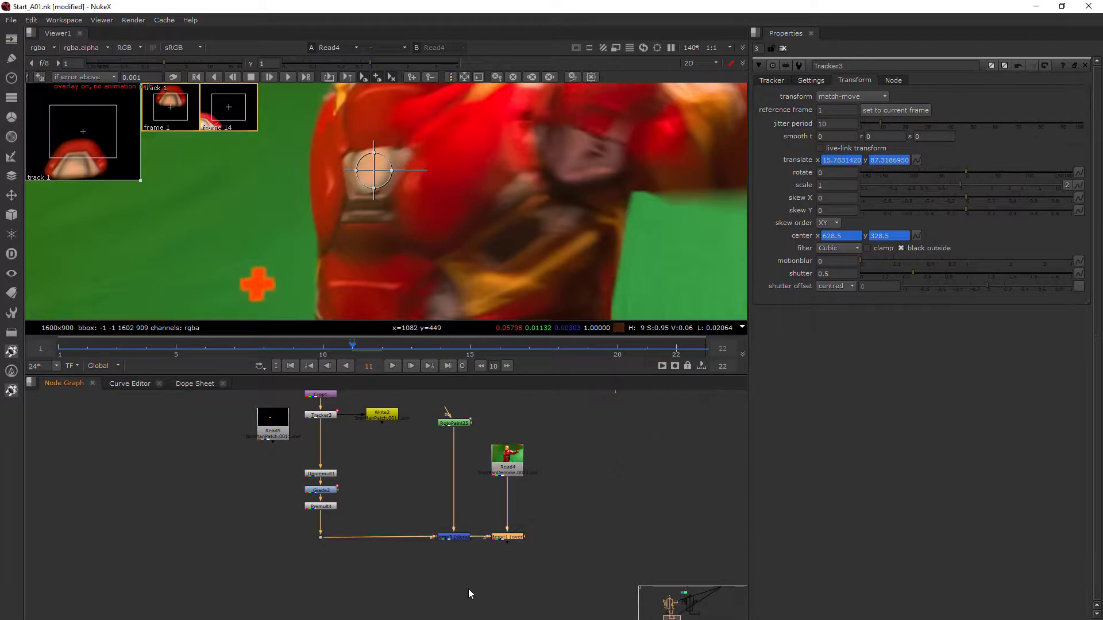
# Step: Hide the viewer overlay and step the Merge1 composite forward to frame 18 to check the chest patch
pyautogui.moveTo(347, 436); pyautogui.dragTo(359, 475, button='middle')
pyautogui.moveTo(541, 226); pyautogui.dragTo(553, 263, button='middle')
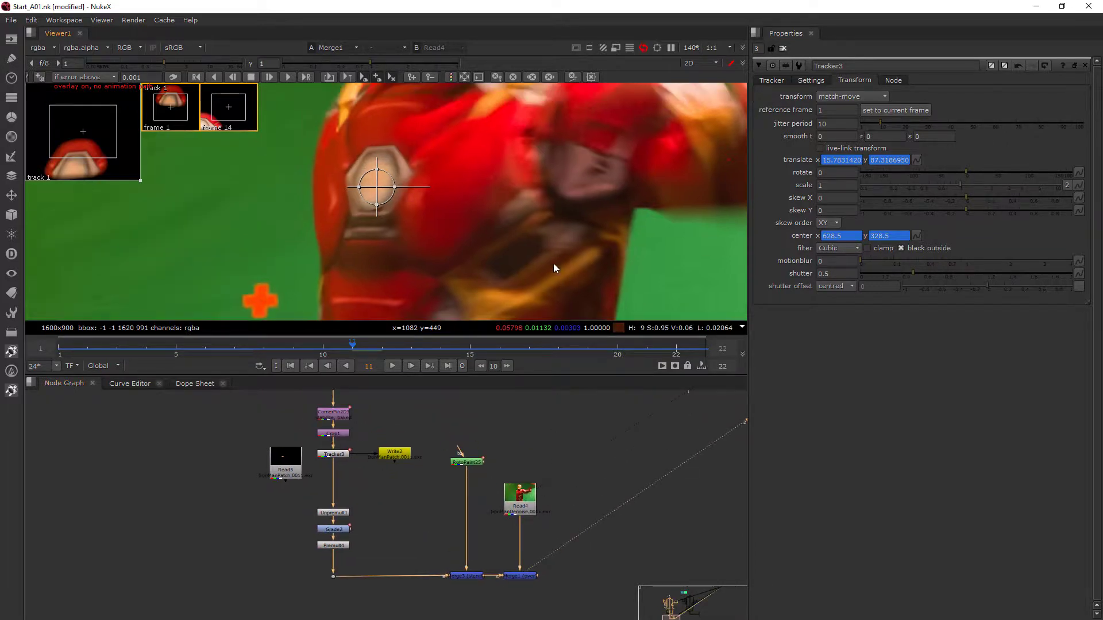
pyautogui.press('q')
pyautogui.press('Right')
pyautogui.press('Right')
pyautogui.press('Right')
pyautogui.press('Right')
pyautogui.press('Right')
pyautogui.press('Right')
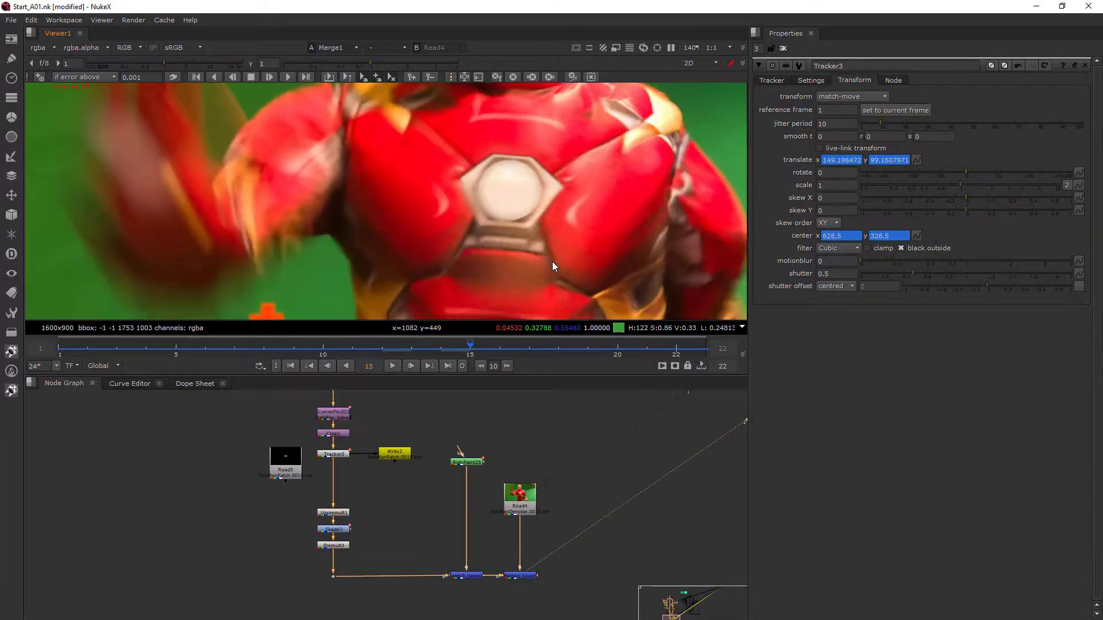
pyautogui.press('Right')
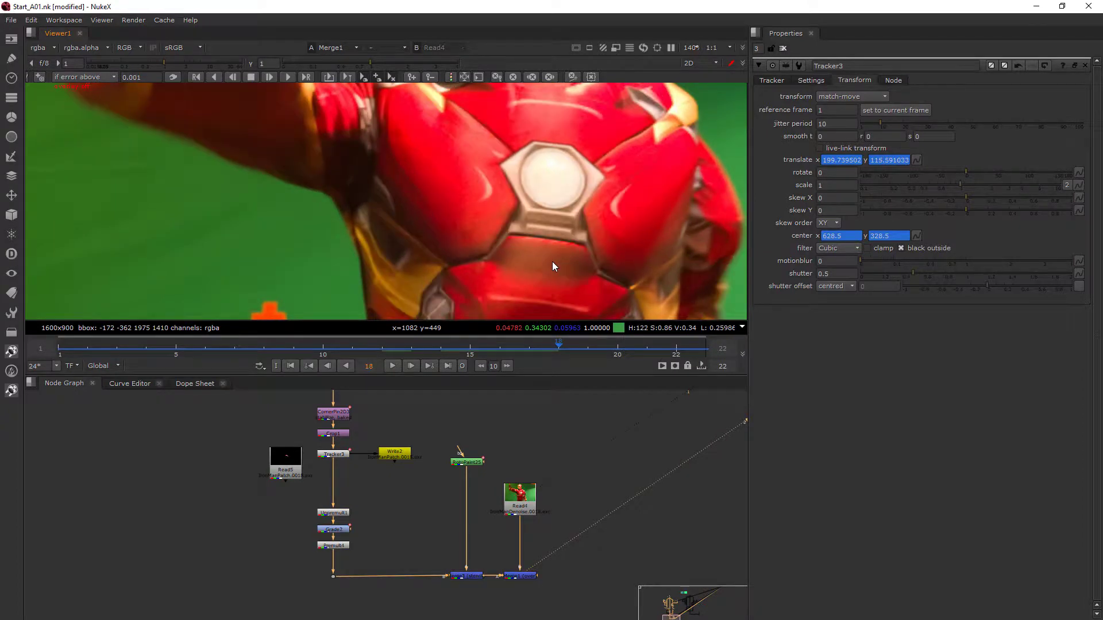
# Step: Compare the Read4 plate with the Merge1 composite at frame 18 around the chest emblem's edges and side corner
pyautogui.click(520, 497)
pyautogui.press('1')
pyautogui.moveTo(603, 526); pyautogui.dragTo(511, 605)
pyautogui.press('1')
pyautogui.scroll(5, 497, 147)
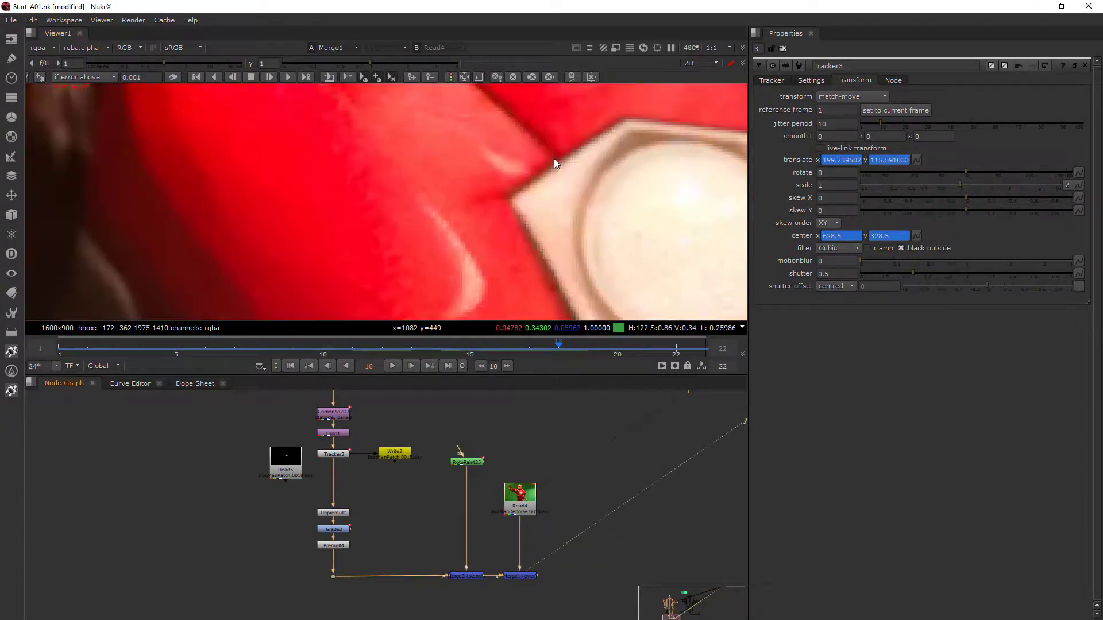
pyautogui.moveTo(609, 230); pyautogui.dragTo(525, 216, button='middle')
pyautogui.moveTo(661, 212); pyautogui.dragTo(450, 215, button='middle')
pyautogui.scroll(-4, 454, 213)
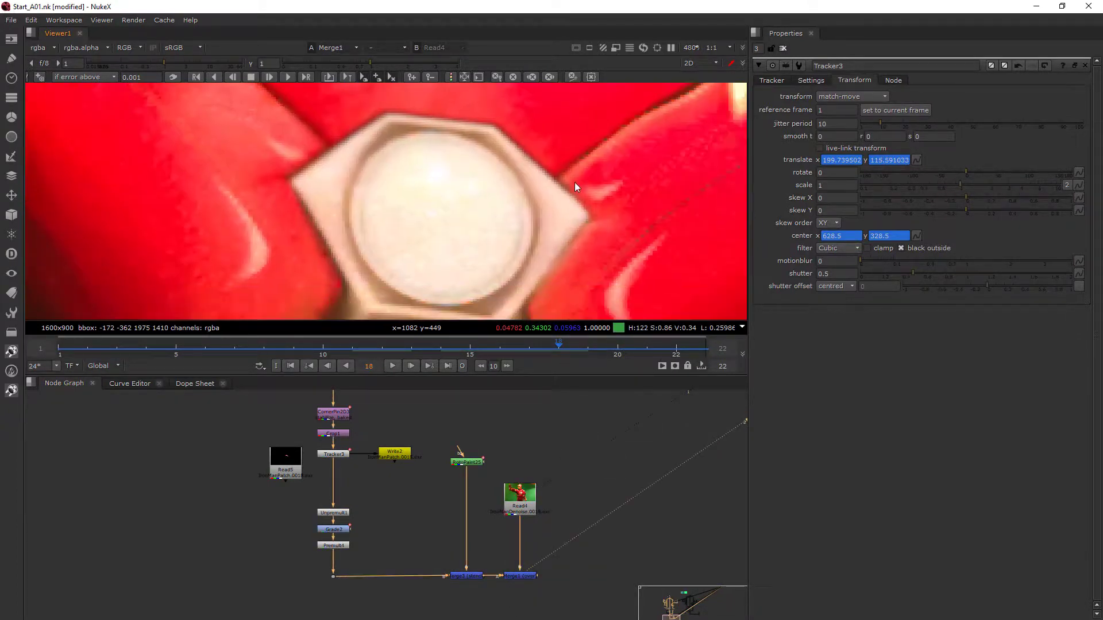
pyautogui.scroll(5, 576, 183)
pyautogui.press('1')
pyautogui.press('2')
pyautogui.moveTo(524, 202); pyautogui.dragTo(474, 192, button='middle')
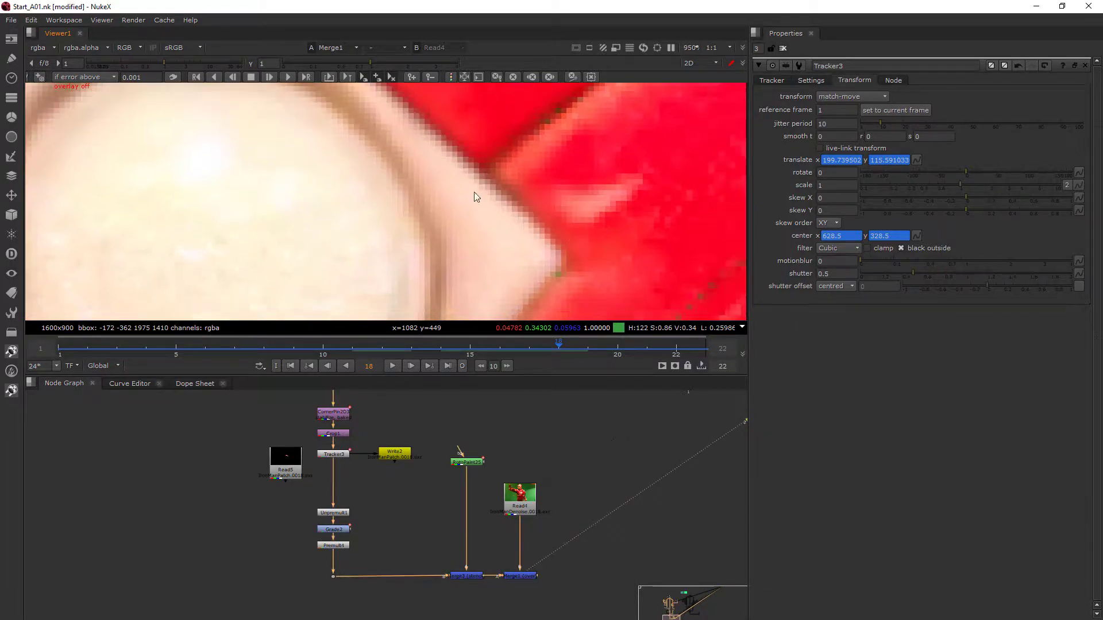
# Step: Flip between Read4 and Merge1 at the emblem's upper-left corner to examine how sharp the patched edges are
pyautogui.scroll(-4, 474, 191)
pyautogui.moveTo(355, 201); pyautogui.dragTo(409, 207, button='middle')
pyautogui.scroll(5, 249, 192)
pyautogui.moveTo(248, 192); pyautogui.dragTo(361, 191, button='middle')
pyautogui.press('1')
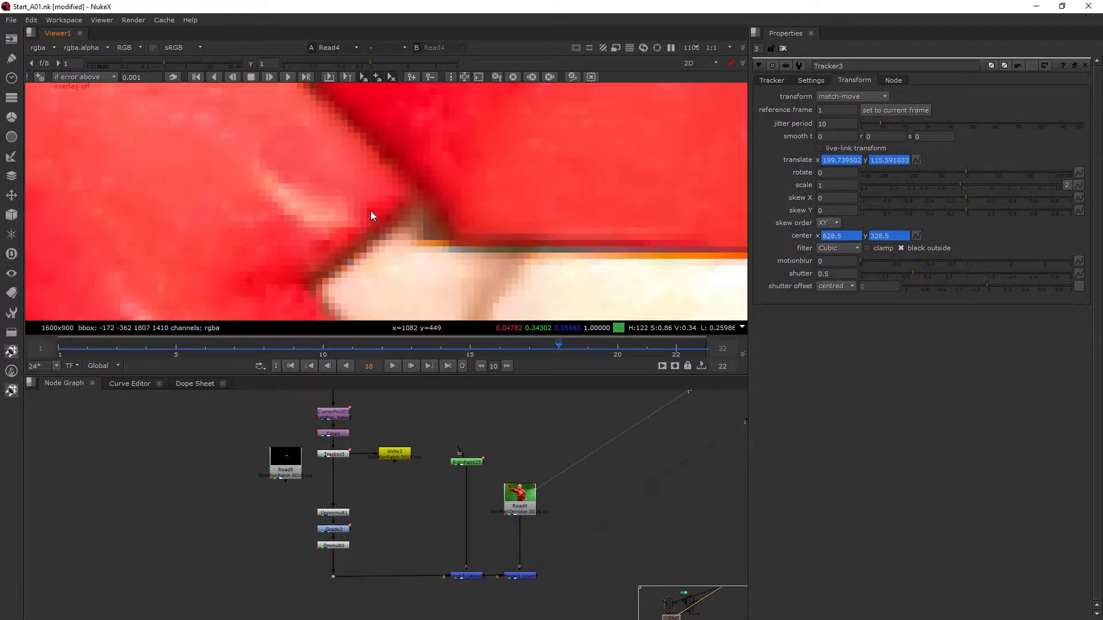
pyautogui.press('2')
pyautogui.press('1')
pyautogui.press('2')
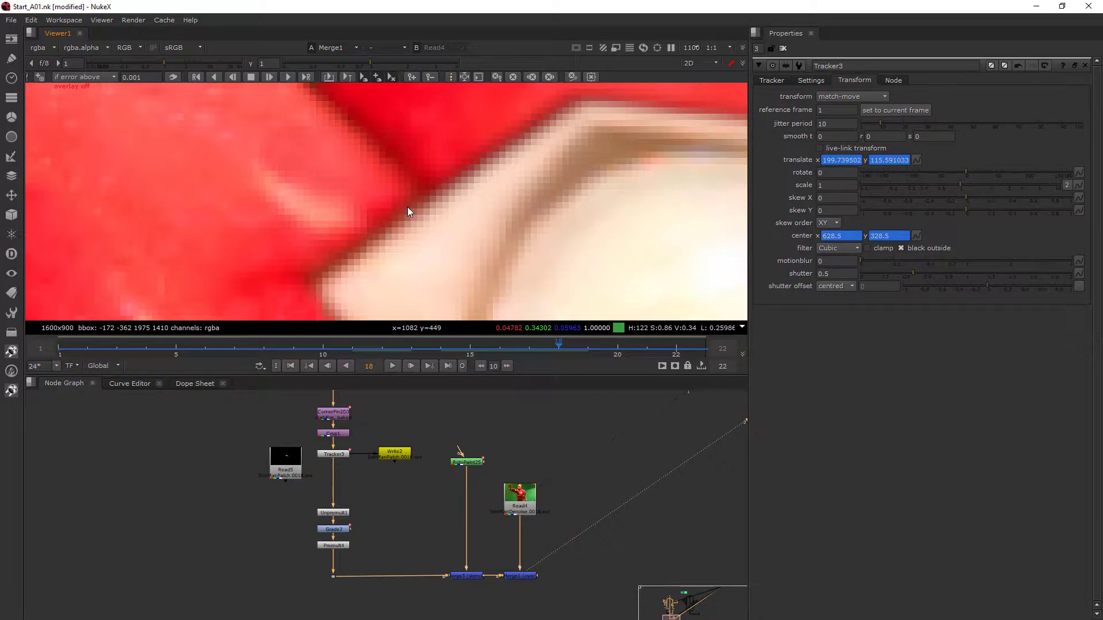
pyautogui.press('1')
pyautogui.press('2')
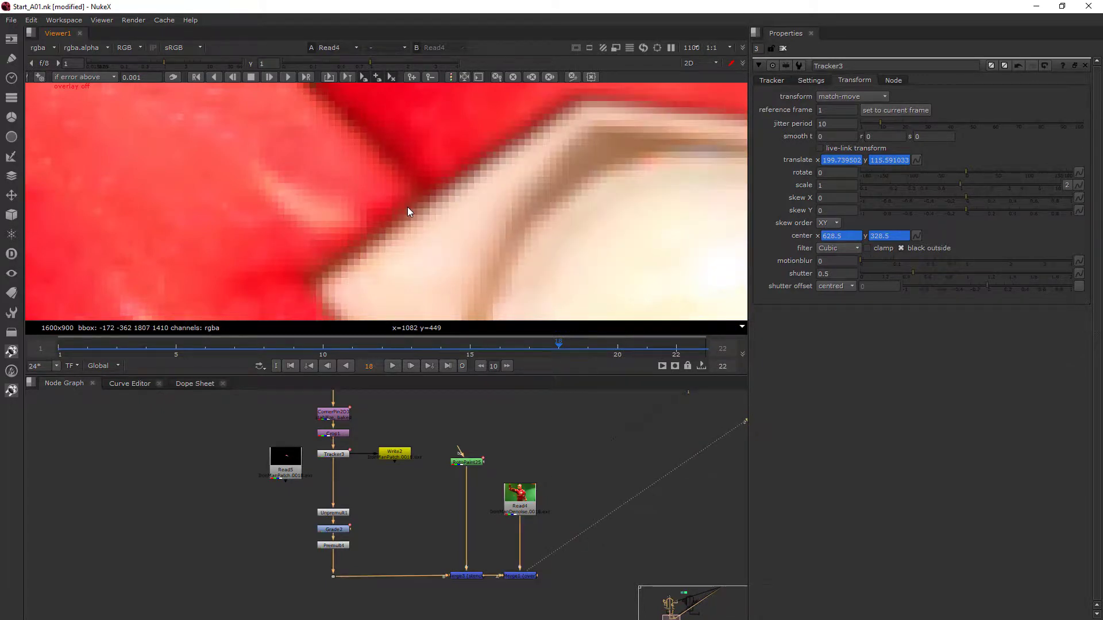
pyautogui.press('1')
pyautogui.press('2')
pyautogui.scroll(-1, 405, 213)
pyautogui.press('1')
pyautogui.press('2')
# Step: Open the properties of the CornerPin2D3 node, and close all open node properties
pyautogui.moveTo(374, 461); pyautogui.dragTo(405, 501, button='middle')
pyautogui.scroll(3, 369, 497)
pyautogui.doubleClick(367, 438)
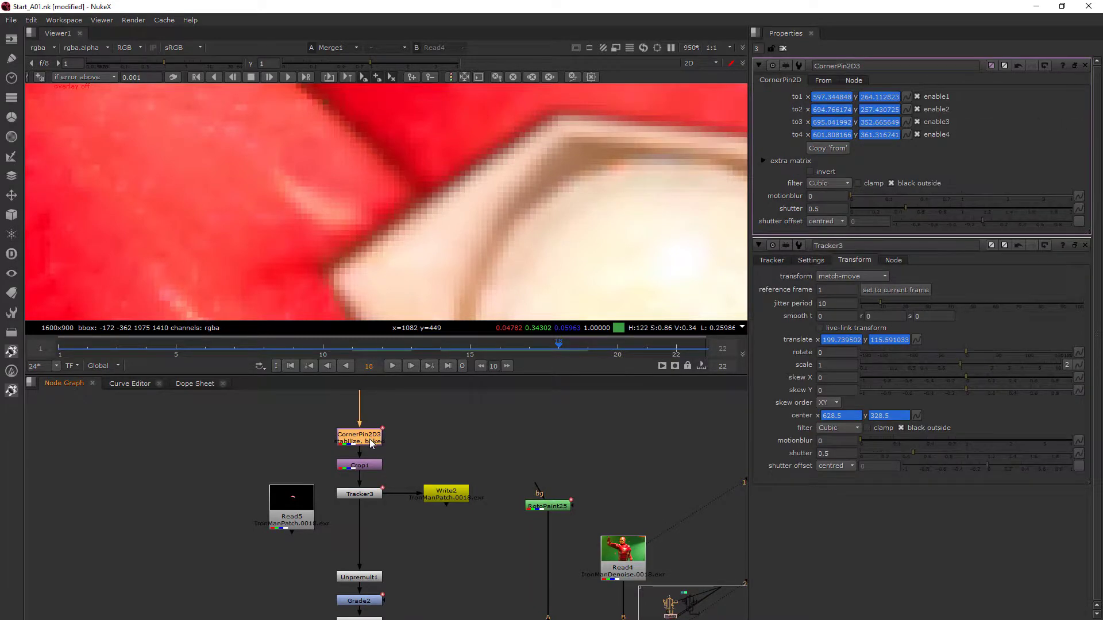
pyautogui.keyDown('ctrl'); pyautogui.click(1085, 67); pyautogui.keyUp('ctrl')
pyautogui.scroll(-1, 542, 514)
pyautogui.moveTo(541, 514); pyautogui.dragTo(512, 478, button='middle')
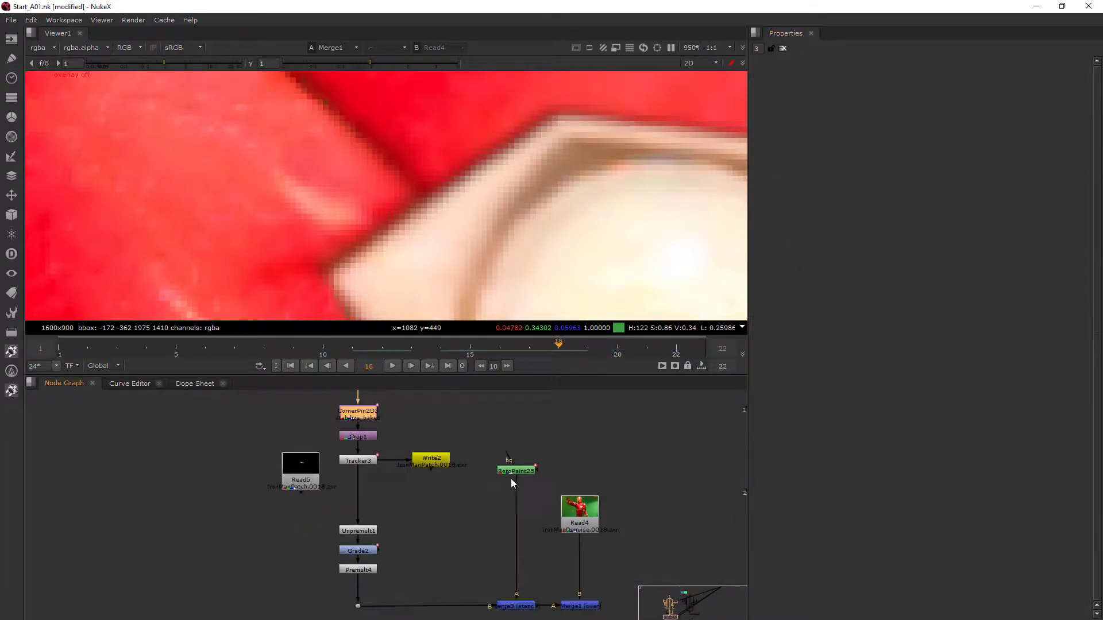
pyautogui.click(544, 575)
pyautogui.moveTo(600, 230); pyautogui.dragTo(582, 212, button='middle')
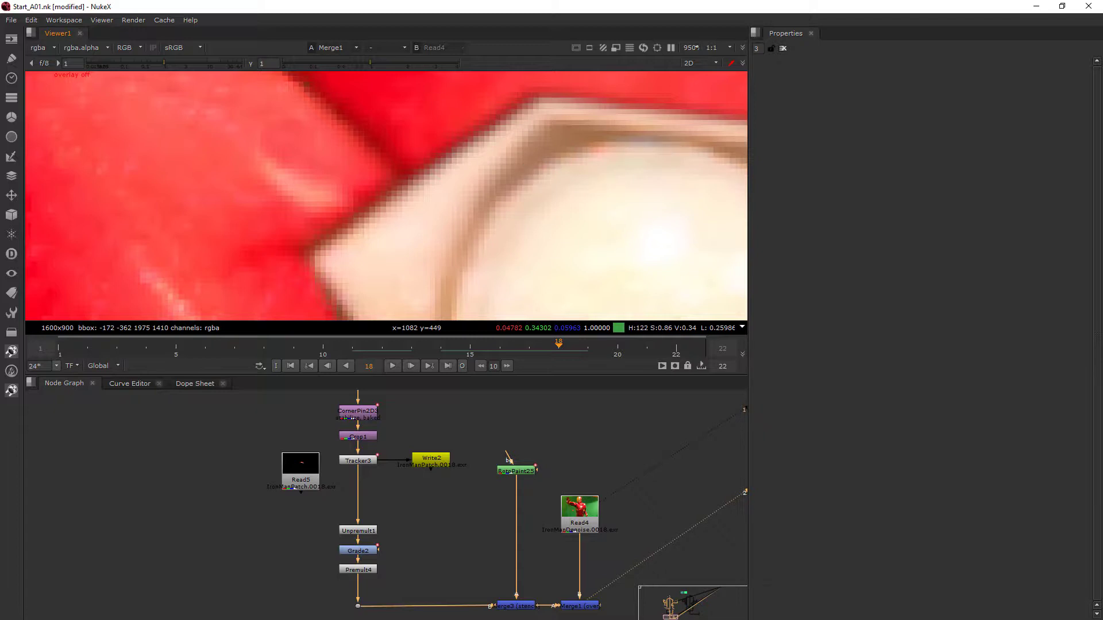
# Step: Compare the original plate and the merged patch across the upper part of the chest emblem for softening
pyautogui.scroll(-2, 455, 225)
pyautogui.moveTo(455, 225); pyautogui.dragTo(427, 232, button='middle')
pyautogui.press('1')
pyautogui.press('2')
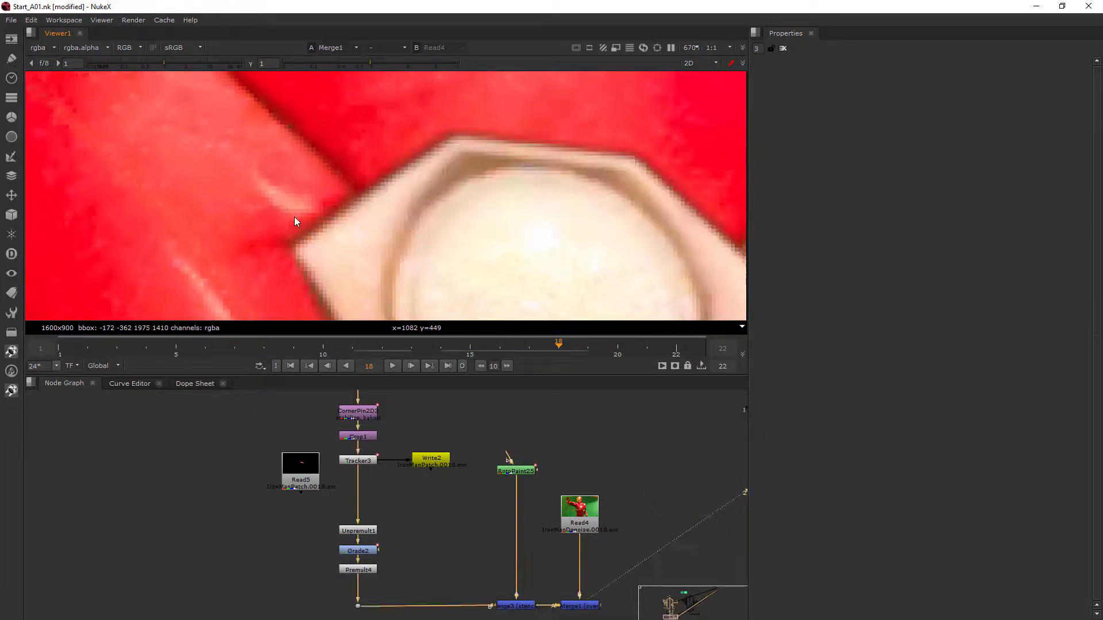
pyautogui.press('1')
pyautogui.press('2')
pyautogui.press('1')
pyautogui.press('2')
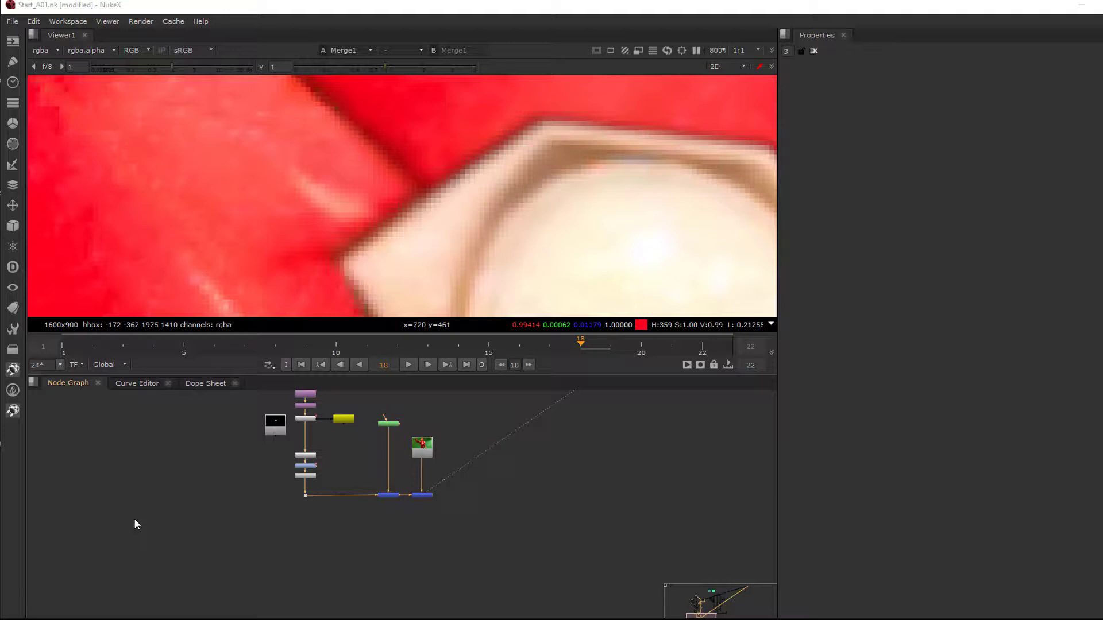
# Step: Create a CheckerBoard node in an empty graph area, append a Transform node to it, and view the result
pyautogui.click(415, 494)
pyautogui.keyDown('shift'); pyautogui.click(413, 453); pyautogui.keyUp('shift')
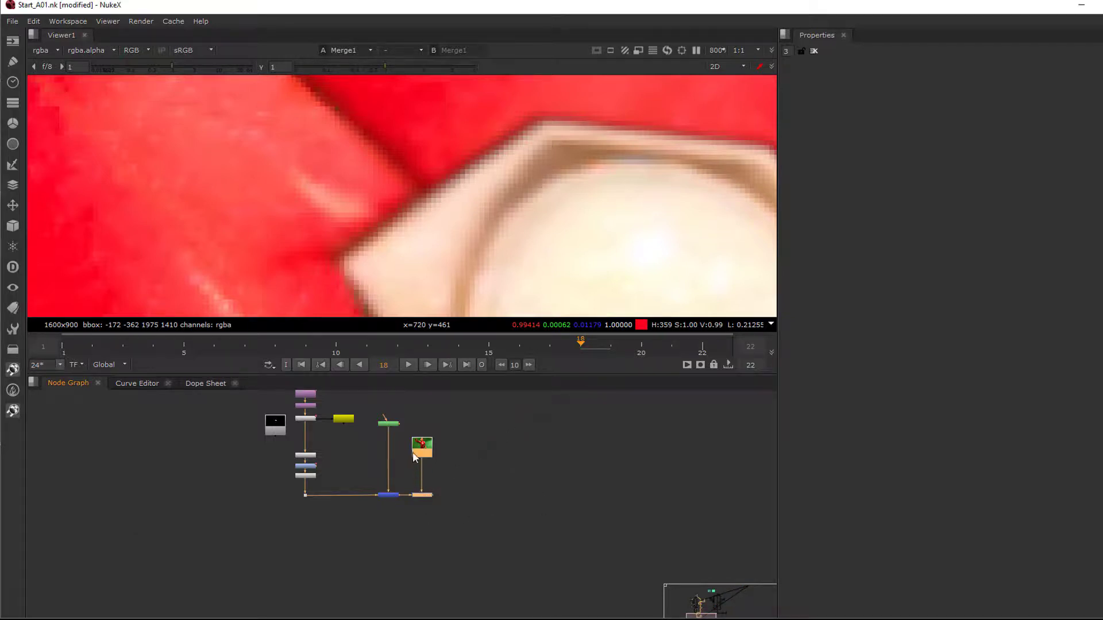
pyautogui.click(453, 434)
pyautogui.moveTo(470, 492); pyautogui.dragTo(408, 607, button='middle')
pyautogui.scroll(6, 509, 483)
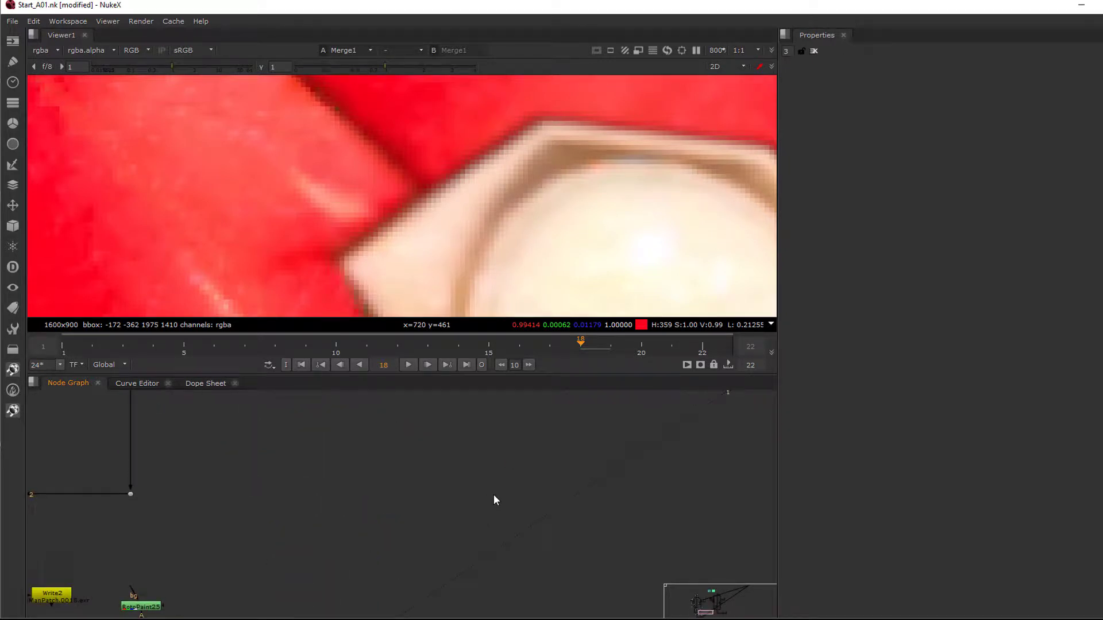
pyautogui.press('Tab')
pyautogui.press('Return')
pyautogui.moveTo(481, 500); pyautogui.dragTo(394, 473)
pyautogui.press('1')
pyautogui.press('t')
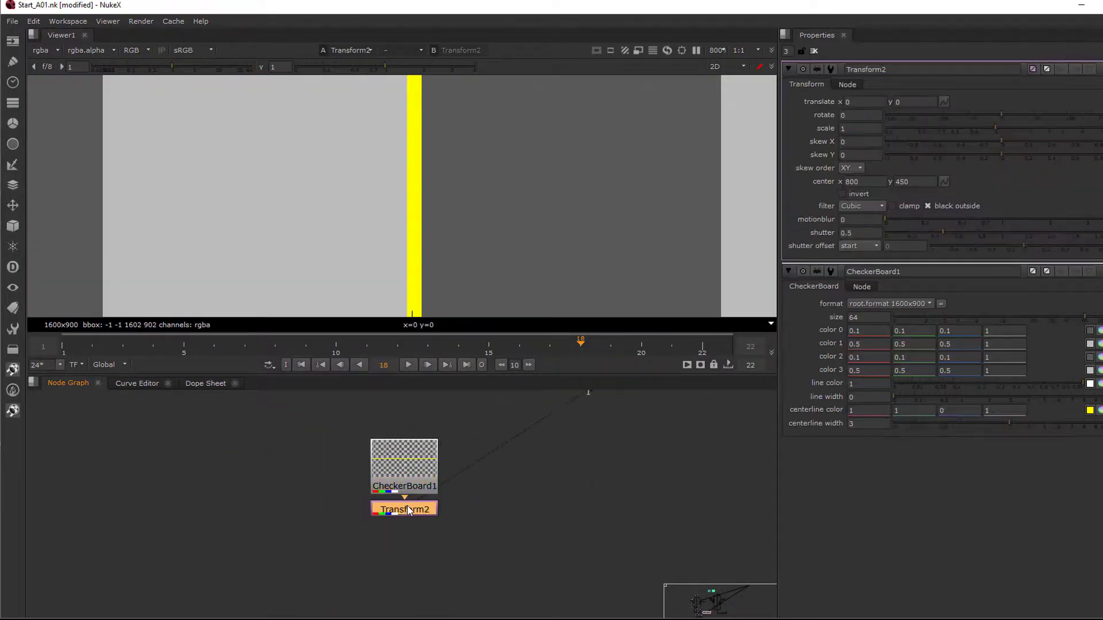
# Step: Set Transform2's translate x to 1 while viewing a checker edge beside the yellow centre line up close
pyautogui.moveTo(435, 311); pyautogui.dragTo(484, 142, button='middle')
pyautogui.scroll(-3, 483, 142)
pyautogui.moveTo(234, 124); pyautogui.dragTo(370, 210, button='middle')
pyautogui.scroll(7, 446, 235)
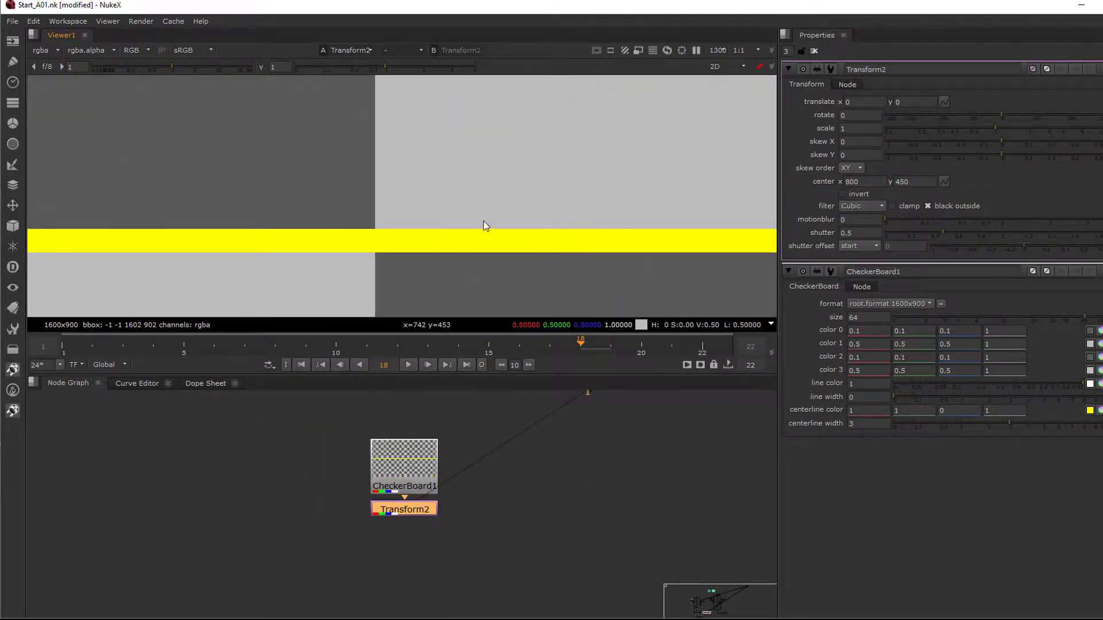
pyautogui.moveTo(487, 226); pyautogui.dragTo(545, 254, button='middle')
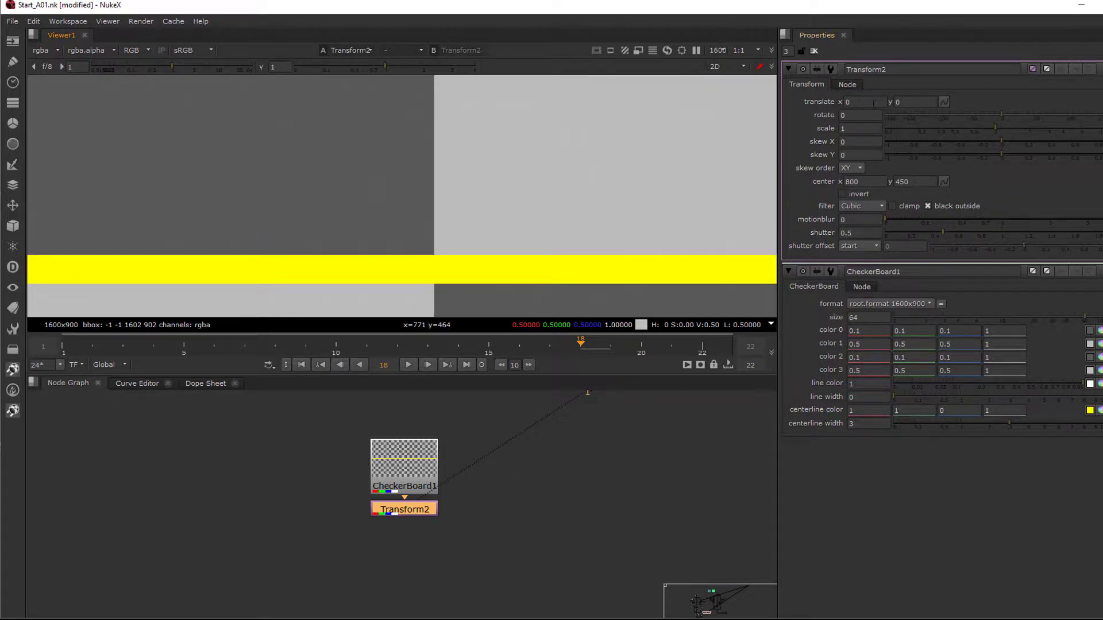
pyautogui.click(865, 101)
pyautogui.write('1')
pyautogui.press('Return')
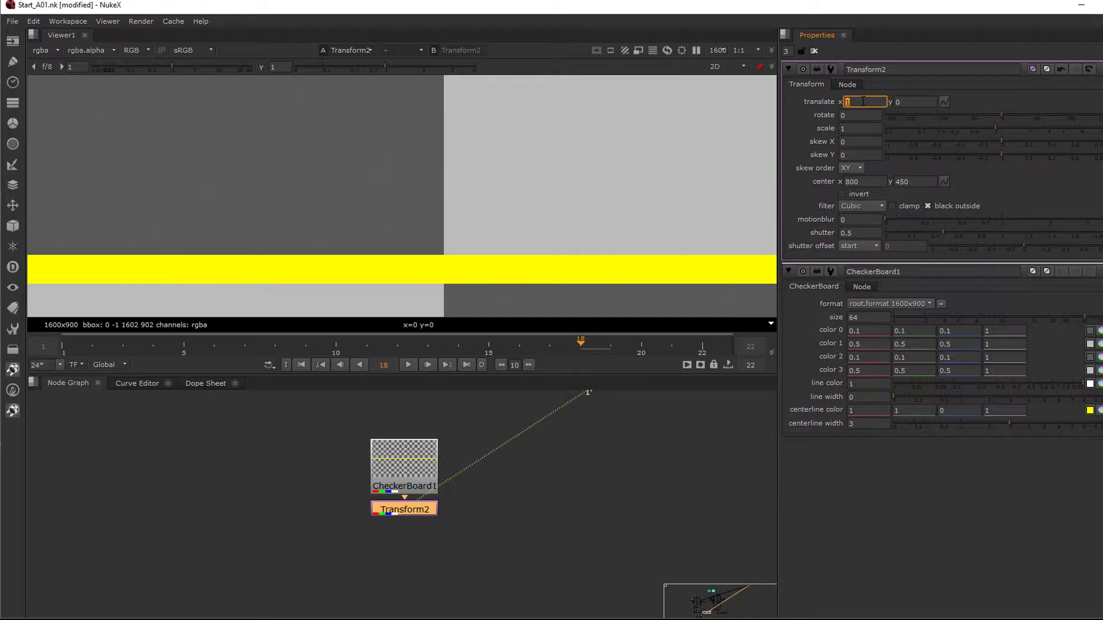
# Step: Alternate Transform2's translate x between 0 and 1 to see the whole-pixel shift at the checker edge
pyautogui.press('Down')
pyautogui.press('Up')
pyautogui.press('Down')
pyautogui.press('Up')
pyautogui.press('Down')
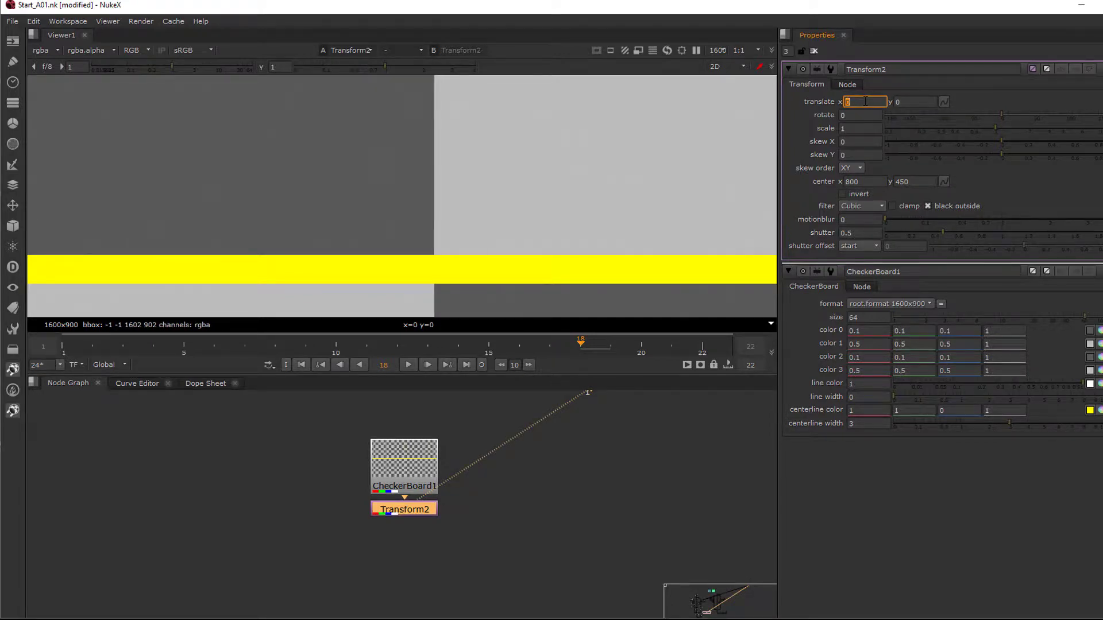
pyautogui.press('Up')
pyautogui.press('Down')
pyautogui.press('Up')
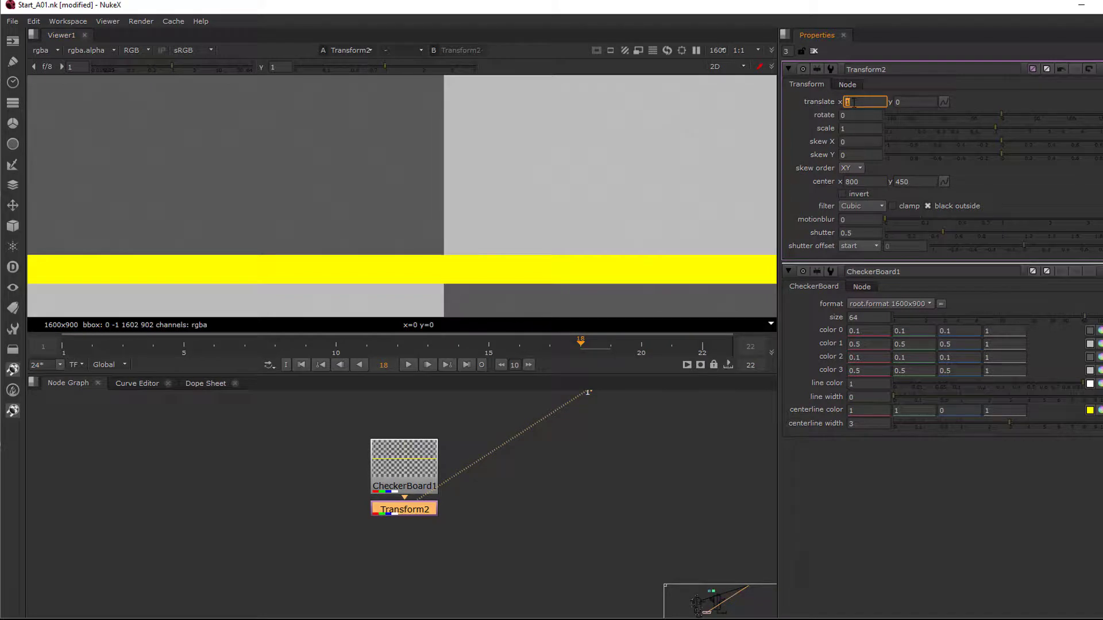
pyautogui.press('Down')
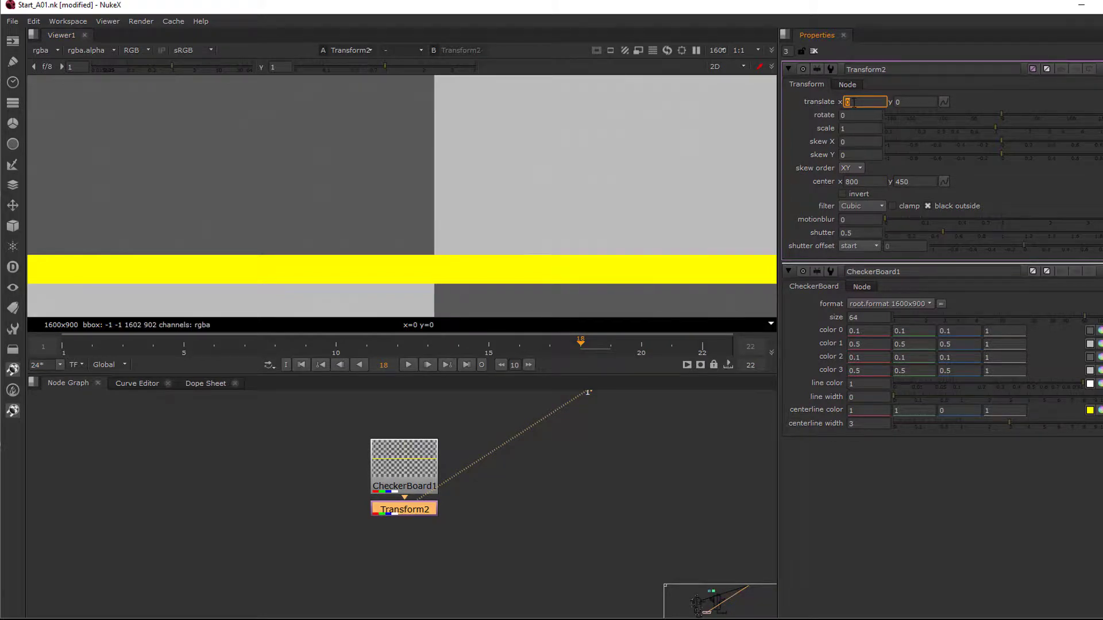
pyautogui.press('Up')
pyautogui.press('Down')
# Step: Raise Transform2's translate x in 0.1 increments to 0.5 for a sub-pixel shift
pyautogui.write('0.')
pyautogui.press('Up')
pyautogui.press('Up')
pyautogui.press('Up')
pyautogui.press('Up')
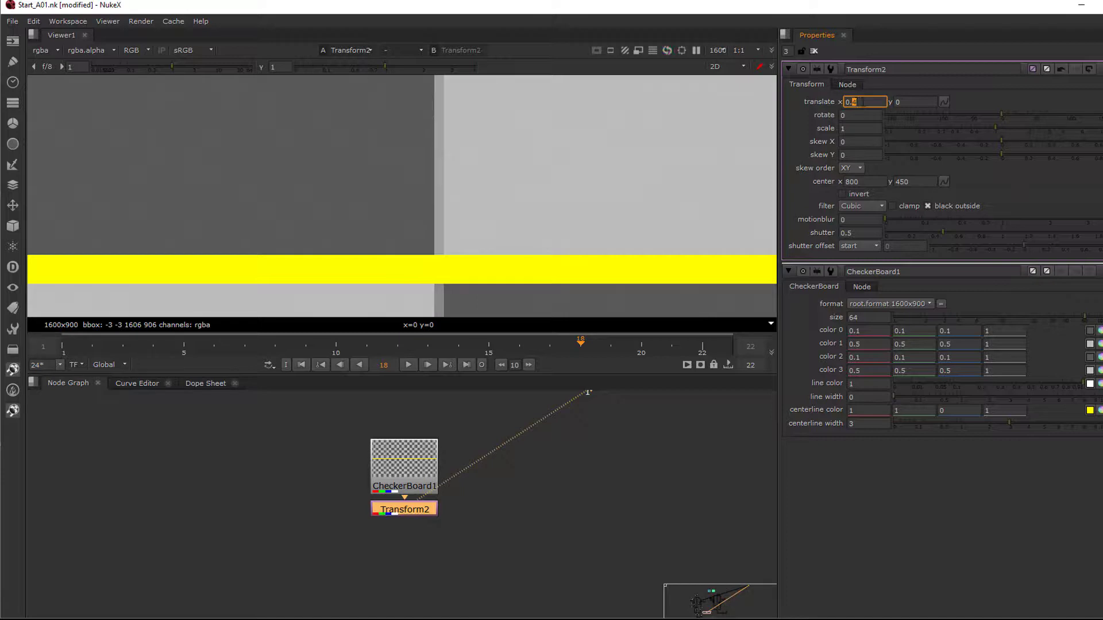
pyautogui.press('Up')
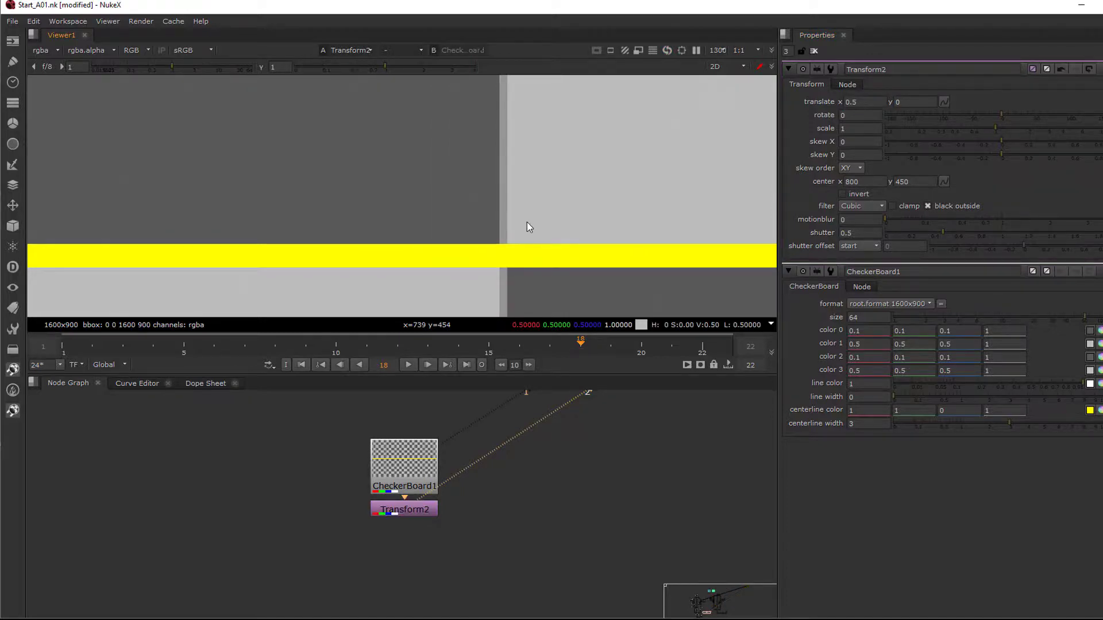
# Step: Inspect the shifted checker edge up close and set Transform2's filter to Impulse
pyautogui.click(864, 102)
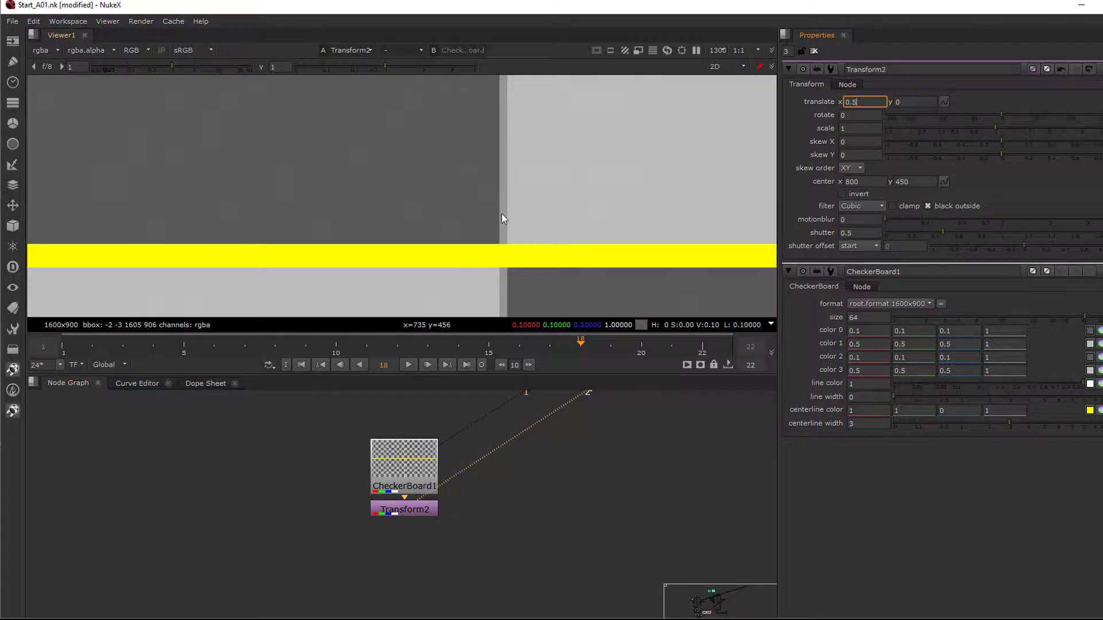
pyautogui.scroll(2, 497, 235)
pyautogui.scroll(1, 492, 233)
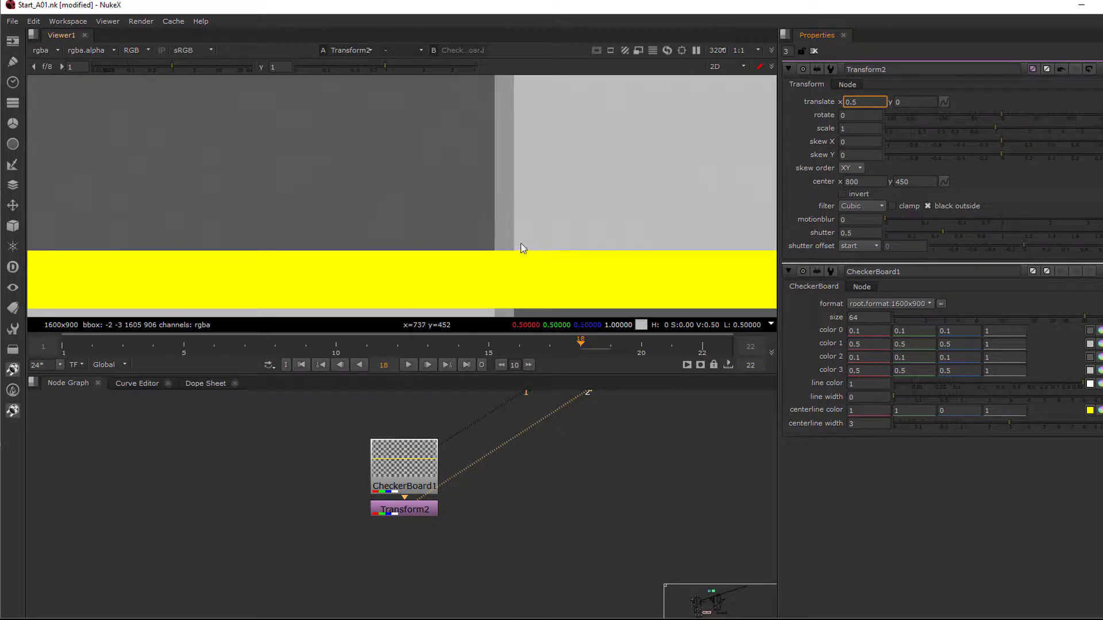
pyautogui.scroll(-3, 577, 222)
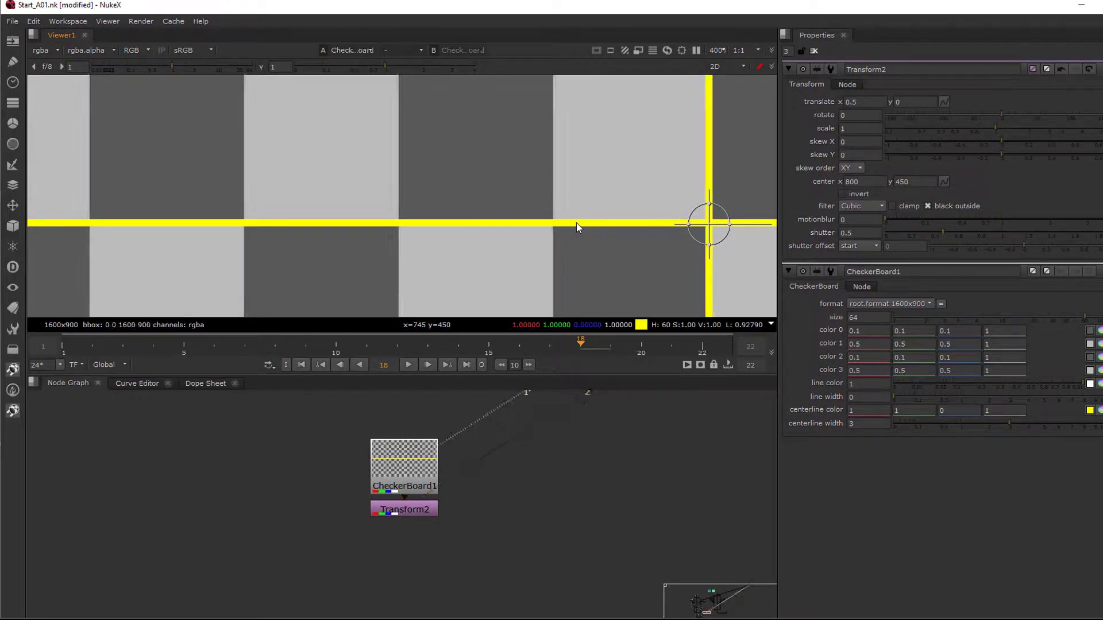
pyautogui.scroll(4, 407, 219)
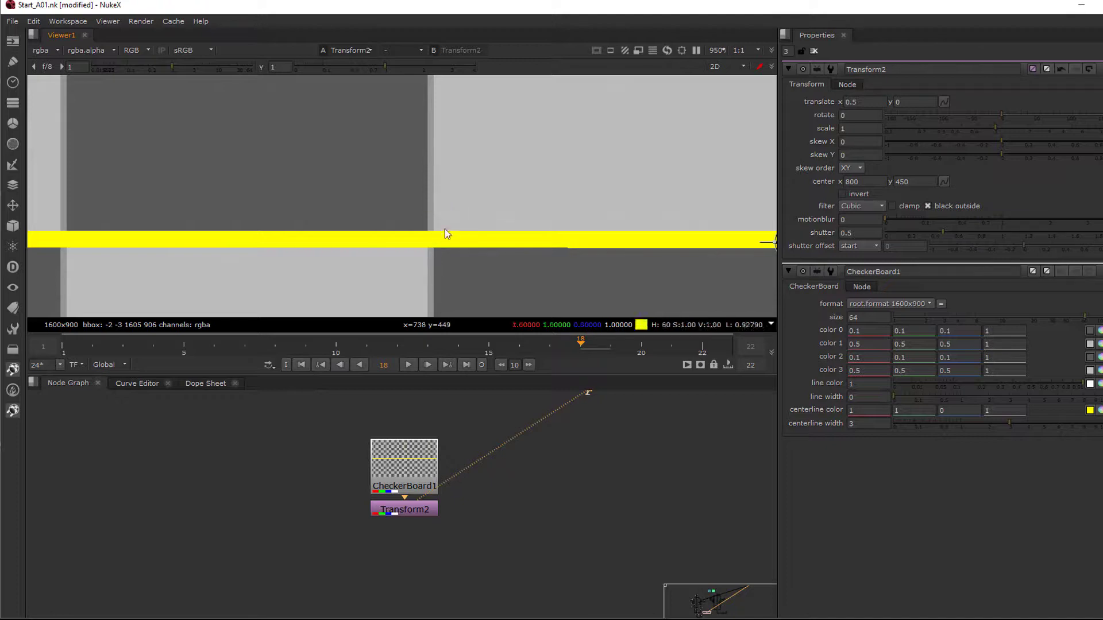
pyautogui.click(857, 207)
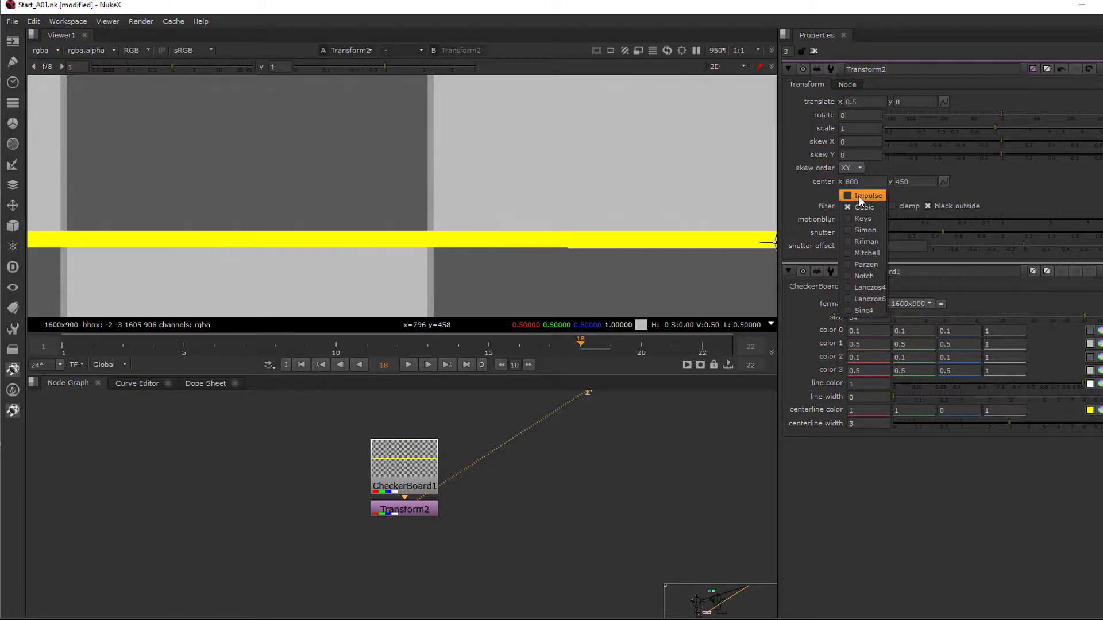
pyautogui.click(859, 196)
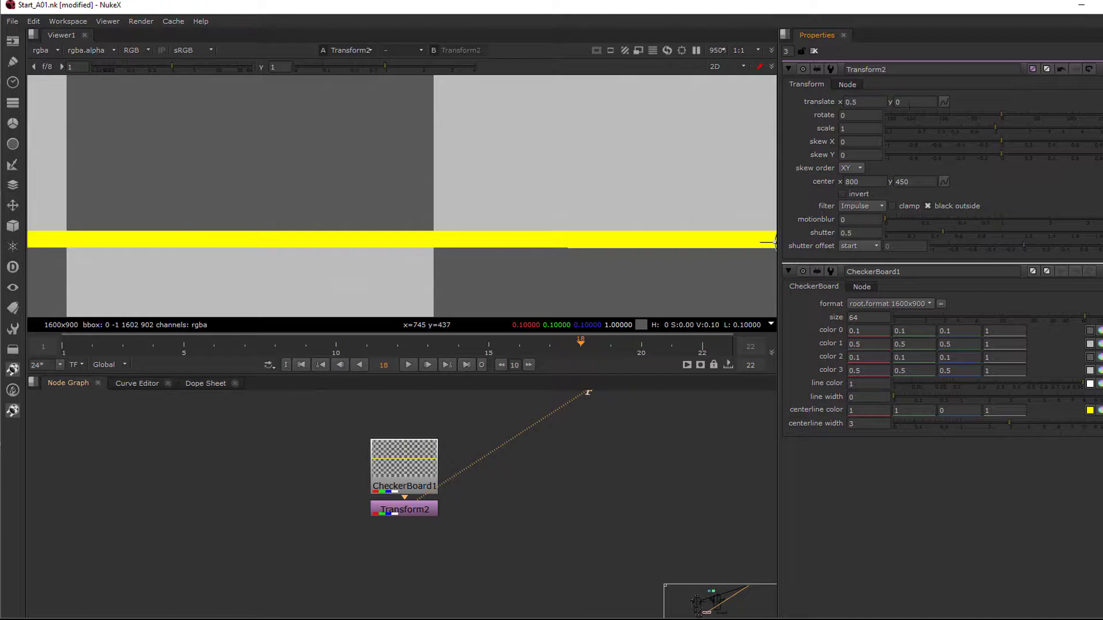
# Step: Step Transform2's translate x in 0.1 increments down to 0 and back up to 1.0 with the Impulse filter
pyautogui.click(860, 103)
pyautogui.press('Down')
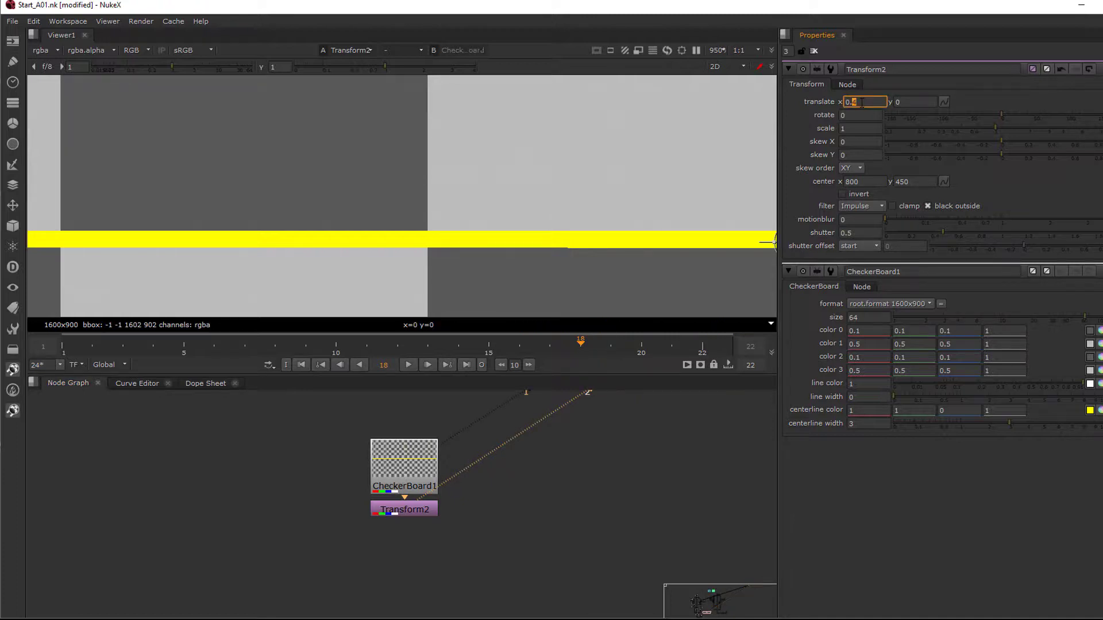
pyautogui.press('Down')
pyautogui.press('Down')
pyautogui.press('Down')
pyautogui.press('Down')
pyautogui.press('Up')
pyautogui.press('Up')
pyautogui.press('Up')
pyautogui.press('Up')
pyautogui.press('Up')
pyautogui.press('Up')
pyautogui.press('Up')
pyautogui.press('Up')
pyautogui.press('Up')
pyautogui.press('Up')
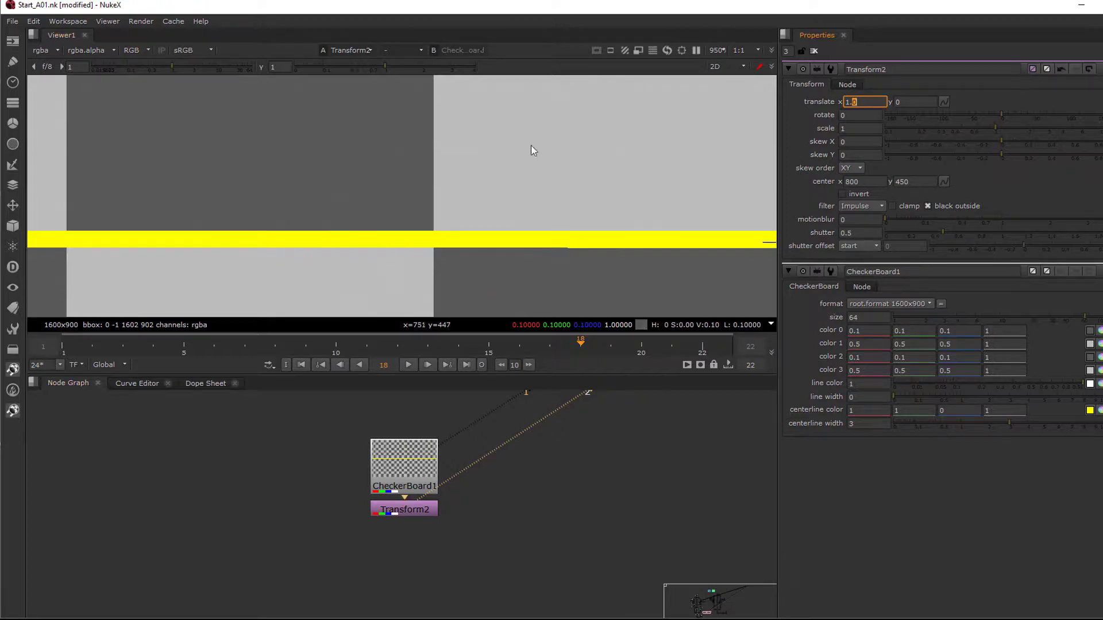
# Step: Compare the CheckerBoard1 source with the Transform2 output in the viewer at the checker edge
pyautogui.click(403, 462)
pyautogui.press('1')
pyautogui.click(409, 509)
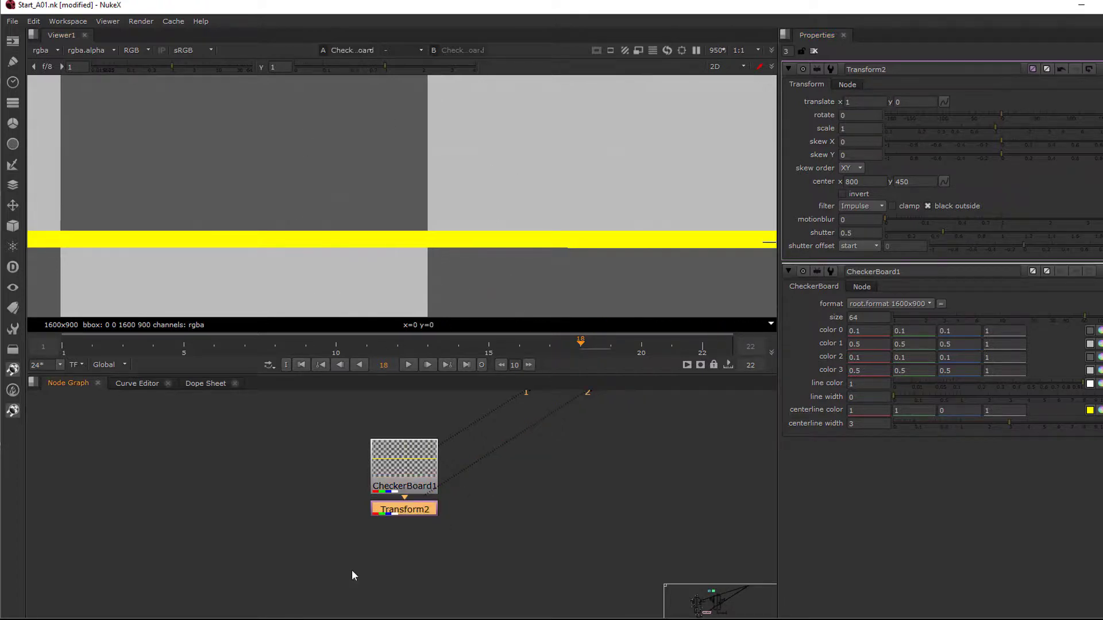
pyautogui.press('1')
pyautogui.click(352, 571)
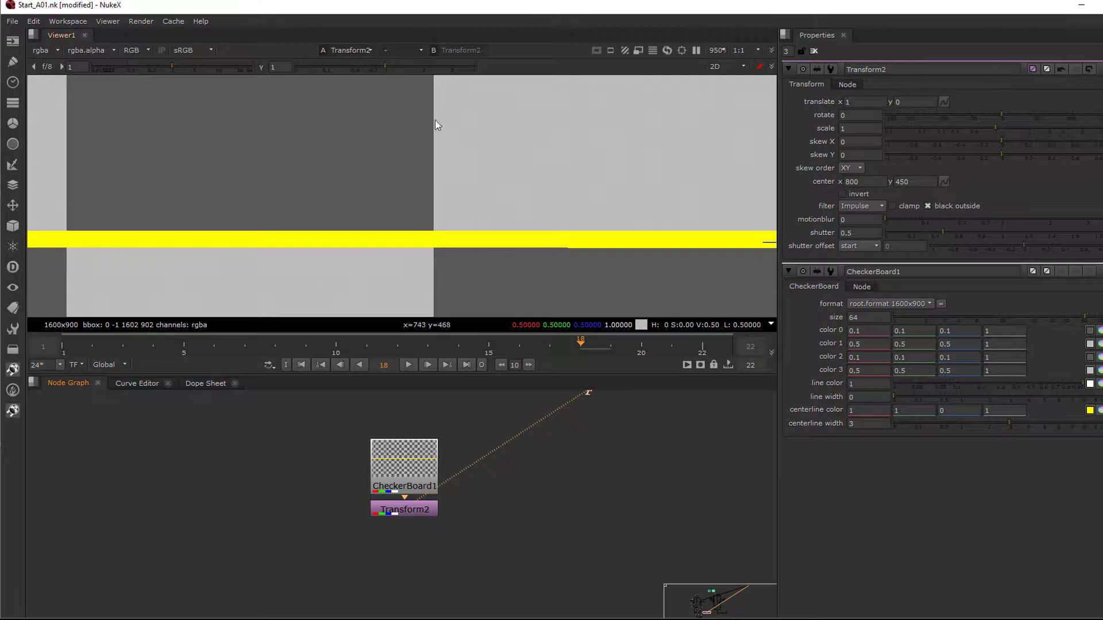
# Step: Set Transform2's translate x to 0.5 and look through the available filter types
pyautogui.scroll(-1, 472, 184)
pyautogui.scroll(3, 492, 188)
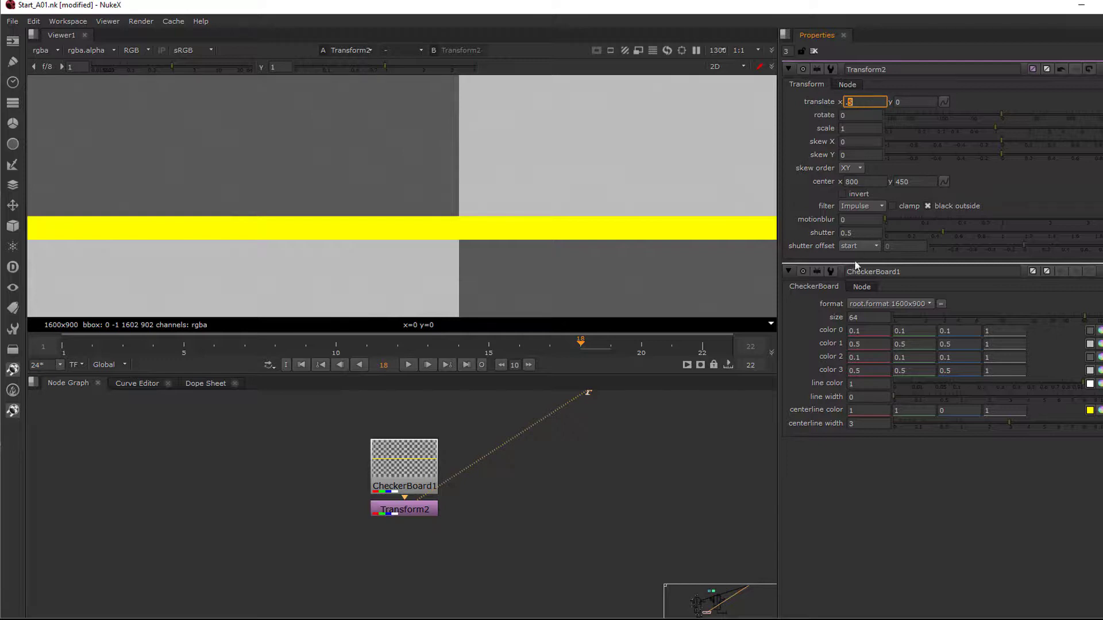
pyautogui.click(877, 206)
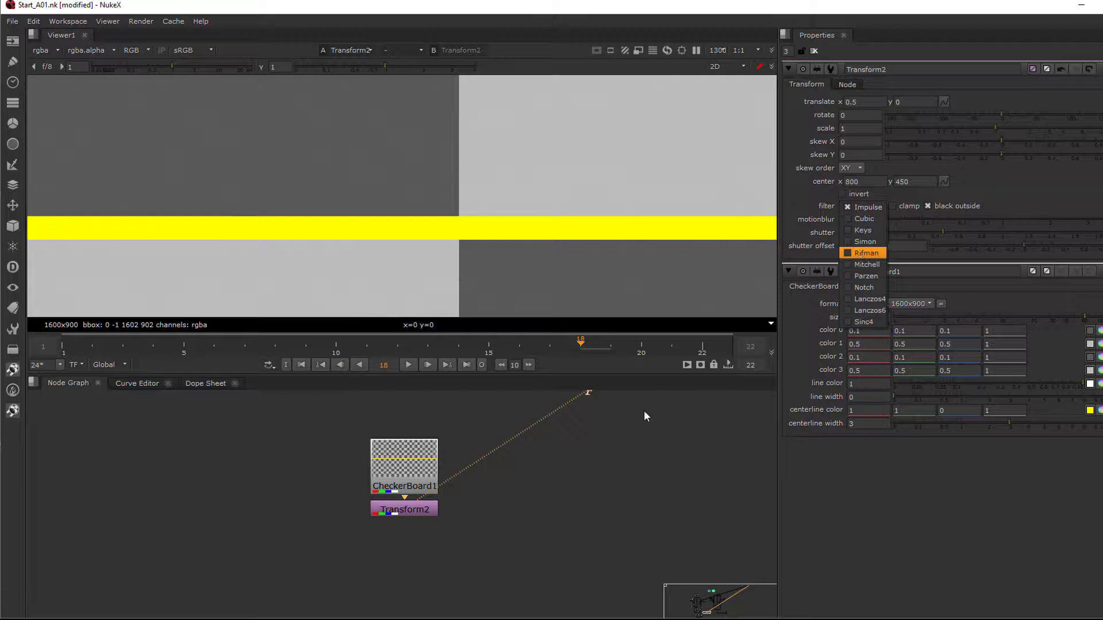
pyautogui.click(531, 503)
# Step: Duplicate Transform2 as a second Transform fed by CheckerBoard1, leaving space below the checkerboard node
pyautogui.moveTo(411, 513); pyautogui.dragTo(440, 488)
pyautogui.hotkey('ctrl', 'c')
pyautogui.click(467, 522)
pyautogui.hotkey('ctrl', 'v')
pyautogui.click(405, 532)
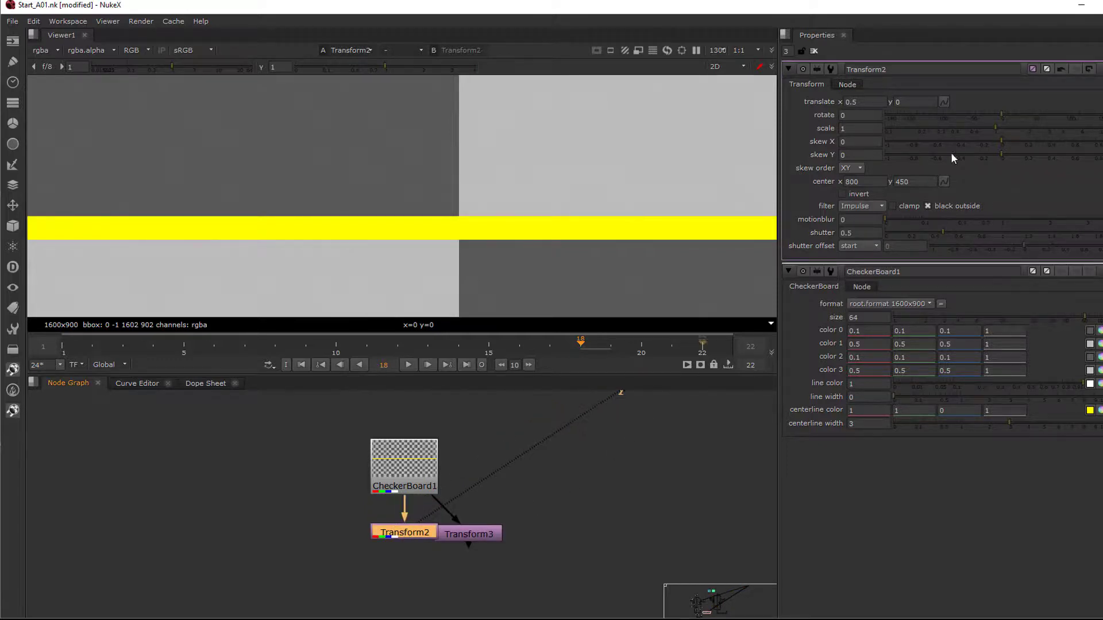
# Step: Set Transform2's filter to Cubic and Transform3's filter to Keys, placing Transform3 slightly apart from Transform2
pyautogui.click(857, 207)
pyautogui.click(855, 229)
pyautogui.moveTo(496, 531); pyautogui.dragTo(509, 533)
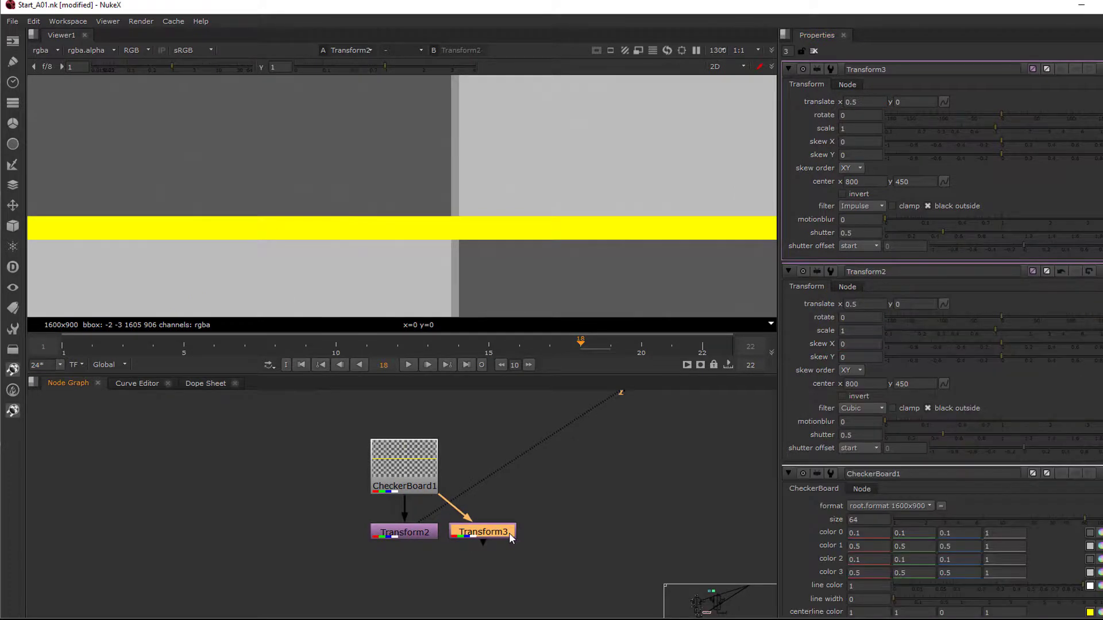
pyautogui.click(873, 208)
pyautogui.click(862, 230)
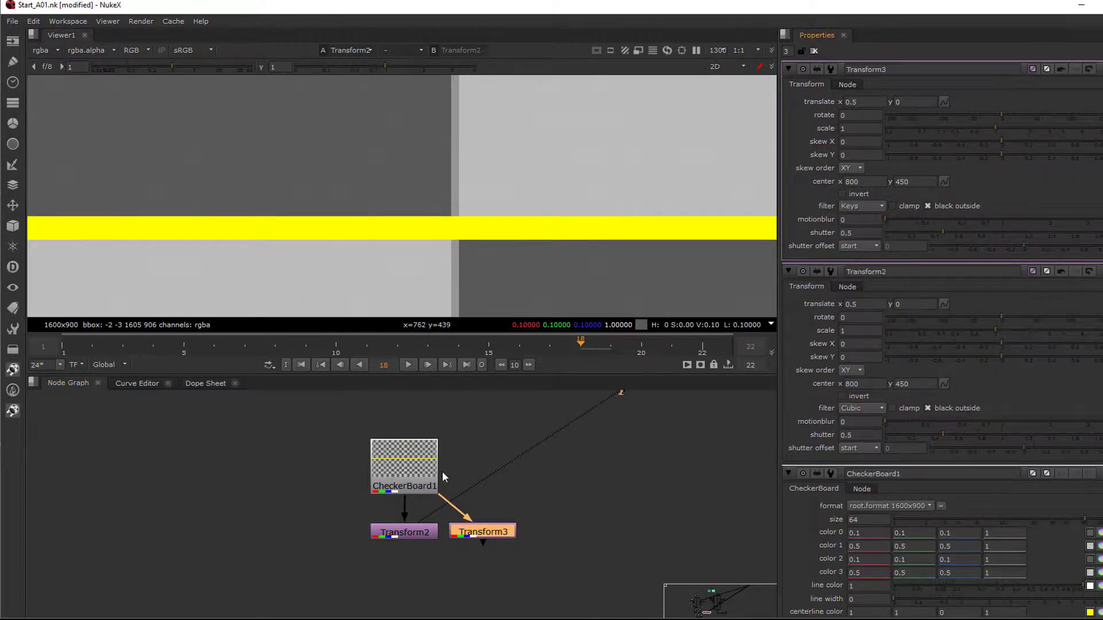
# Step: View the Keys-filtered Transform3 on viewer input 2 and examine its checker edges
pyautogui.click(499, 533)
pyautogui.press('2')
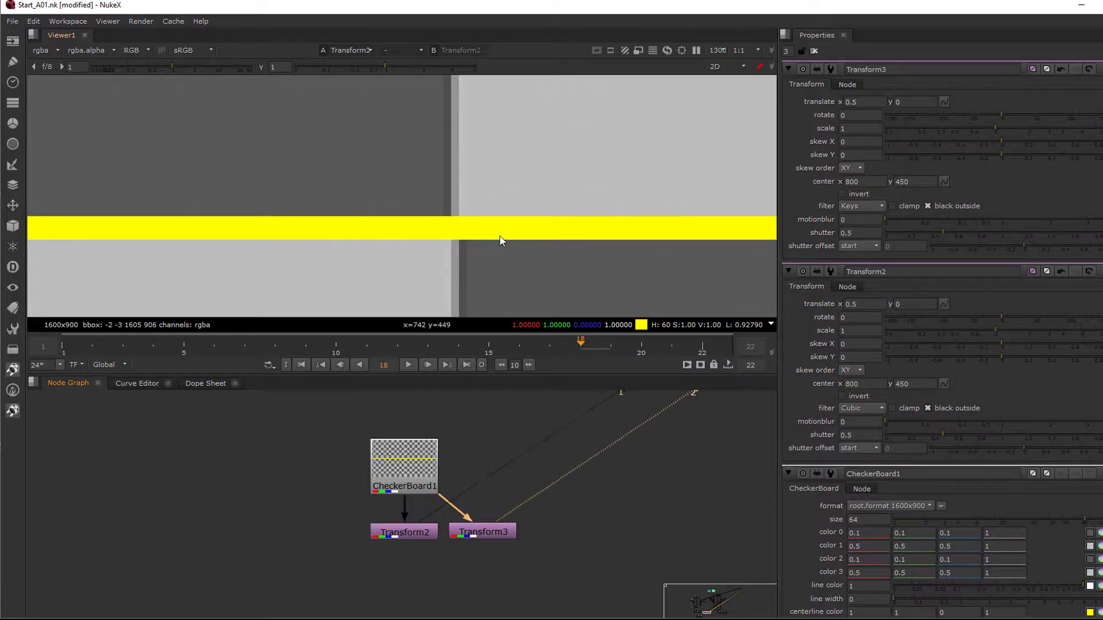
pyautogui.scroll(-4, 494, 230)
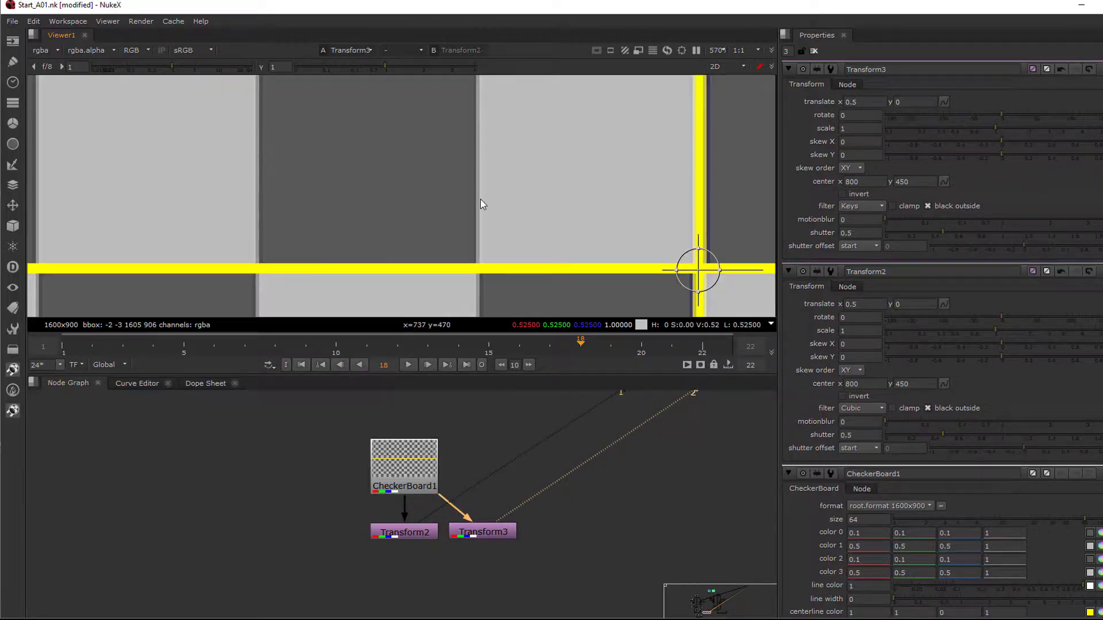
pyautogui.scroll(-1, 488, 184)
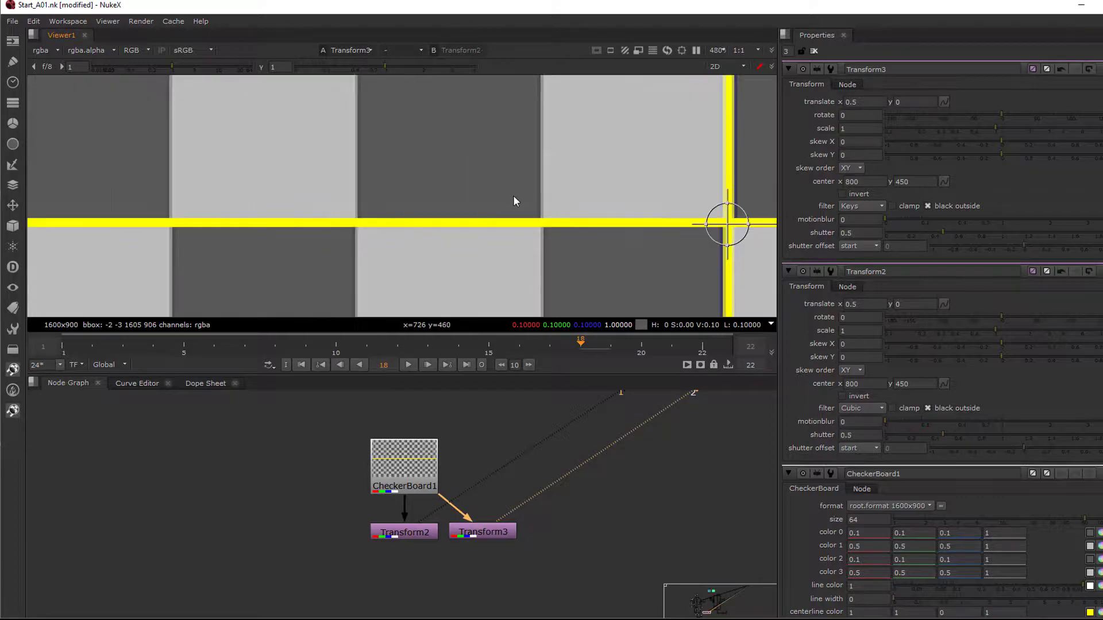
pyautogui.press('space')
pyautogui.moveTo(657, 241); pyautogui.dragTo(654, 258, button='middle')
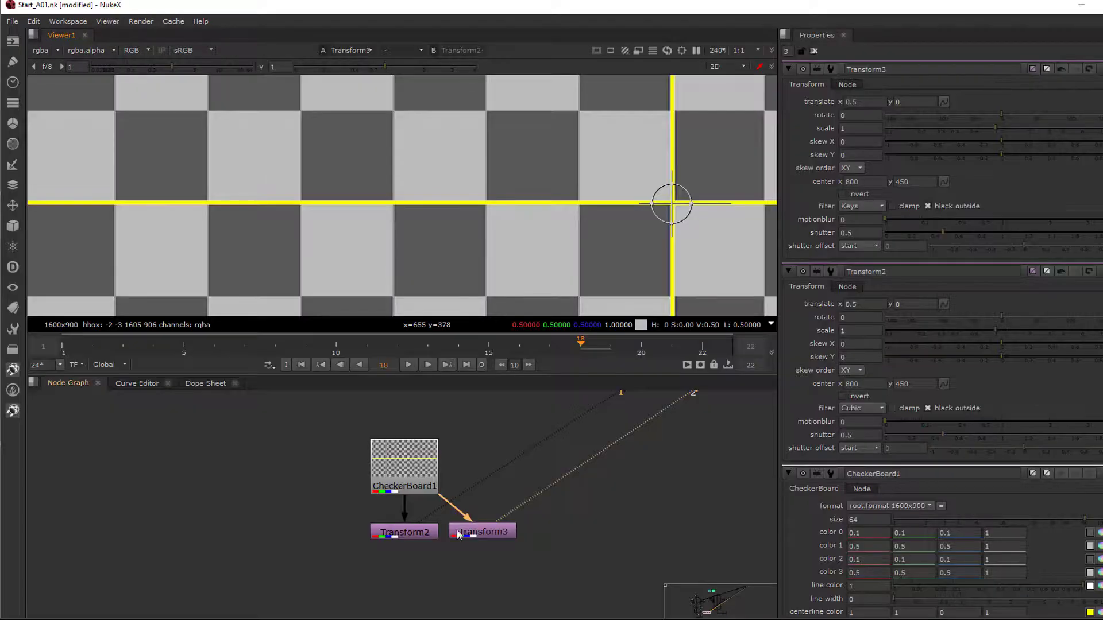
# Step: Try the Simon filter on Transform3 with the viewer area enlarged, and undo the filter change
pyautogui.click(459, 533)
pyautogui.moveTo(440, 375); pyautogui.dragTo(481, 448)
pyautogui.moveTo(495, 461); pyautogui.dragTo(493, 421, button='middle')
pyautogui.click(864, 208)
pyautogui.click(865, 222)
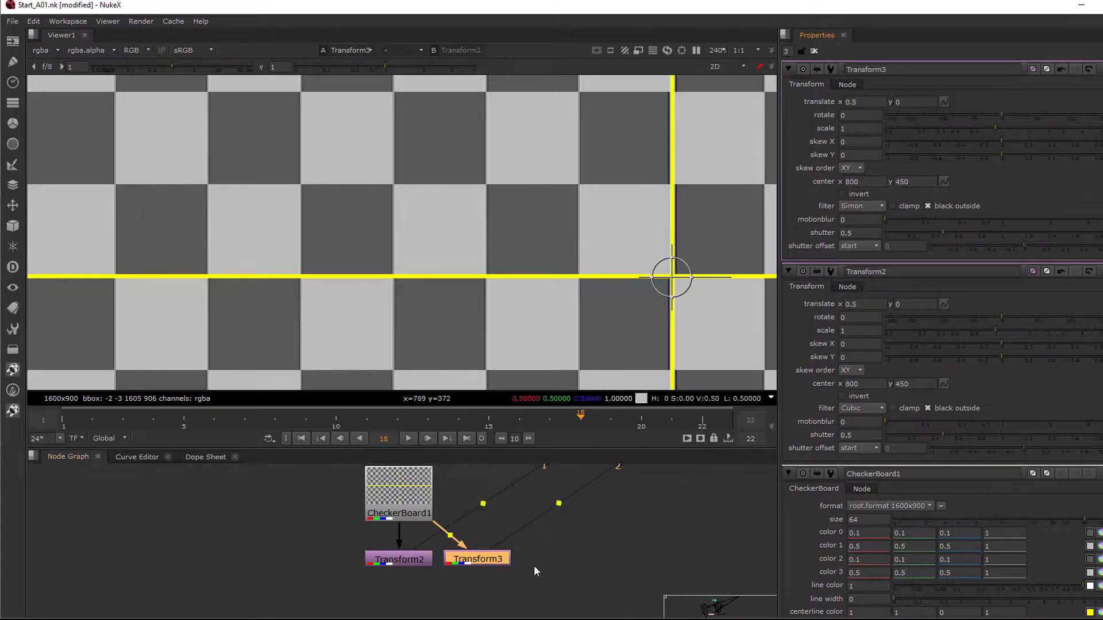
pyautogui.hotkey('ctrl', 'z')
# Step: Paste another Transform beside Transform3, connect it to CheckerBoard1 and set its filter to Simon
pyautogui.click(535, 565)
pyautogui.hotkey('ctrl', 'v')
pyautogui.moveTo(542, 534); pyautogui.dragTo(405, 500)
pyautogui.doubleClick(557, 561)
pyautogui.click(862, 206)
pyautogui.click(862, 217)
# Step: Add a further Transform copy beside Transform4, feed it from CheckerBoard1 and set its filter to Rifman
pyautogui.click(641, 562)
pyautogui.hotkey('ctrl', 'v')
pyautogui.moveTo(628, 536); pyautogui.dragTo(382, 494)
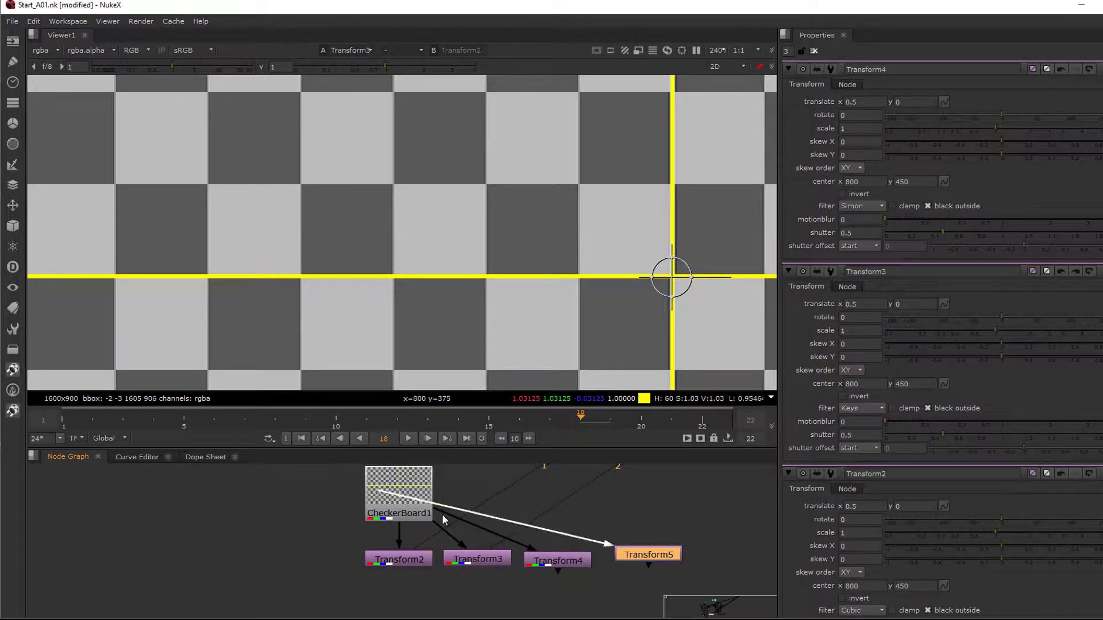
pyautogui.doubleClick(641, 563)
pyautogui.click(862, 206)
pyautogui.click(862, 218)
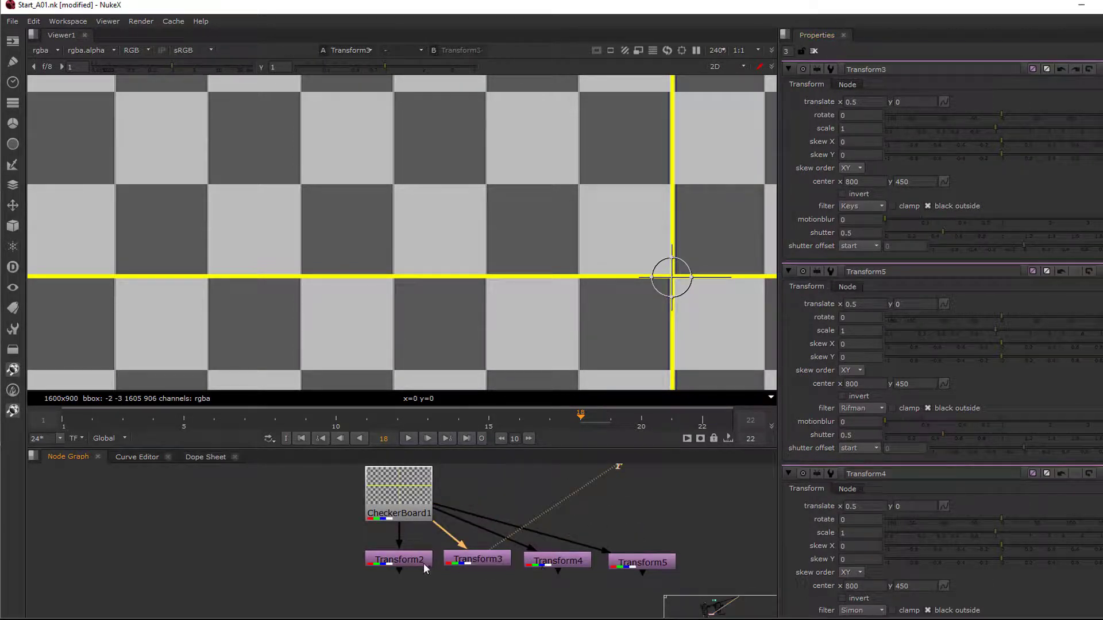
# Step: Compare the Cubic, Keys, Simon and Rifman outputs of Transform2 to Transform5 in the full-size viewer
pyautogui.click(423, 562)
pyautogui.press('1')
pyautogui.press('space')
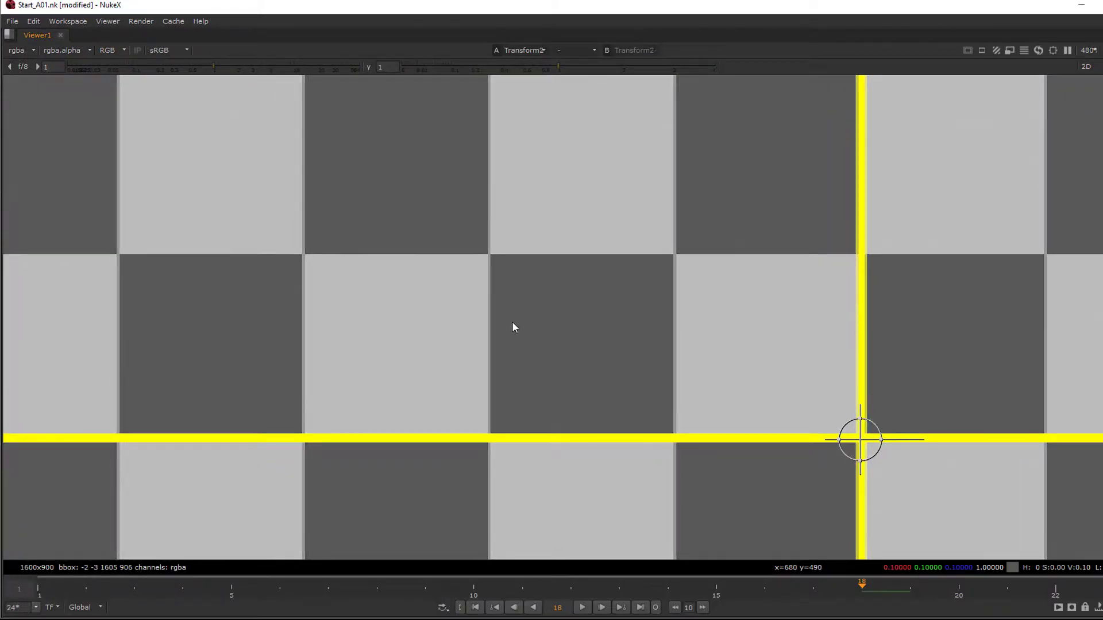
pyautogui.press('2')
pyautogui.press('3')
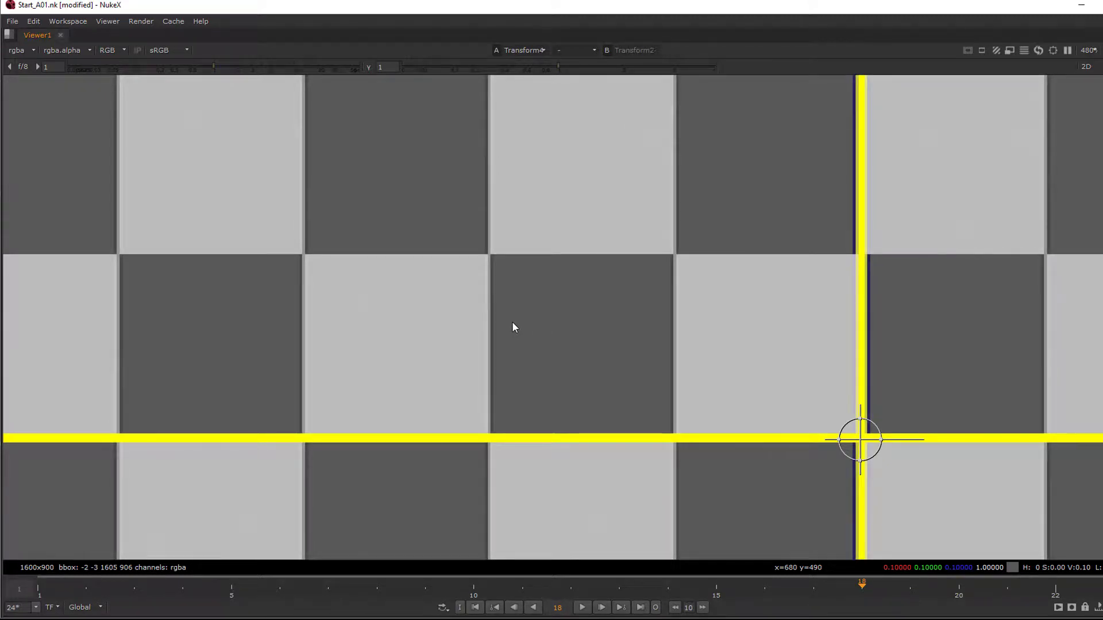
pyautogui.press('4')
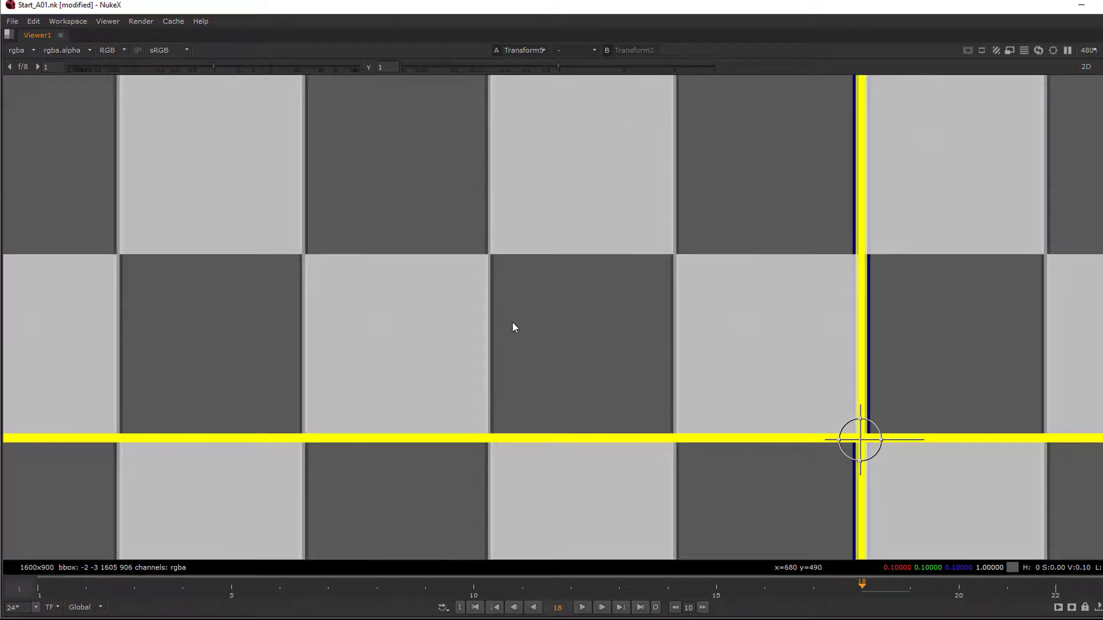
pyautogui.press('1')
pyautogui.press('2')
pyautogui.press('3')
pyautogui.press('4')
pyautogui.press('1')
pyautogui.press('2')
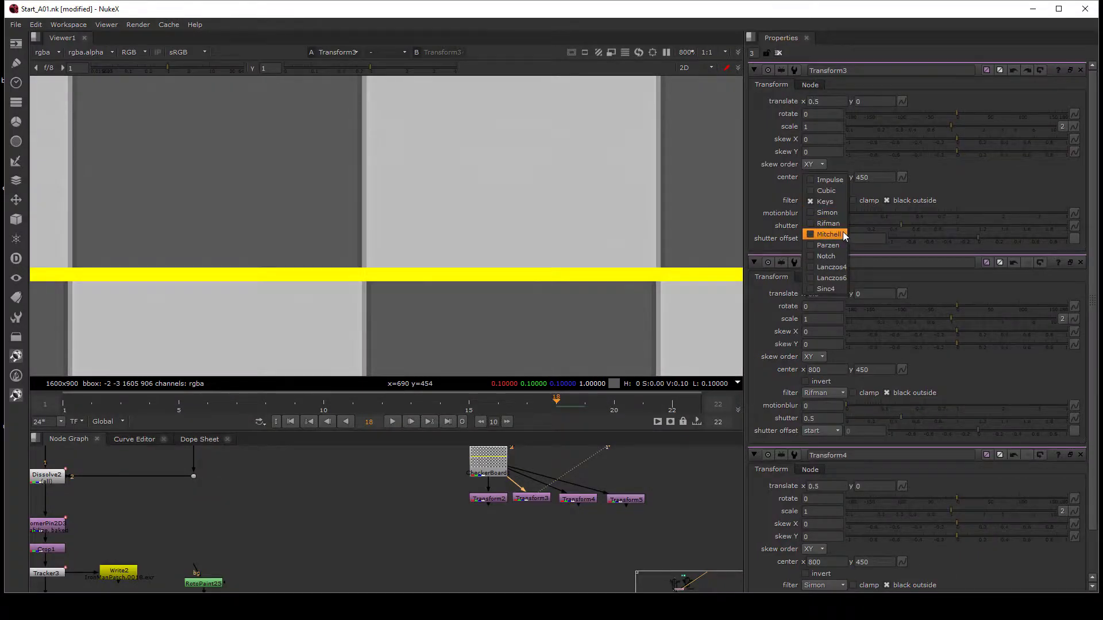
# Step: Duplicate Transform3, Transform4 and Transform5 as a second row below the originals
pyautogui.moveTo(682, 455); pyautogui.dragTo(509, 525)
pyautogui.click(582, 563)
pyautogui.moveTo(583, 568); pyautogui.dragTo(578, 540, button='middle')
pyautogui.hotkey('ctrl', 'v')
pyautogui.moveTo(529, 508); pyautogui.dragTo(529, 531, button='middle')
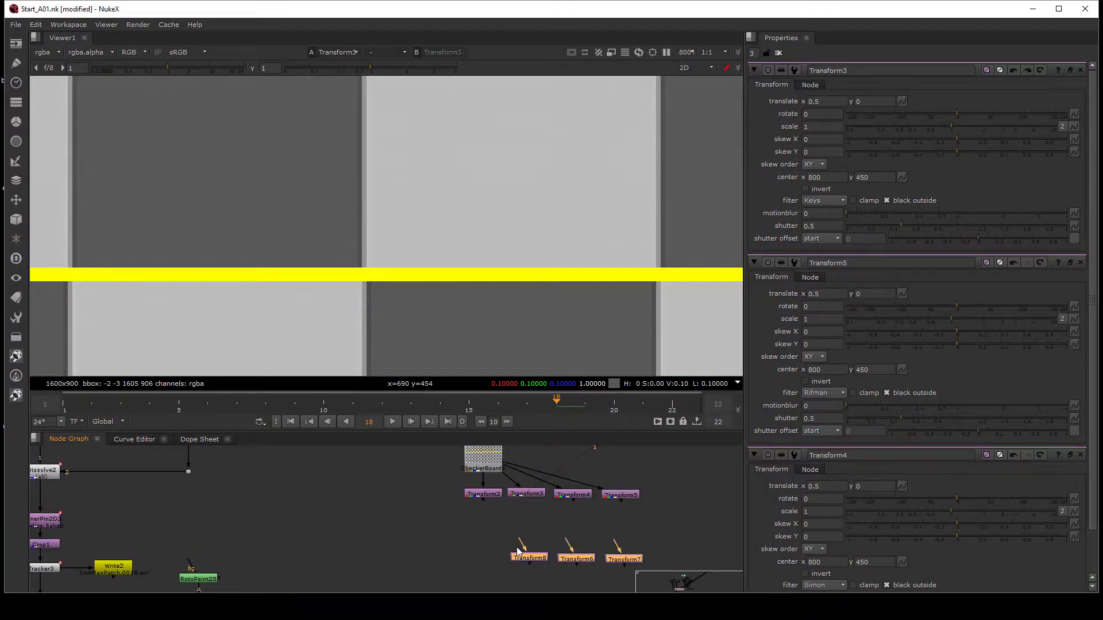
# Step: Connect the inputs of the three new Transform copies to CheckerBoard1
pyautogui.click(515, 545)
pyautogui.moveTo(521, 541); pyautogui.dragTo(491, 472)
pyautogui.moveTo(567, 542); pyautogui.dragTo(491, 463)
pyautogui.moveTo(620, 551); pyautogui.dragTo(489, 456)
# Step: Set the filter to Mitchell on Transform8, Parzen on Transform6 and Notch on Transform7
pyautogui.doubleClick(529, 558)
pyautogui.click(825, 201)
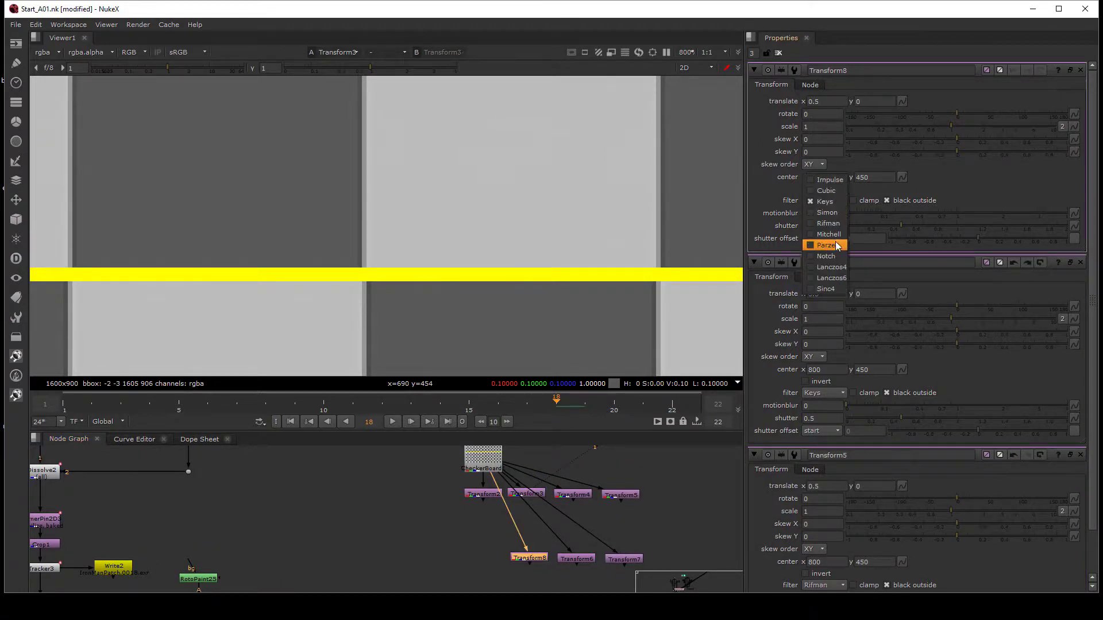
pyautogui.click(827, 235)
pyautogui.doubleClick(576, 559)
pyautogui.click(816, 201)
pyautogui.click(827, 234)
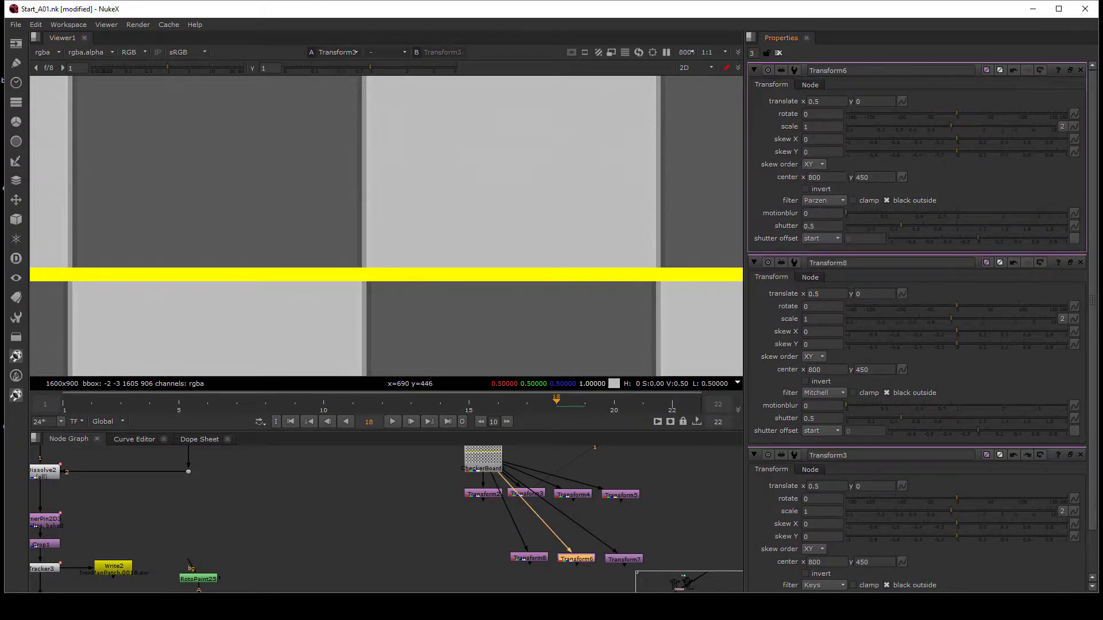
pyautogui.doubleClick(624, 559)
pyautogui.click(825, 200)
pyautogui.click(826, 246)
# Step: Move Transform2 slightly lower in the node graph and examine Transform8's Mitchell result around the yellow centerline
pyautogui.click(484, 495)
pyautogui.press('1')
pyautogui.moveTo(486, 495); pyautogui.dragTo(488, 514)
pyautogui.click(527, 557)
pyautogui.press('1')
pyautogui.scroll(1, 369, 291)
pyautogui.moveTo(369, 291); pyautogui.dragTo(390, 211, button='middle')
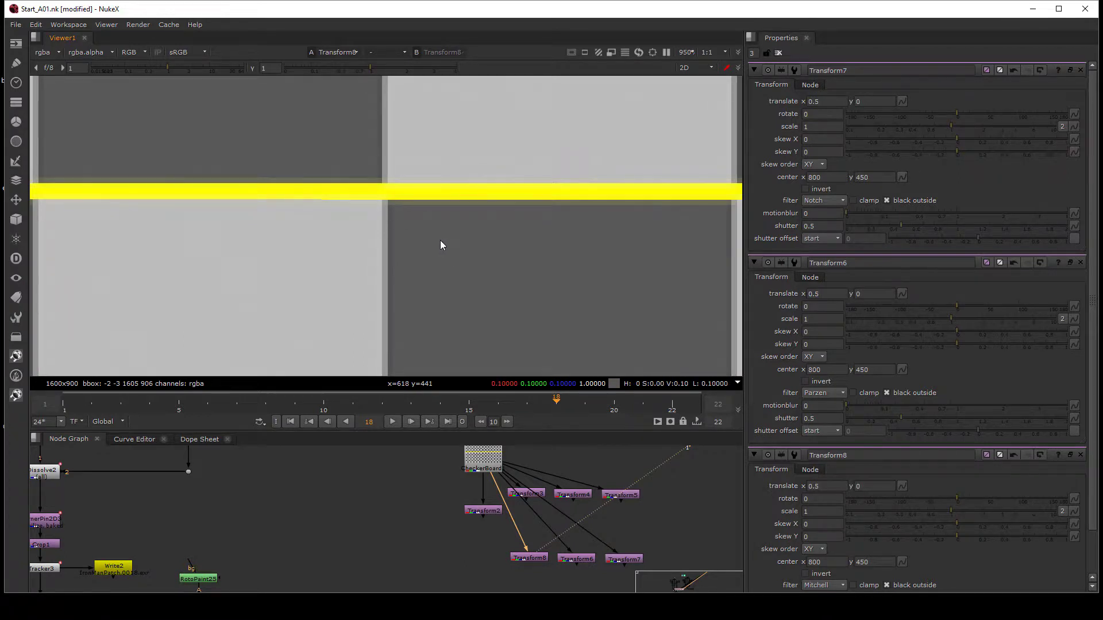
pyautogui.doubleClick(541, 562)
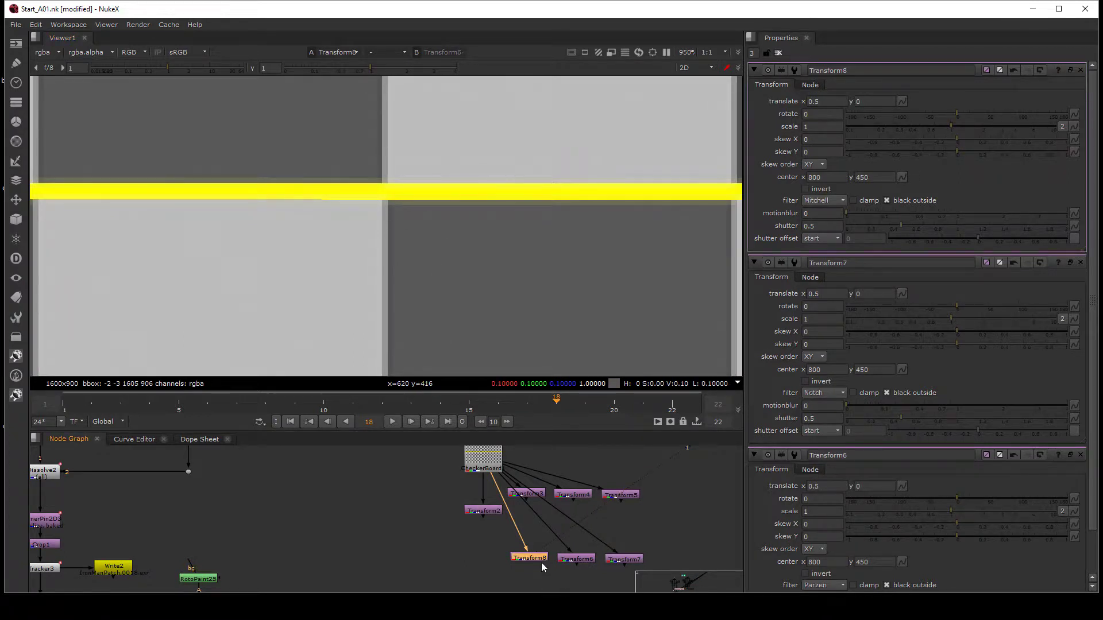
pyautogui.scroll(-3, 351, 241)
pyautogui.moveTo(356, 241); pyautogui.dragTo(365, 169, button='middle')
pyautogui.scroll(3, 384, 235)
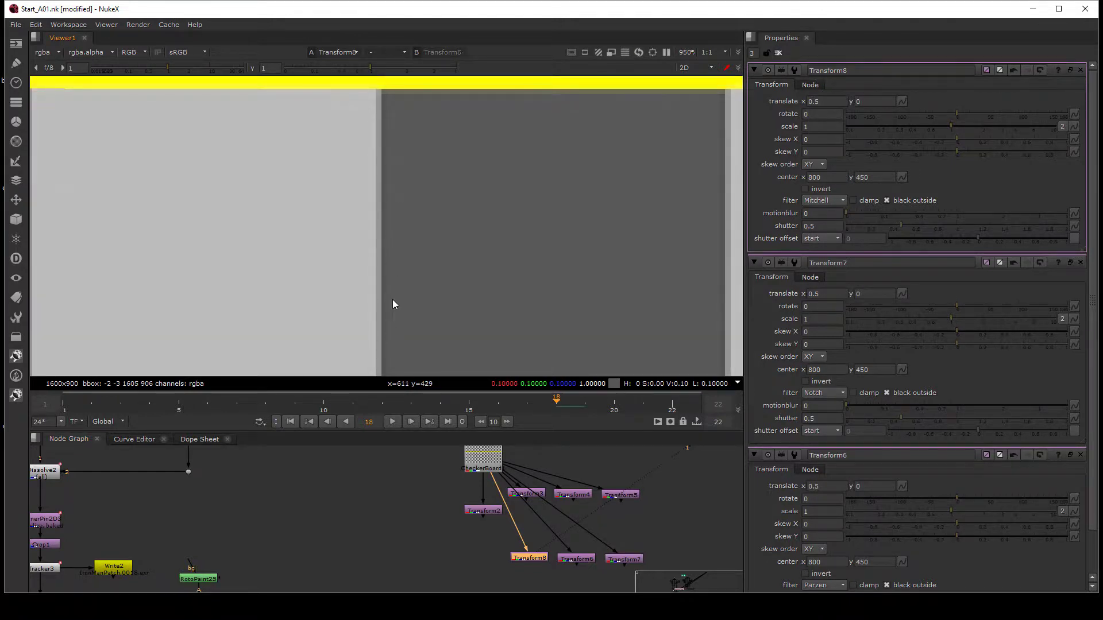
# Step: Compare Transform3's Keys result with Transform8's Mitchell result at the checker edge and centerline
pyautogui.click(535, 496)
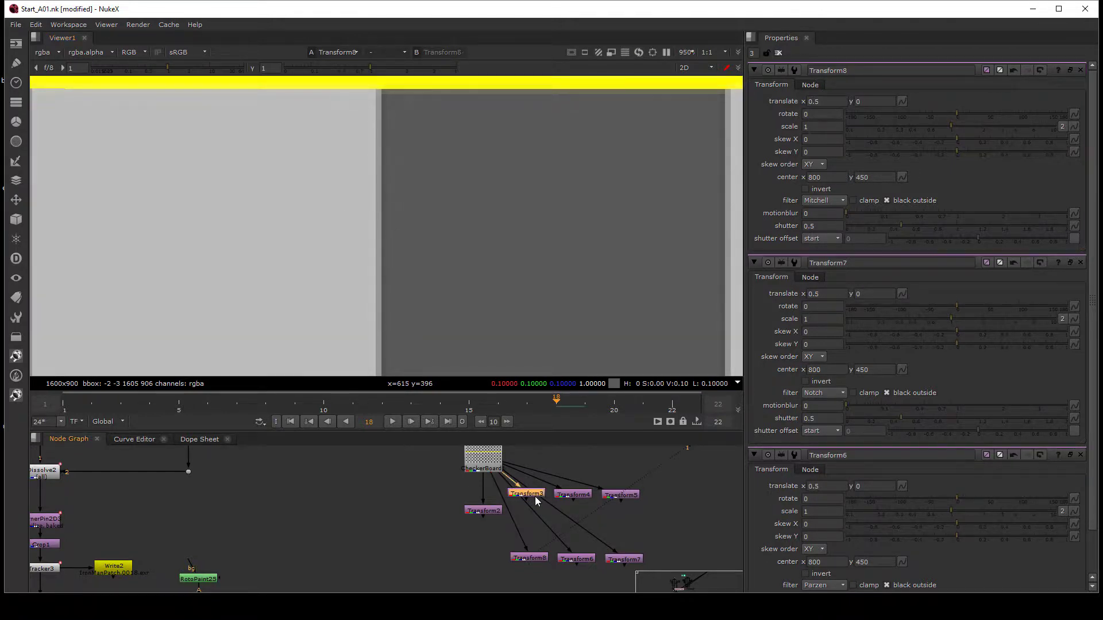
pyautogui.press('1')
pyautogui.click(523, 560)
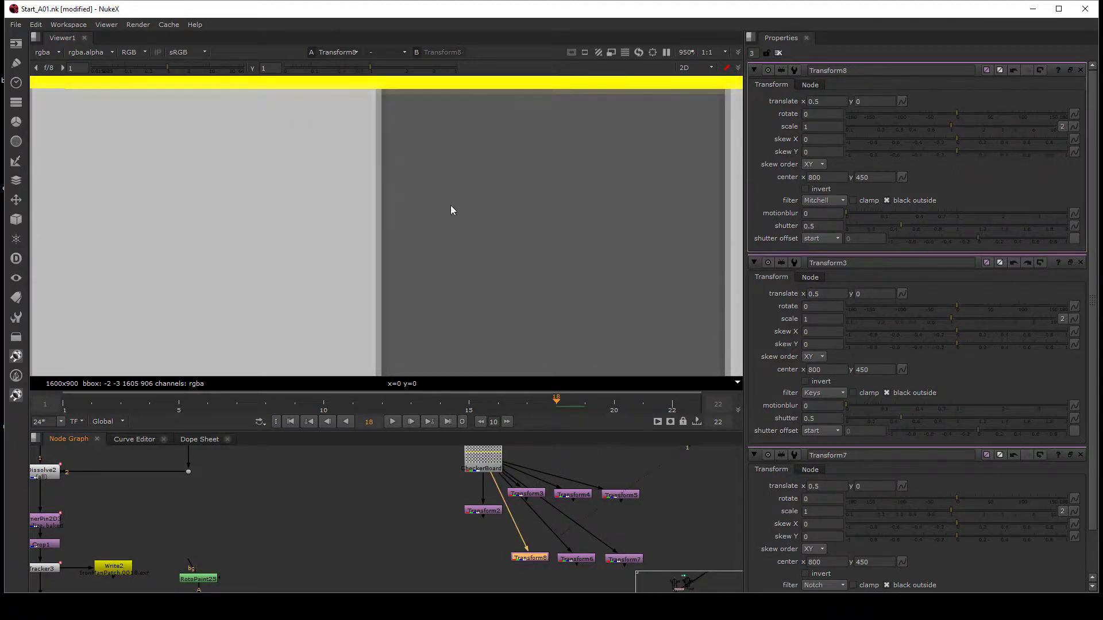
pyautogui.press('1')
pyautogui.scroll(3, 412, 198)
pyautogui.moveTo(442, 221); pyautogui.dragTo(404, 248, button='middle')
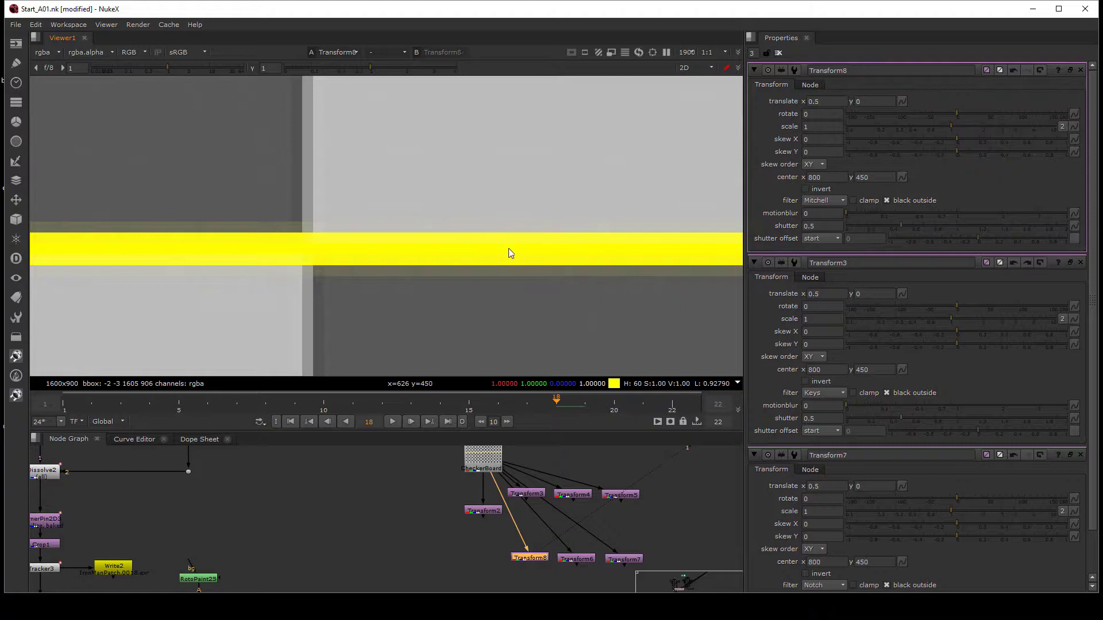
# Step: Compare the Cubic Transform2 on viewer input 1 with the Mitchell Transform8 on input 2 around the centerline
pyautogui.moveTo(527, 560); pyautogui.dragTo(528, 562)
pyautogui.click(483, 511)
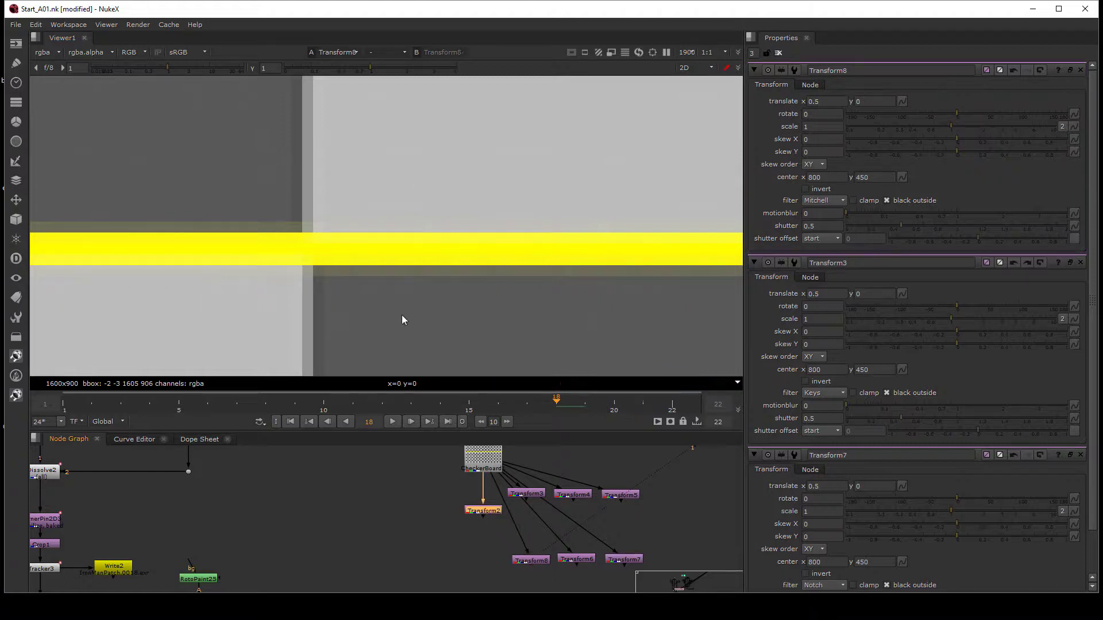
pyautogui.doubleClick(488, 513)
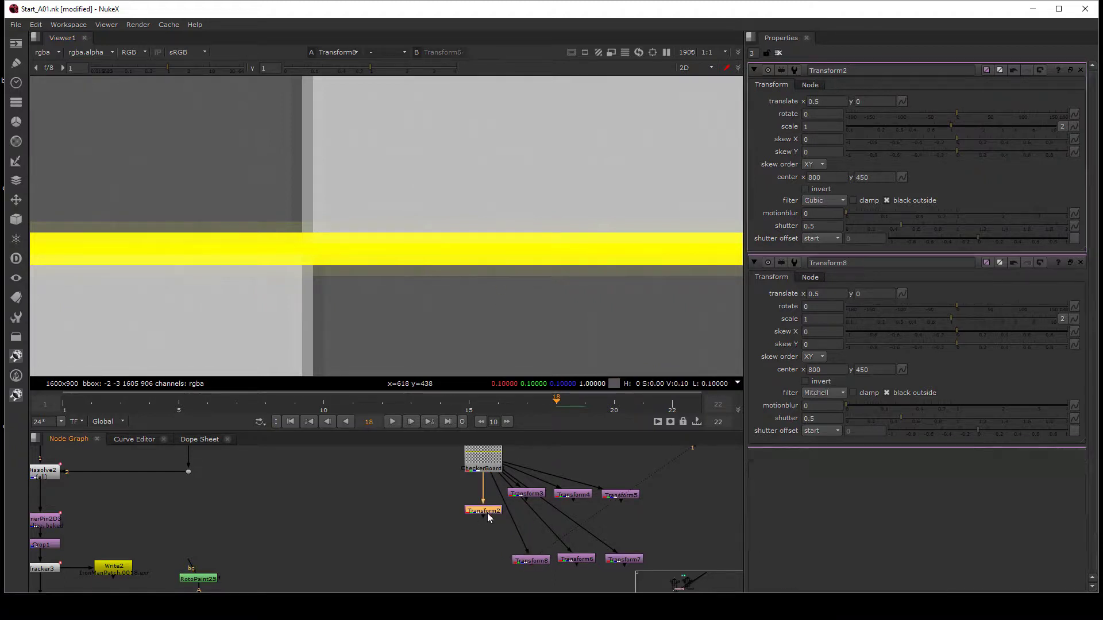
pyautogui.press('1')
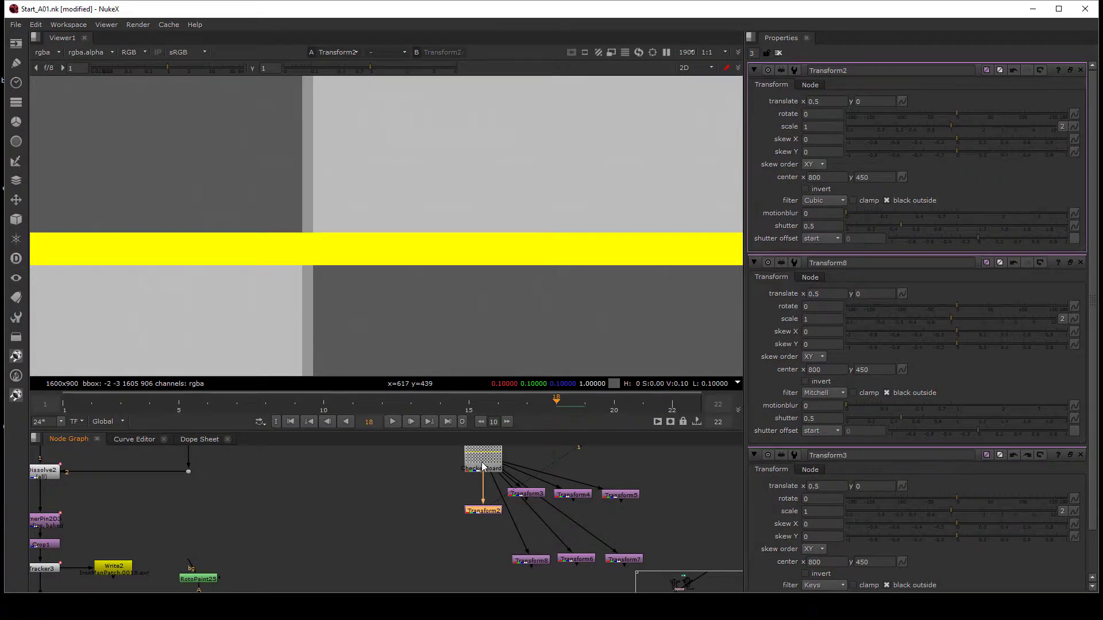
pyautogui.press('2')
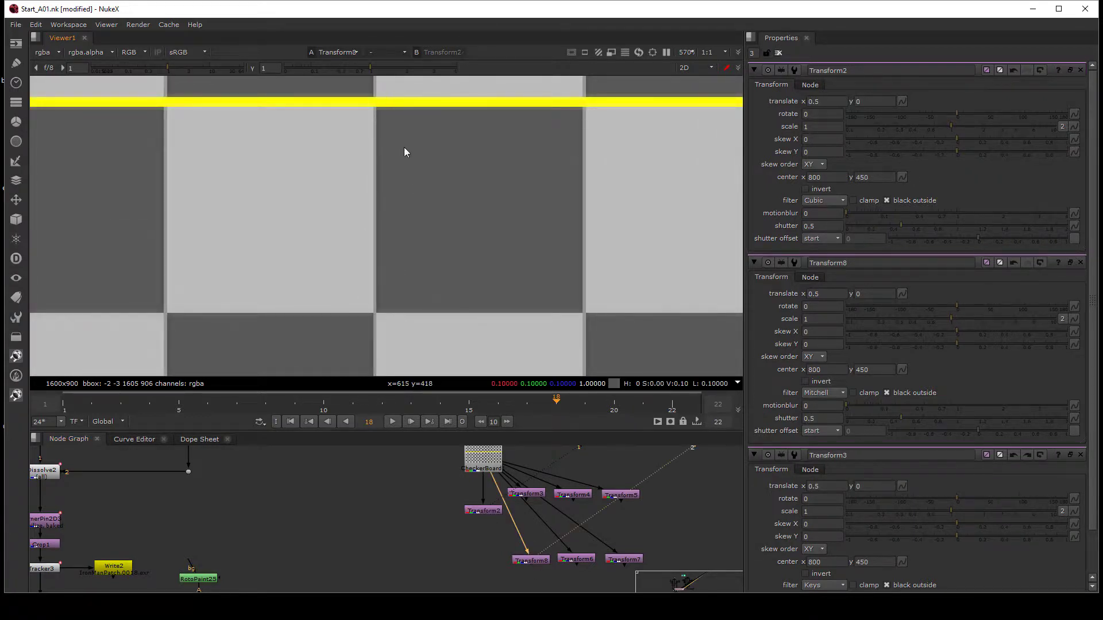
pyautogui.scroll(2, 541, 167)
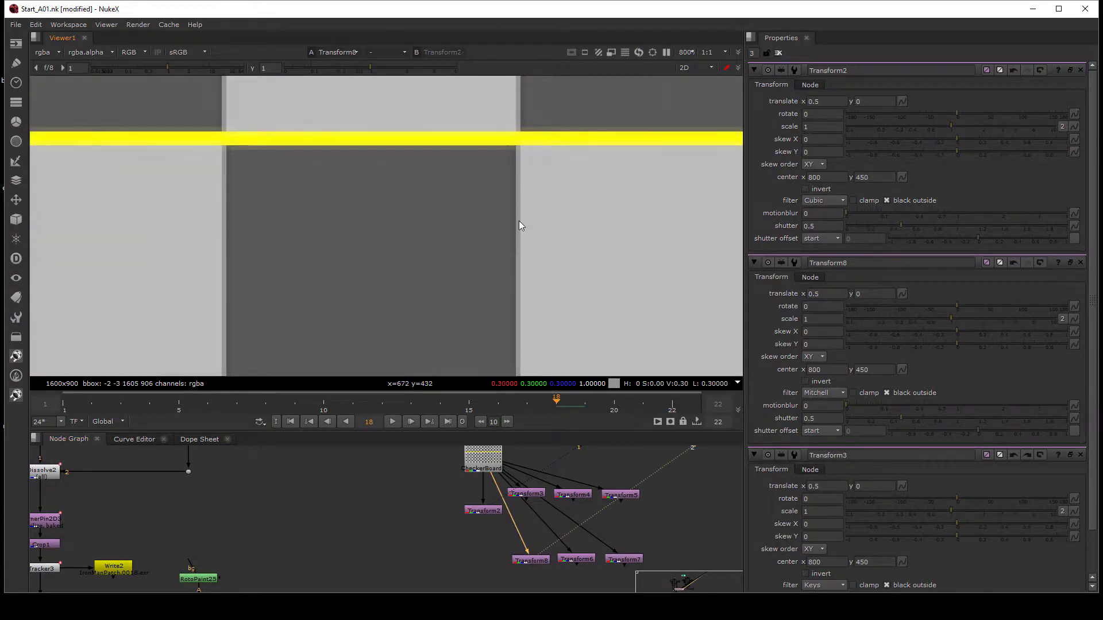
pyautogui.scroll(-2, 518, 220)
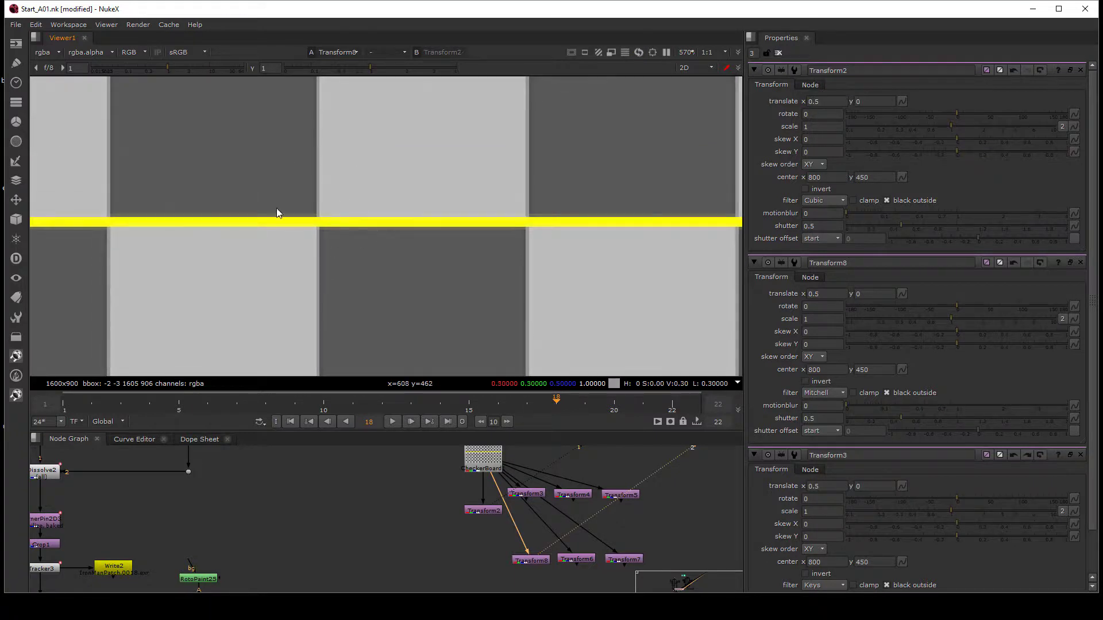
pyautogui.scroll(1, 339, 221)
pyautogui.scroll(7, 345, 225)
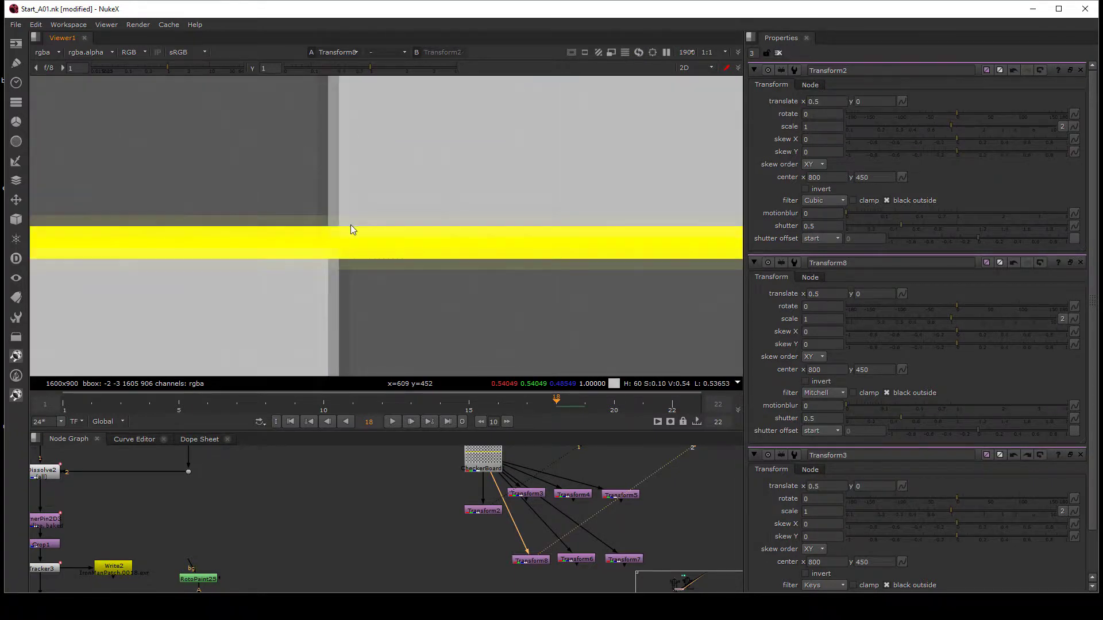
# Step: Examine the Parzen result of Transform6 and the Notch result of Transform7 at the yellow centerline
pyautogui.click(577, 559)
pyautogui.press('1')
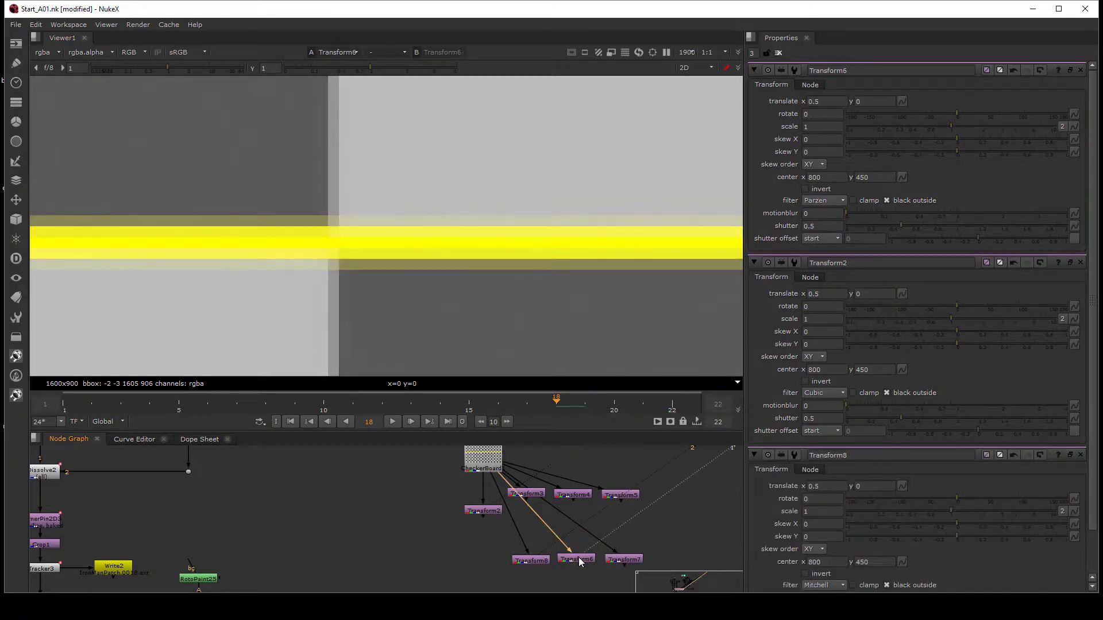
pyautogui.scroll(-2, 371, 250)
pyautogui.moveTo(344, 261); pyautogui.dragTo(347, 243, button='middle')
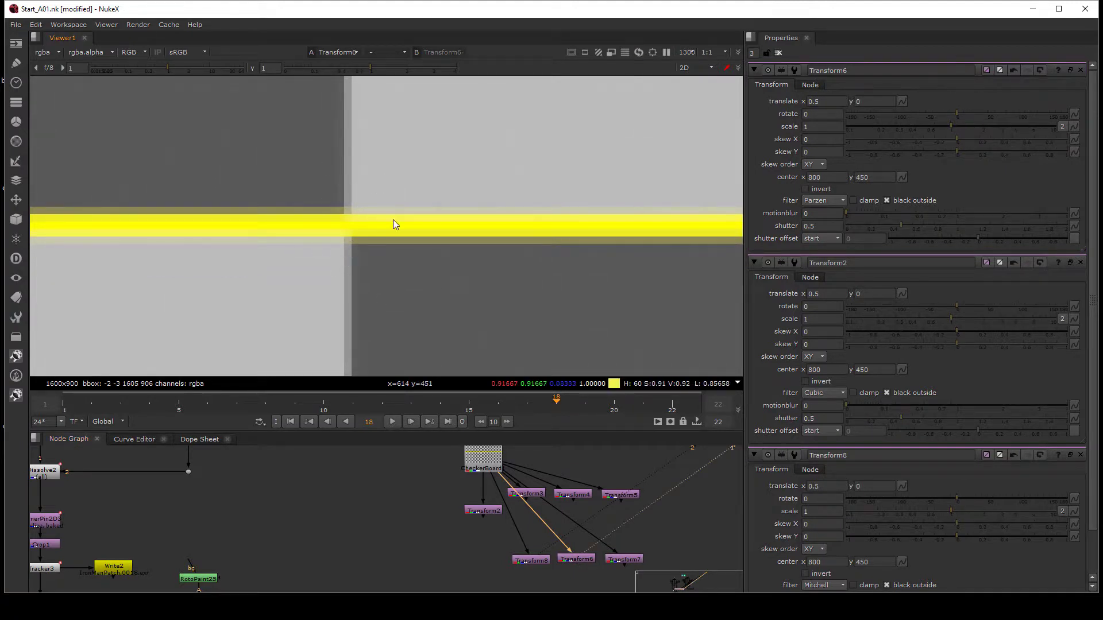
pyautogui.click(624, 558)
pyautogui.doubleClick(624, 558)
pyautogui.press('1')
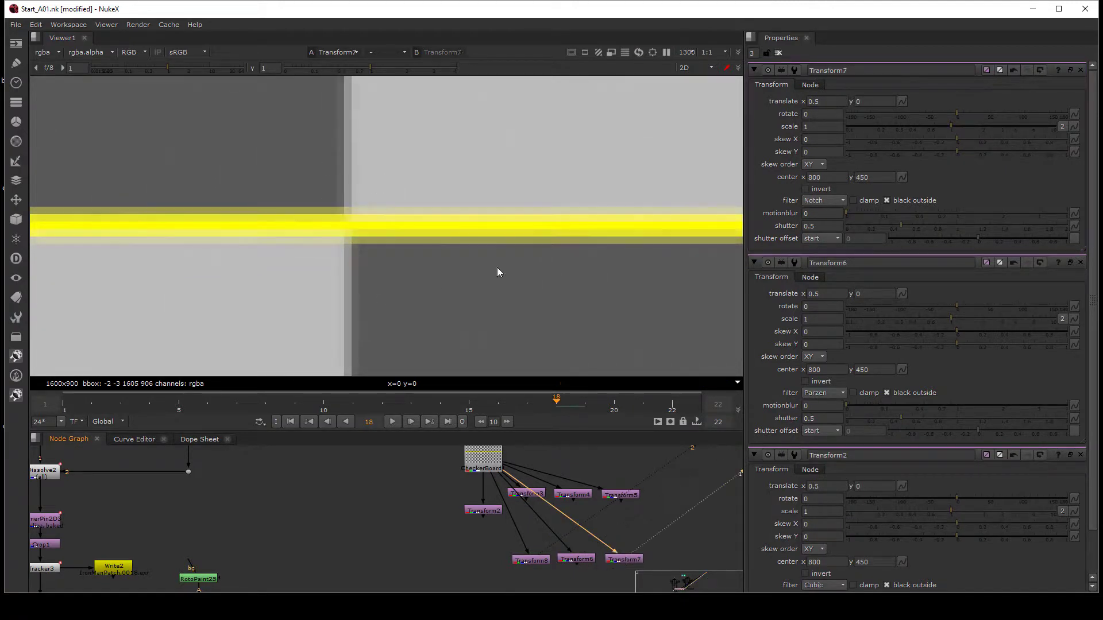
# Step: Compare the original CheckerBoard on viewer input 1 with the Notch Transform7 on input 2 around the yellow centerline
pyautogui.scroll(4, 520, 241)
pyautogui.click(485, 459)
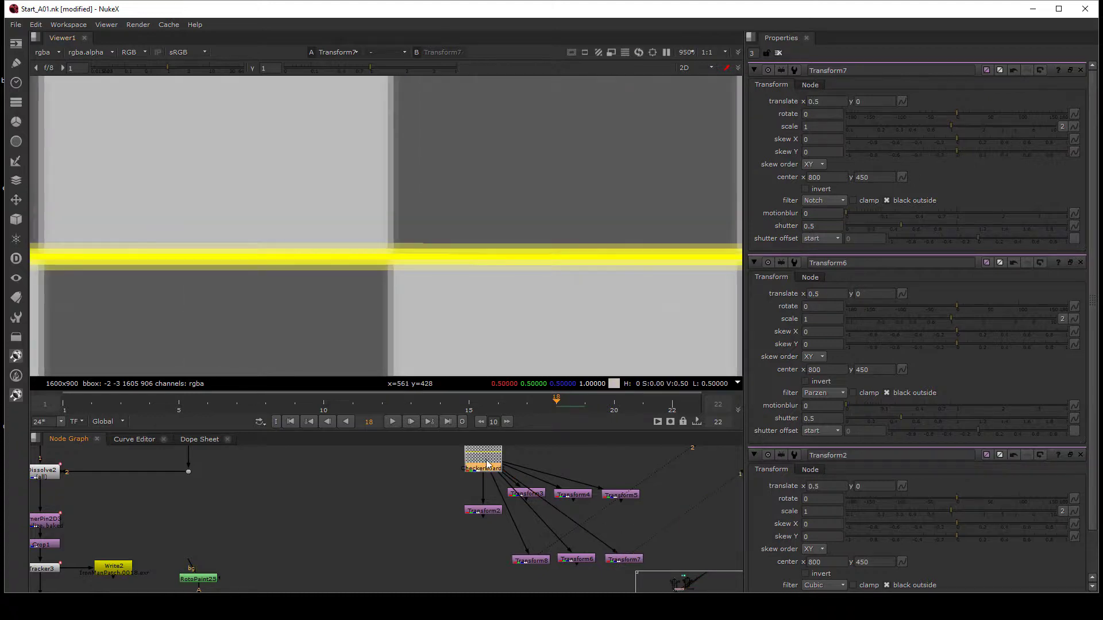
pyautogui.press('1')
pyautogui.moveTo(664, 533); pyautogui.dragTo(604, 584)
pyautogui.press('2')
pyautogui.scroll(-2, 518, 344)
pyautogui.scroll(-3, 517, 344)
pyautogui.moveTo(518, 322); pyautogui.dragTo(519, 248, button='middle')
pyautogui.scroll(4, 494, 226)
pyautogui.scroll(1, 516, 300)
pyautogui.scroll(2, 519, 249)
pyautogui.press('1')
pyautogui.press('2')
# Step: Duplicate Transform8, Transform6 and Transform7, connect all three copies to the CheckerBoard, and place them in a row below it
pyautogui.moveTo(692, 535); pyautogui.dragTo(496, 576)
pyautogui.hotkey('ctrl', 'c')
pyautogui.click(363, 501)
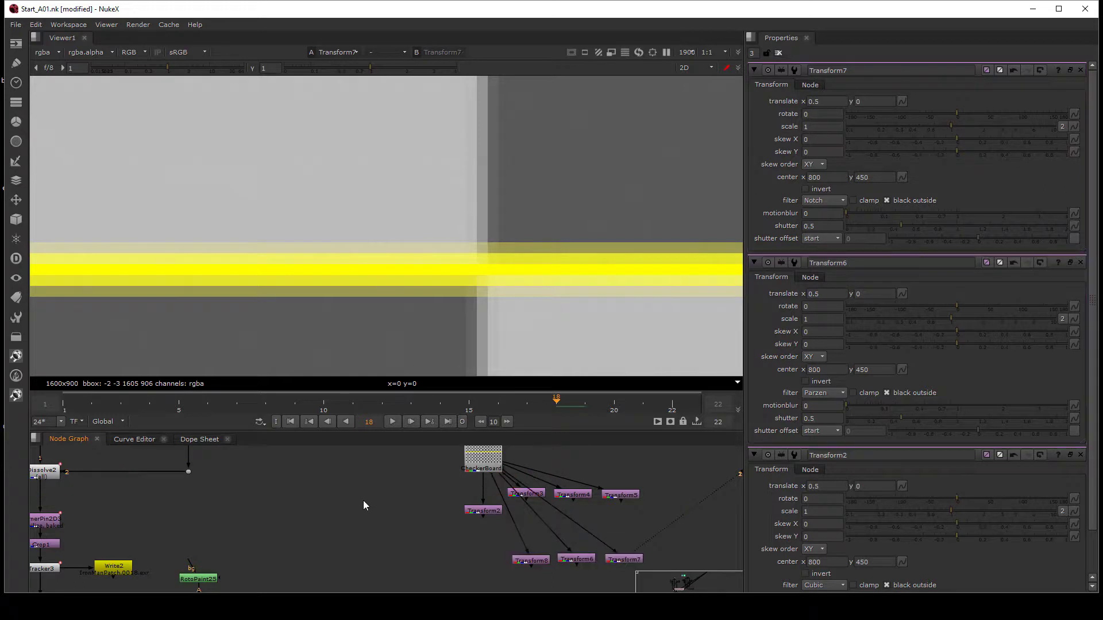
pyautogui.hotkey('ctrl', 'v')
pyautogui.moveTo(467, 471); pyautogui.dragTo(469, 470)
pyautogui.moveTo(390, 506); pyautogui.dragTo(463, 472)
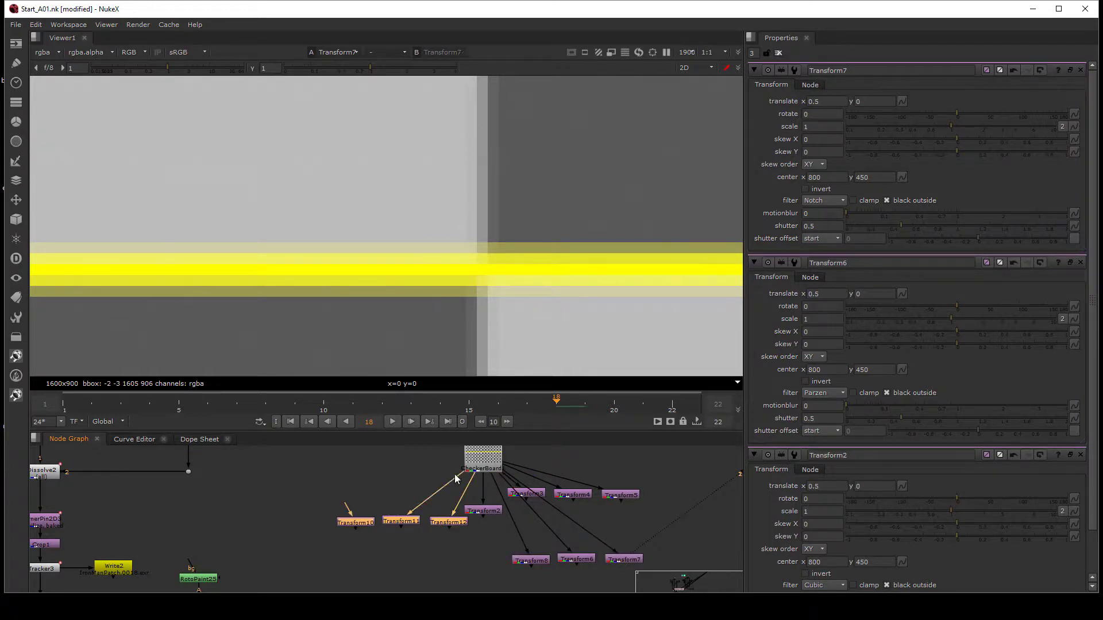
pyautogui.moveTo(346, 509); pyautogui.dragTo(469, 463)
pyautogui.moveTo(440, 522); pyautogui.dragTo(431, 549)
# Step: Set the filter of Transform12 to Lanczos4 and the filter of Transform11 to Lanczos6
pyautogui.doubleClick(434, 550)
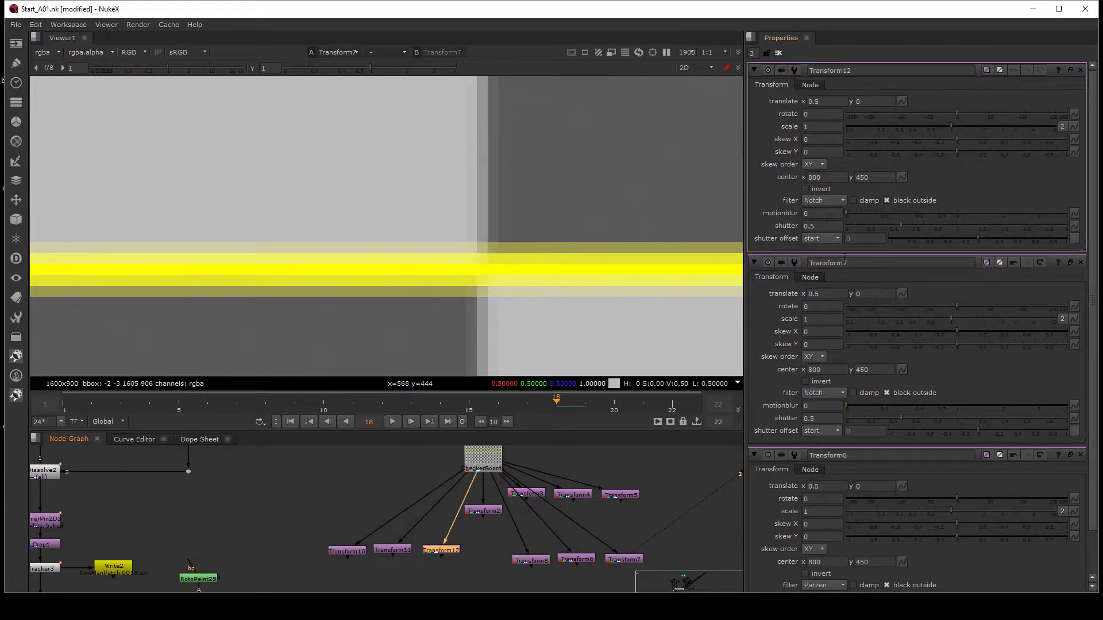
pyautogui.click(825, 201)
pyautogui.click(830, 212)
pyautogui.doubleClick(392, 550)
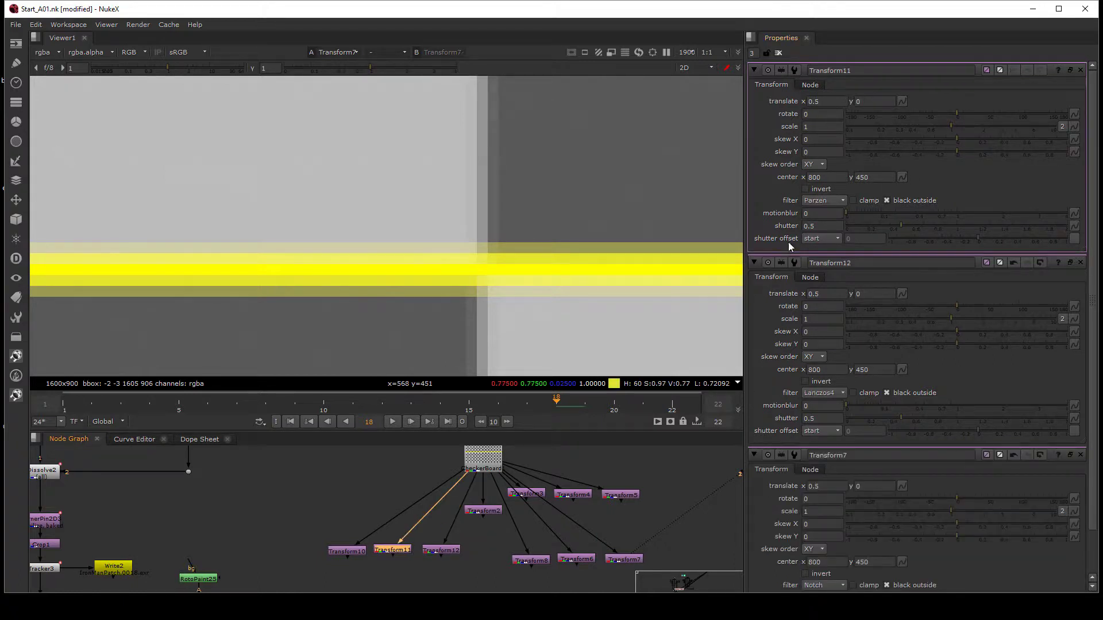
pyautogui.click(824, 200)
pyautogui.click(821, 229)
# Step: Set the filter of Transform10 to Sinc4
pyautogui.click(346, 551)
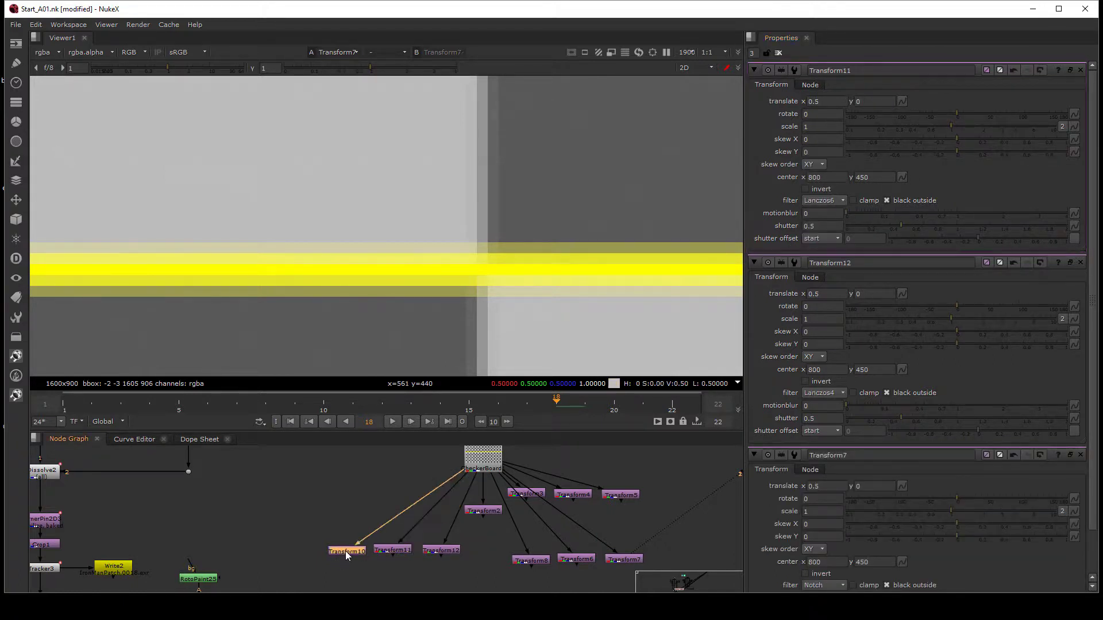
pyautogui.doubleClick(346, 551)
pyautogui.click(817, 201)
pyautogui.click(827, 256)
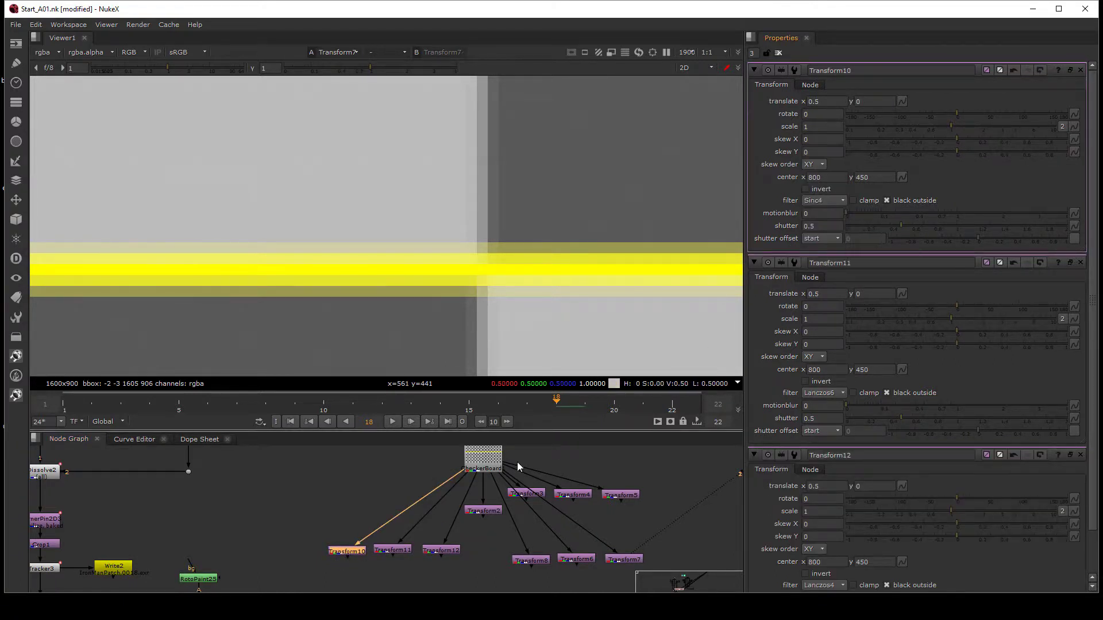
# Step: Examine the results of Transform12, Transform11 and Transform10 in turn at the checker edge and yellow centerline
pyautogui.click(441, 550)
pyautogui.press('1')
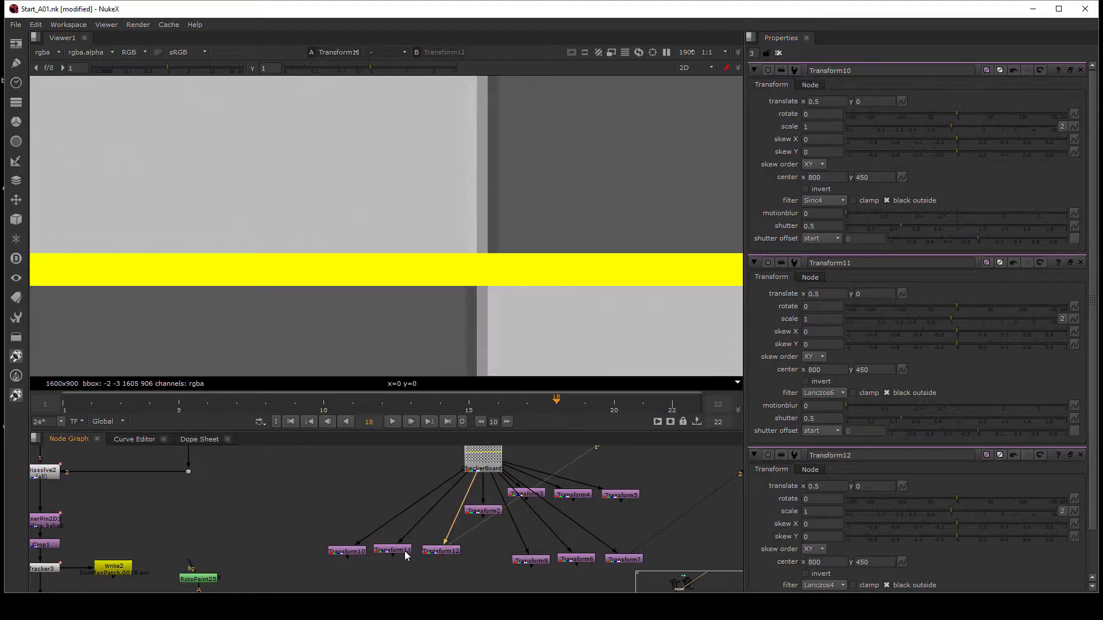
pyautogui.click(404, 551)
pyautogui.press('1')
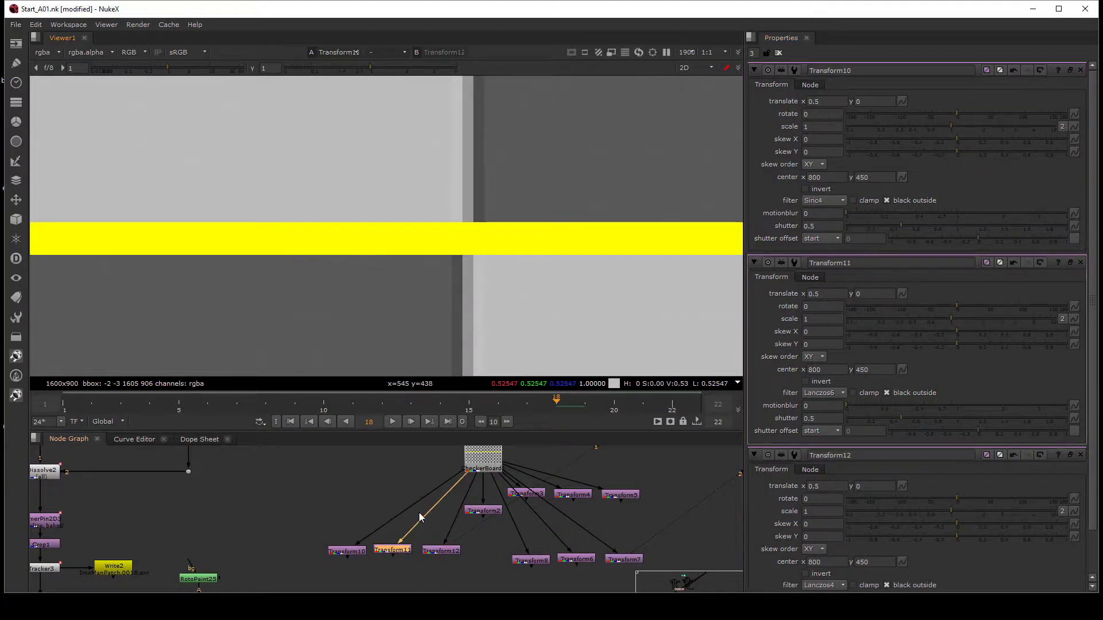
pyautogui.click(349, 553)
pyautogui.press('1')
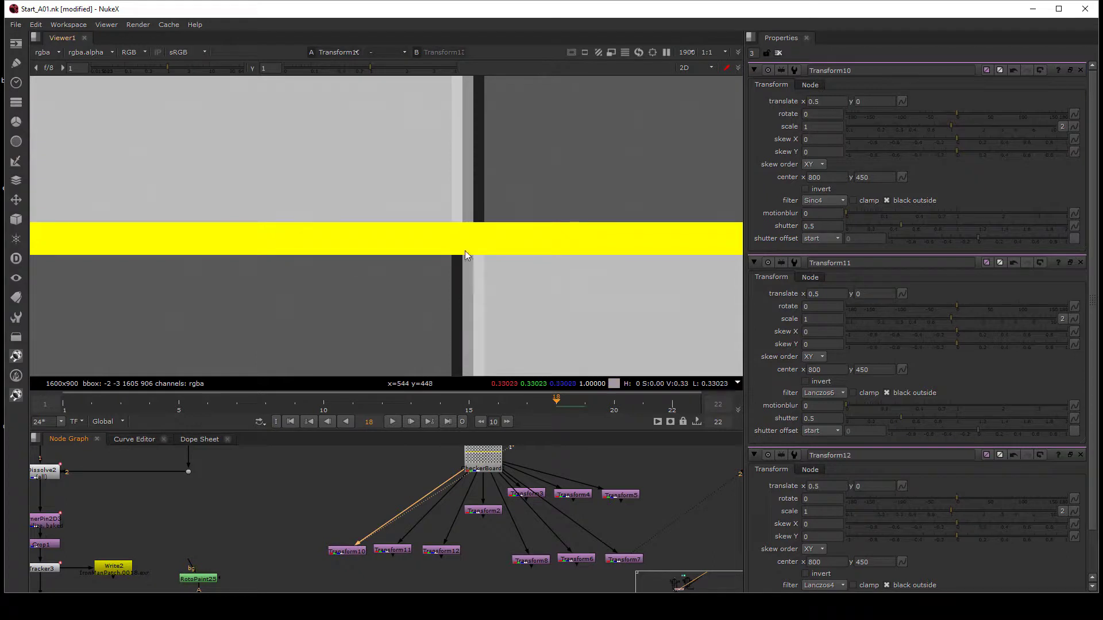
pyautogui.scroll(-7, 537, 252)
pyautogui.scroll(2, 586, 222)
# Step: Compare the Notch Transform7 on viewer input 1 with the Sinc4 Transform10 on input 2 along the checker edges
pyautogui.doubleClick(622, 561)
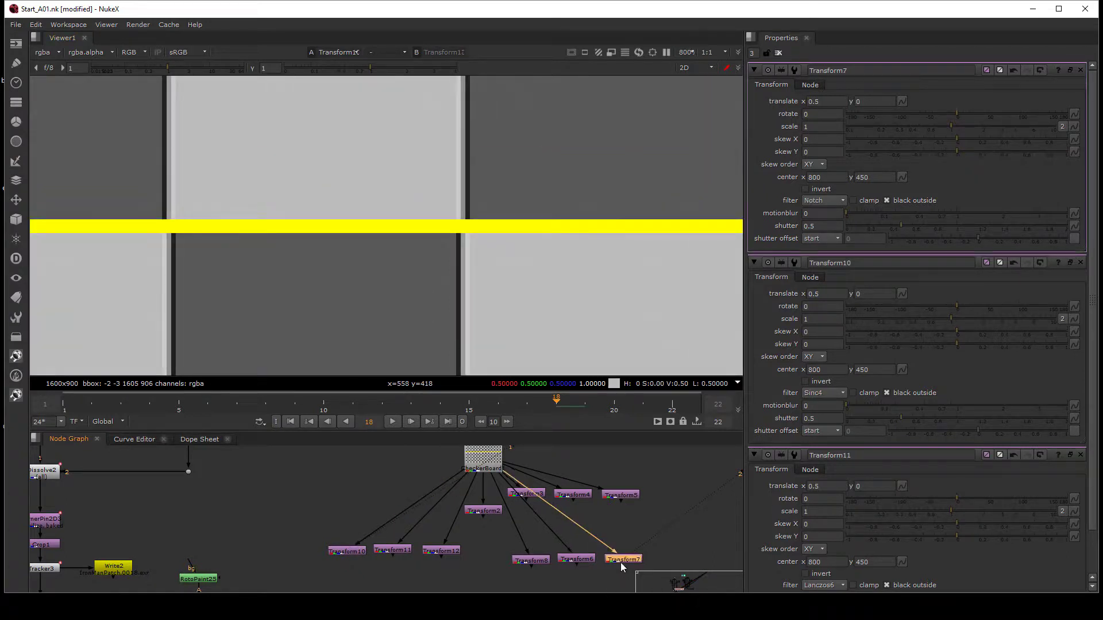
pyautogui.press('1')
pyautogui.click(358, 553)
pyautogui.press('2')
pyautogui.click(625, 556)
pyautogui.press('1')
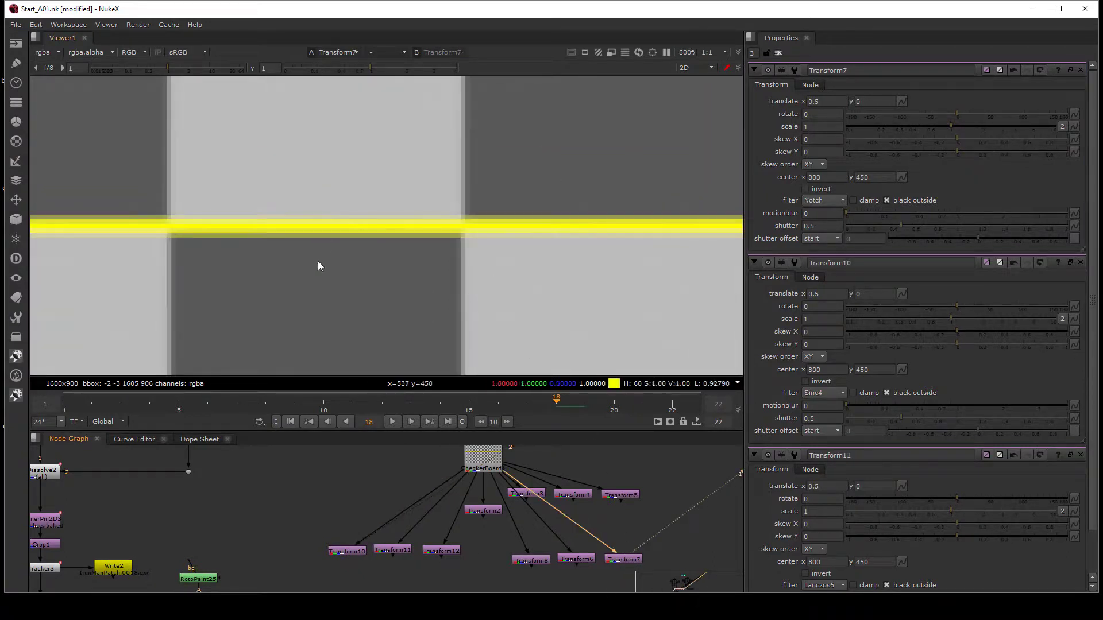
pyautogui.press('2')
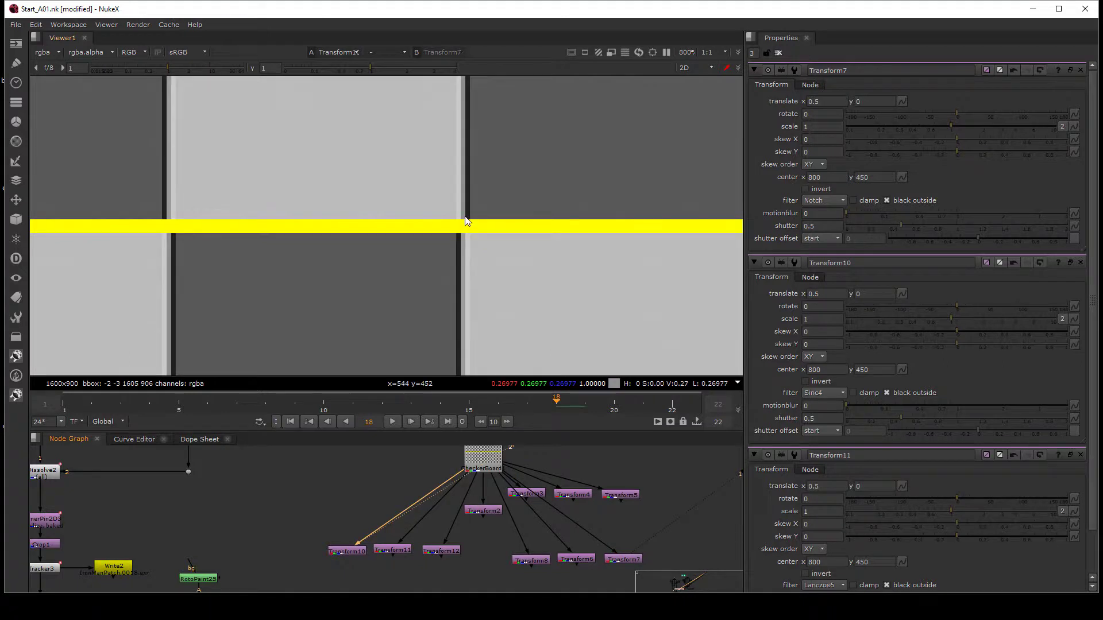
pyautogui.press('1')
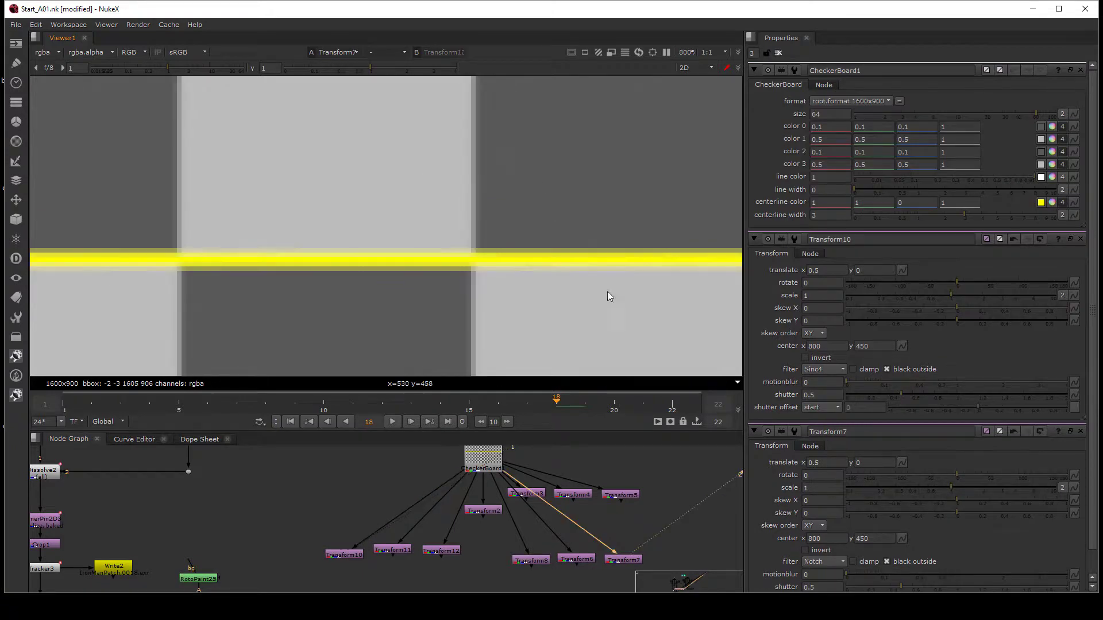
pyautogui.press('2')
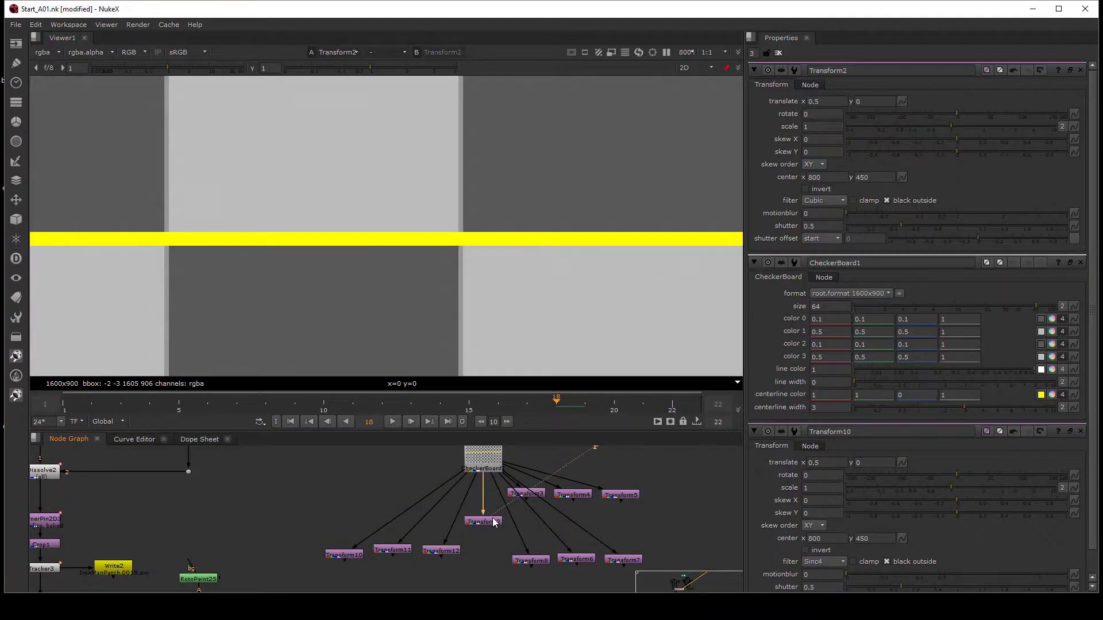
# Step: Compare the original CheckerBoard with the Cubic Transform2 at the checker edges and yellow centerline
pyautogui.click(486, 466)
pyautogui.press('1')
pyautogui.click(487, 523)
pyautogui.press('2')
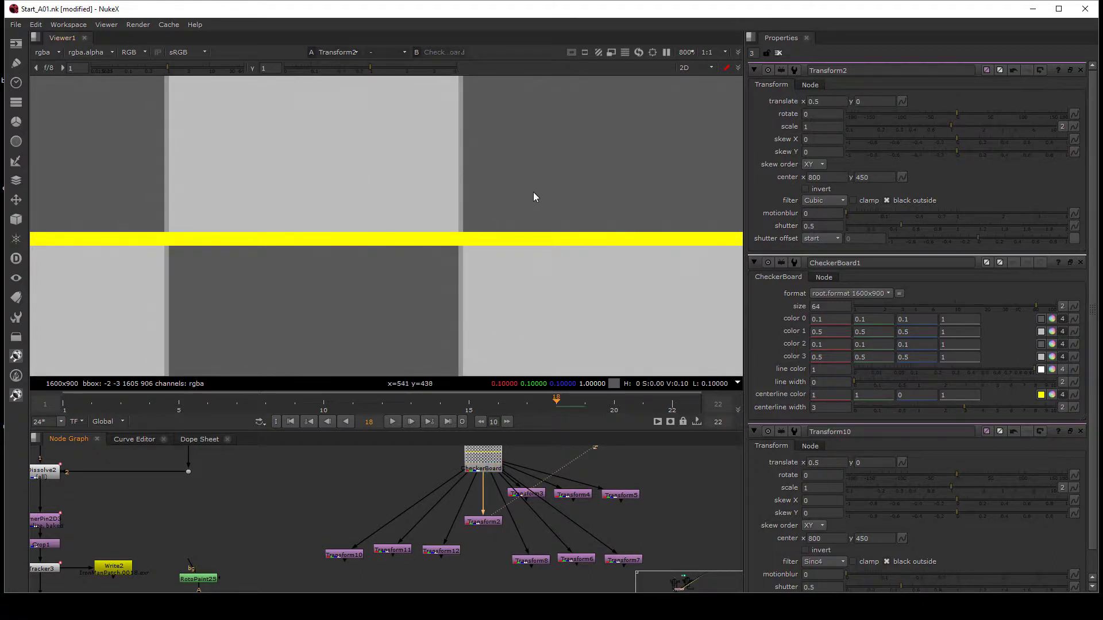
pyautogui.click(492, 525)
pyautogui.press('1')
pyautogui.click(494, 447)
pyautogui.press('1')
pyautogui.moveTo(445, 493); pyautogui.dragTo(520, 544)
pyautogui.press('2')
pyautogui.moveTo(419, 276); pyautogui.dragTo(395, 224, button='middle')
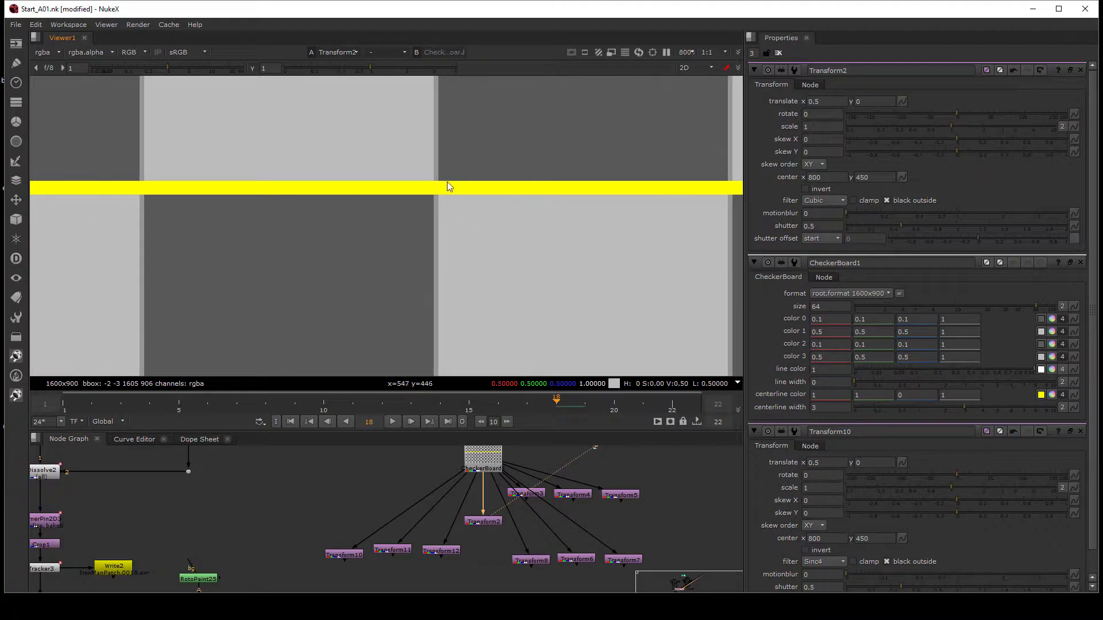
# Step: Spread the Transform nodes farther apart on both sides of Transform2 in the node graph and select Transform2
pyautogui.moveTo(488, 540); pyautogui.dragTo(465, 516, button='middle')
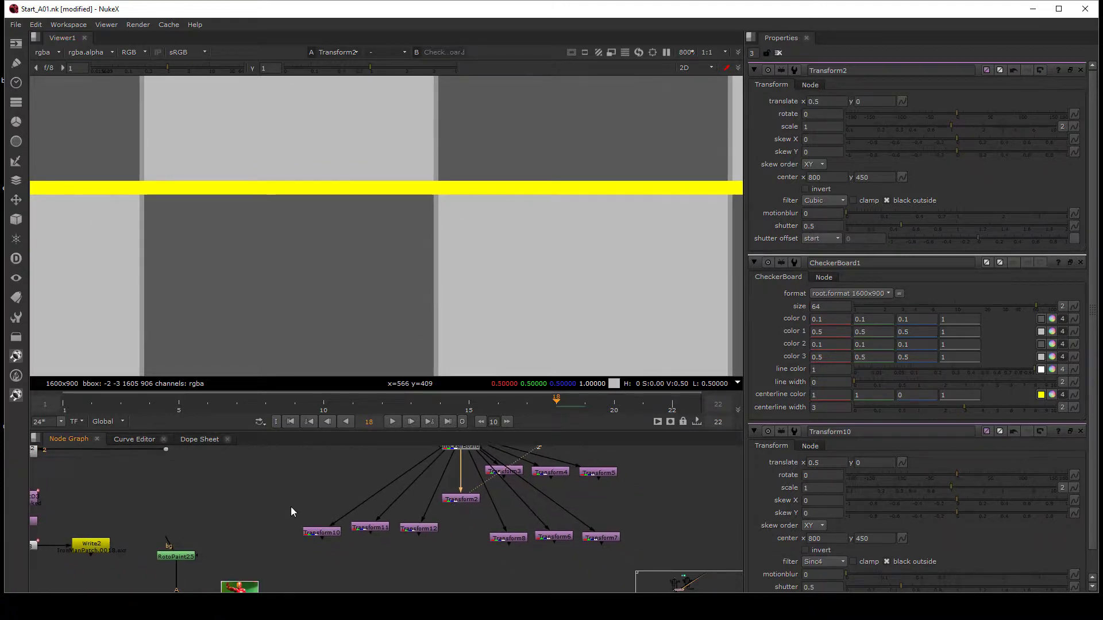
pyautogui.moveTo(291, 507); pyautogui.dragTo(466, 560)
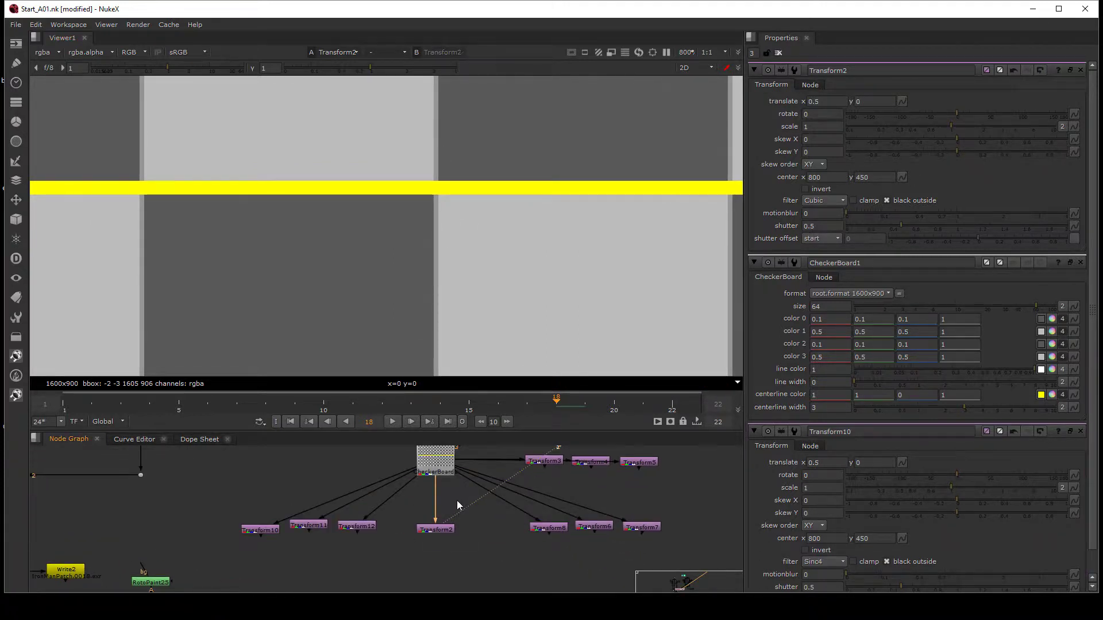
pyautogui.moveTo(475, 488); pyautogui.dragTo(408, 553)
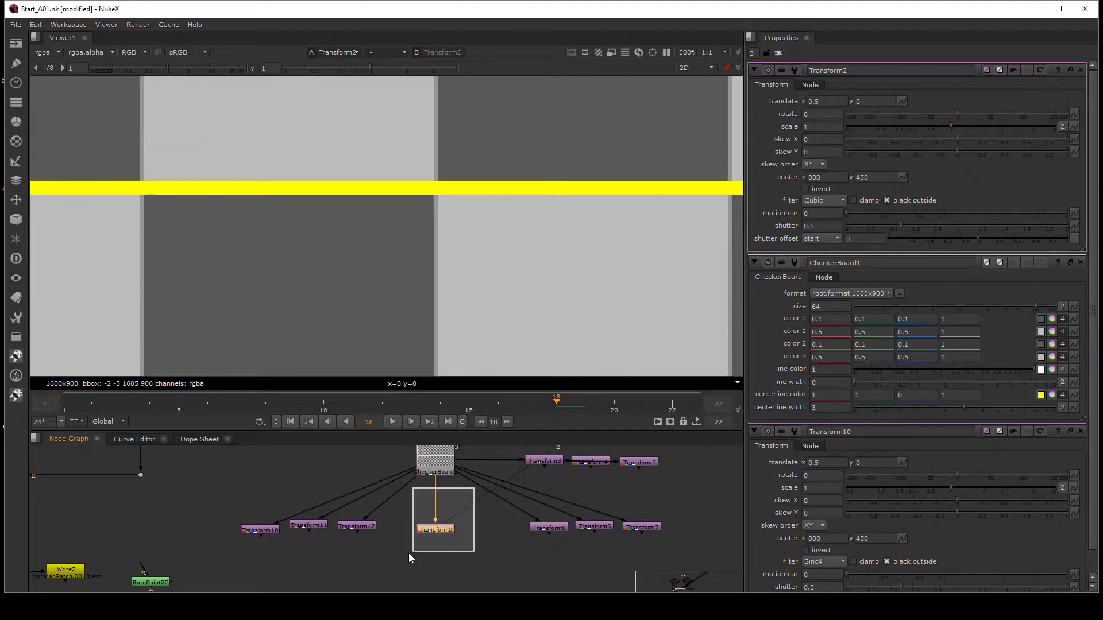
pyautogui.click(426, 535)
pyautogui.click(435, 531)
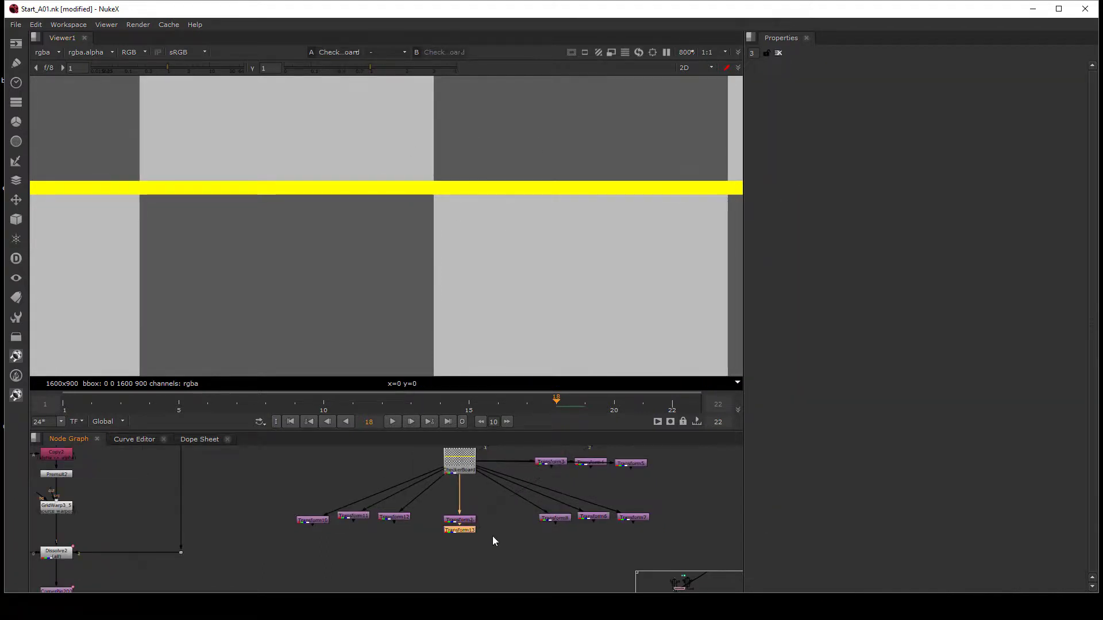
# Step: Delete the extra Transform node directly below Transform2
pyautogui.moveTo(492, 545); pyautogui.dragTo(437, 523)
pyautogui.press('Delete')
pyautogui.click(517, 551)
pyautogui.scroll(2, 511, 549)
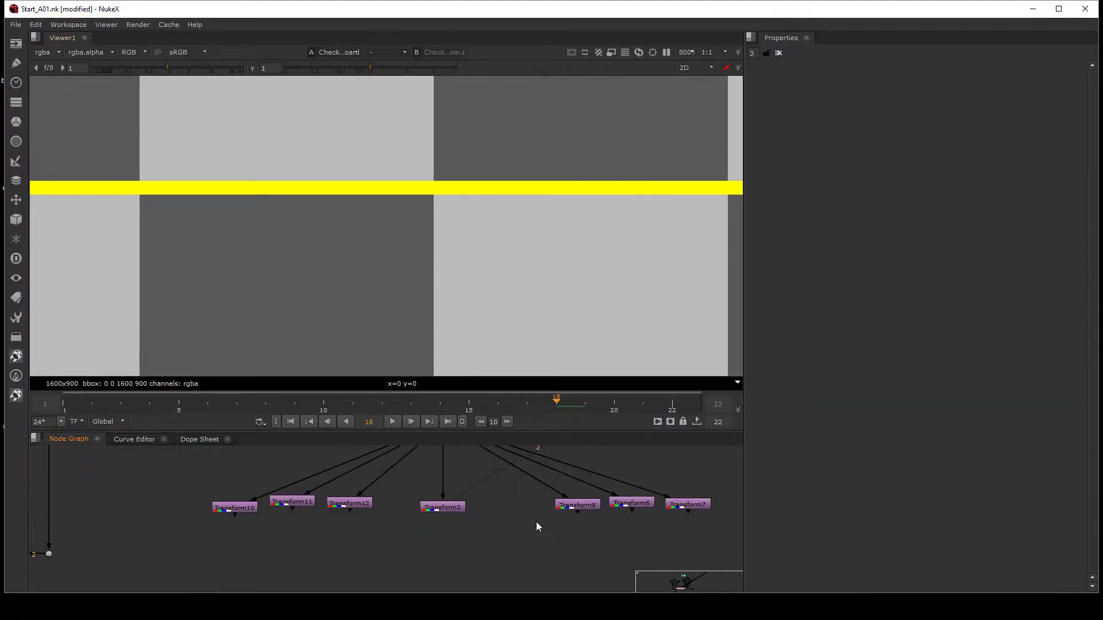
# Step: Add a chain of five Transform nodes below Transform2
pyautogui.moveTo(536, 522); pyautogui.dragTo(560, 511, button='middle')
pyautogui.click(474, 493)
pyautogui.press('t')
pyautogui.press('t')
pyautogui.press('t')
pyautogui.press('t')
pyautogui.press('t')
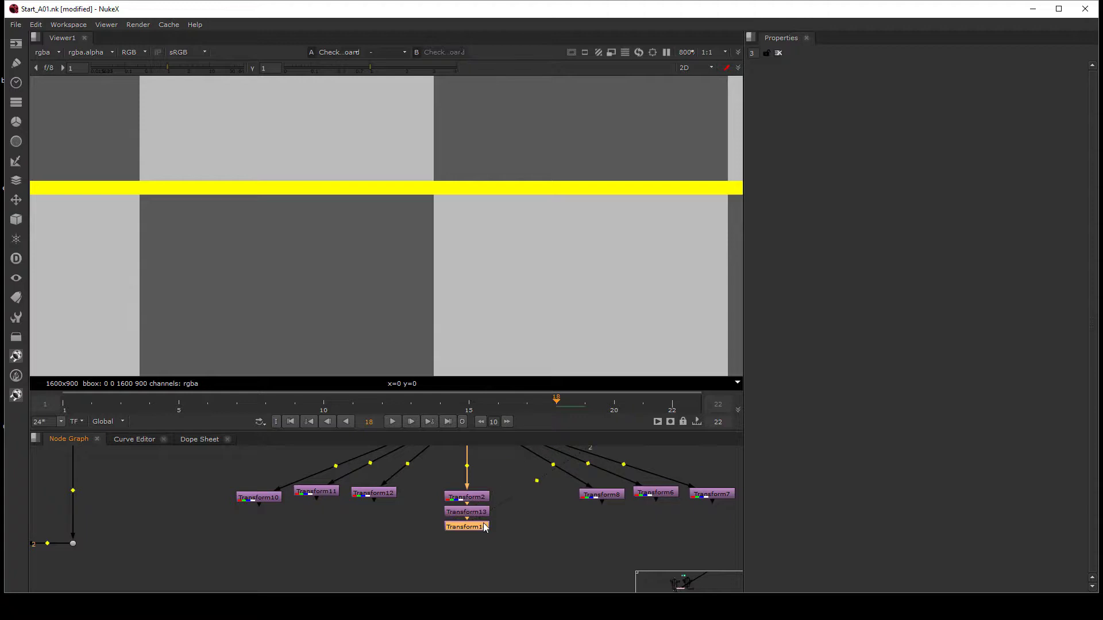
# Step: Set Transform13's translate x to 0.2 and its rotate to 0.1
pyautogui.doubleClick(485, 512)
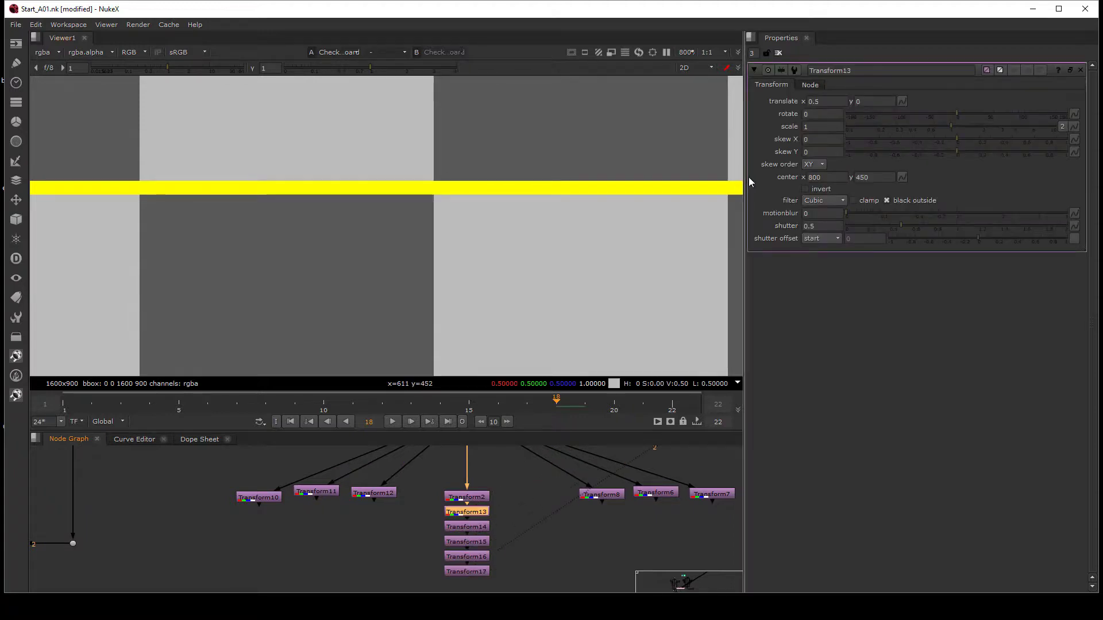
pyautogui.doubleClick(826, 102)
pyautogui.click(826, 117)
pyautogui.scroll(1, 827, 118)
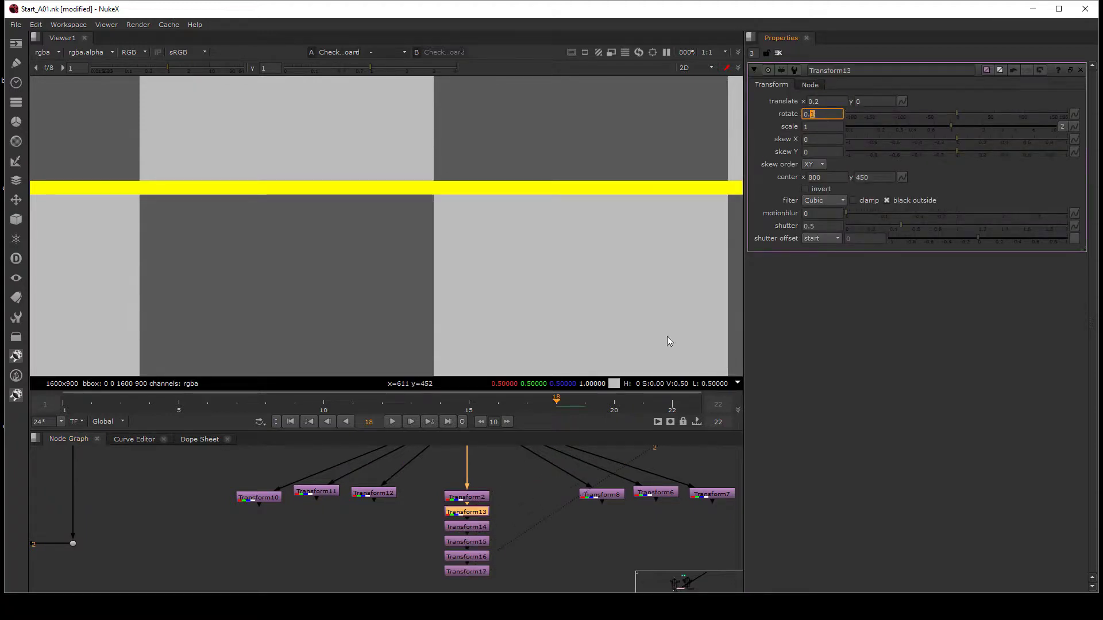
# Step: Set Transform14's translate x to -0.3 and its rotate to -0.1
pyautogui.doubleClick(481, 529)
pyautogui.click(817, 103)
pyautogui.scroll(-8, 817, 104)
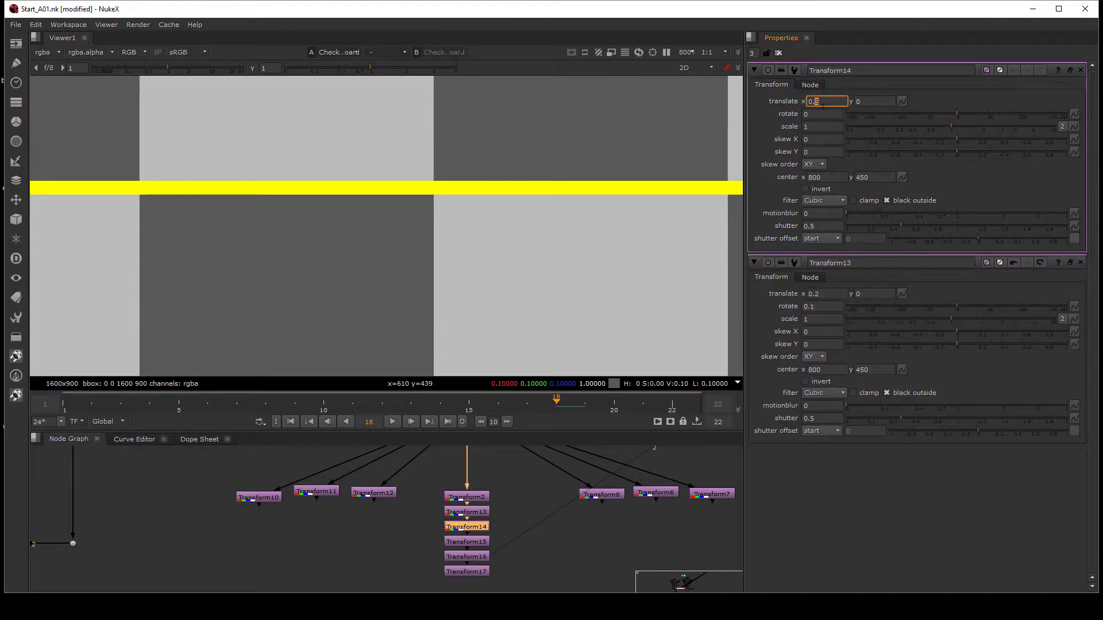
pyautogui.click(817, 116)
pyautogui.scroll(-1, 818, 116)
# Step: Set Transform15's translate to x 0.8 and y -3
pyautogui.doubleClick(467, 541)
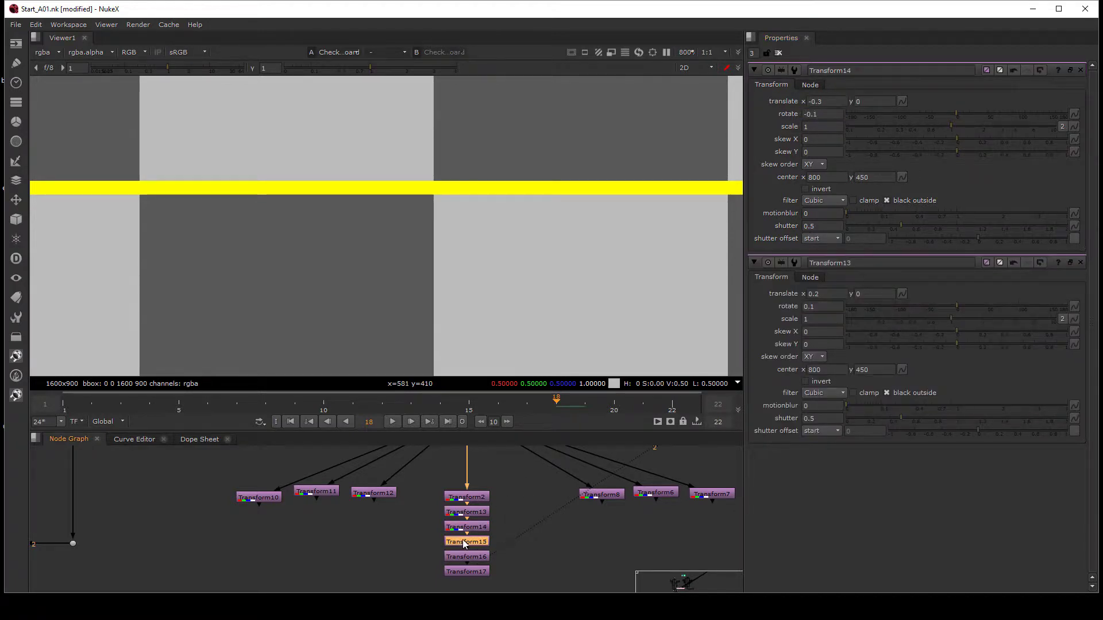
pyautogui.click(830, 104)
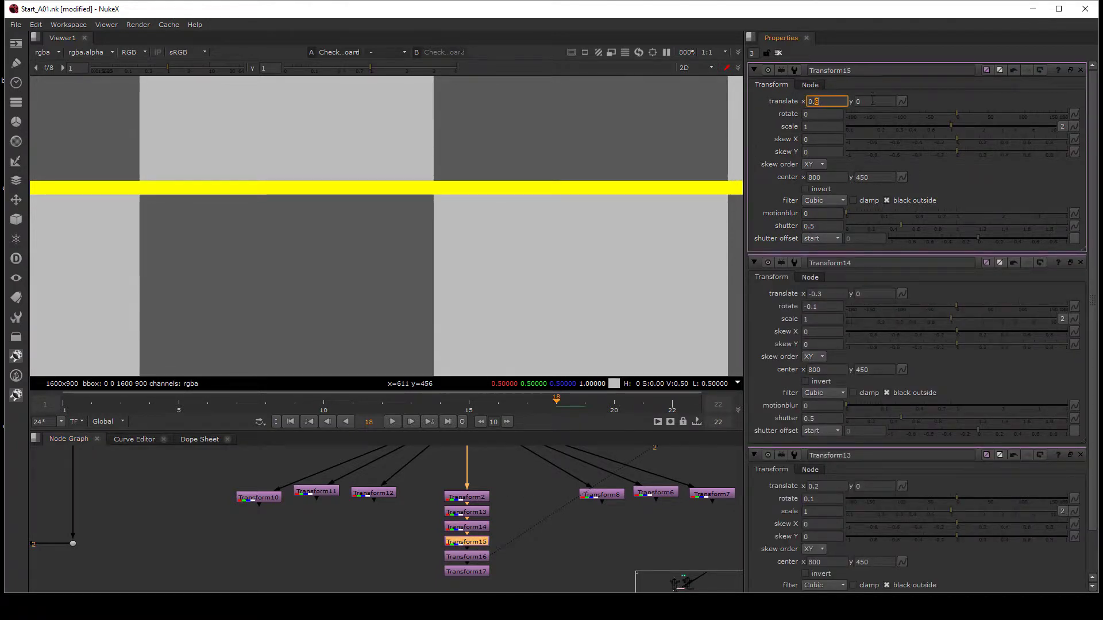
pyautogui.click(873, 102)
pyautogui.scroll(-3, 871, 103)
# Step: Set Transform16's translate y to 0.6
pyautogui.doubleClick(472, 556)
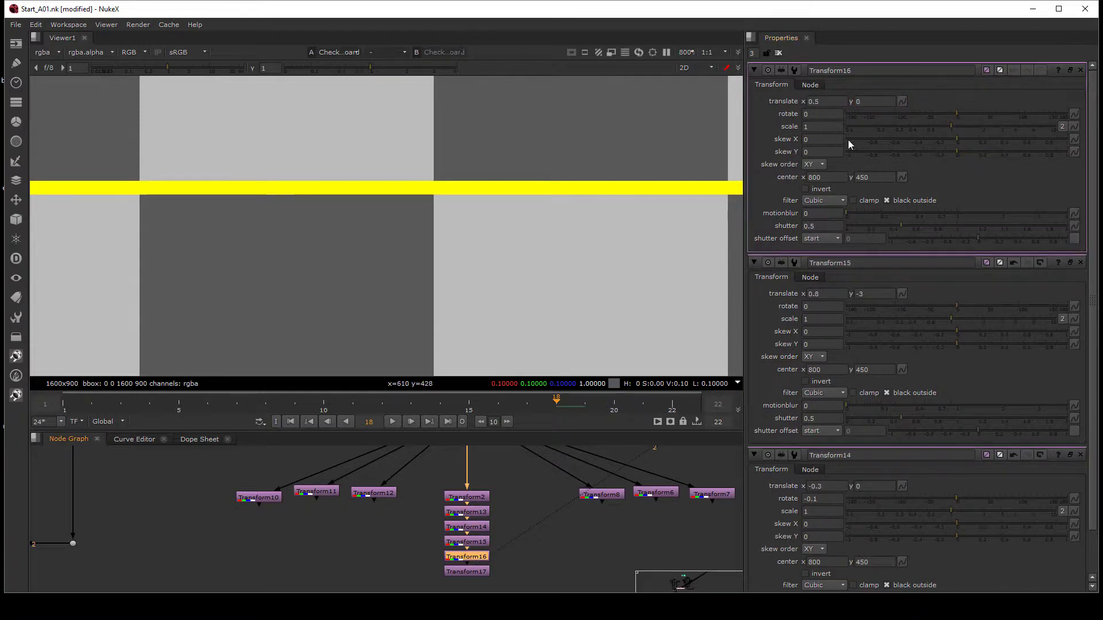
pyautogui.click(873, 101)
pyautogui.scroll(5, 873, 101)
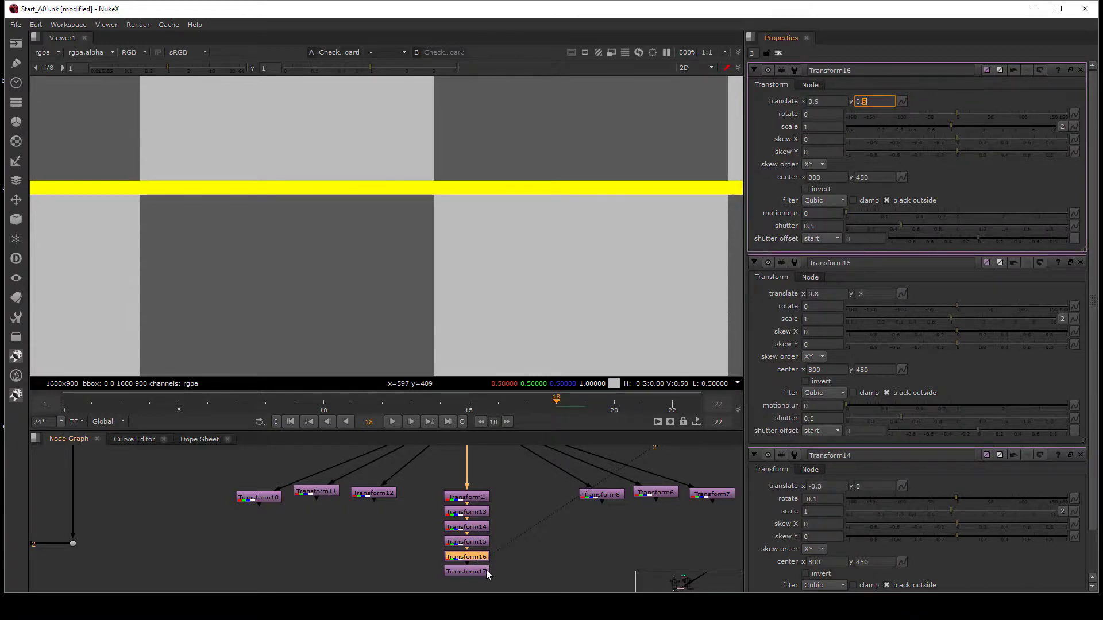
# Step: Set Transform17's translate to x 0.2 and y 0.4
pyautogui.doubleClick(485, 572)
pyautogui.click(827, 101)
pyautogui.scroll(3, 827, 102)
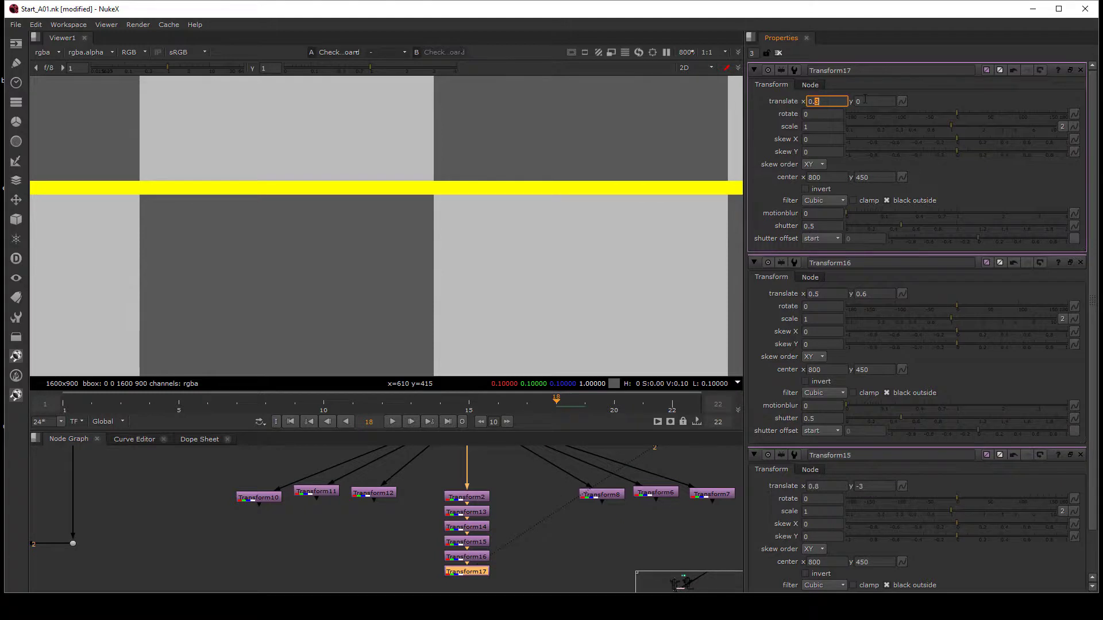
pyautogui.click(865, 101)
pyautogui.scroll(2, 866, 101)
# Step: View the result of Transform17 at the end of the chain and set Transform13's rotate to 0.4
pyautogui.click(505, 507)
pyautogui.press('f')
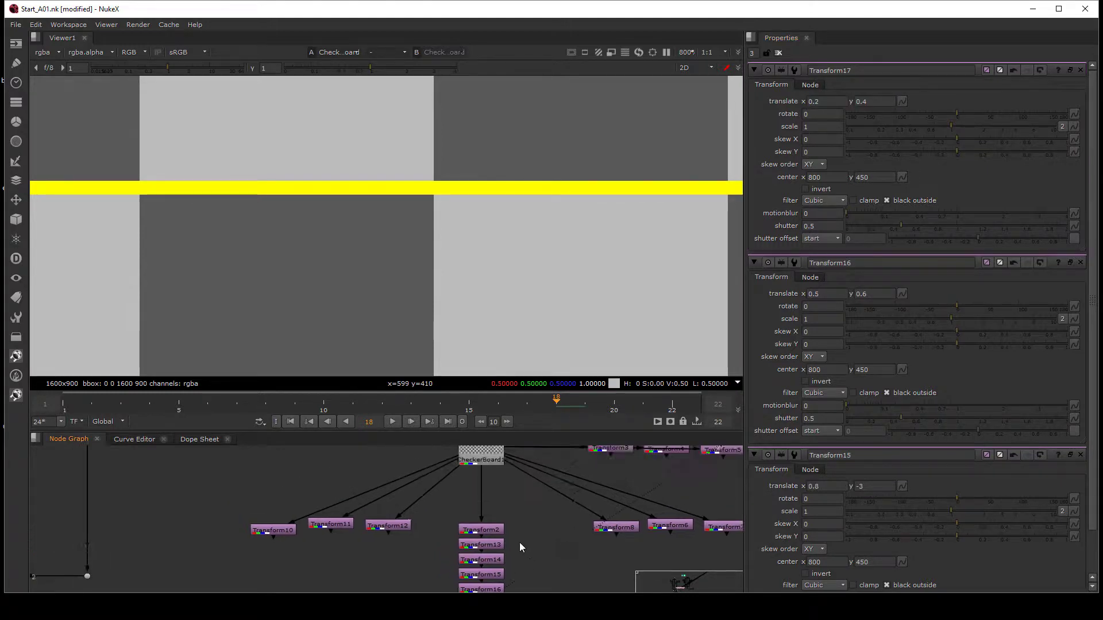
pyautogui.click(491, 582)
pyautogui.press('1')
pyautogui.click(518, 548)
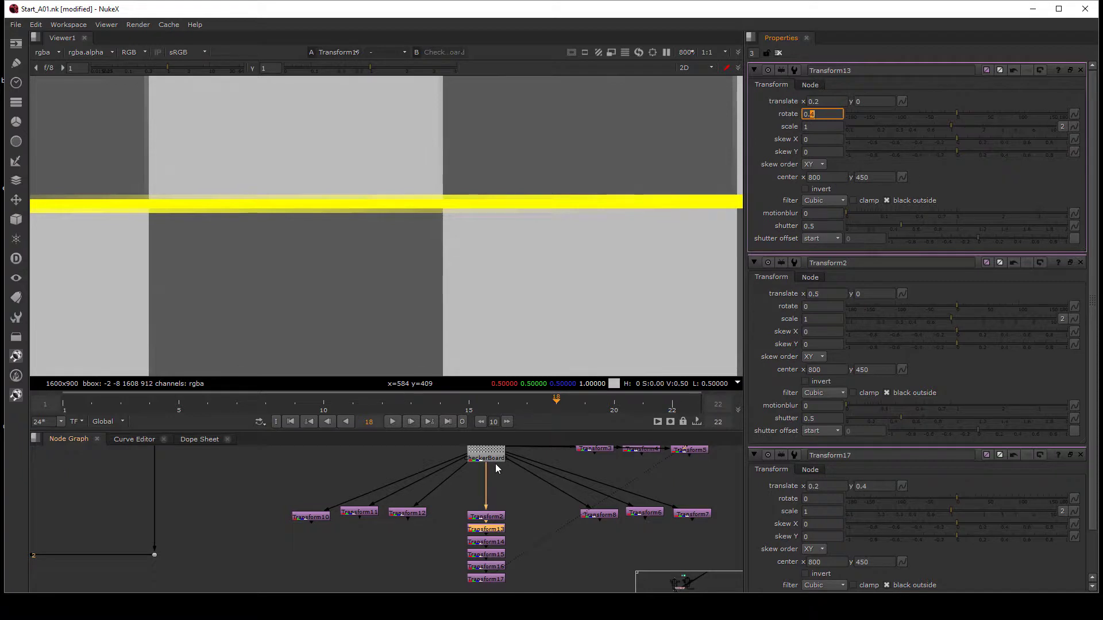
# Step: Compare the original CheckerBoard with the concatenated result of Transform17 around the yellow centerline
pyautogui.click(494, 459)
pyautogui.press('1')
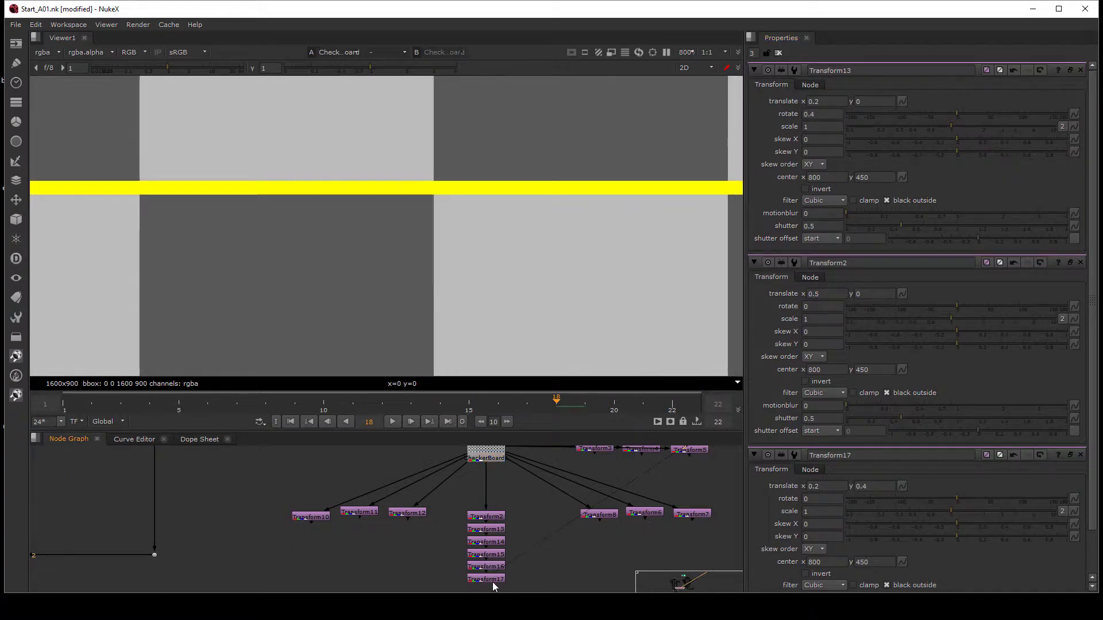
pyautogui.doubleClick(493, 581)
pyautogui.press('1')
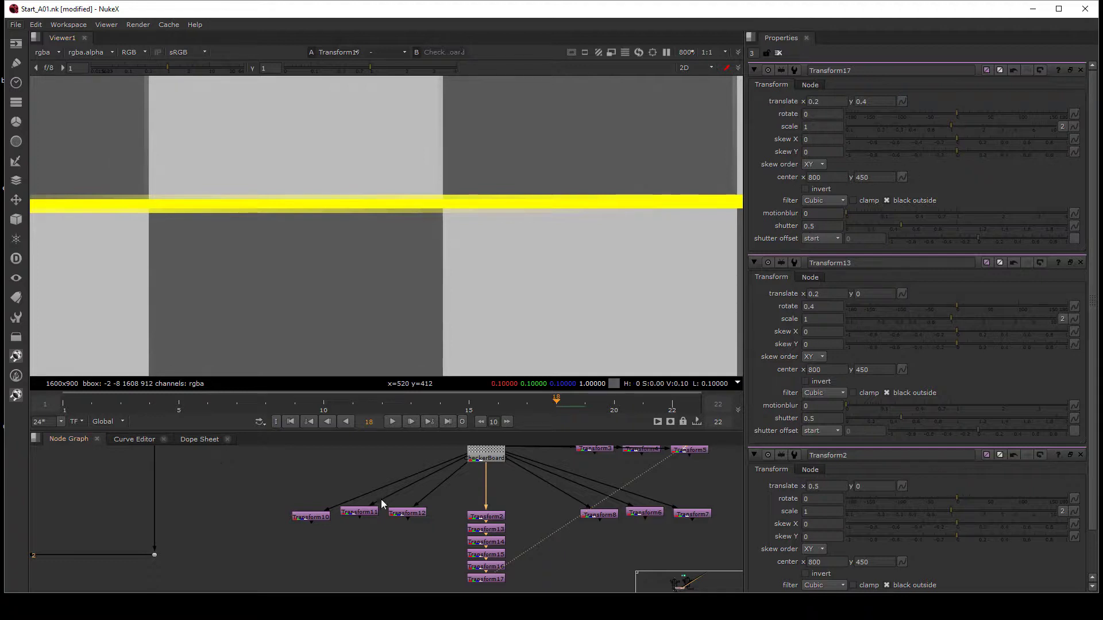
# Step: View the original CheckerBoard, move Transform17 down from the rest of the chain, and view its result
pyautogui.moveTo(560, 553)
pyautogui.mouseDown(button='middle')
pyautogui.moveTo(556, 501)
pyautogui.moveTo(540, 541)
pyautogui.mouseUp(button='middle')
pyautogui.moveTo(547, 491)
pyautogui.mouseDown()
pyautogui.moveTo(494, 573)
pyautogui.moveTo(458, 592)
pyautogui.mouseUp()
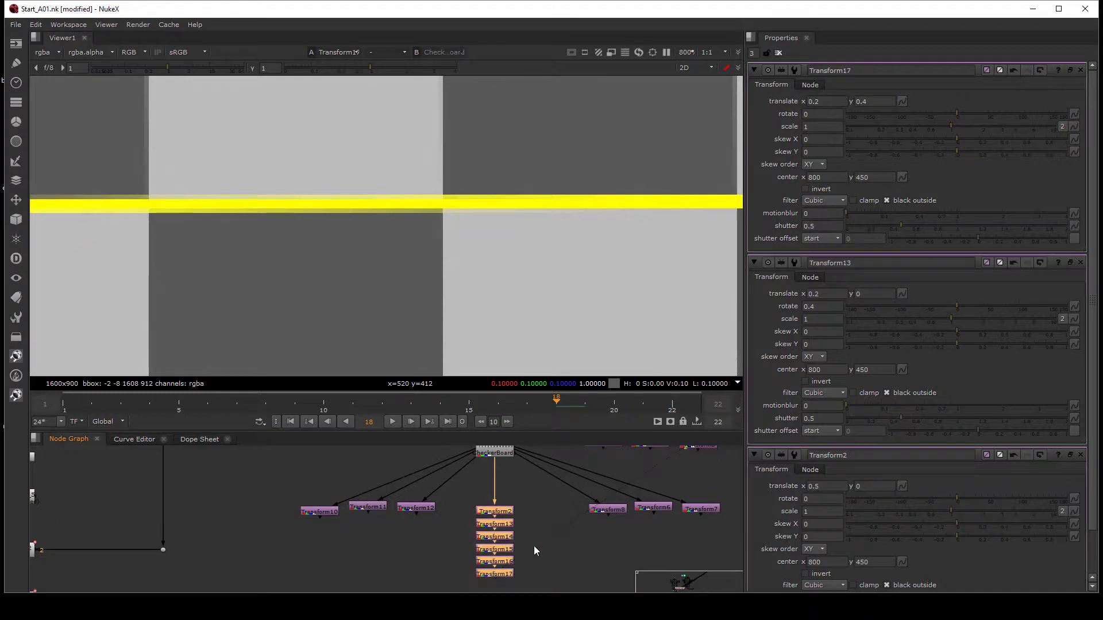
pyautogui.click(505, 453)
pyautogui.press('1')
pyautogui.click(571, 525)
pyautogui.moveTo(571, 525); pyautogui.dragTo(580, 478, button='middle')
pyautogui.moveTo(507, 532); pyautogui.dragTo(508, 549)
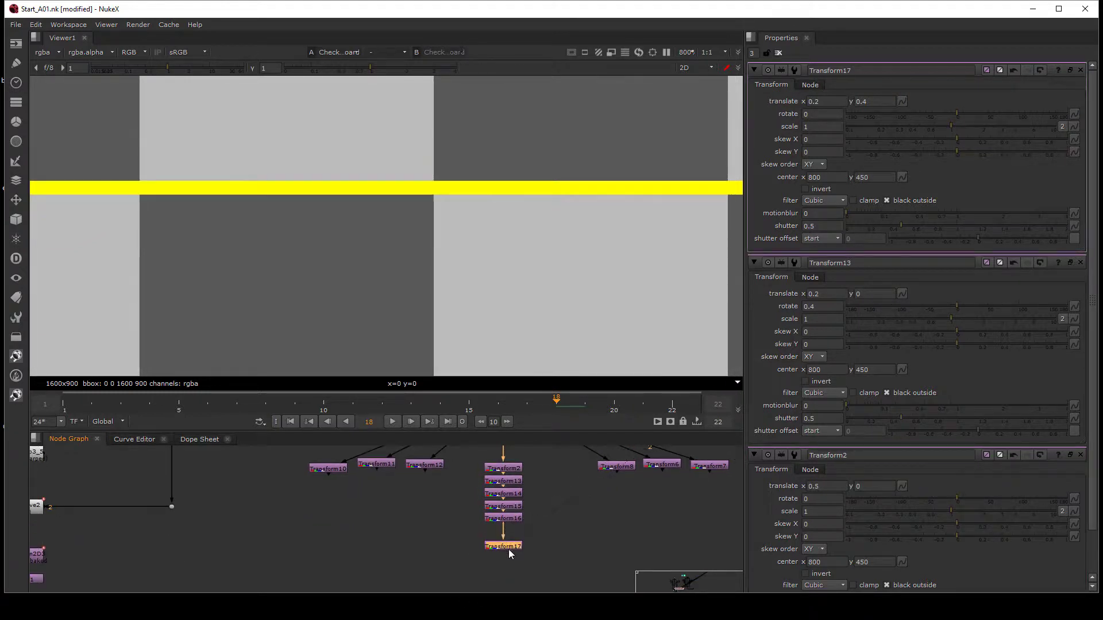
pyautogui.press('1')
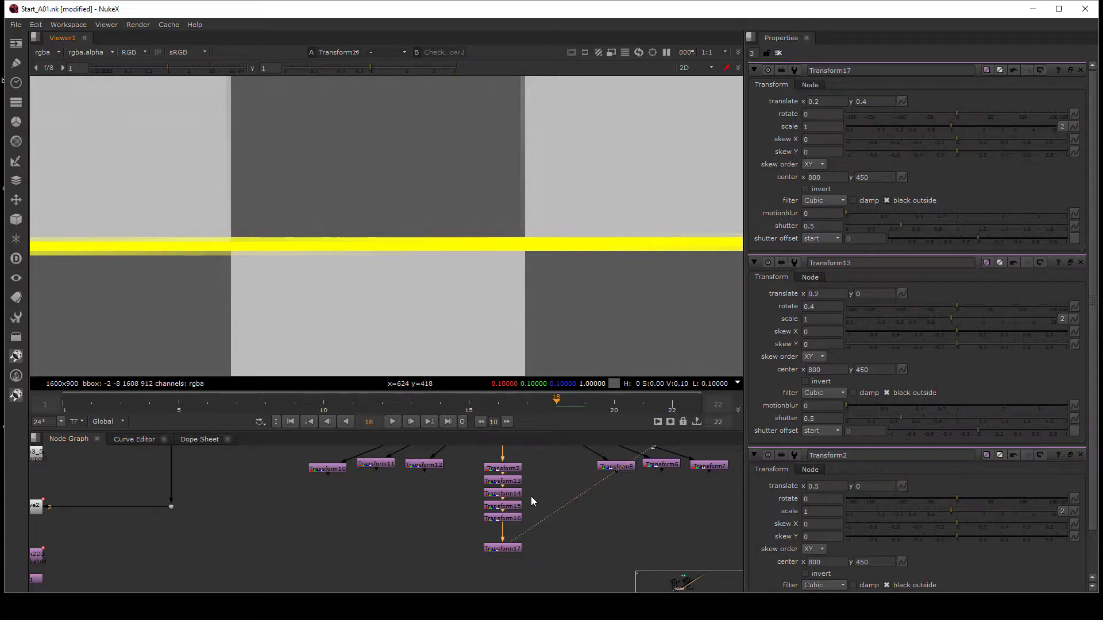
# Step: Space out the six chained Transforms vertically and view the CheckerBoard source against the end of the chain
pyautogui.moveTo(532, 497); pyautogui.dragTo(538, 519, button='middle')
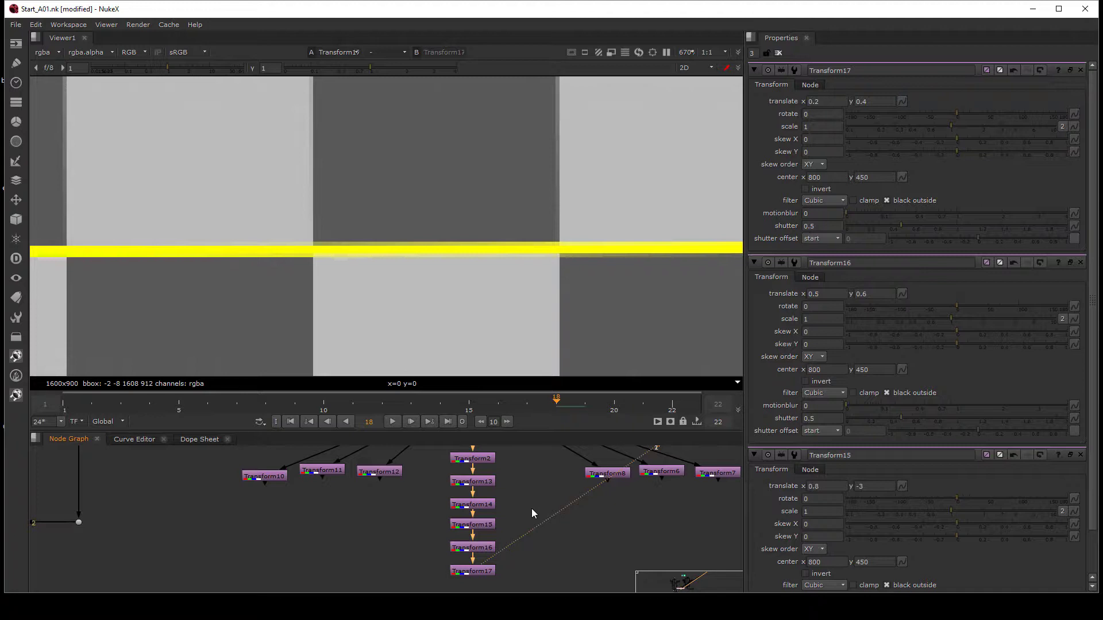
pyautogui.scroll(-3, 531, 508)
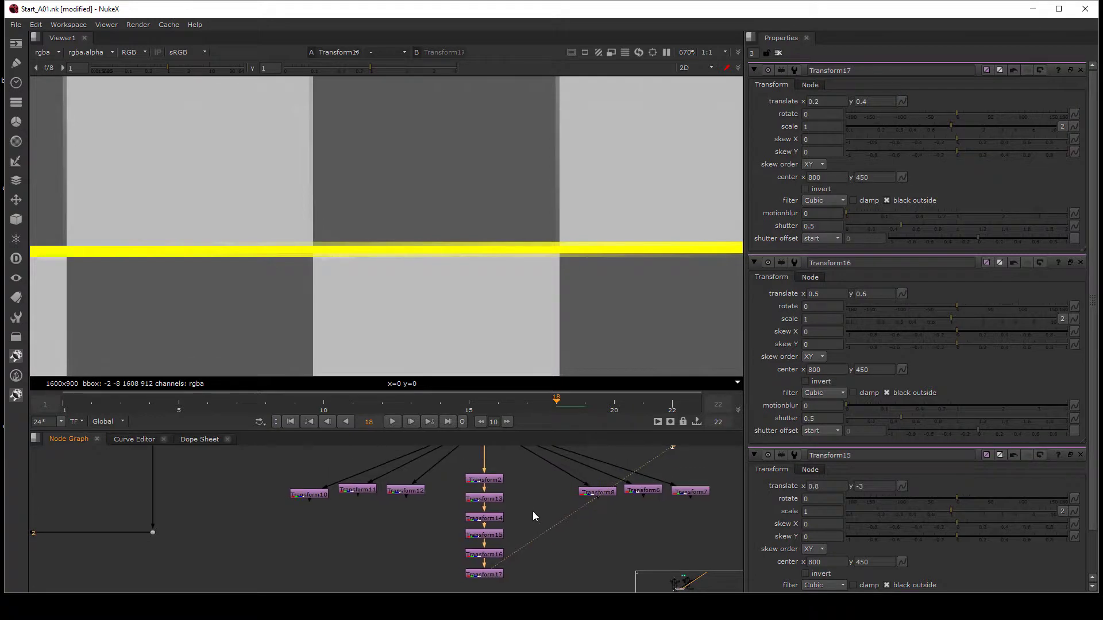
pyautogui.moveTo(512, 448); pyautogui.dragTo(512, 445, button='middle')
pyautogui.click(495, 452)
pyautogui.press('1')
pyautogui.click(529, 565)
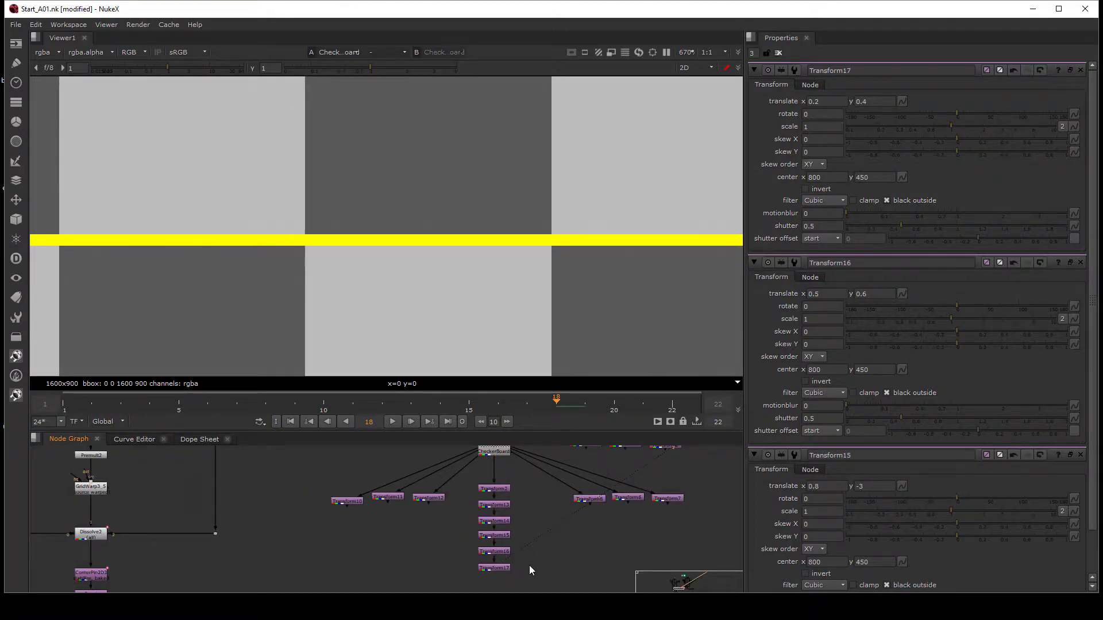
pyautogui.press('2')
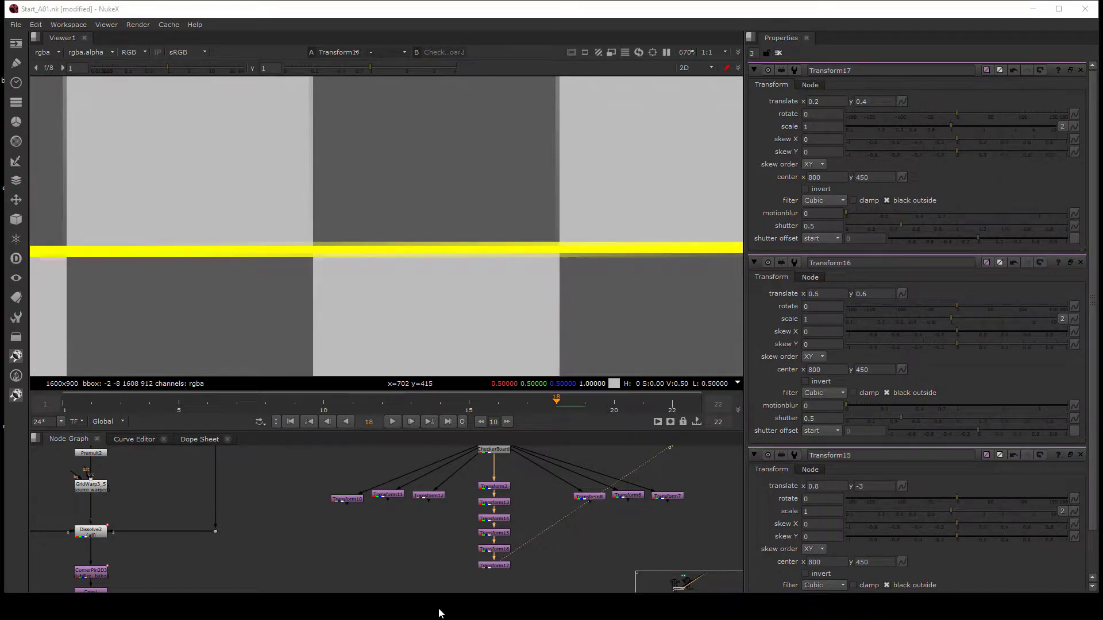
# Step: Switch the viewer repeatedly between Transform17 and the CheckerBoard to judge edge softness along the yellow centerline
pyautogui.click(502, 566)
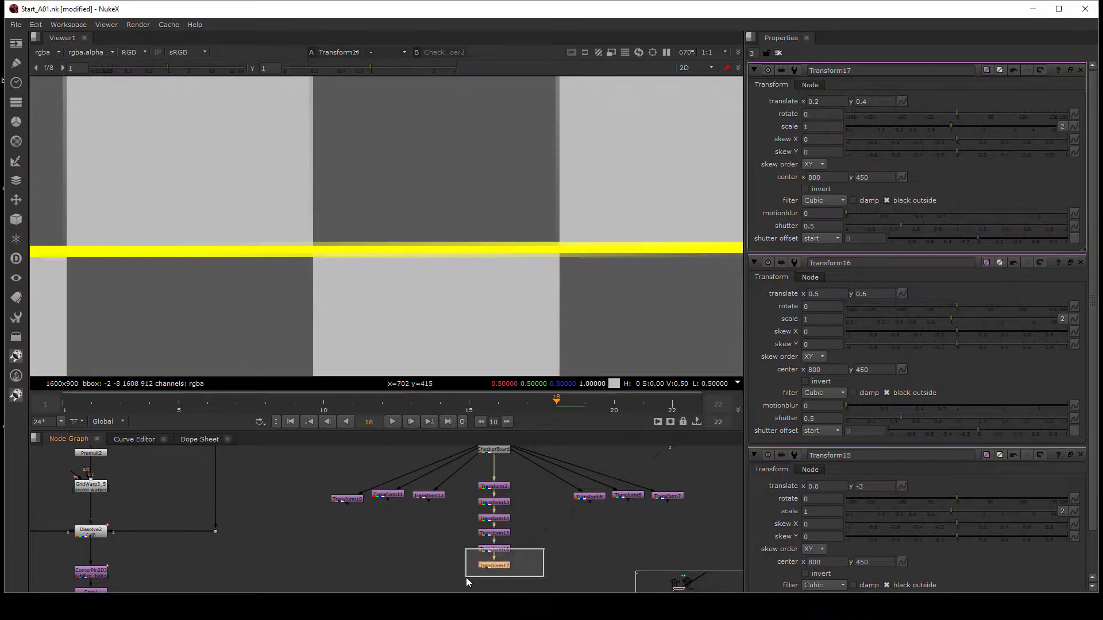
pyautogui.moveTo(564, 534); pyautogui.dragTo(591, 483, button='middle')
pyautogui.moveTo(562, 517); pyautogui.dragTo(555, 545, button='middle')
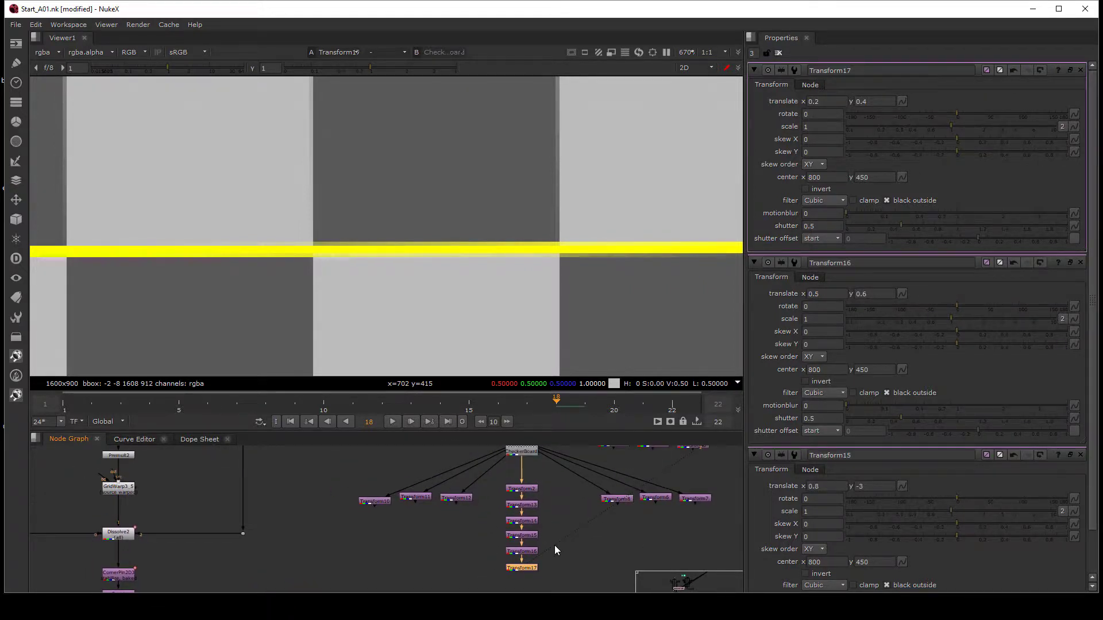
pyautogui.moveTo(567, 549); pyautogui.dragTo(489, 581)
pyautogui.press('1')
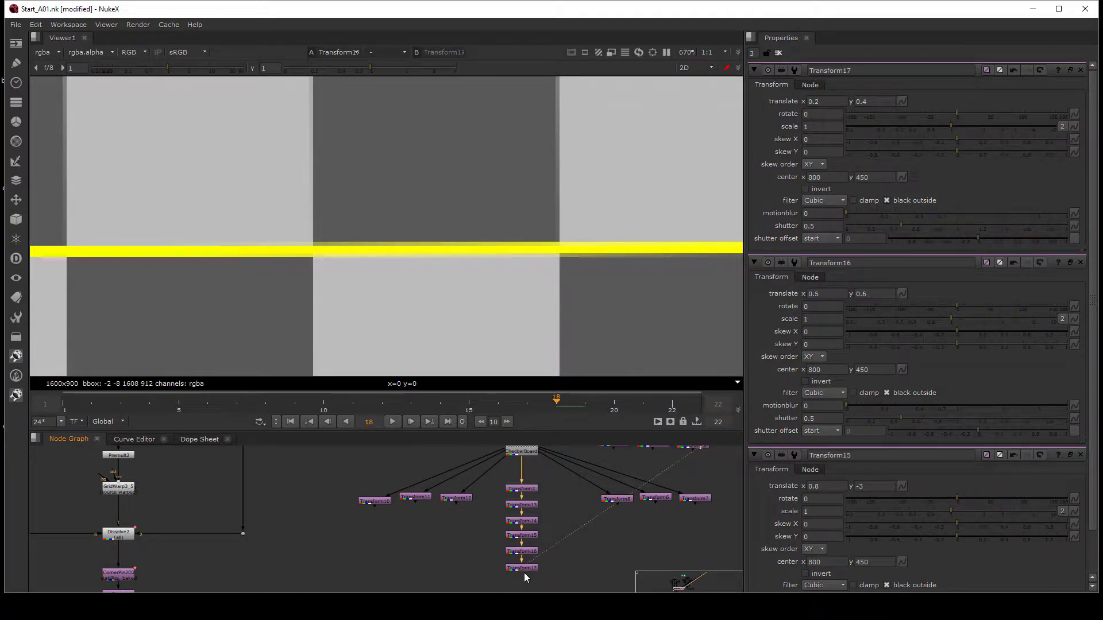
pyautogui.moveTo(567, 556); pyautogui.dragTo(485, 587)
pyautogui.click(497, 590)
pyautogui.press('1')
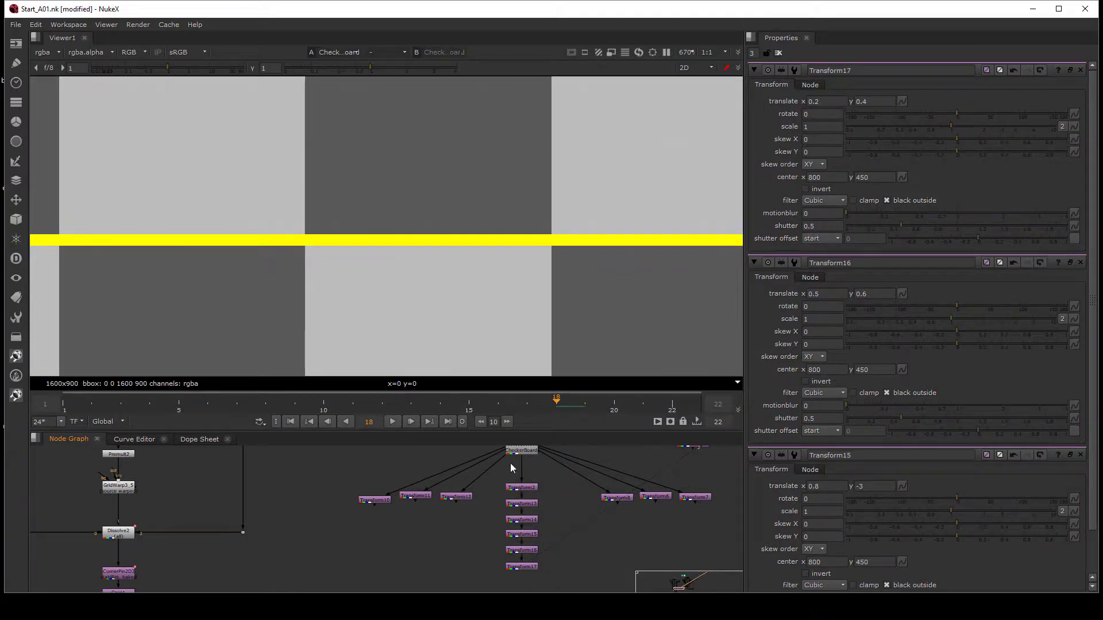
pyautogui.press('1')
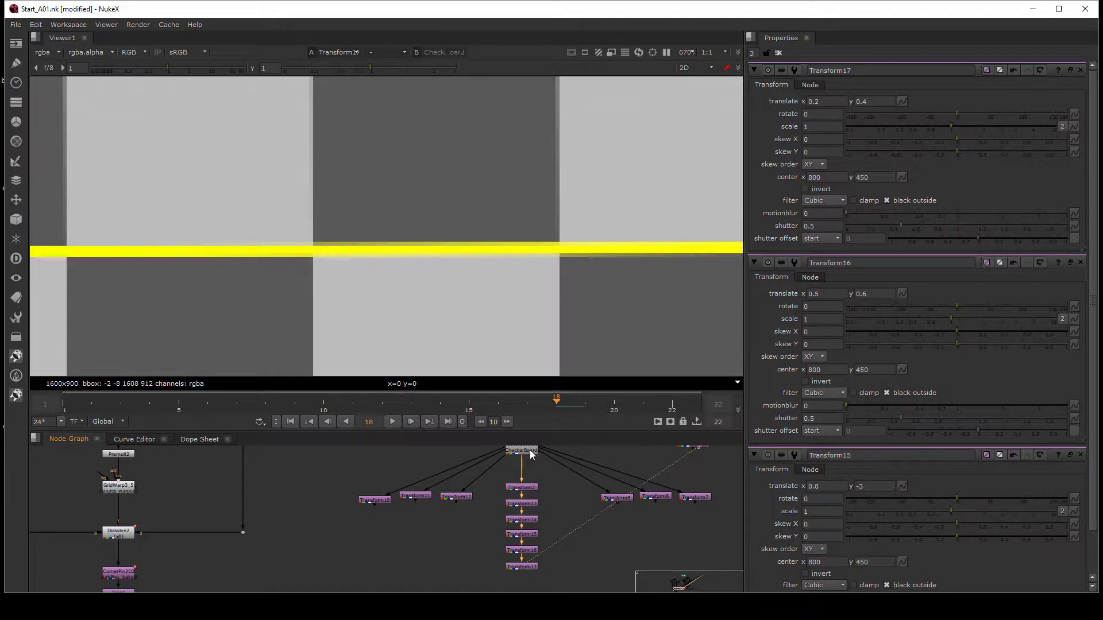
pyautogui.press('1')
pyautogui.press('2')
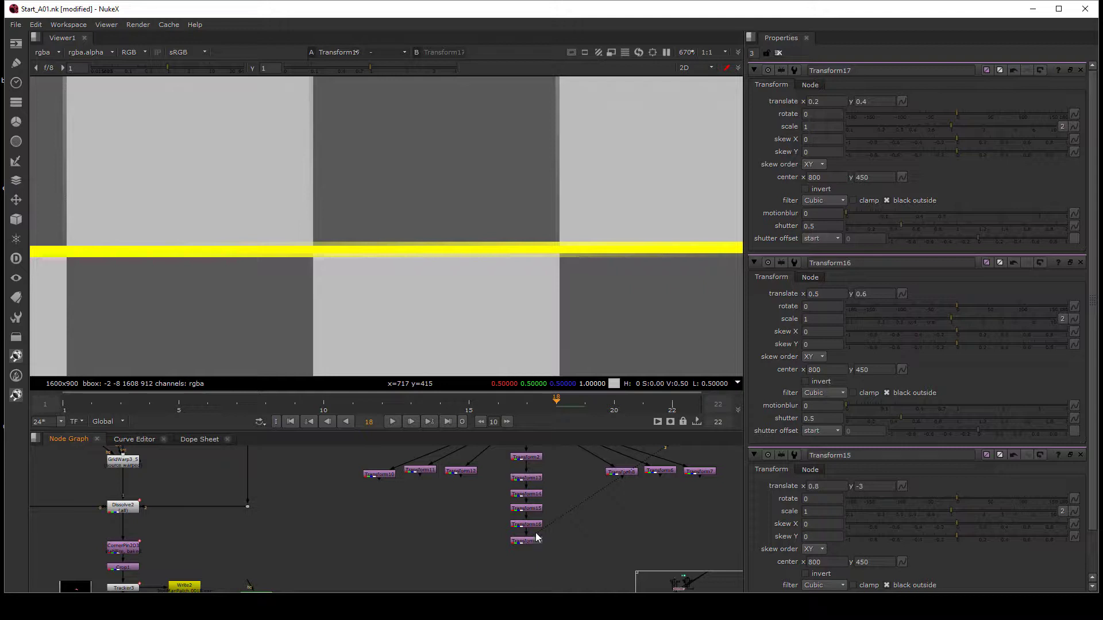
# Step: Branch a copy of the six-Transform chain from the CheckerBoard and insert a Grade node after each of its first five Transforms
pyautogui.moveTo(586, 498); pyautogui.dragTo(575, 519, button='middle')
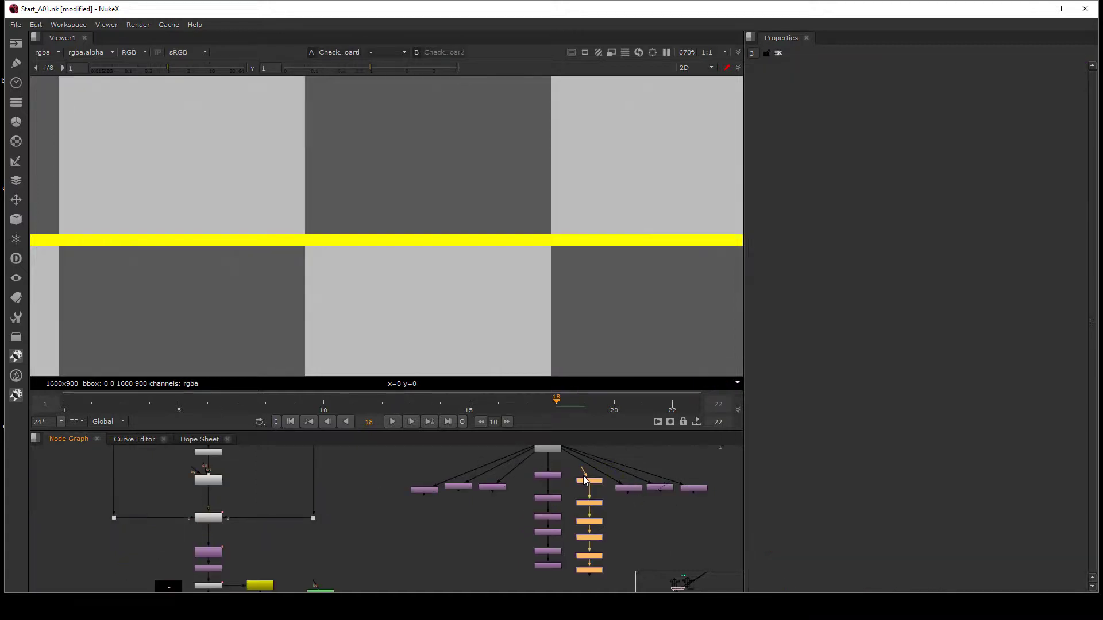
pyautogui.click(597, 488)
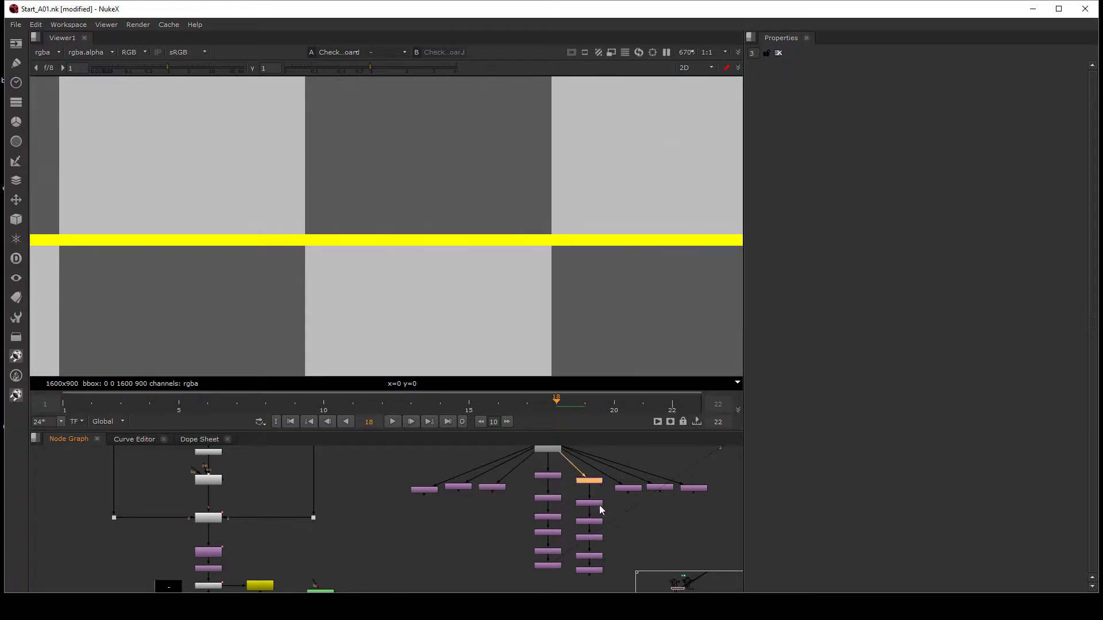
pyautogui.press('g')
pyautogui.click(600, 504)
pyautogui.press('g')
pyautogui.click(599, 521)
pyautogui.press('g')
pyautogui.click(597, 538)
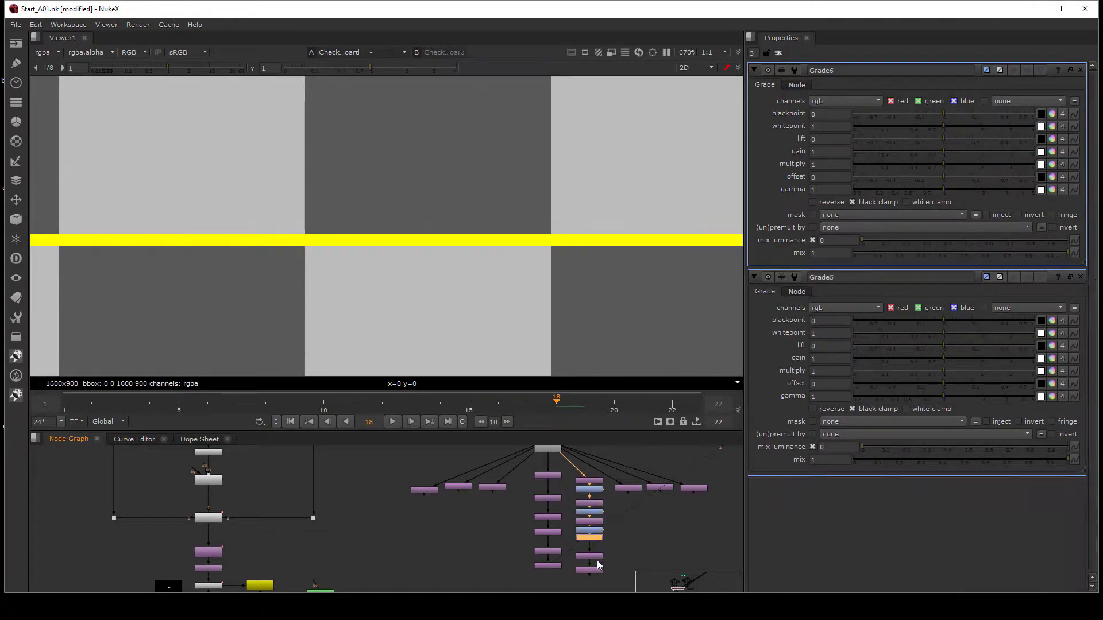
pyautogui.press('g')
pyautogui.click(597, 556)
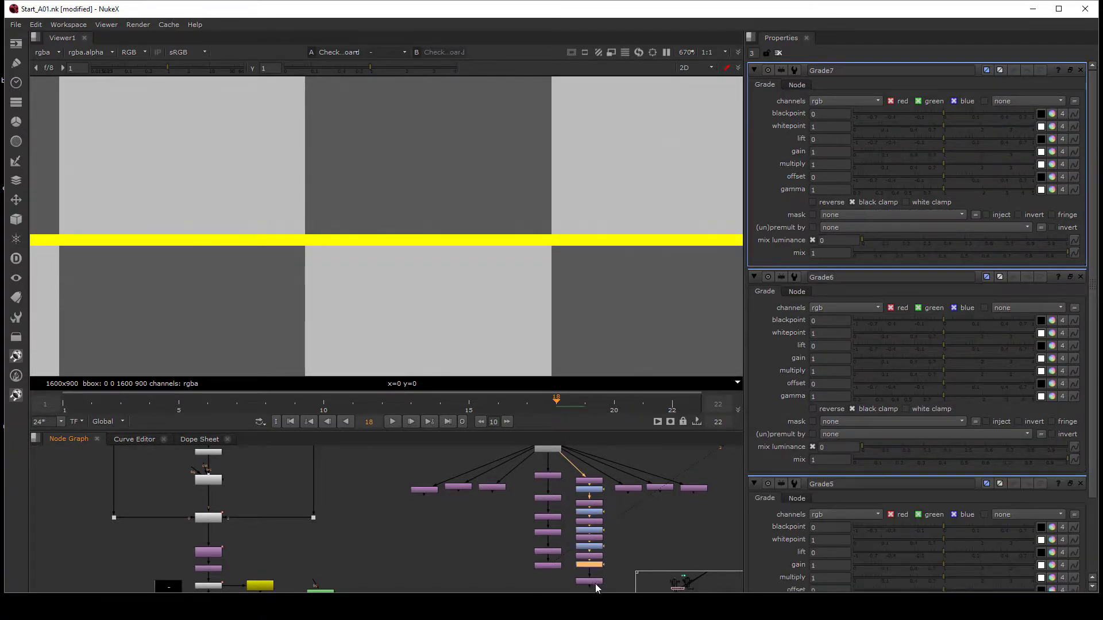
pyautogui.press('g')
pyautogui.click(594, 574)
pyautogui.moveTo(607, 542); pyautogui.dragTo(607, 541, button='middle')
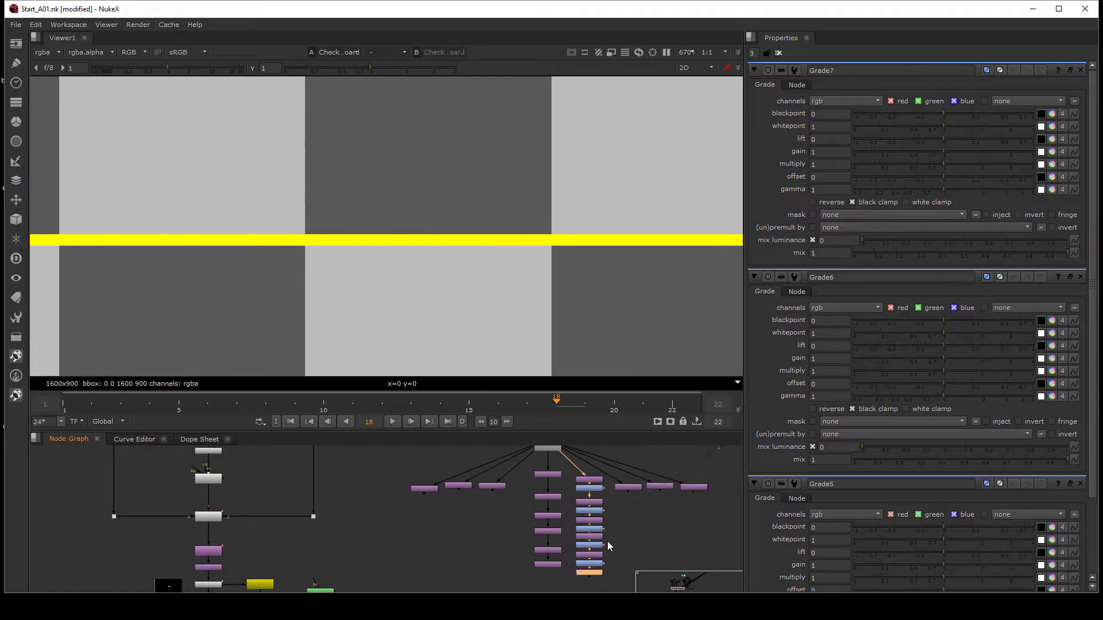
# Step: View the result of Transform17 and of the last Transform in the chain with Grades where the yellow centerlines cross
pyautogui.click(554, 565)
pyautogui.press('1')
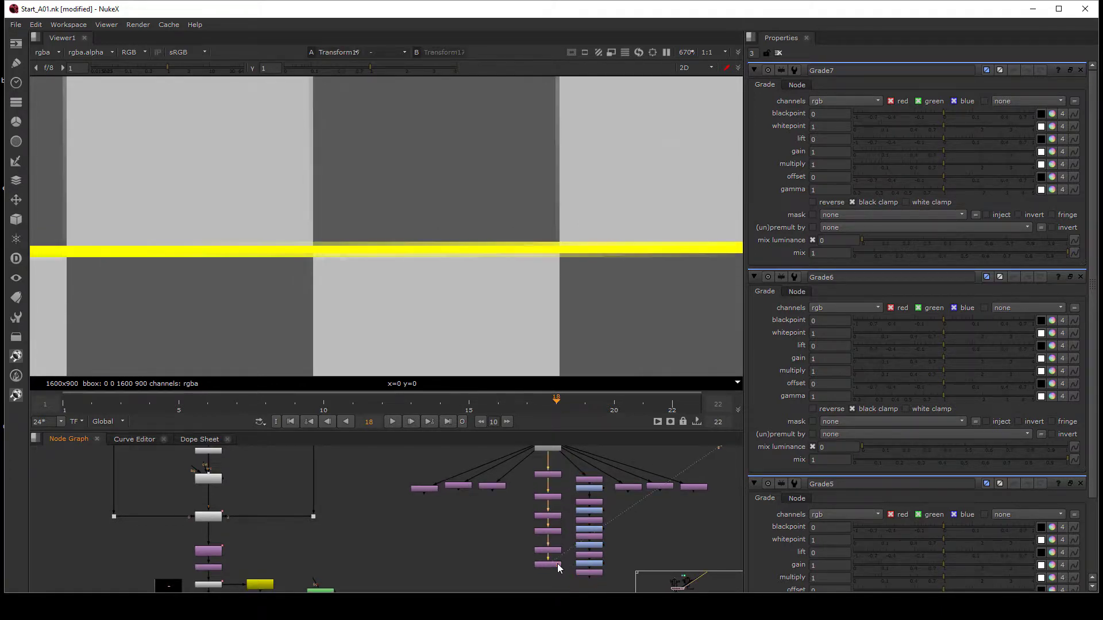
pyautogui.scroll(-2, 459, 257)
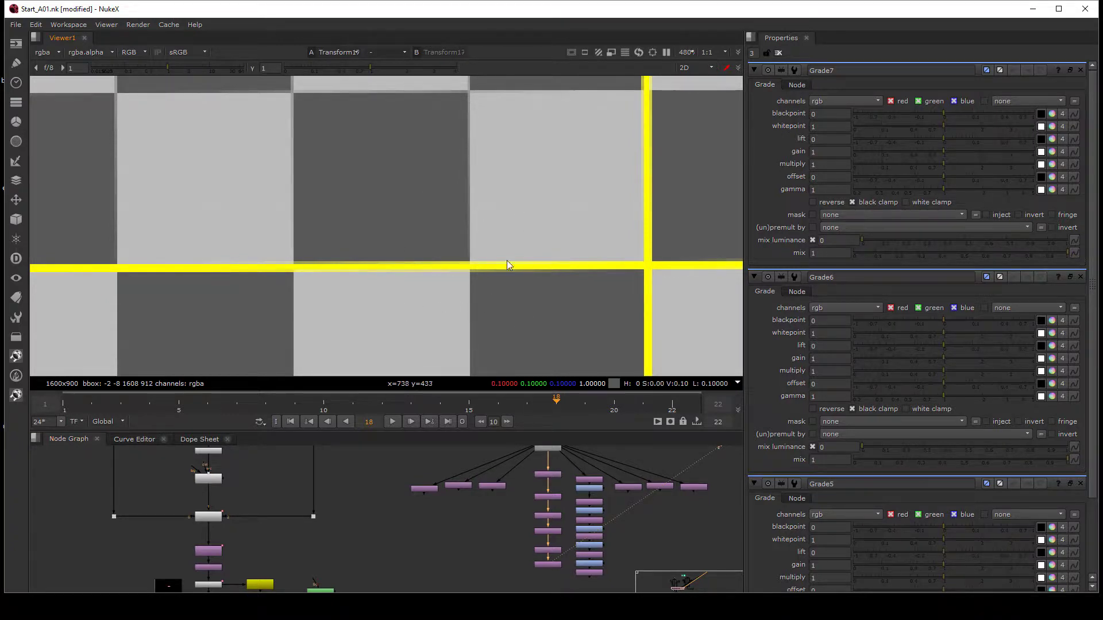
pyautogui.keyDown('ctrl'); pyautogui.keyDown('shift'); pyautogui.click(586, 573); pyautogui.keyUp('shift'); pyautogui.keyUp('ctrl')
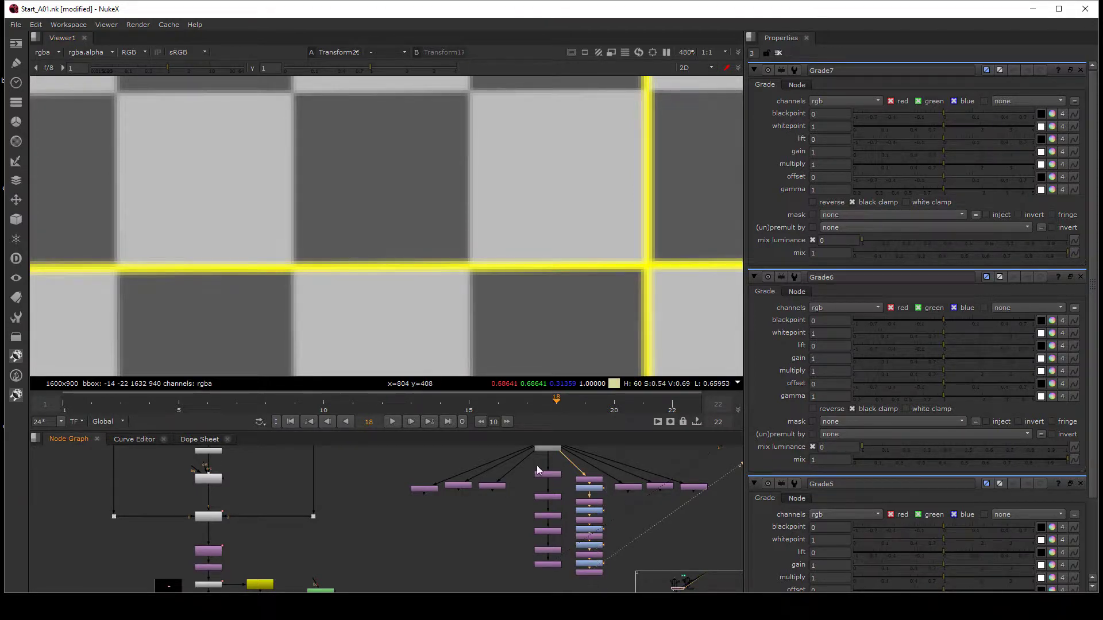
pyautogui.scroll(-2, 492, 309)
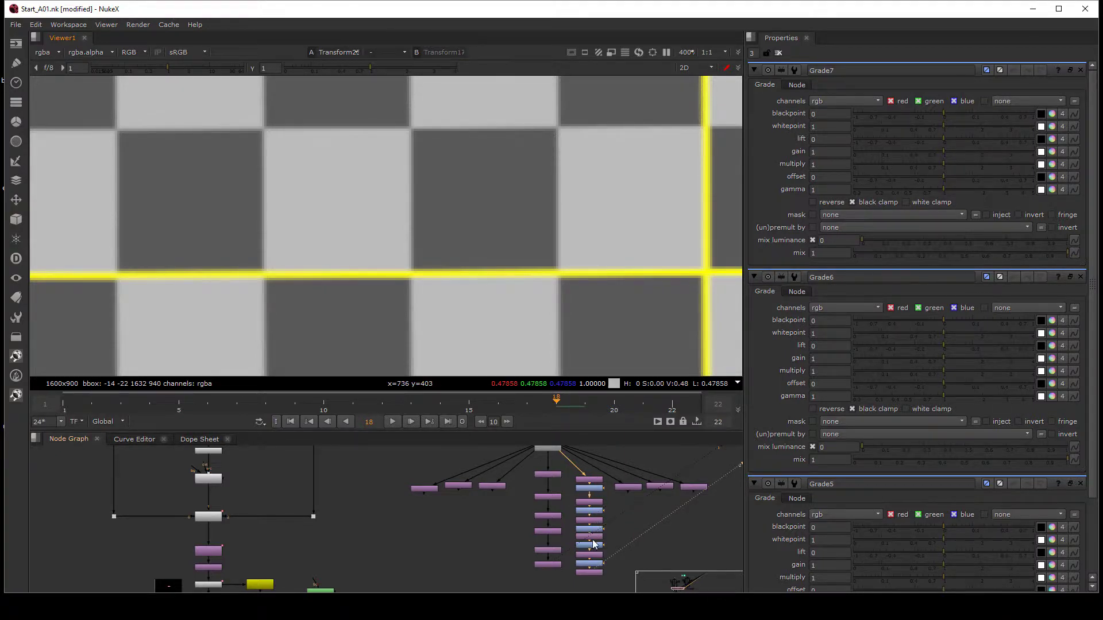
# Step: Toggle between the plain Transform chain and the chain interrupted by Grades to compare how soft the checker edges are
pyautogui.press('1')
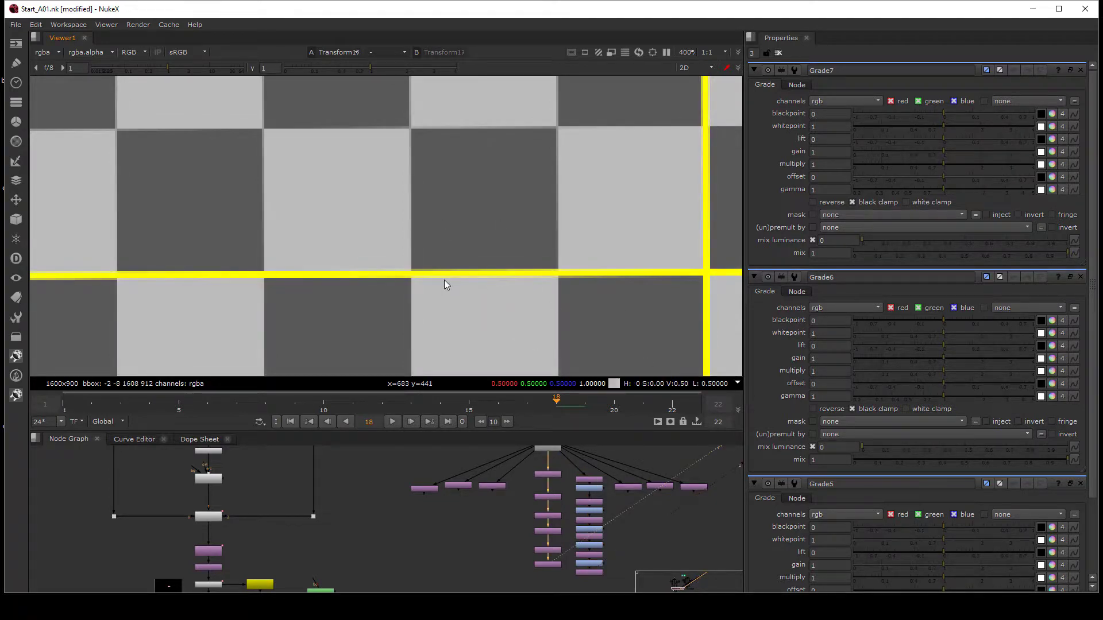
pyautogui.moveTo(446, 280); pyautogui.dragTo(454, 237, button='middle')
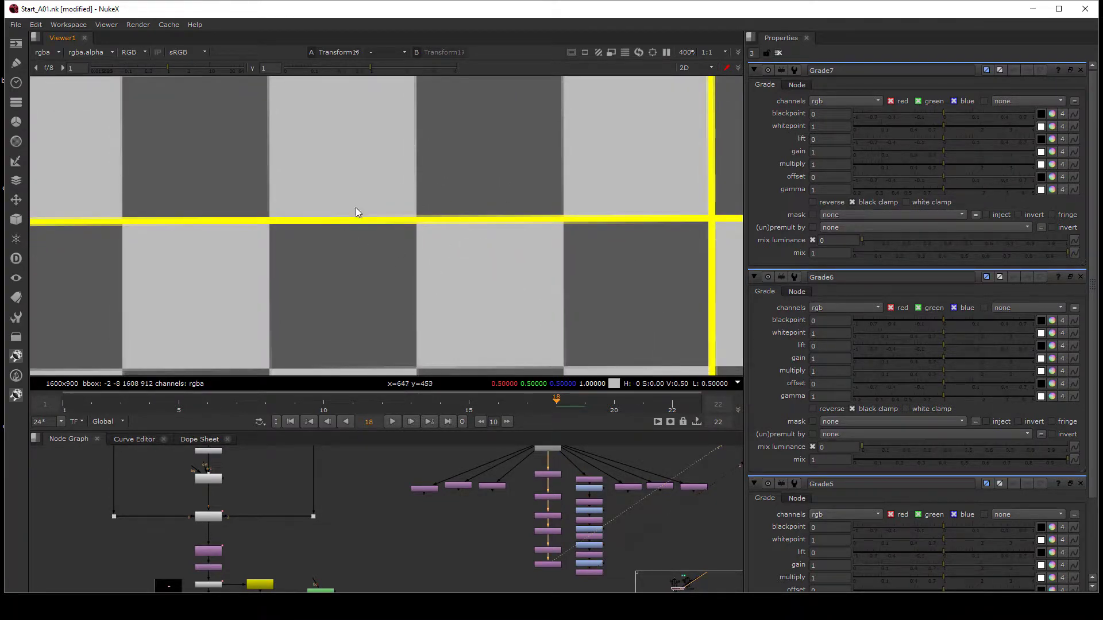
pyautogui.press('2')
pyautogui.press('1')
pyautogui.press('2')
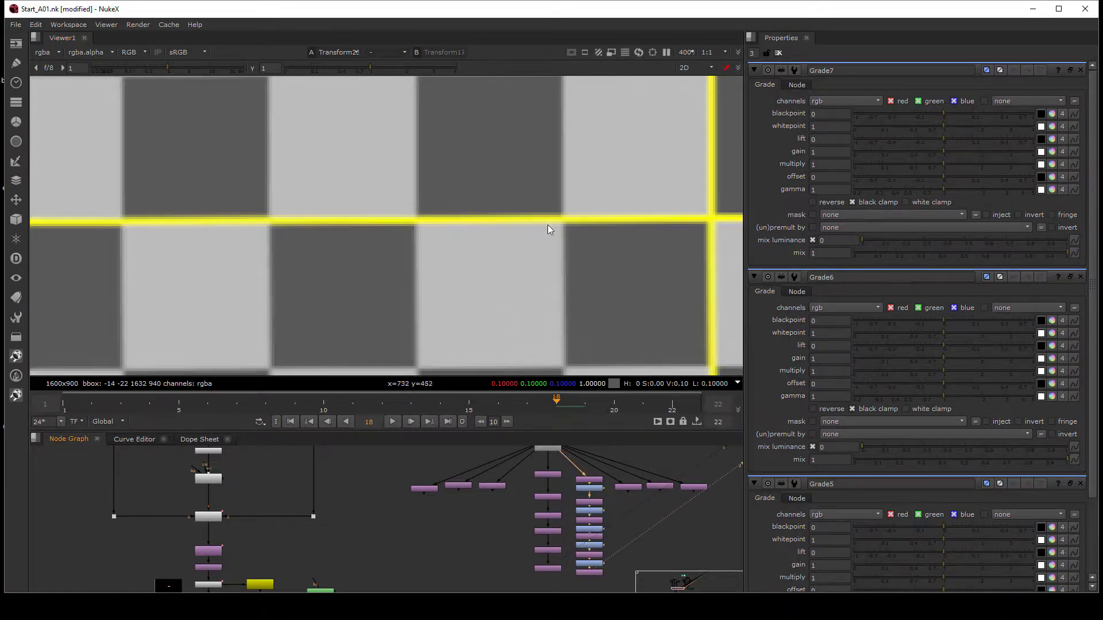
pyautogui.scroll(-3, 569, 196)
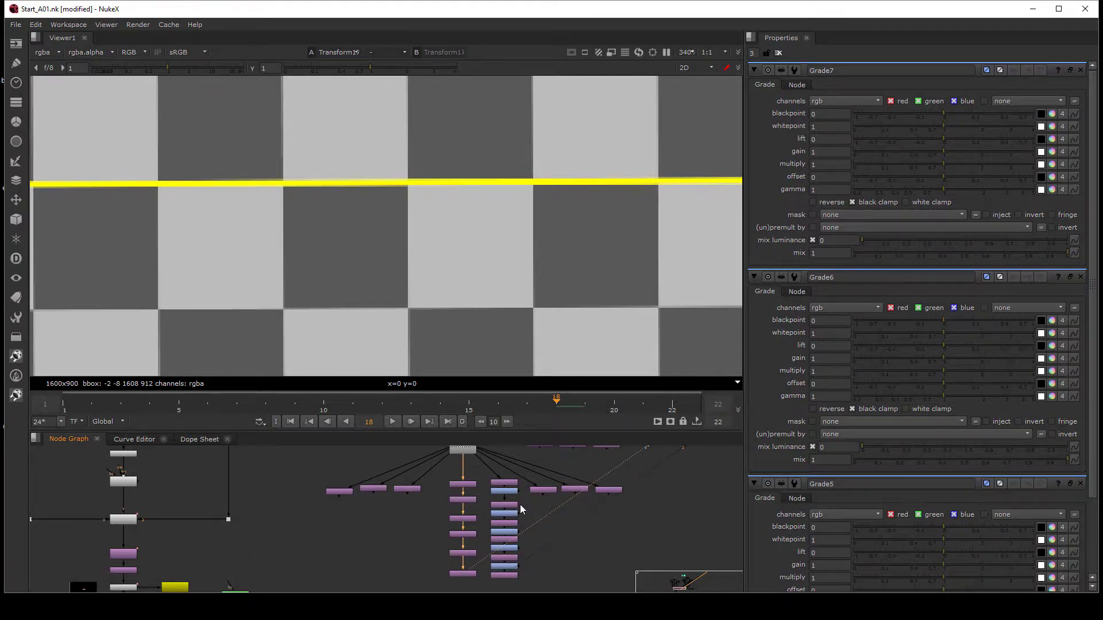
# Step: Open the properties of Transform16 and Transform17 and set Transform17's filter to Sinc4
pyautogui.moveTo(519, 505); pyautogui.dragTo(528, 453, button='middle')
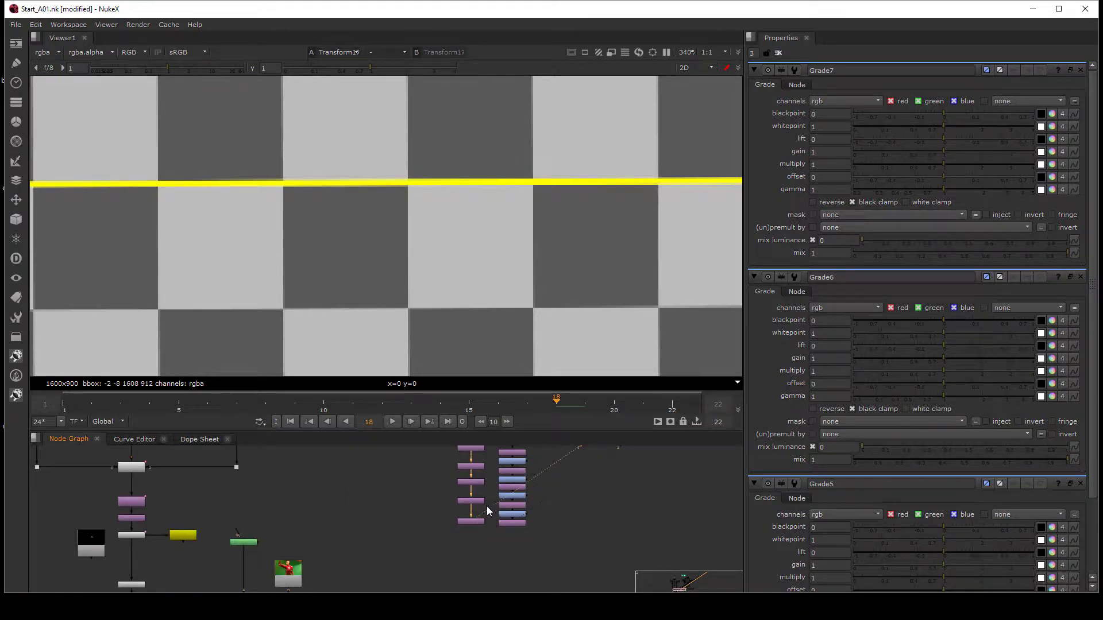
pyautogui.click(473, 523)
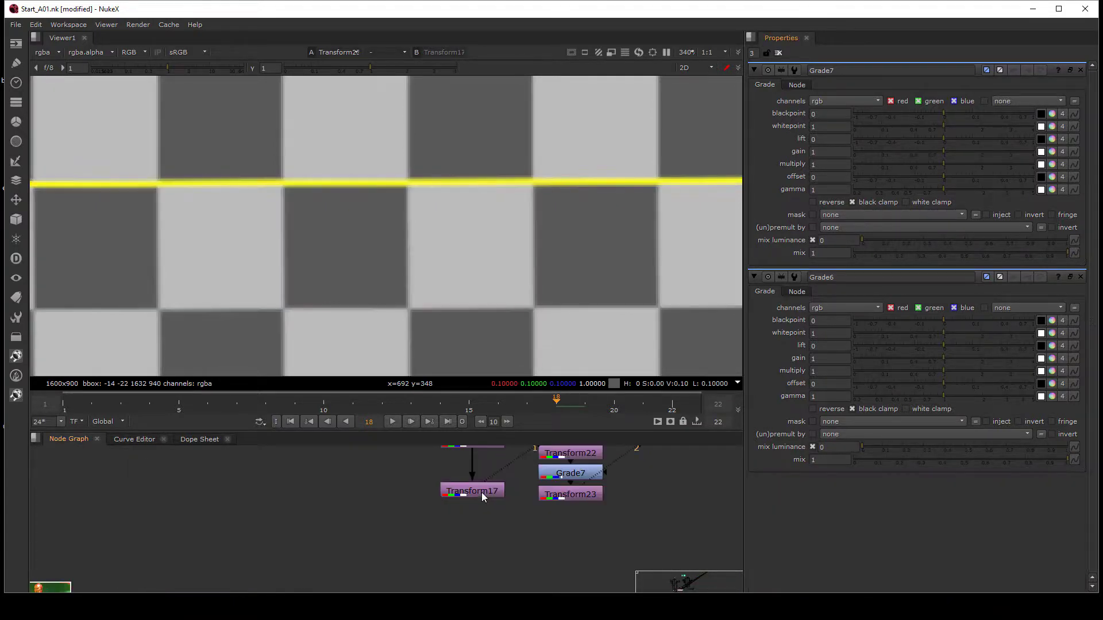
pyautogui.click(481, 493)
pyautogui.doubleClick(481, 491)
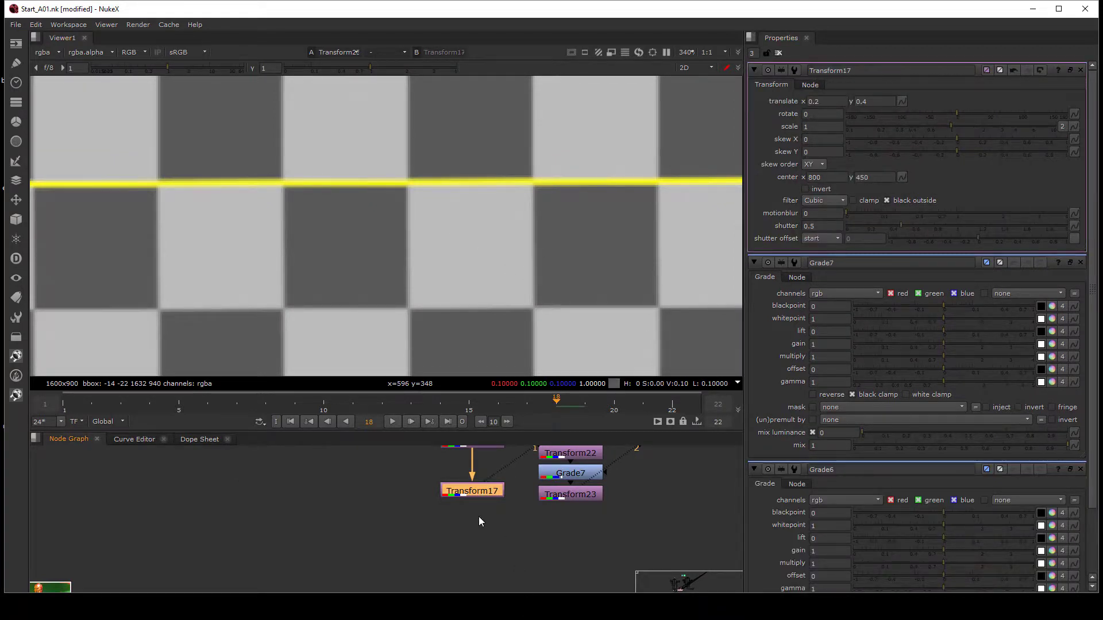
pyautogui.scroll(-5, 456, 589)
pyautogui.scroll(4, 455, 591)
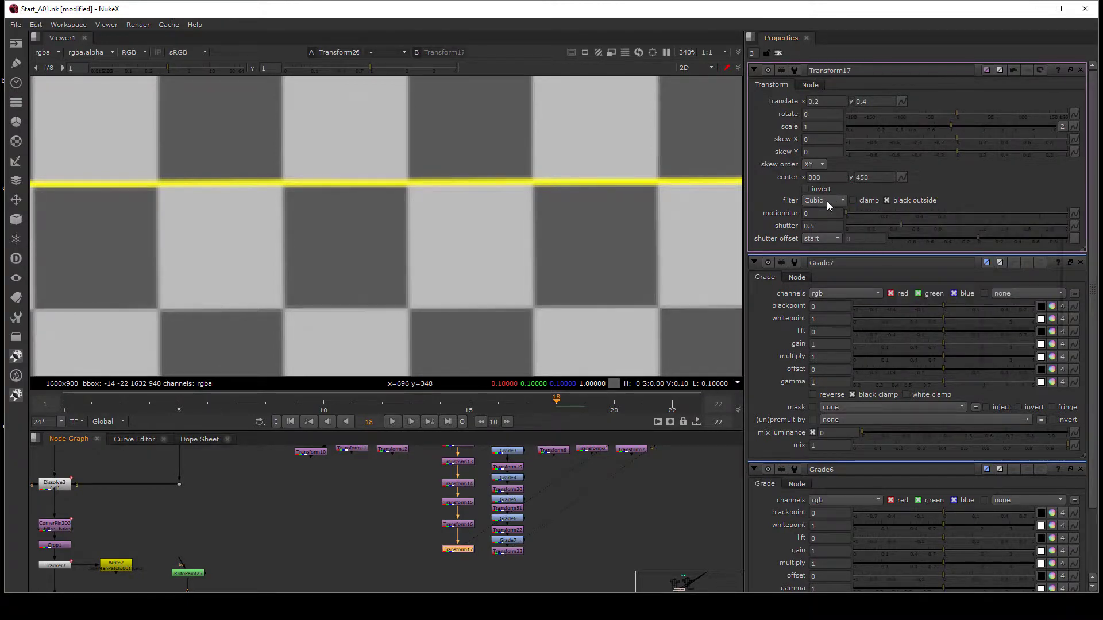
pyautogui.scroll(3, 523, 522)
pyautogui.click(477, 512)
pyautogui.doubleClick(477, 513)
pyautogui.doubleClick(474, 559)
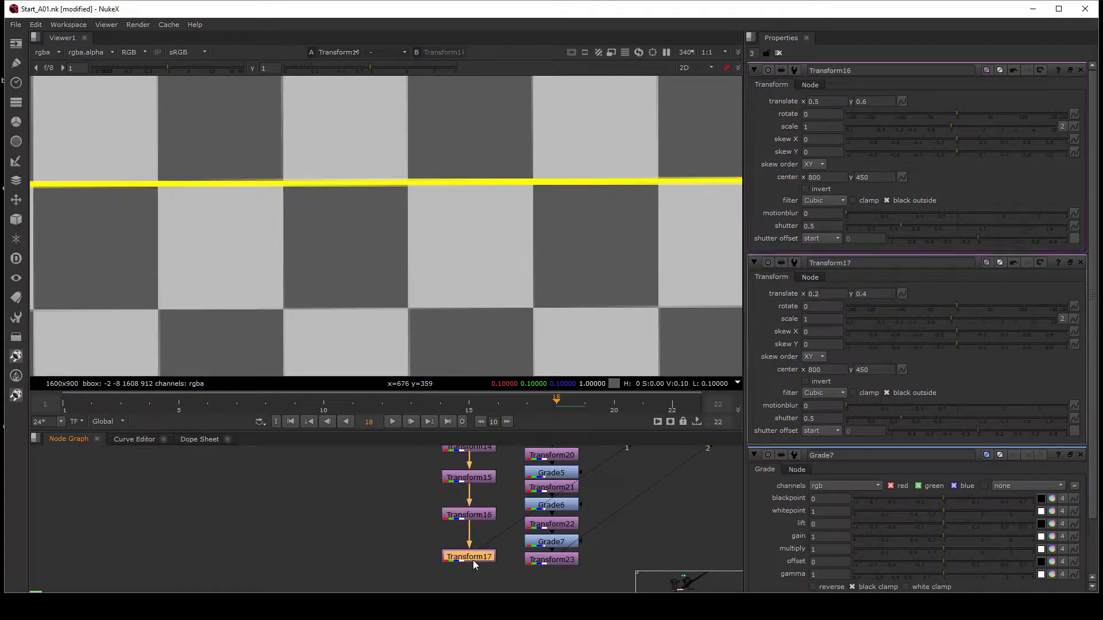
pyautogui.click(816, 202)
pyautogui.click(826, 299)
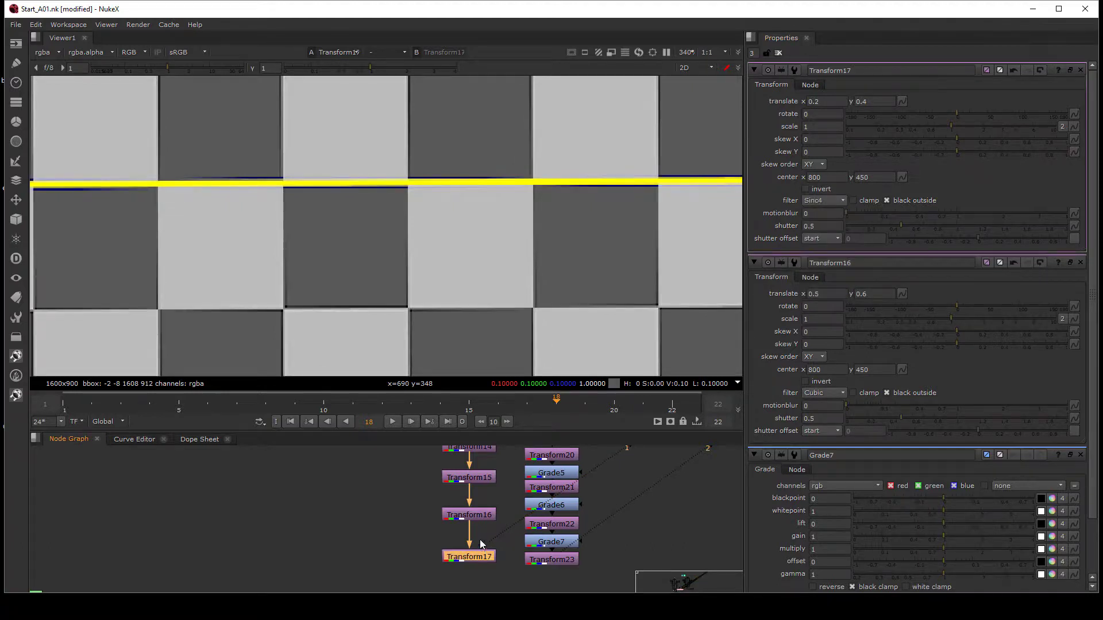
# Step: Compare the filter settings of Transform16 and Transform17, and select the whole plain Transform chain from Transform2 to Transform17
pyautogui.doubleClick(481, 516)
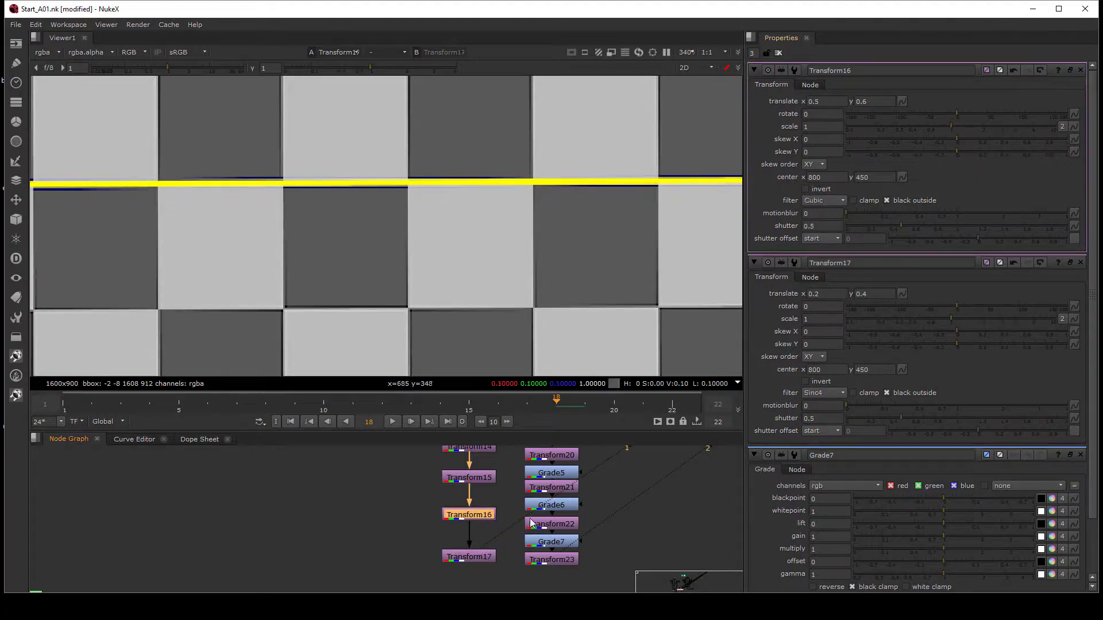
pyautogui.doubleClick(473, 555)
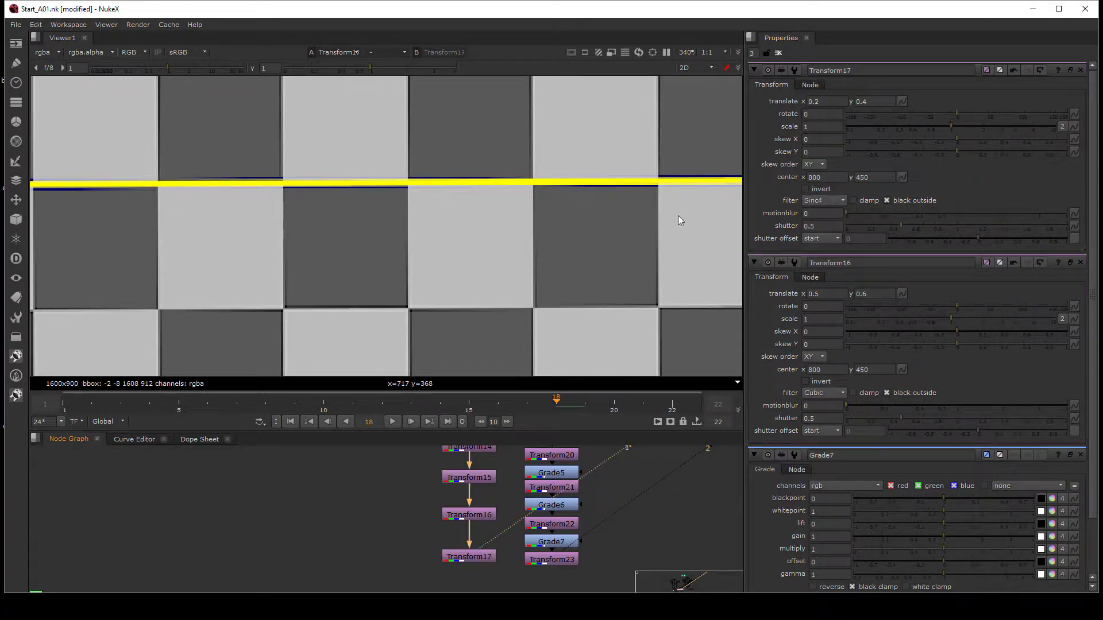
pyautogui.scroll(-3, 477, 472)
pyautogui.moveTo(430, 449); pyautogui.dragTo(493, 584)
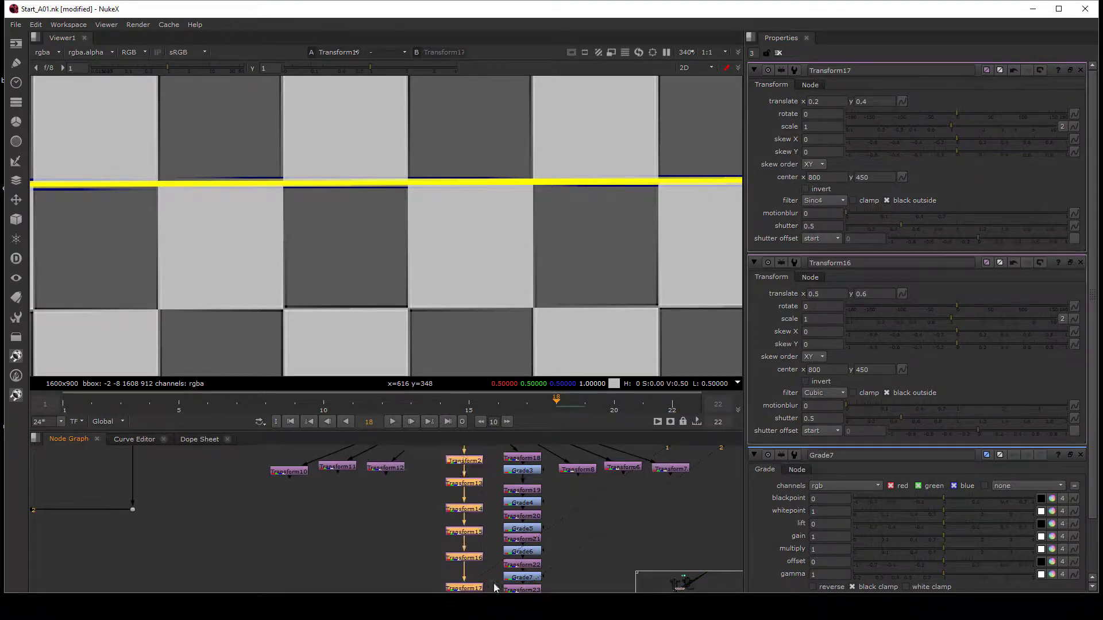
# Step: Check the filter options available for Transform17 at the end of the plain Transform chain
pyautogui.click(494, 584)
pyautogui.moveTo(494, 584); pyautogui.dragTo(492, 535, button='middle')
pyautogui.click(833, 200)
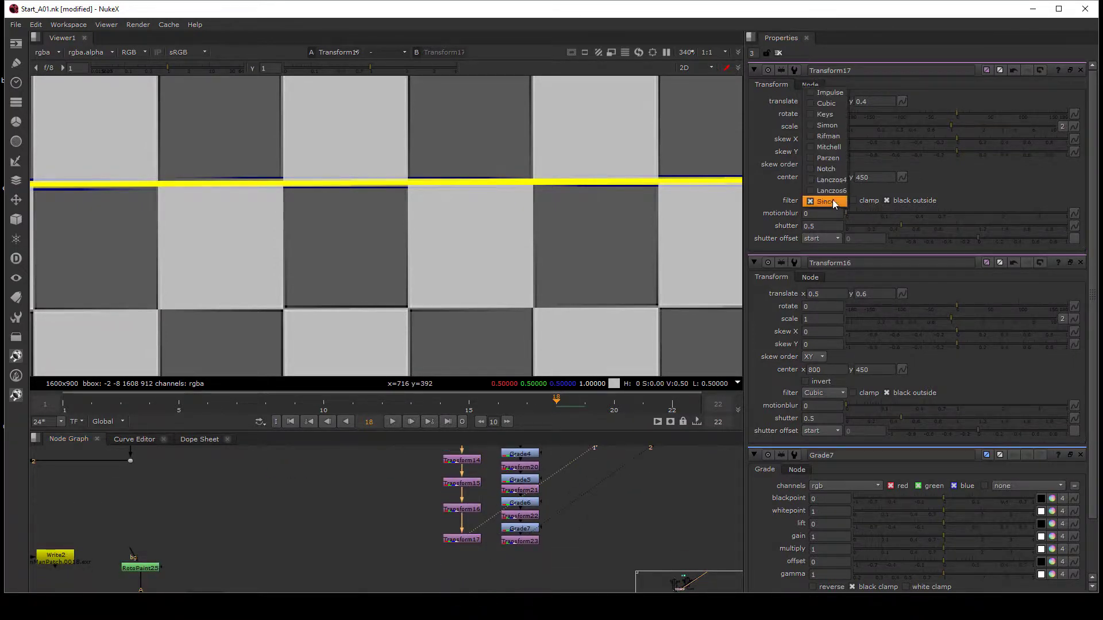
pyautogui.click(612, 495)
# Step: Add a Transform node followed by a CornerPin2D node in the empty area beside the plain Transform chain
pyautogui.scroll(-3, 454, 556)
pyautogui.scroll(3, 425, 440)
pyautogui.moveTo(435, 431); pyautogui.dragTo(313, 458)
pyautogui.moveTo(367, 447); pyautogui.dragTo(331, 400)
pyautogui.click(415, 447)
pyautogui.press('Tab')
pyautogui.write('tran')
pyautogui.press('Return')
pyautogui.press('Tab')
pyautogui.write('corn')
pyautogui.press('Return')
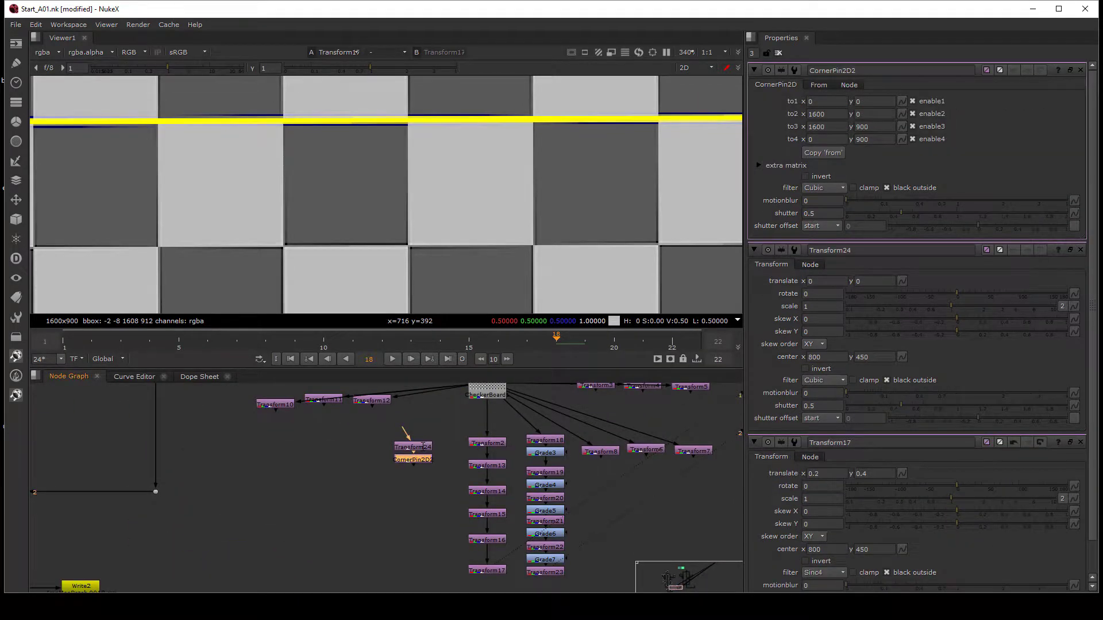
# Step: Add a Tracker node and a Reformat node below the new CornerPin2D
pyautogui.press('Tab')
pyautogui.write('trac')
pyautogui.moveTo(425, 461); pyautogui.dragTo(424, 487)
pyautogui.press('Return')
pyautogui.press('Tab')
pyautogui.write('reformat')
pyautogui.press('Return')
# Step: Set the new Reformat's type to scale
pyautogui.click(818, 101)
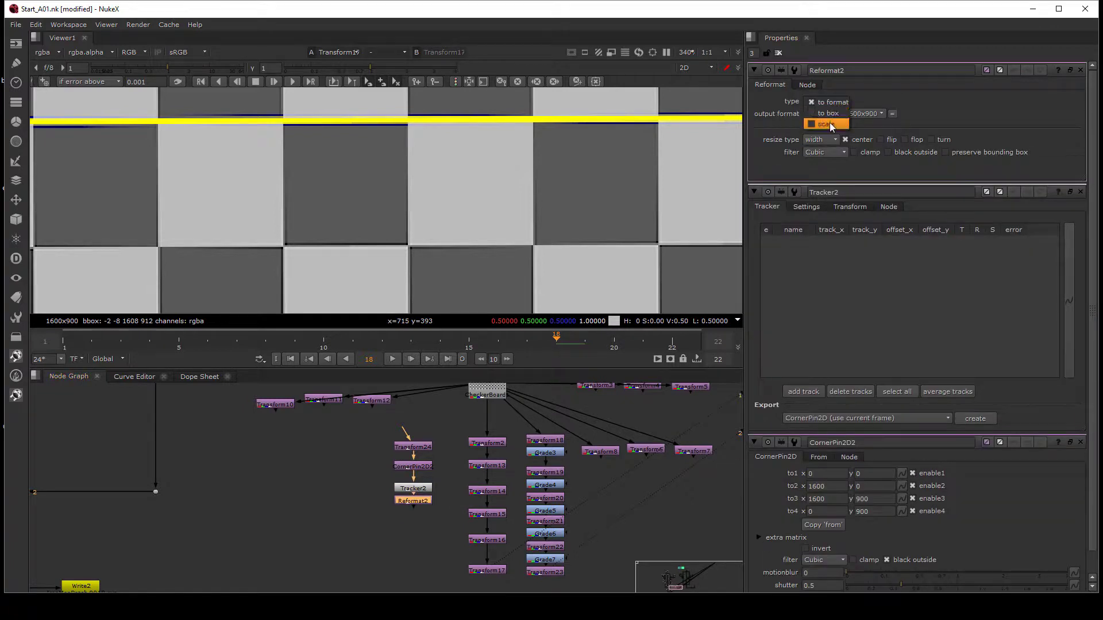
pyautogui.click(828, 123)
pyautogui.click(818, 117)
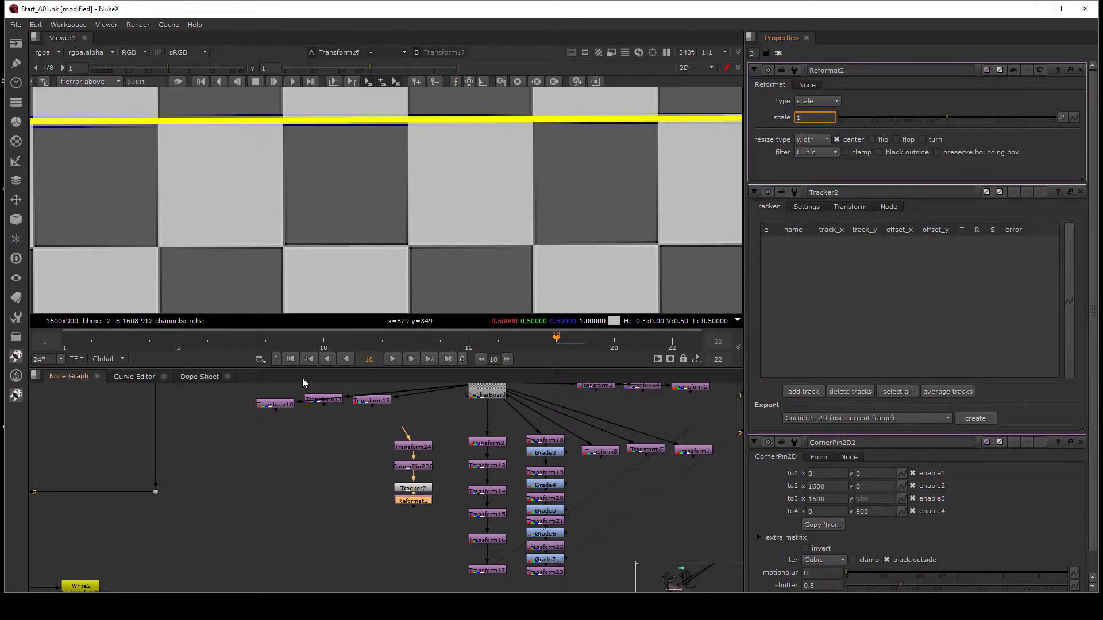
# Step: Connect the new Transform at the head of the branch to the CheckerBoard and view the Reformat's result
pyautogui.moveTo(415, 501); pyautogui.dragTo(415, 516)
pyautogui.press('1')
pyautogui.moveTo(426, 514)
pyautogui.mouseDown(button='middle')
pyautogui.moveTo(419, 459)
pyautogui.moveTo(424, 506)
pyautogui.mouseUp(button='middle')
pyautogui.moveTo(389, 445); pyautogui.dragTo(478, 407)
pyautogui.click(406, 527)
pyautogui.moveTo(404, 543); pyautogui.dragTo(422, 506, button='middle')
pyautogui.moveTo(420, 491); pyautogui.dragTo(420, 483)
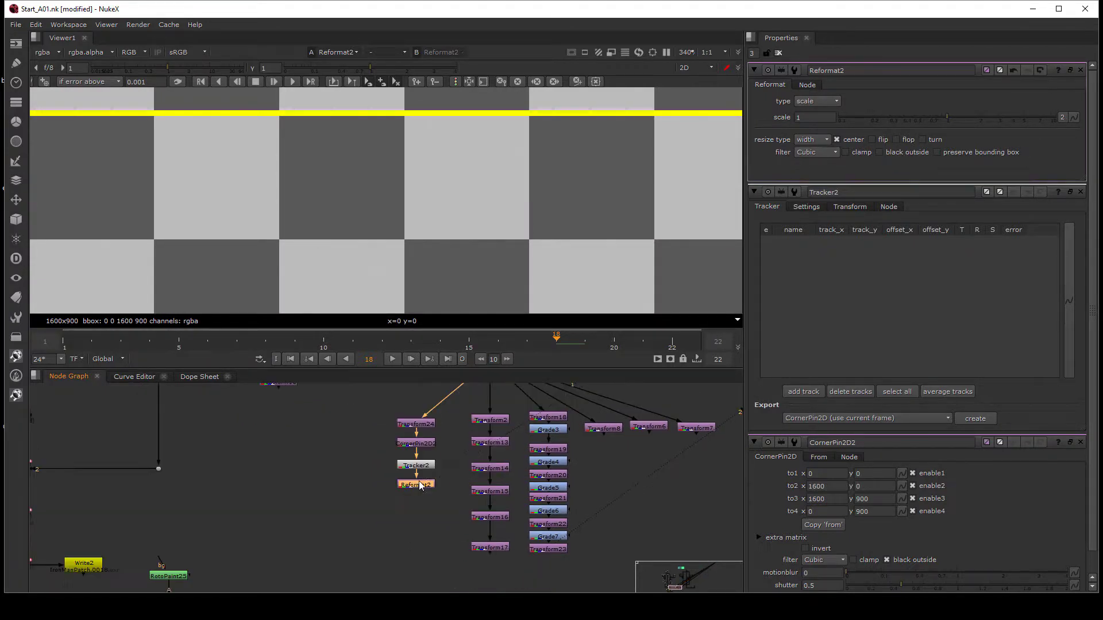
# Step: Add a FrameHold node and a Switch node below the Reformat
pyautogui.click(412, 506)
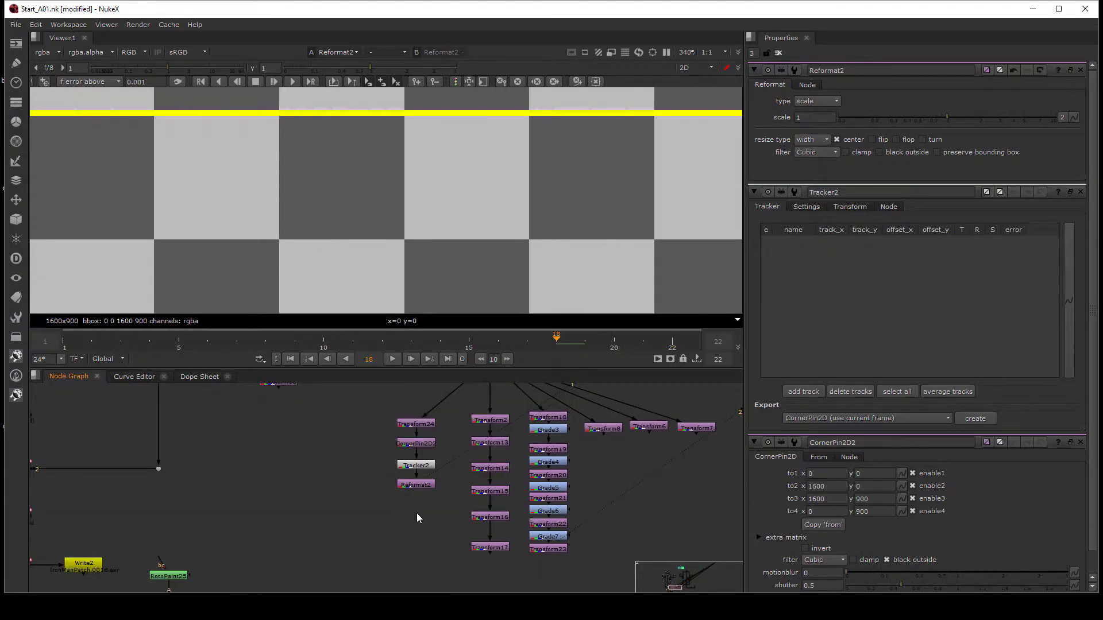
pyautogui.press('Tab')
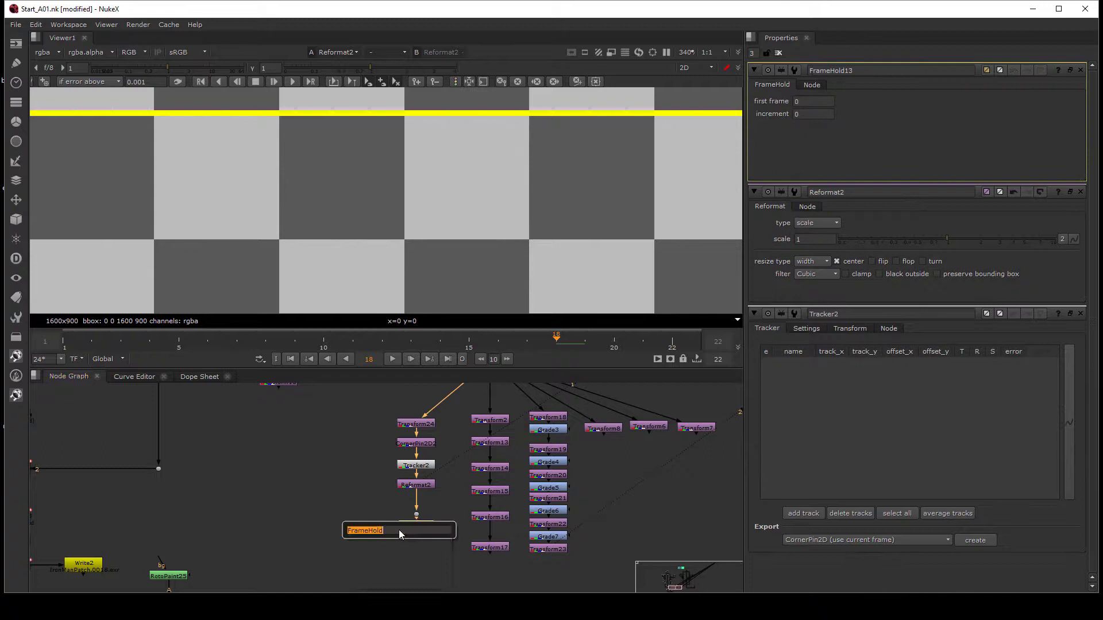
pyautogui.write('swit')
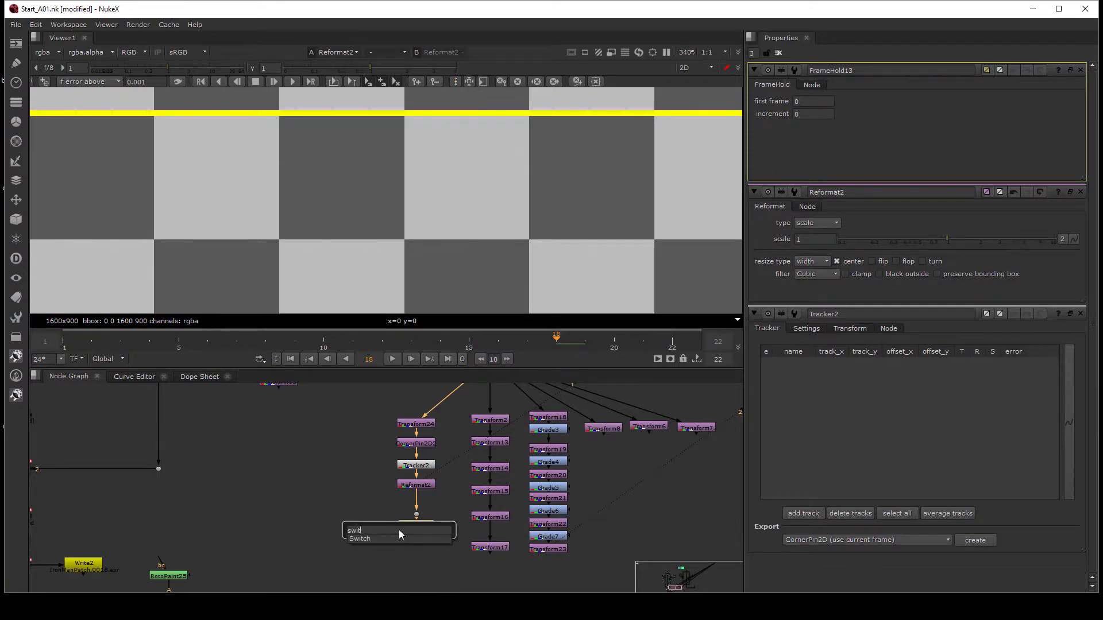
pyautogui.press('Return')
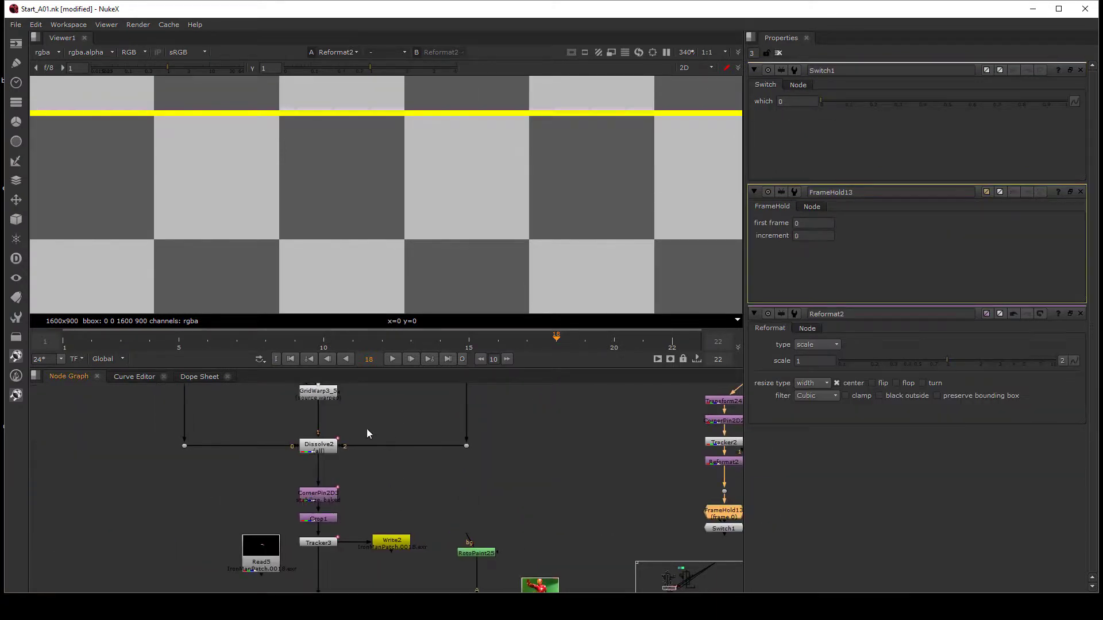
pyautogui.moveTo(358, 425); pyautogui.dragTo(246, 470)
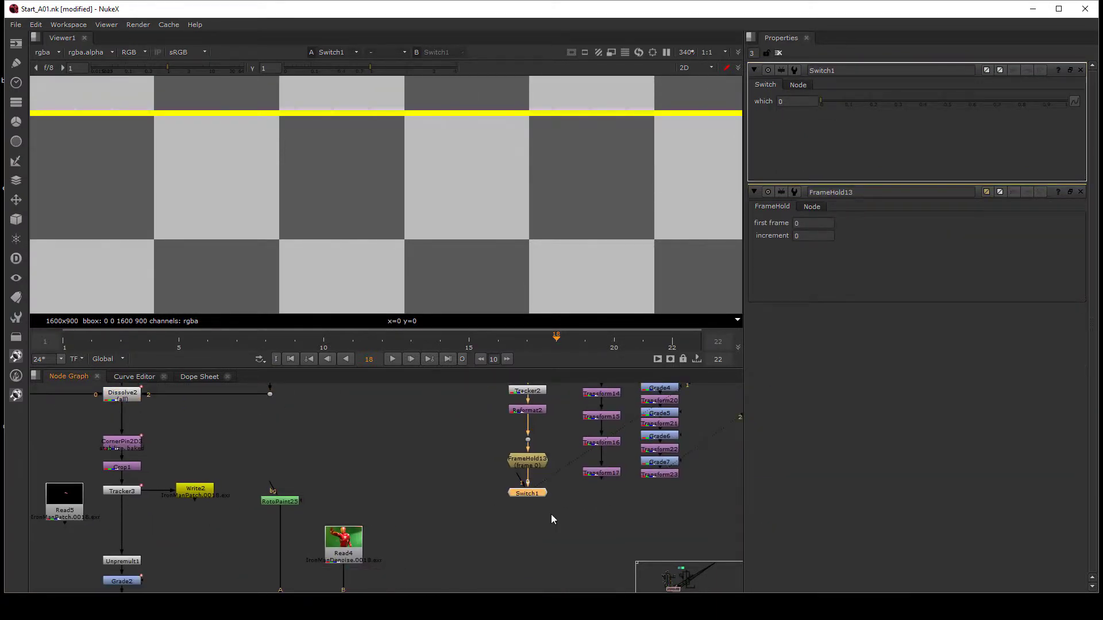
# Step: Add a GridWarp3 node below the Switch with some space between them
pyautogui.press('Tab')
pyautogui.write('grid')
pyautogui.press('Down')
pyautogui.press('Down')
pyautogui.press('Return')
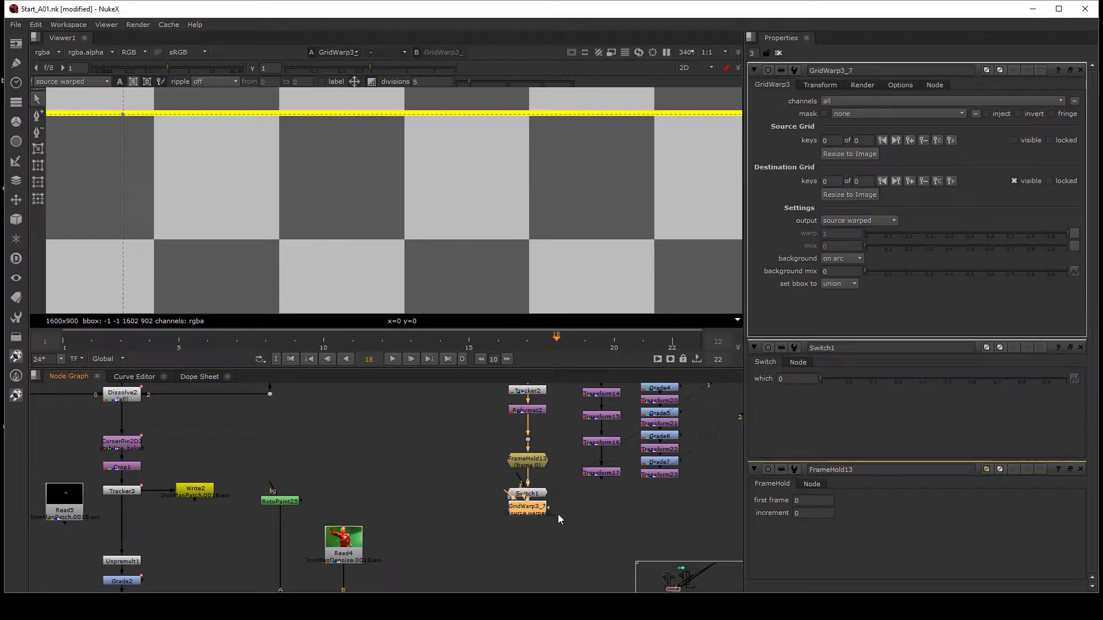
pyautogui.moveTo(537, 506); pyautogui.dragTo(537, 520)
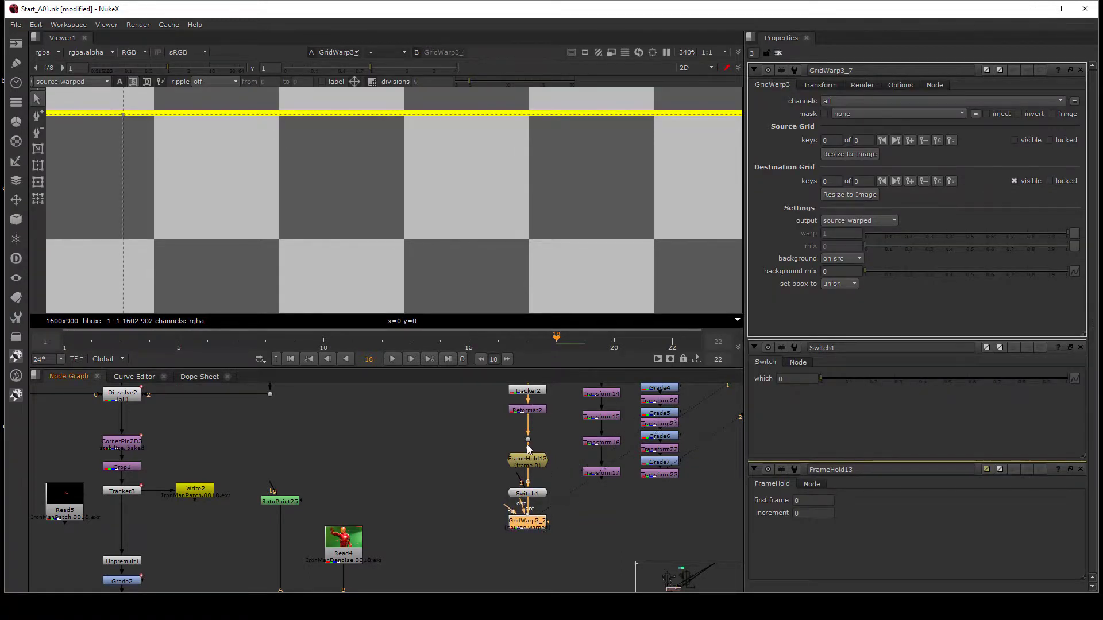
# Step: Select and copy the new GridWarp3 node below the Switch
pyautogui.click(490, 507)
pyautogui.click(542, 521)
pyautogui.click(565, 509)
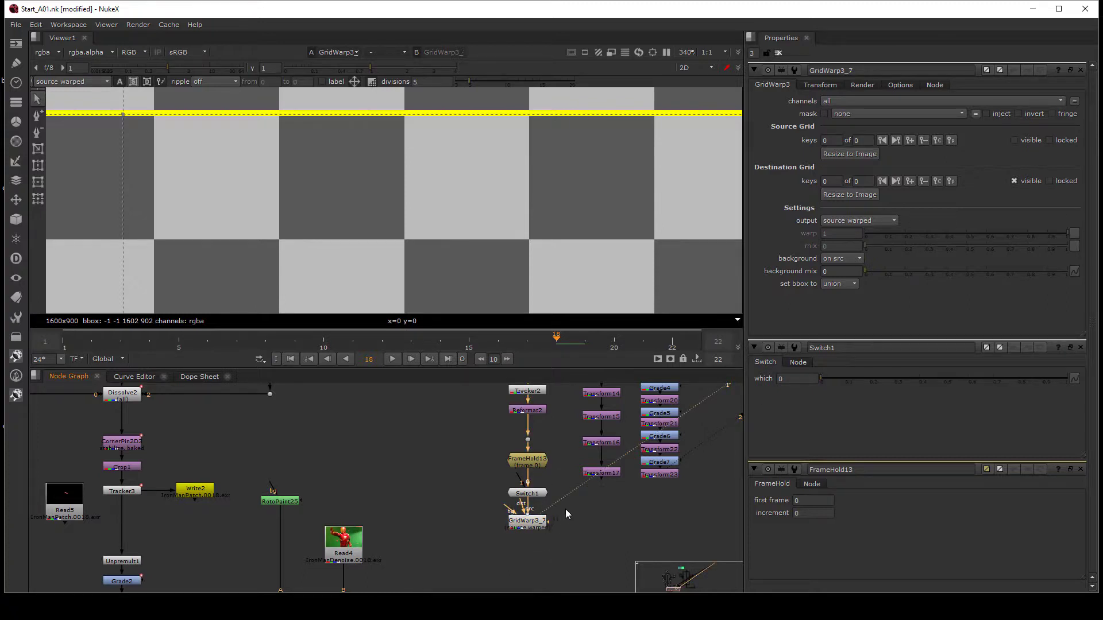
pyautogui.moveTo(565, 508); pyautogui.dragTo(487, 548)
pyautogui.moveTo(543, 525); pyautogui.dragTo(526, 551, button='middle')
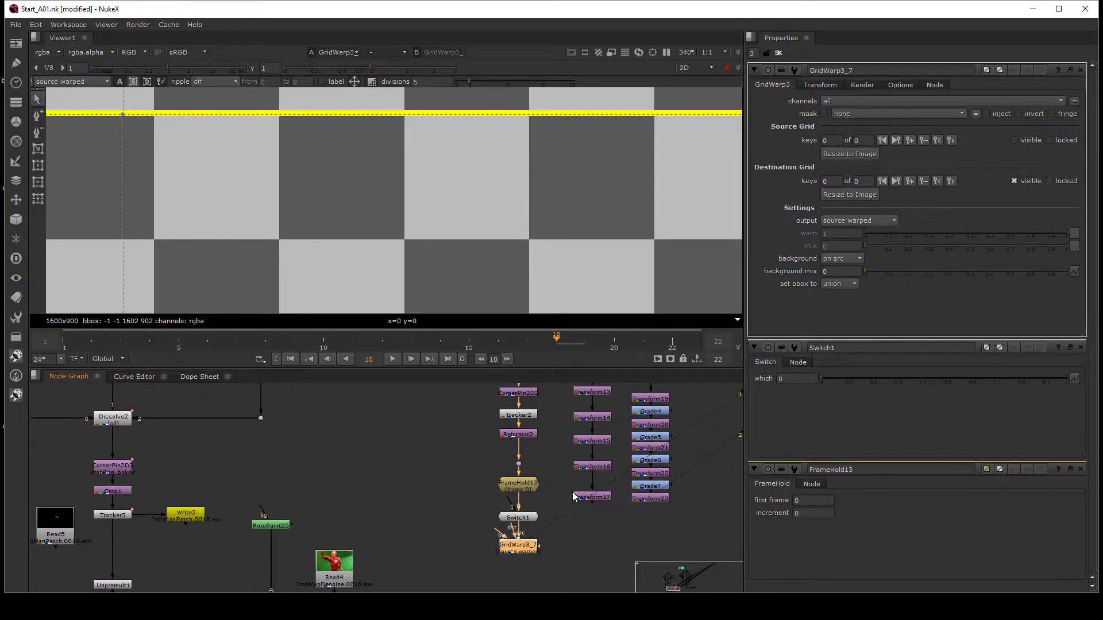
pyautogui.moveTo(508, 439); pyautogui.dragTo(495, 467, button='middle')
# Step: Move Transform15 to Transform17 down and insert copies of the GridWarp3 after Transform14 and after Transform17
pyautogui.moveTo(551, 458); pyautogui.dragTo(608, 564)
pyautogui.moveTo(590, 526); pyautogui.dragTo(590, 552)
pyautogui.click(610, 550)
pyautogui.click(592, 447)
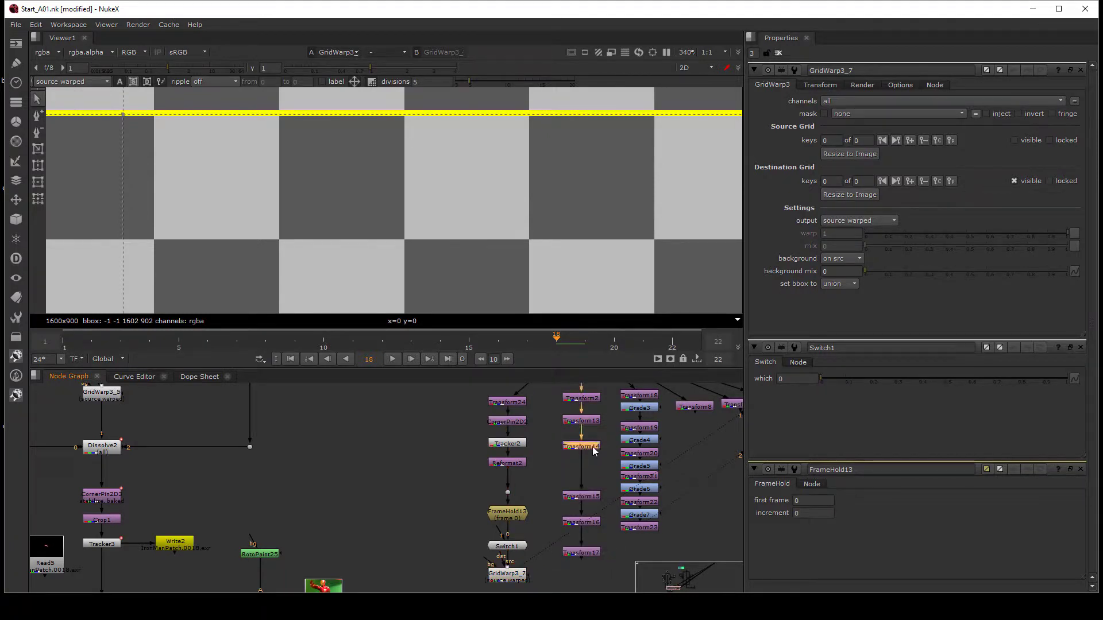
pyautogui.hotkey('ctrl', 'v')
pyautogui.moveTo(614, 545); pyautogui.dragTo(564, 574)
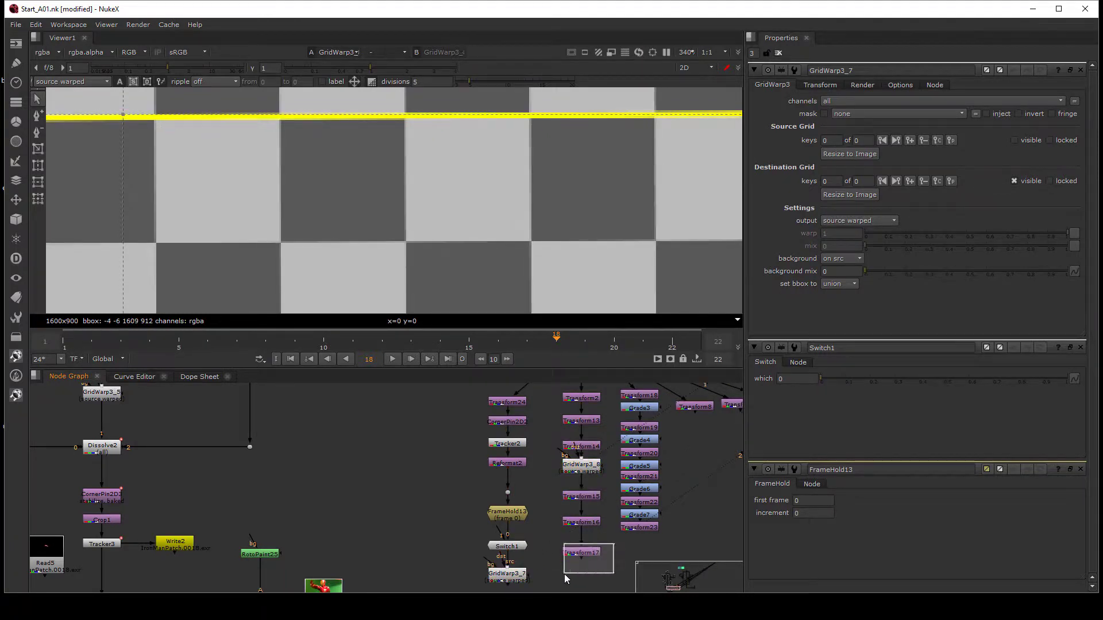
pyautogui.moveTo(564, 573); pyautogui.dragTo(562, 574)
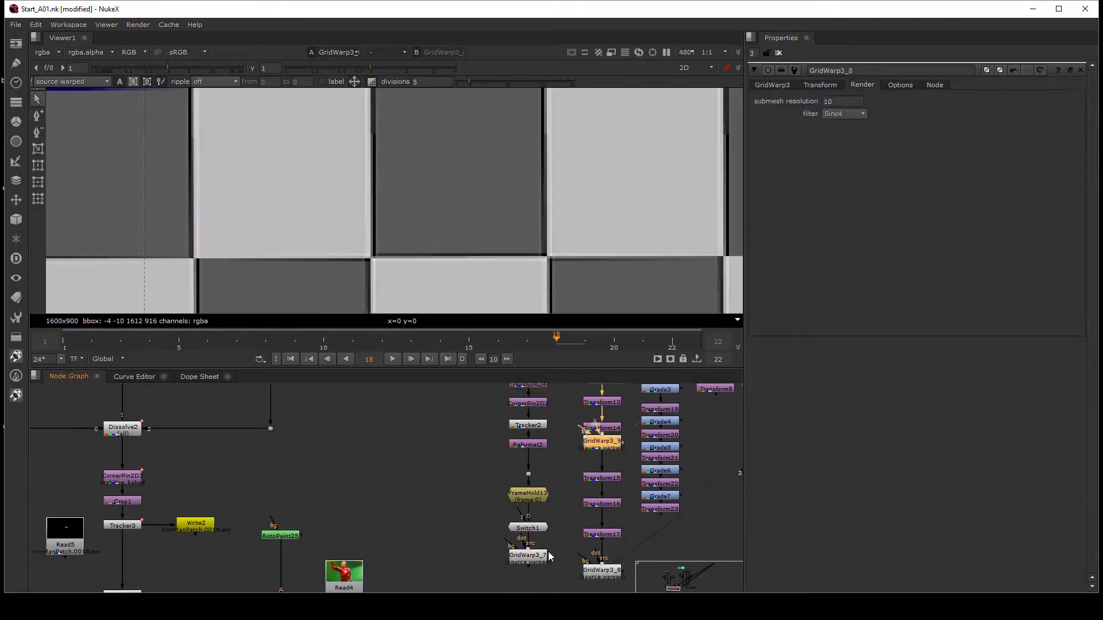
# Step: Examine the GridWarp3 at the end of the plain Transform chain and its render filter
pyautogui.moveTo(547, 554); pyautogui.dragTo(509, 513, button='middle')
pyautogui.moveTo(623, 511); pyautogui.dragTo(537, 563)
pyautogui.click(580, 535)
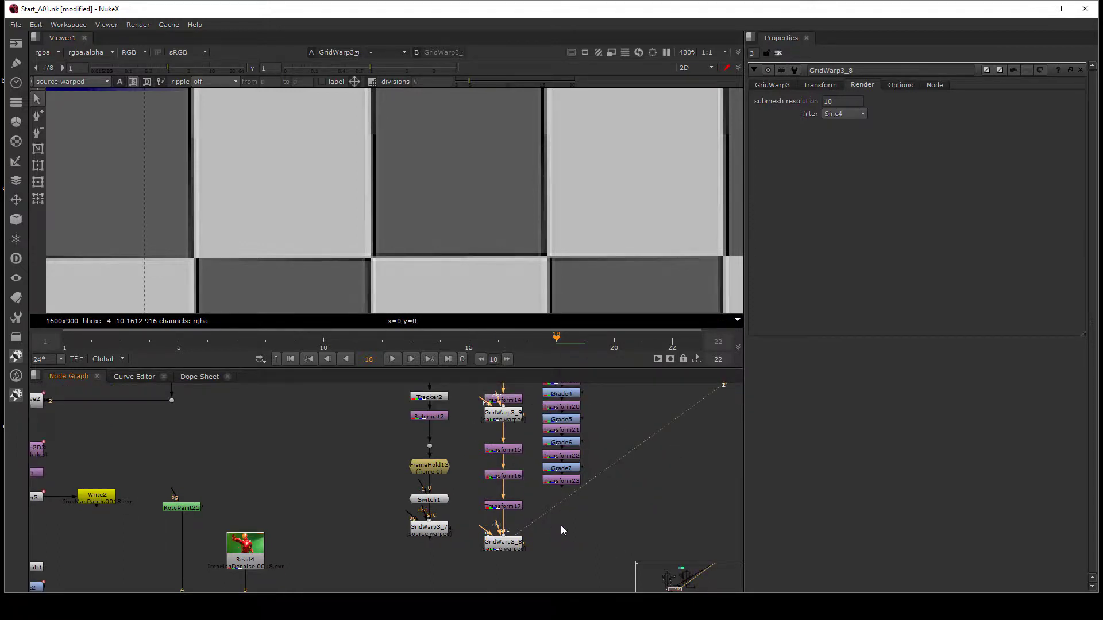
pyautogui.moveTo(560, 525); pyautogui.dragTo(565, 525, button='middle')
pyautogui.moveTo(568, 521); pyautogui.dragTo(463, 577)
pyautogui.click(504, 554)
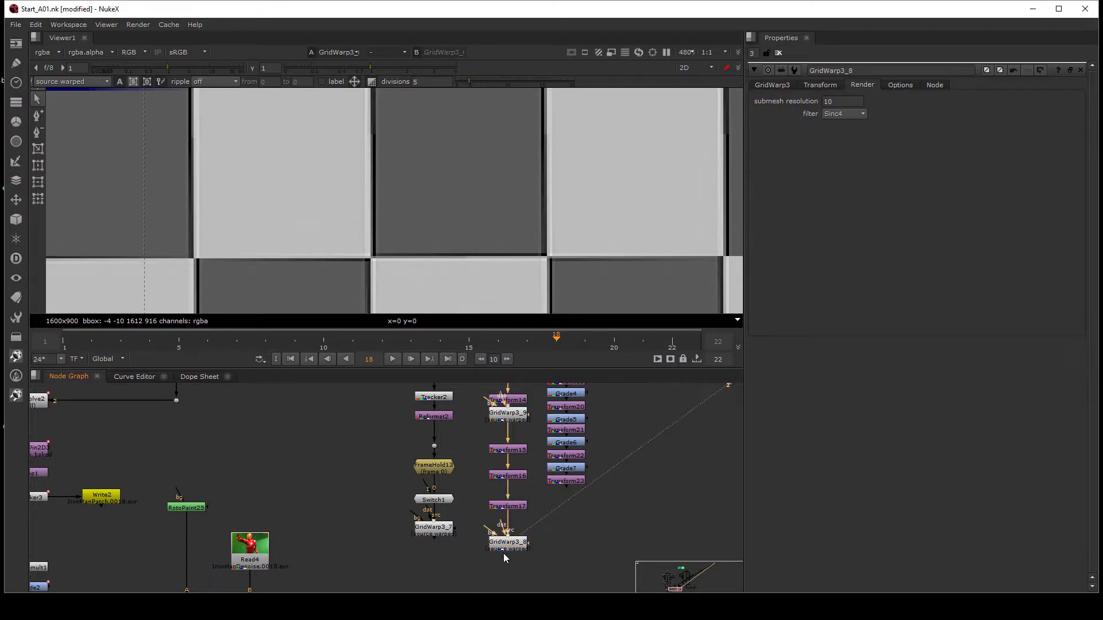
pyautogui.click(513, 549)
pyautogui.moveTo(570, 512); pyautogui.dragTo(470, 578)
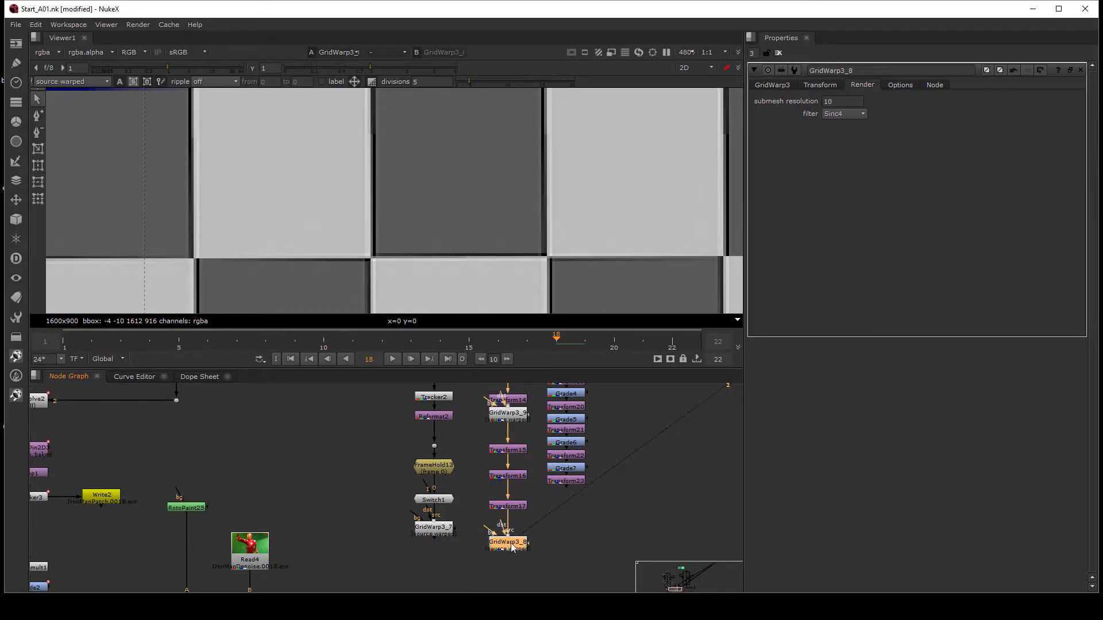
# Step: Look over the main patch node tree, from the GridWarp branches down to the Dissolve, Tracker and final merges
pyautogui.scroll(-4, 311, 425)
pyautogui.moveTo(316, 423); pyautogui.dragTo(402, 593, button='middle')
pyautogui.scroll(3, 349, 438)
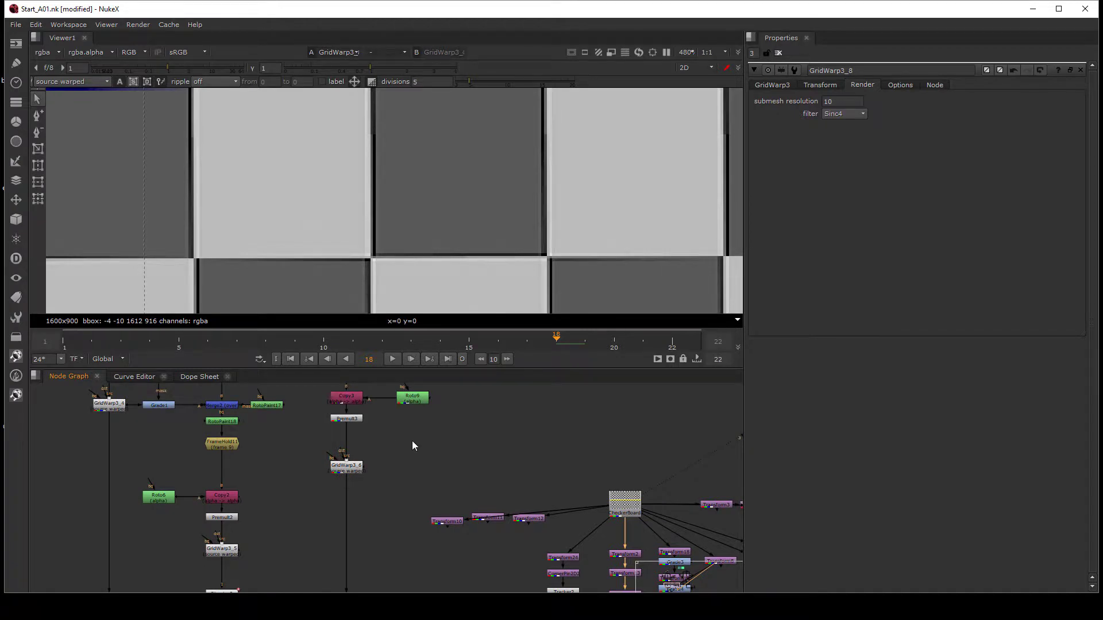
pyautogui.moveTo(405, 465); pyautogui.dragTo(453, 395, button='middle')
pyautogui.moveTo(305, 541); pyautogui.dragTo(329, 470, button='middle')
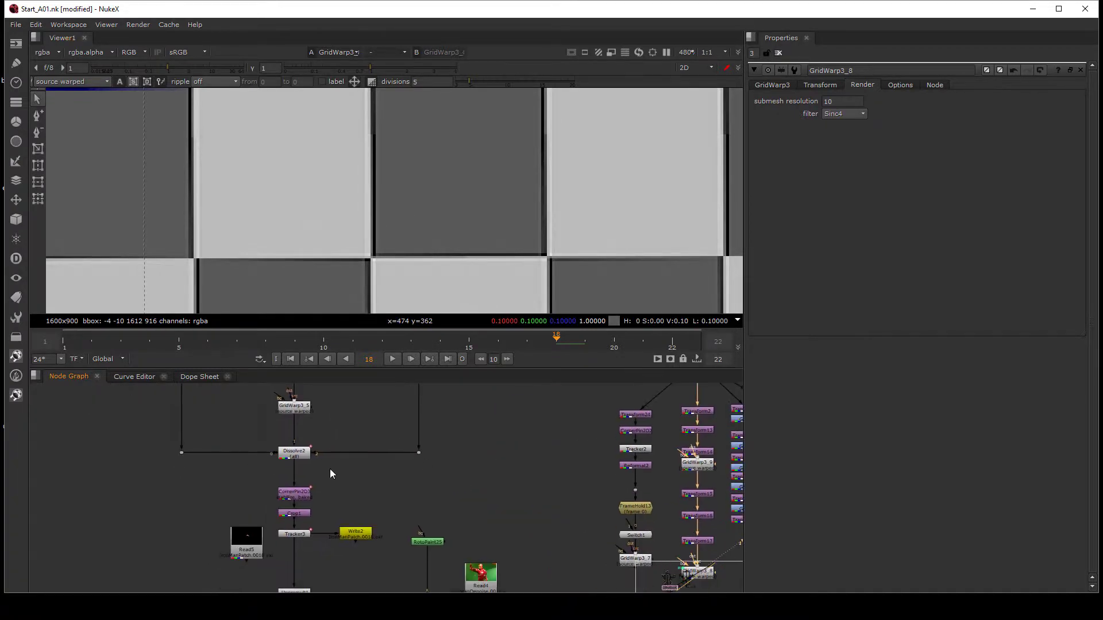
pyautogui.moveTo(558, 518); pyautogui.dragTo(379, 459, button='middle')
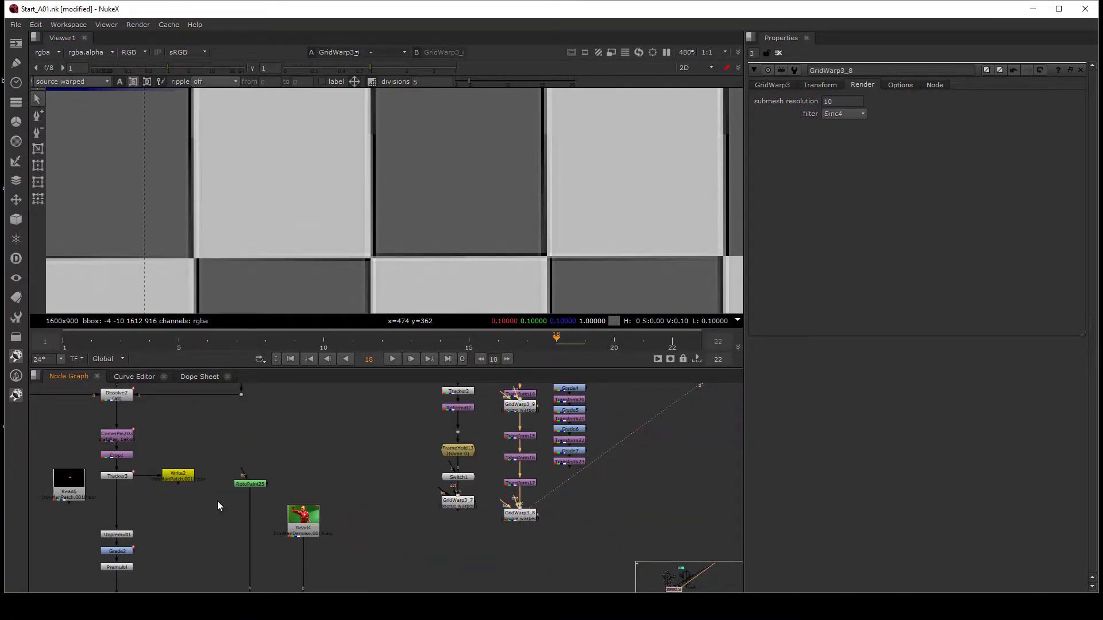
pyautogui.moveTo(221, 437); pyautogui.dragTo(251, 511, button='middle')
pyautogui.scroll(-2, 251, 511)
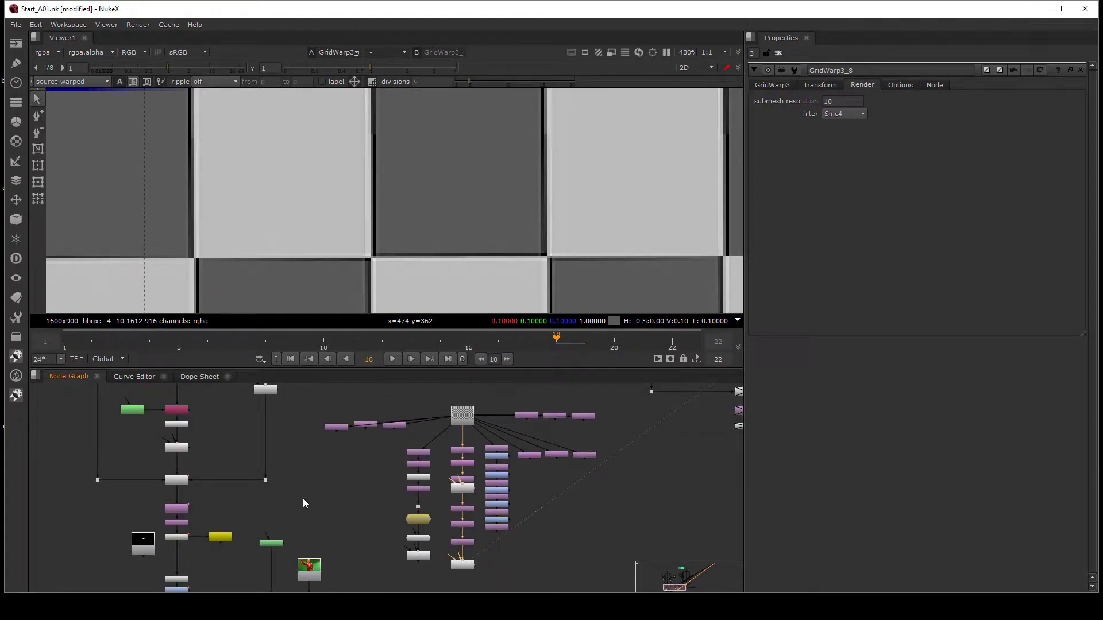
pyautogui.moveTo(333, 526); pyautogui.dragTo(460, 514, button='middle')
pyautogui.scroll(3, 488, 528)
pyautogui.scroll(-2, 344, 508)
pyautogui.scroll(-1, 405, 477)
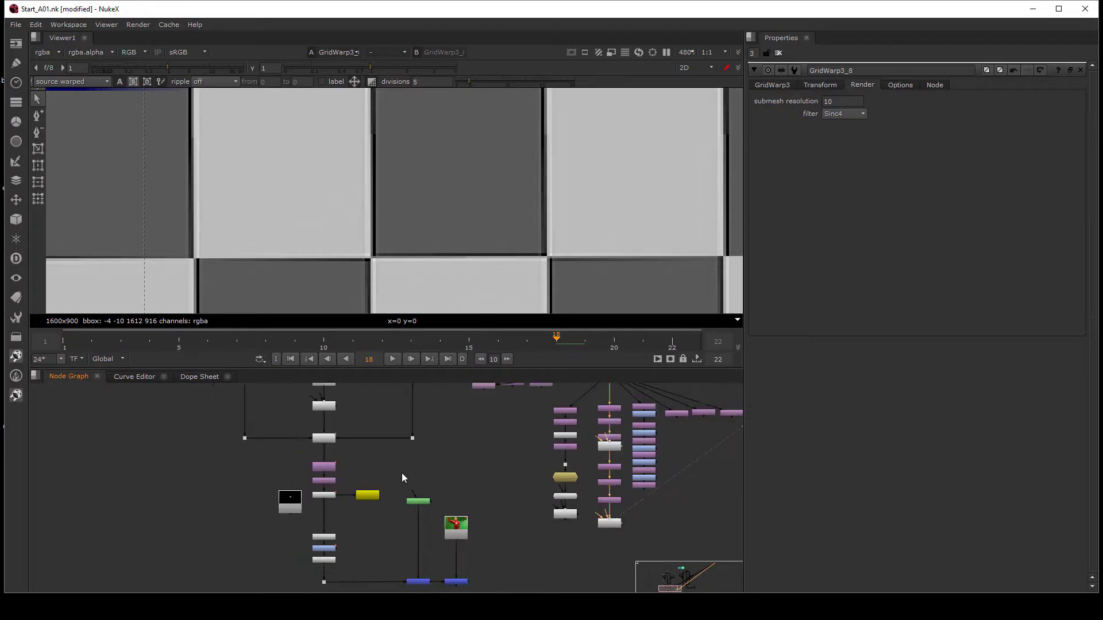
# Step: View the stabilizing CornerPin2D1 below Tracker1 at the head of the node tree and open its properties
pyautogui.moveTo(402, 473); pyautogui.dragTo(493, 572, button='middle')
pyautogui.scroll(-3, 452, 482)
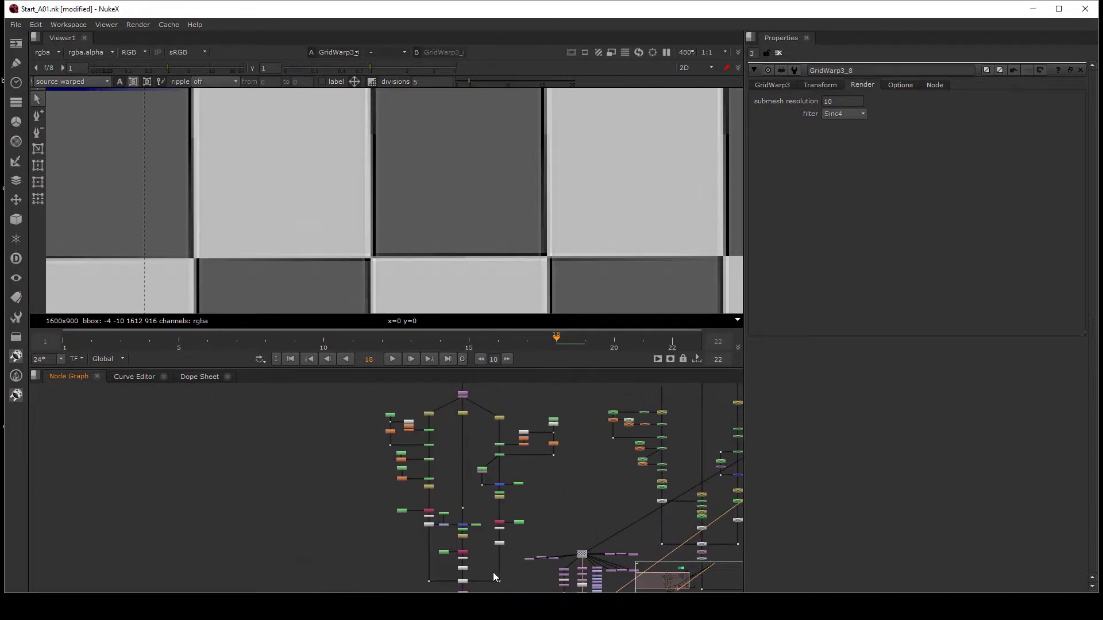
pyautogui.scroll(-2, 483, 510)
pyautogui.scroll(1, 481, 508)
pyautogui.moveTo(481, 508); pyautogui.dragTo(482, 566, button='middle')
pyautogui.scroll(6, 478, 443)
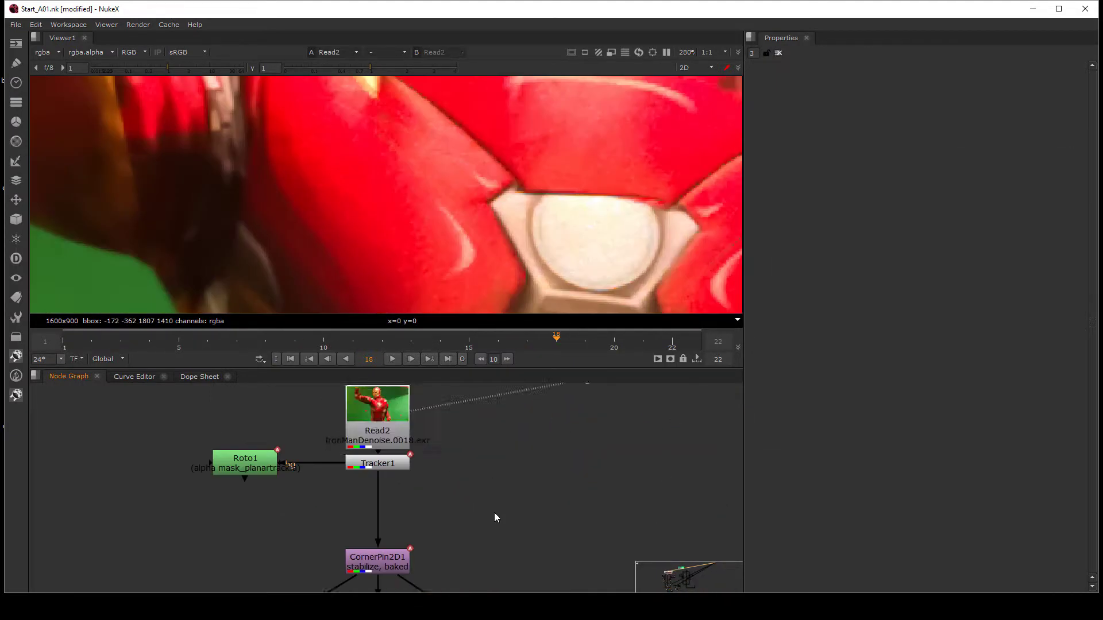
pyautogui.moveTo(495, 517); pyautogui.dragTo(489, 460, button='middle')
pyautogui.moveTo(475, 455); pyautogui.dragTo(274, 584)
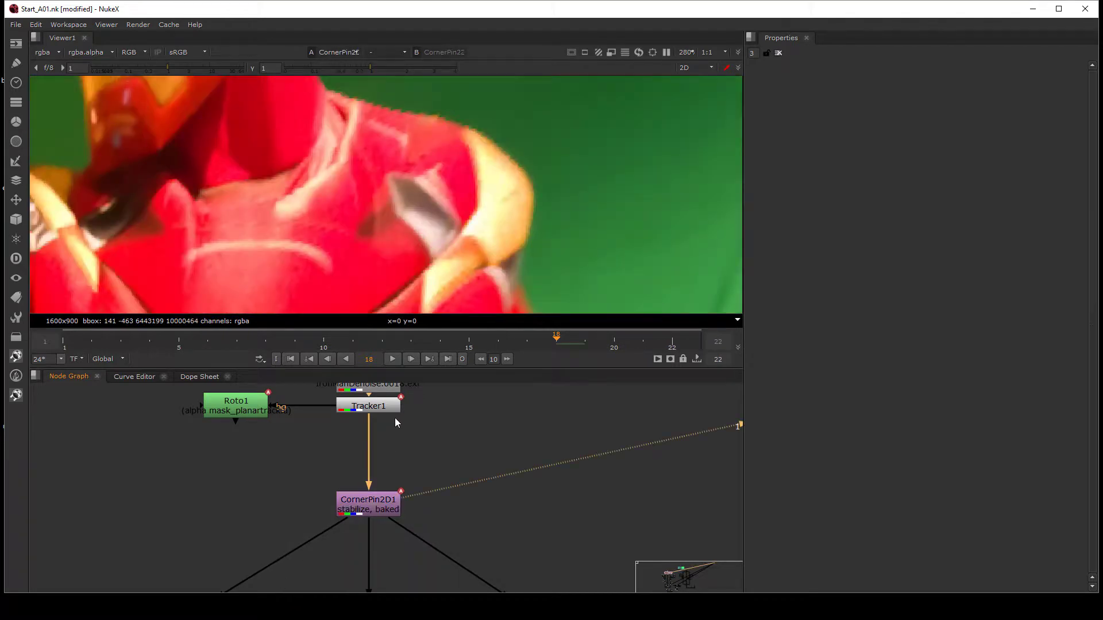
pyautogui.doubleClick(385, 510)
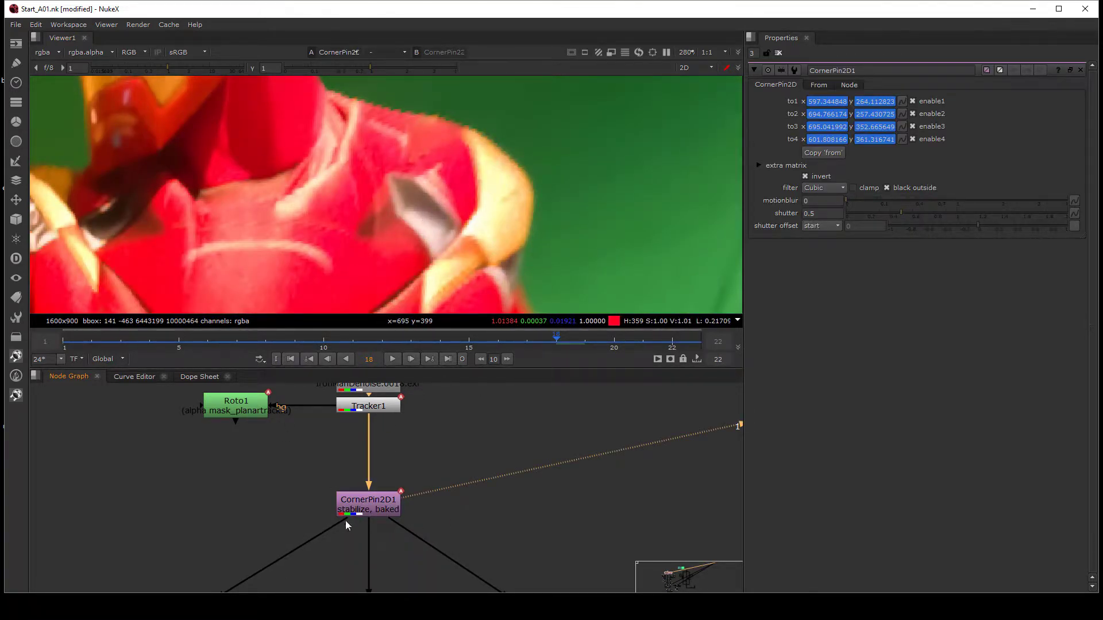
# Step: View the results of FrameHold3 and the first RotoPaint below it in the stabilized branch
pyautogui.scroll(-4, 452, 480)
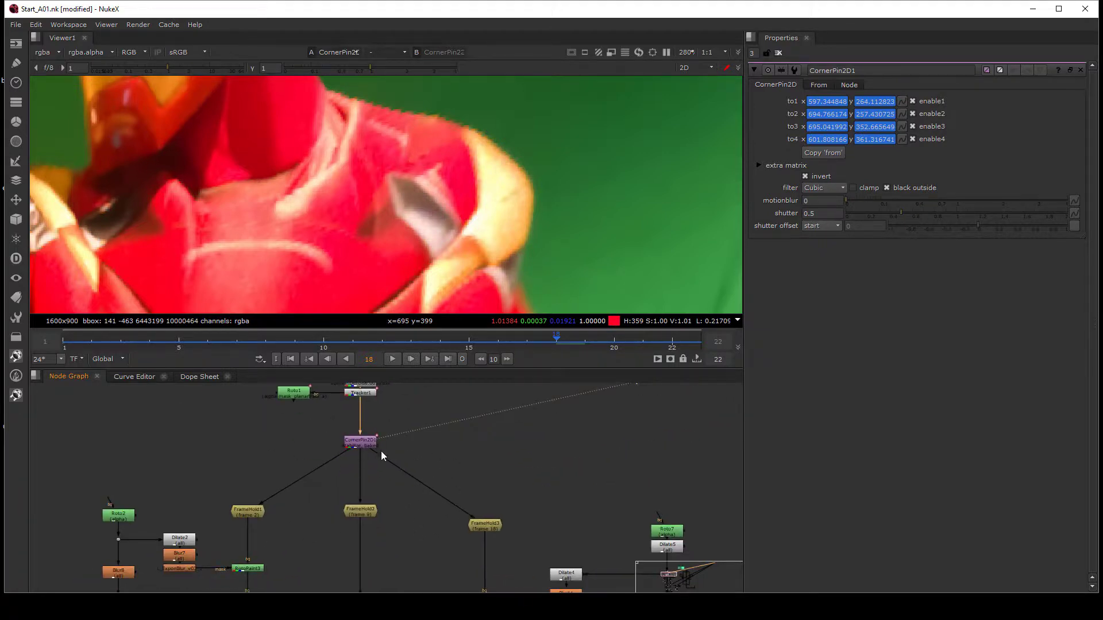
pyautogui.moveTo(524, 499); pyautogui.dragTo(459, 544)
pyautogui.press('1')
pyautogui.click(539, 577)
pyautogui.moveTo(539, 577); pyautogui.dragTo(523, 475, button='middle')
pyautogui.moveTo(521, 397); pyautogui.dragTo(437, 449)
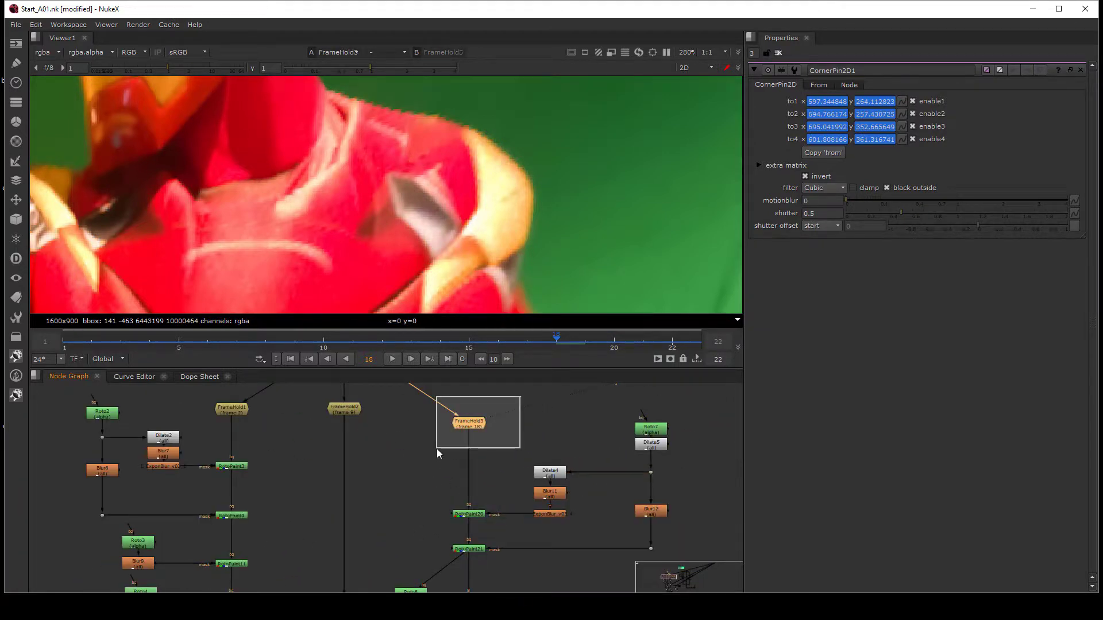
pyautogui.click(504, 469)
pyautogui.moveTo(504, 469); pyautogui.dragTo(509, 457, button='middle')
pyautogui.moveTo(509, 458); pyautogui.dragTo(453, 518)
pyautogui.press('1')
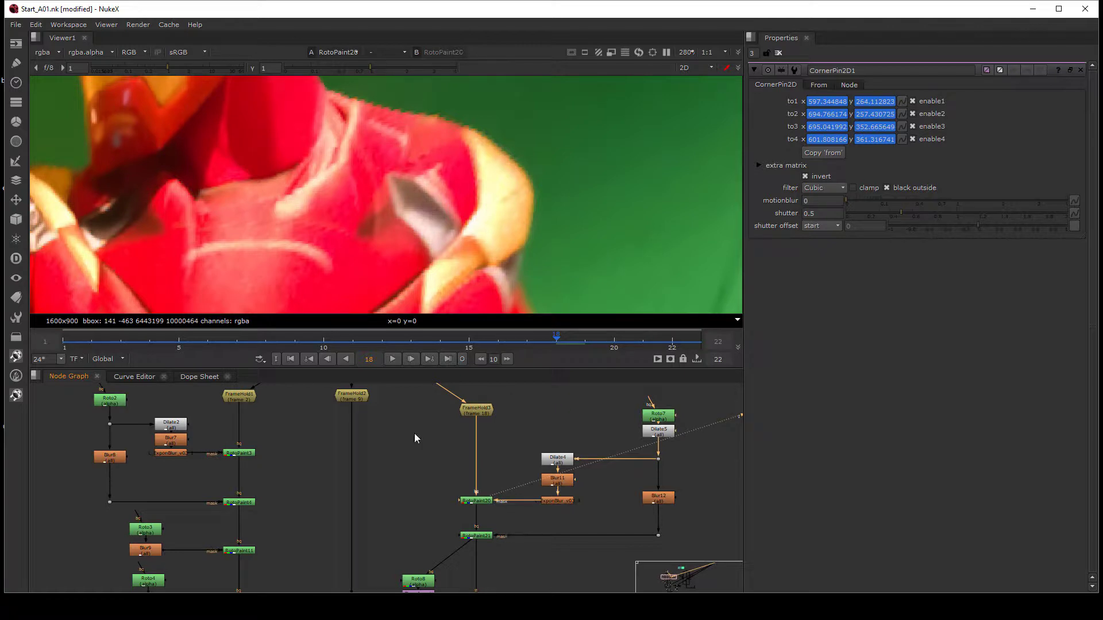
# Step: Follow the FrameHold3 branch down to Premult3 and view its result
pyautogui.moveTo(458, 489); pyautogui.dragTo(491, 590, button='middle')
pyautogui.moveTo(461, 490); pyautogui.dragTo(446, 412, button='middle')
pyautogui.moveTo(488, 525); pyautogui.dragTo(463, 396, button='middle')
pyautogui.moveTo(485, 557)
pyautogui.mouseDown(button='middle')
pyautogui.moveTo(495, 388)
pyautogui.moveTo(508, 493)
pyautogui.moveTo(510, 470)
pyautogui.mouseUp(button='middle')
pyautogui.scroll(1, 484, 493)
pyautogui.scroll(2, 484, 489)
pyautogui.click(489, 422)
pyautogui.press('1')
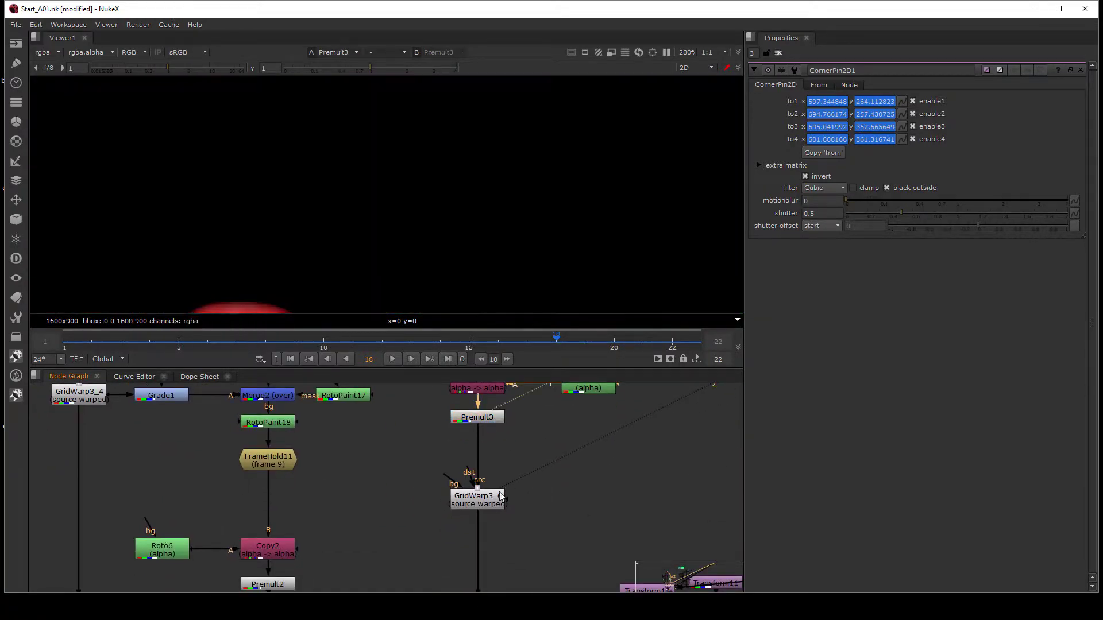
# Step: Open GridWarp3_6 below Premult3, view its warped result and step back to frame 17
pyautogui.click(487, 504)
pyautogui.doubleClick(487, 504)
pyautogui.press('1')
pyautogui.press('Left')
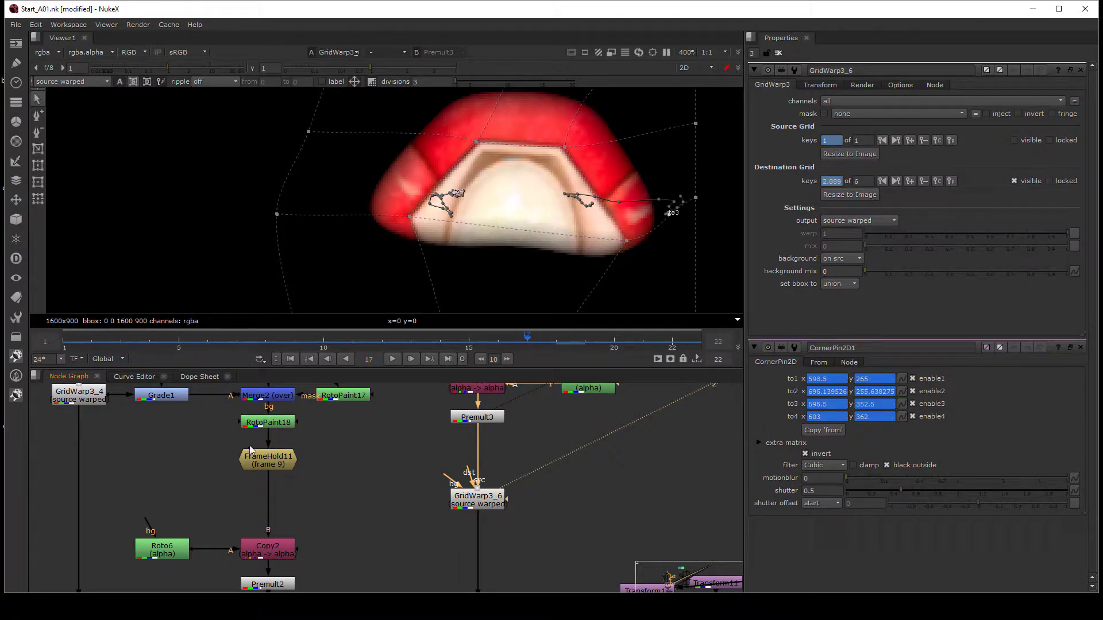
# Step: Compare the results of Premult3 and GridWarp3_6 in the viewer
pyautogui.click(461, 416)
pyautogui.press('1')
pyautogui.click(472, 498)
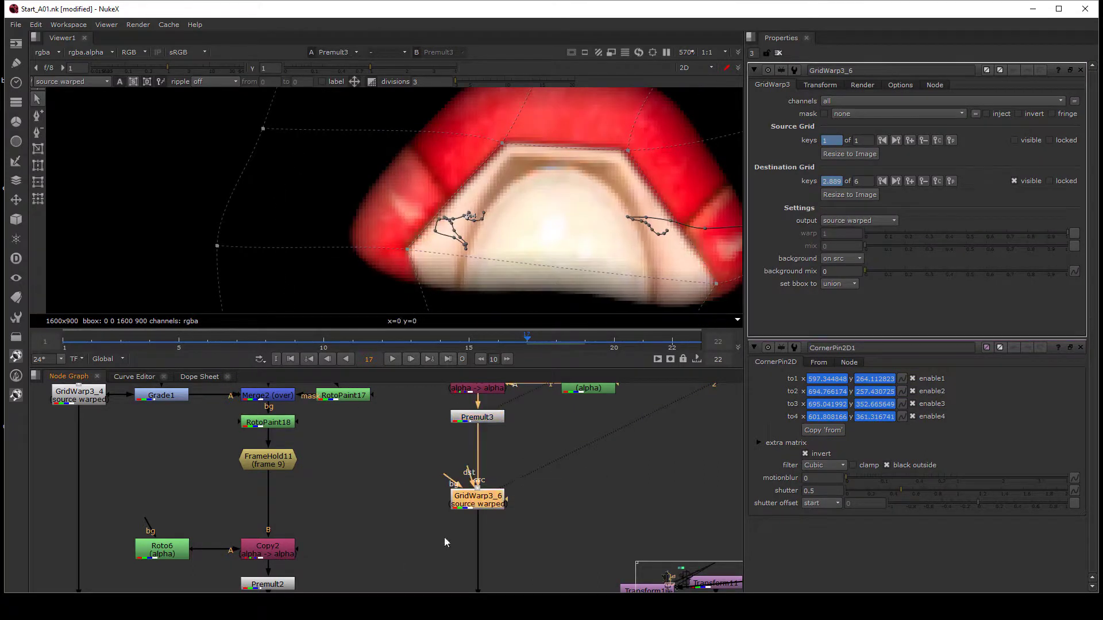
pyautogui.press('2')
pyautogui.click(446, 541)
pyautogui.moveTo(571, 253); pyautogui.dragTo(547, 229, button='middle')
# Step: Open Dissolve2 at the join of the branches and examine its result up close
pyautogui.moveTo(268, 574); pyautogui.dragTo(310, 338, button='middle')
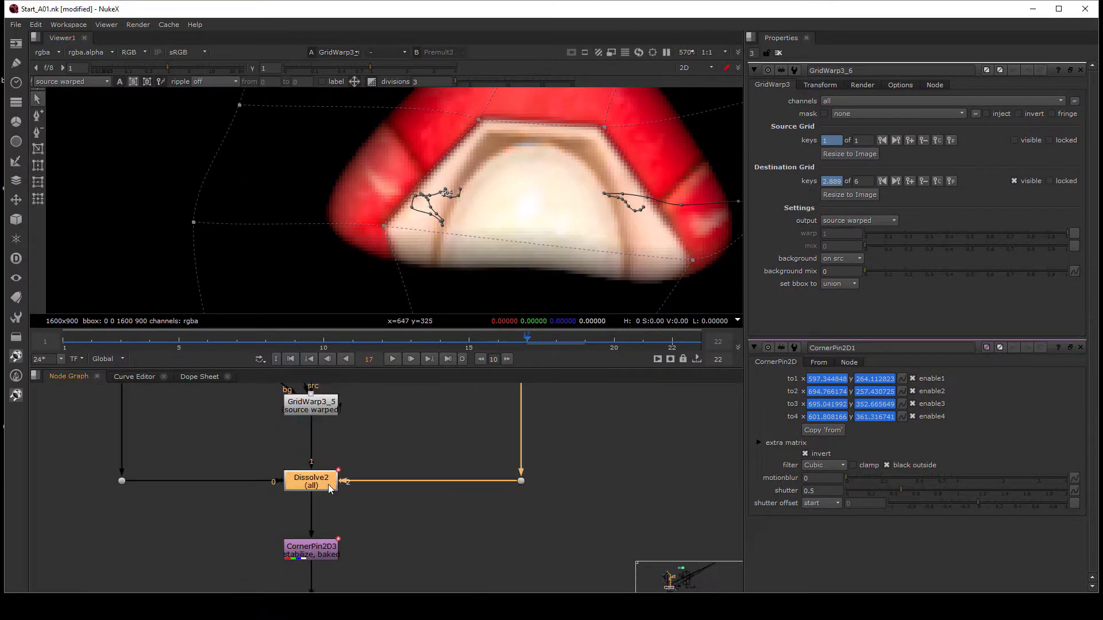
pyautogui.doubleClick(311, 481)
pyautogui.press('1')
pyautogui.moveTo(383, 449); pyautogui.dragTo(259, 525)
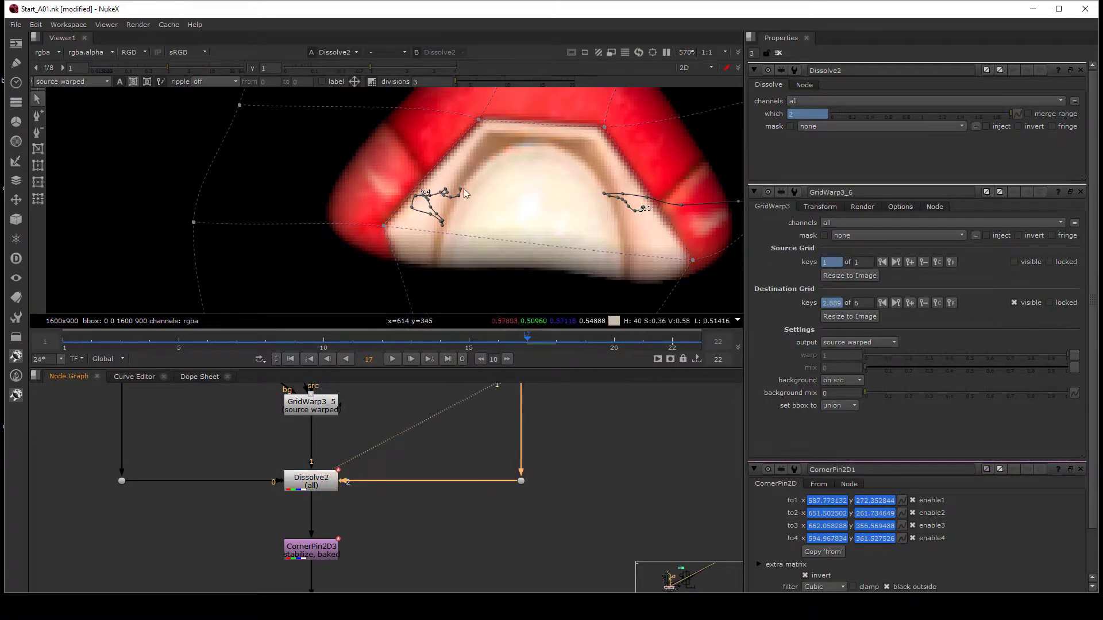
pyautogui.scroll(3, 425, 184)
pyautogui.scroll(-3, 489, 422)
pyautogui.moveTo(488, 423); pyautogui.dragTo(542, 424, button='middle')
pyautogui.scroll(3, 435, 497)
# Step: View the match-moved patch at Tracker3 below CornerPin2D3 and examine it in the full frame and up close
pyautogui.moveTo(467, 482); pyautogui.dragTo(480, 450, button='middle')
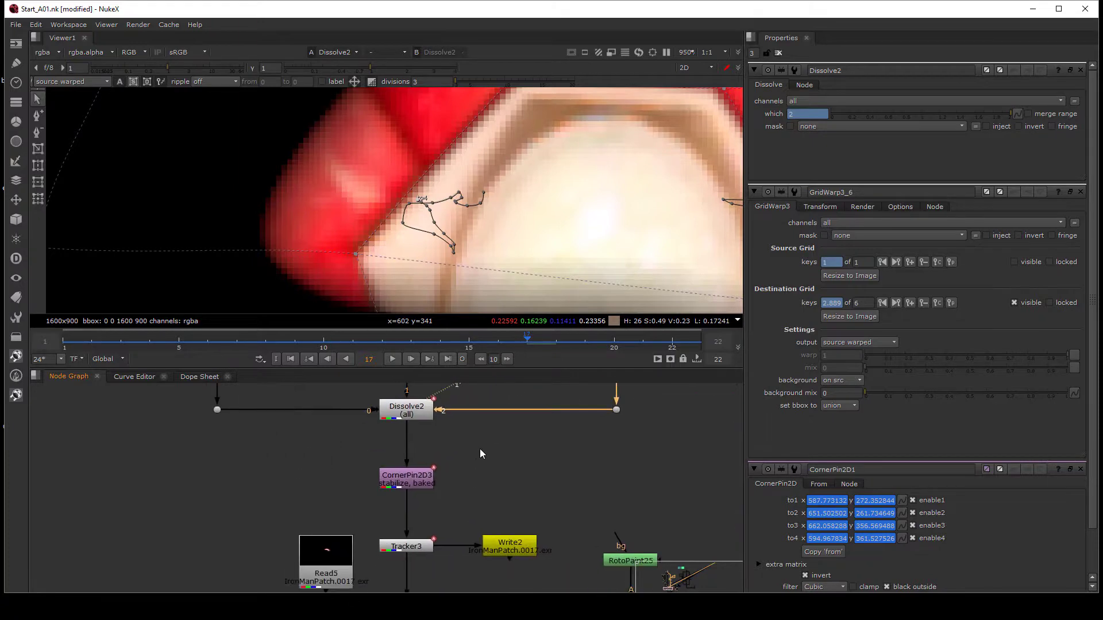
pyautogui.press('1')
pyautogui.moveTo(481, 449); pyautogui.dragTo(391, 576)
pyautogui.press('1')
pyautogui.click(460, 442)
pyautogui.press('f')
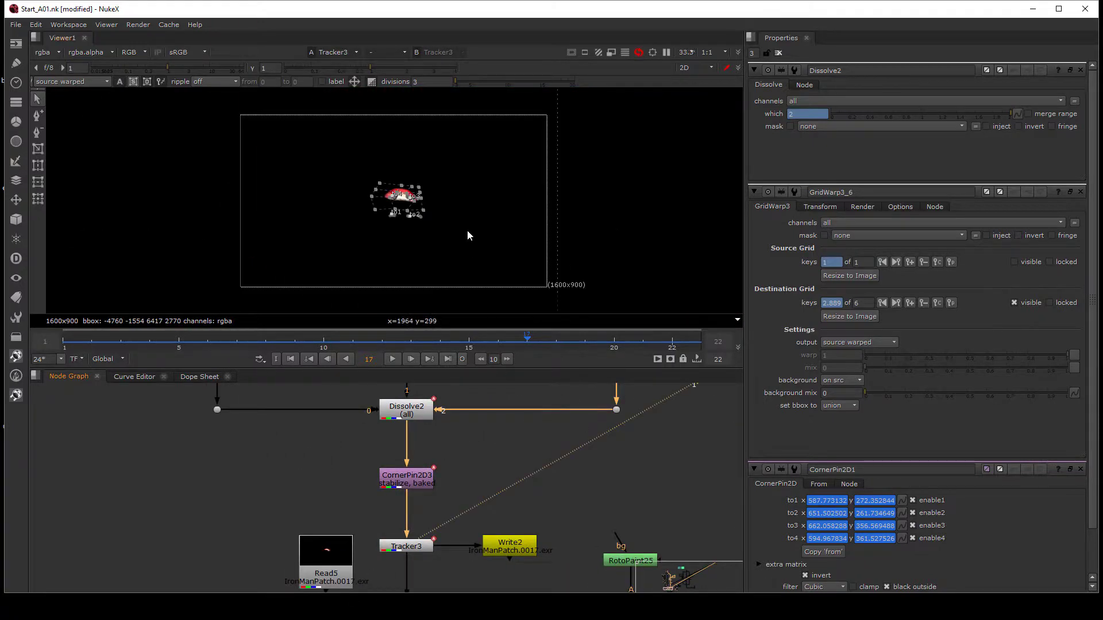
pyautogui.scroll(8, 409, 201)
pyautogui.moveTo(406, 249); pyautogui.dragTo(465, 310, button='middle')
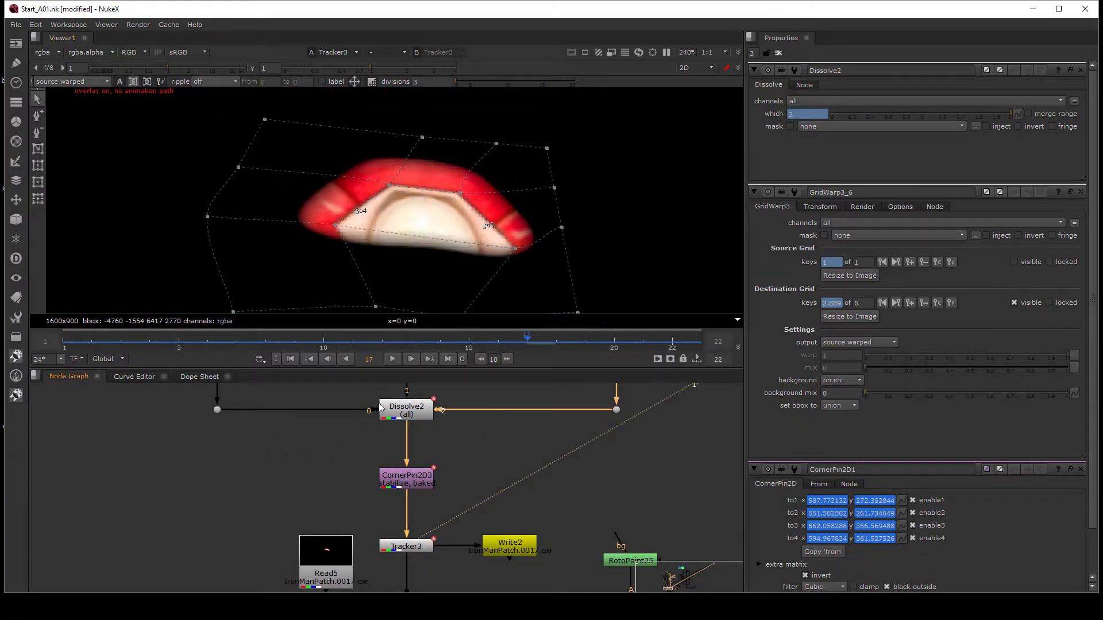
pyautogui.scroll(-5, 468, 469)
pyautogui.scroll(5, 482, 487)
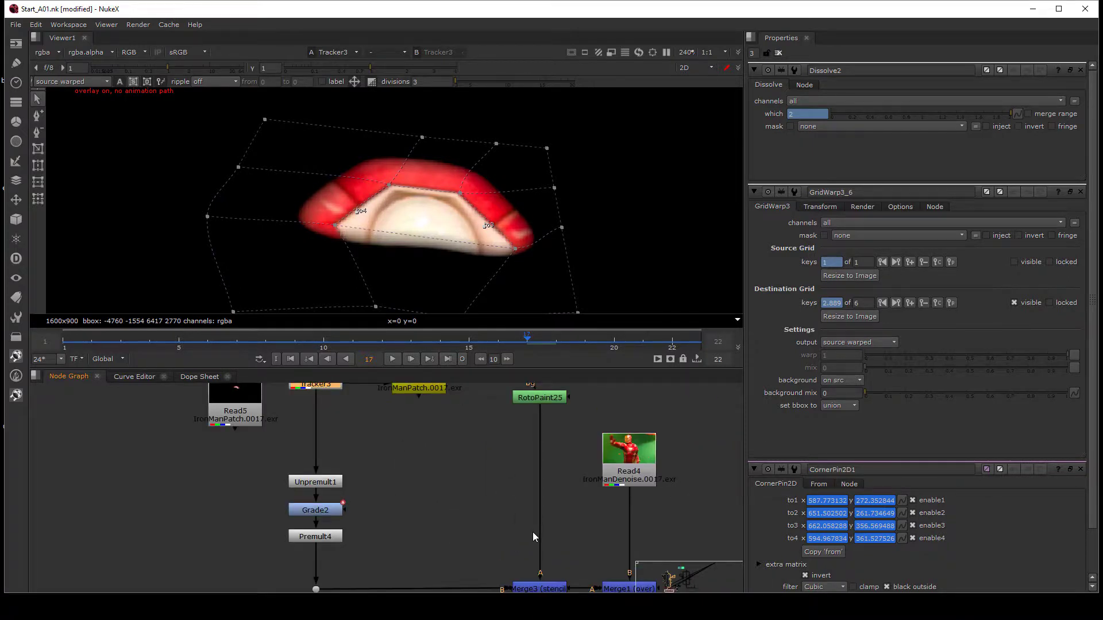
# Step: View the patch composited over the Read4 plate at Merge1 and hide the viewer overlay
pyautogui.scroll(-1, 533, 532)
pyautogui.moveTo(532, 532); pyautogui.dragTo(493, 489, button='middle')
pyautogui.moveTo(632, 487); pyautogui.dragTo(574, 550)
pyautogui.press('1')
pyautogui.click(537, 589)
pyautogui.scroll(3, 416, 223)
pyautogui.press('q')
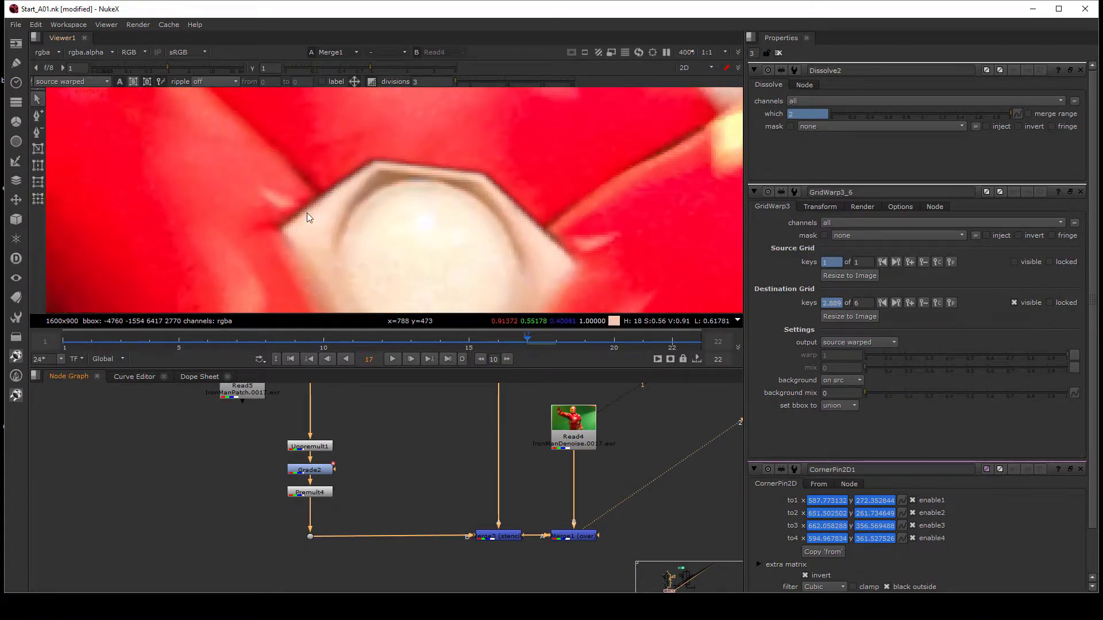
# Step: Trace the patch node tree through its branches and back down to the final Merge1
pyautogui.scroll(-4, 415, 522)
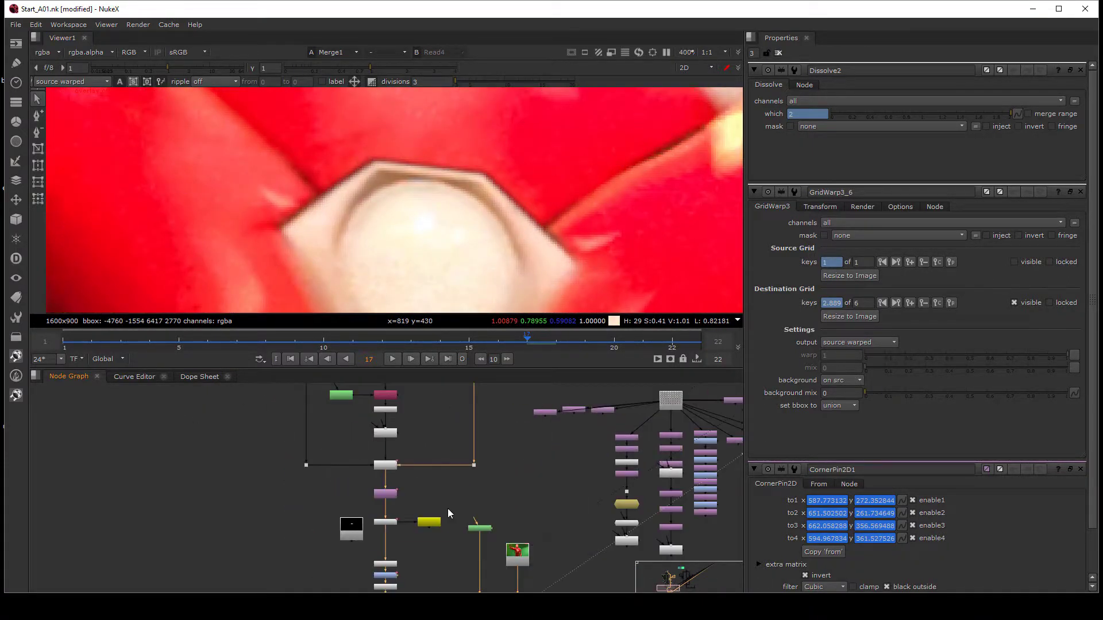
pyautogui.moveTo(447, 509); pyautogui.dragTo(418, 427, button='middle')
pyautogui.press('2')
pyautogui.press('1')
pyautogui.scroll(-3, 478, 416)
pyautogui.moveTo(479, 402); pyautogui.dragTo(434, 493, button='middle')
pyautogui.scroll(-3, 477, 463)
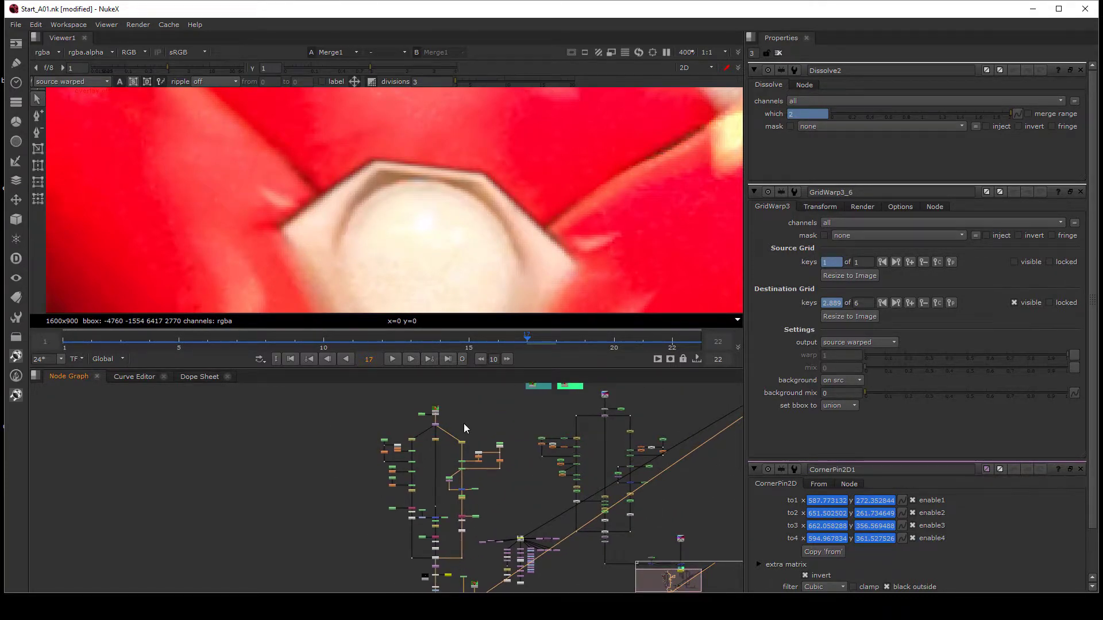
pyautogui.moveTo(482, 566); pyautogui.dragTo(470, 464, button='middle')
pyautogui.scroll(6, 470, 464)
pyautogui.moveTo(477, 485); pyautogui.dragTo(436, 550)
pyautogui.scroll(-4, 384, 517)
pyautogui.moveTo(384, 387)
pyautogui.mouseDown(button='middle')
pyautogui.moveTo(395, 512)
pyautogui.moveTo(406, 509)
pyautogui.moveTo(402, 391)
pyautogui.moveTo(409, 424)
pyautogui.mouseUp(button='middle')
pyautogui.moveTo(416, 476); pyautogui.dragTo(412, 473, button='middle')
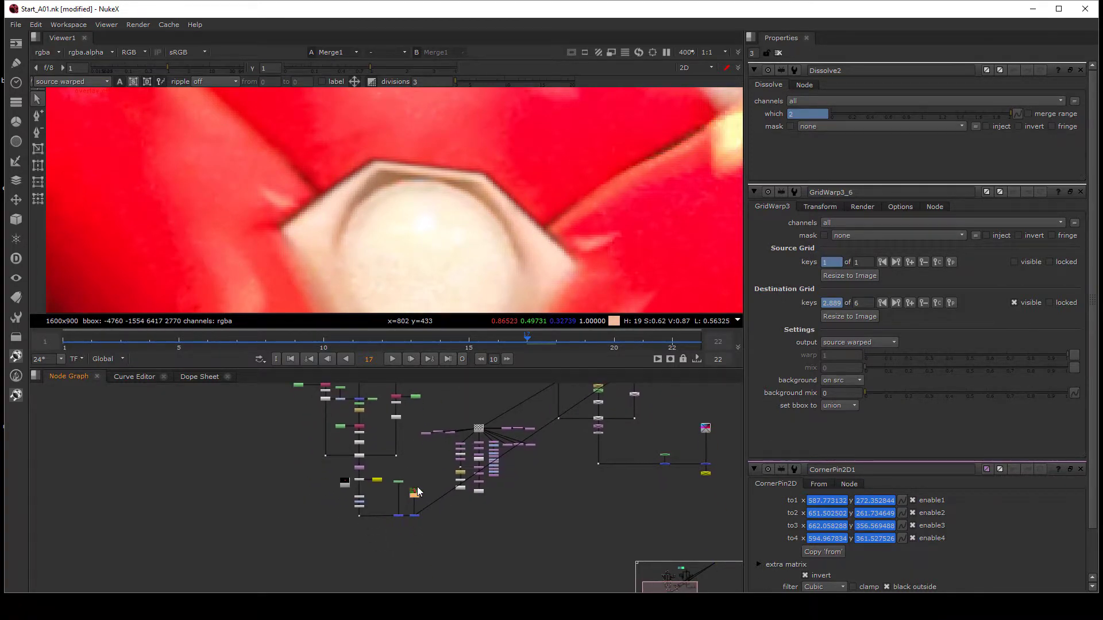
pyautogui.scroll(3, 418, 492)
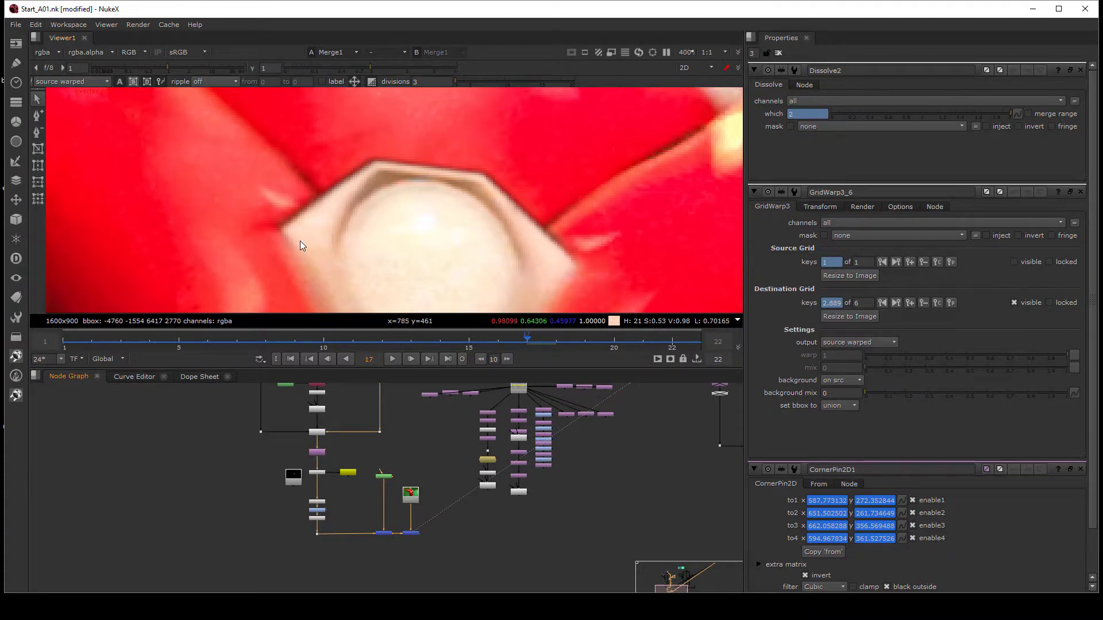
# Step: Go to frame 18 and compare Merge1 with the Read4 plate around the corner of the chest piece
pyautogui.press('Right')
pyautogui.click(412, 498)
pyautogui.press('1')
pyautogui.moveTo(440, 504); pyautogui.dragTo(401, 564)
pyautogui.press('1')
pyautogui.scroll(5, 312, 264)
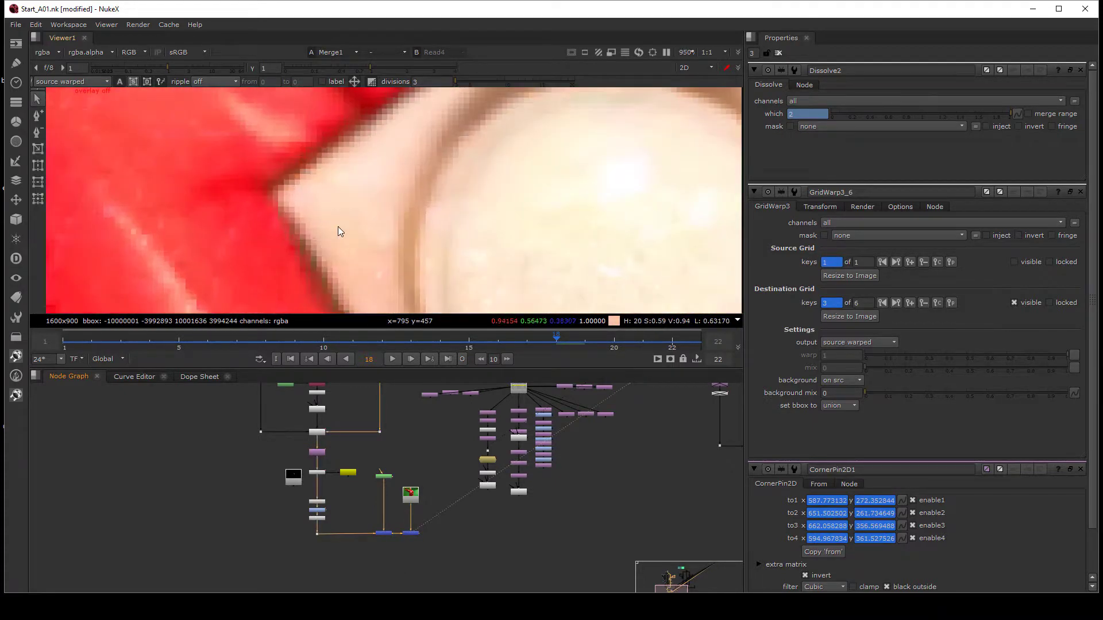
pyautogui.moveTo(337, 227); pyautogui.dragTo(379, 274, button='middle')
pyautogui.scroll(1, 379, 274)
pyautogui.press('2')
pyautogui.press('1')
pyautogui.press('2')
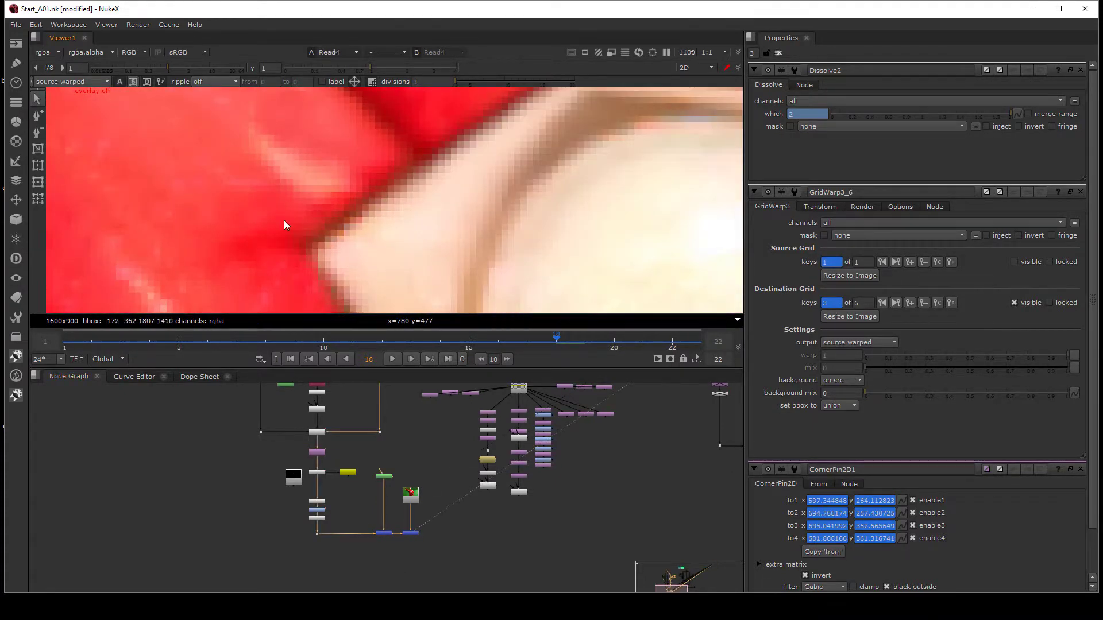
pyautogui.press('1')
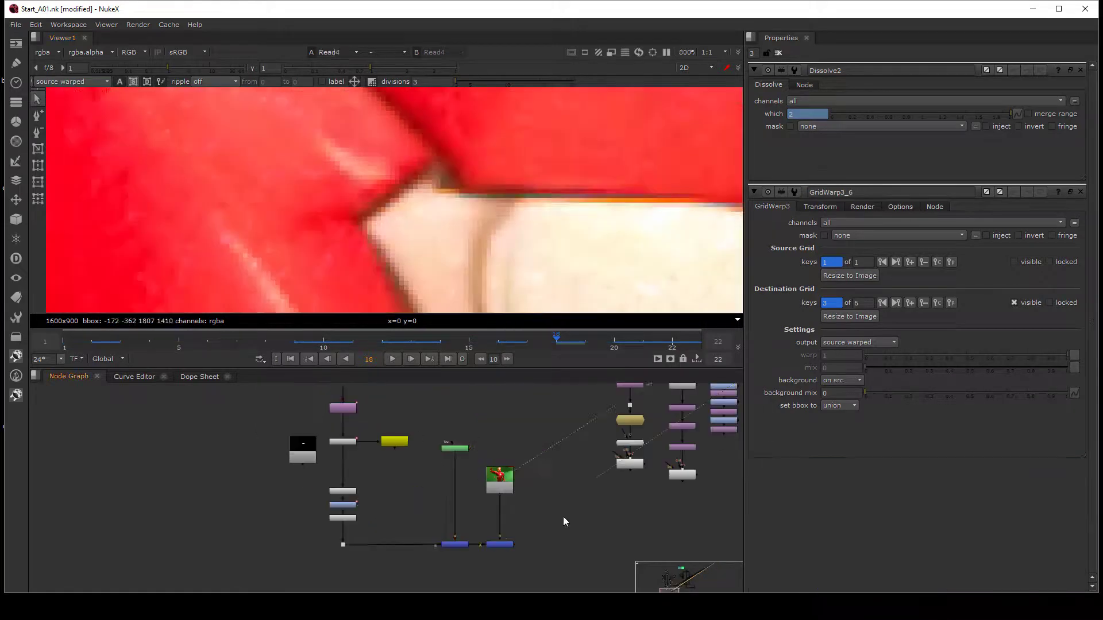
# Step: View Merge1 and open the properties of CornerPin2D3 above Tracker3 to check its filter
pyautogui.press('1')
pyautogui.moveTo(357, 415); pyautogui.dragTo(367, 452, button='middle')
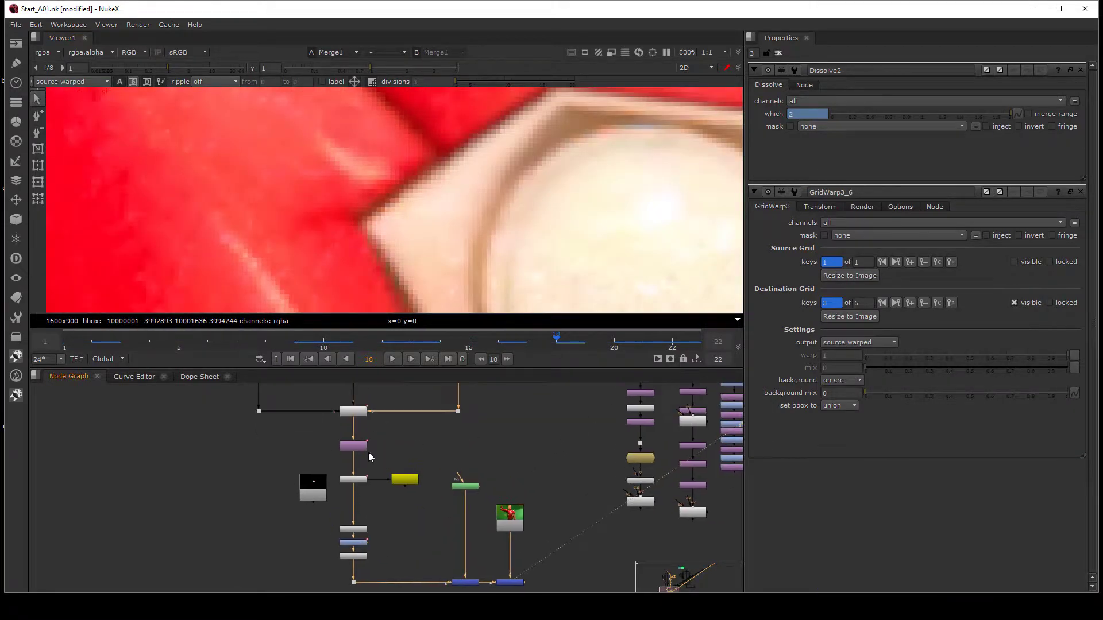
pyautogui.doubleClick(357, 446)
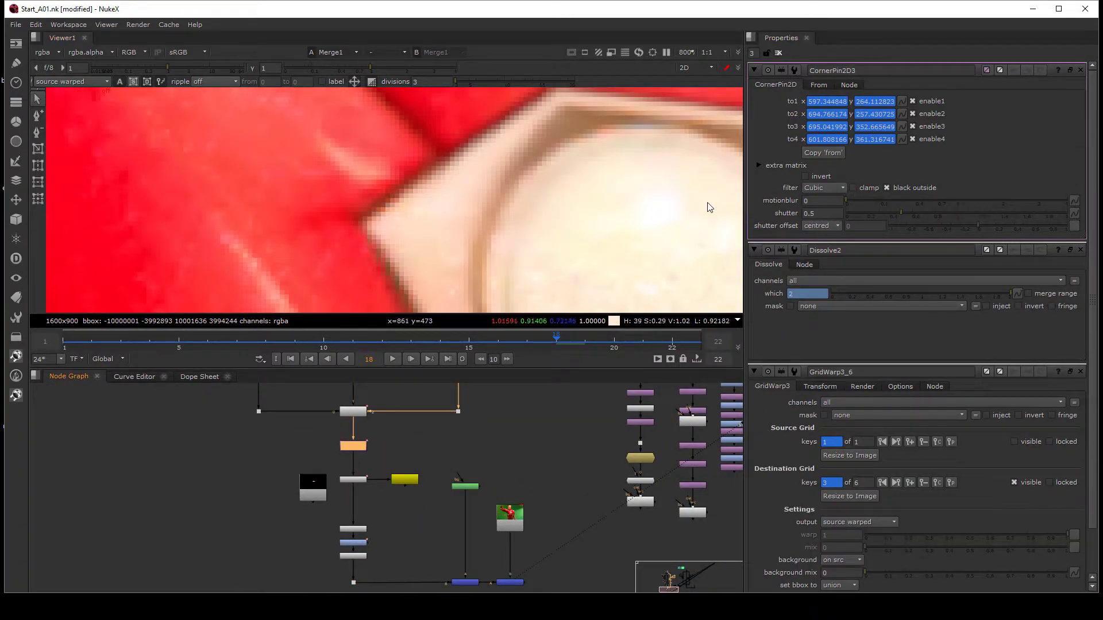
pyautogui.moveTo(508, 568); pyautogui.dragTo(506, 505, button='middle')
pyautogui.click(494, 551)
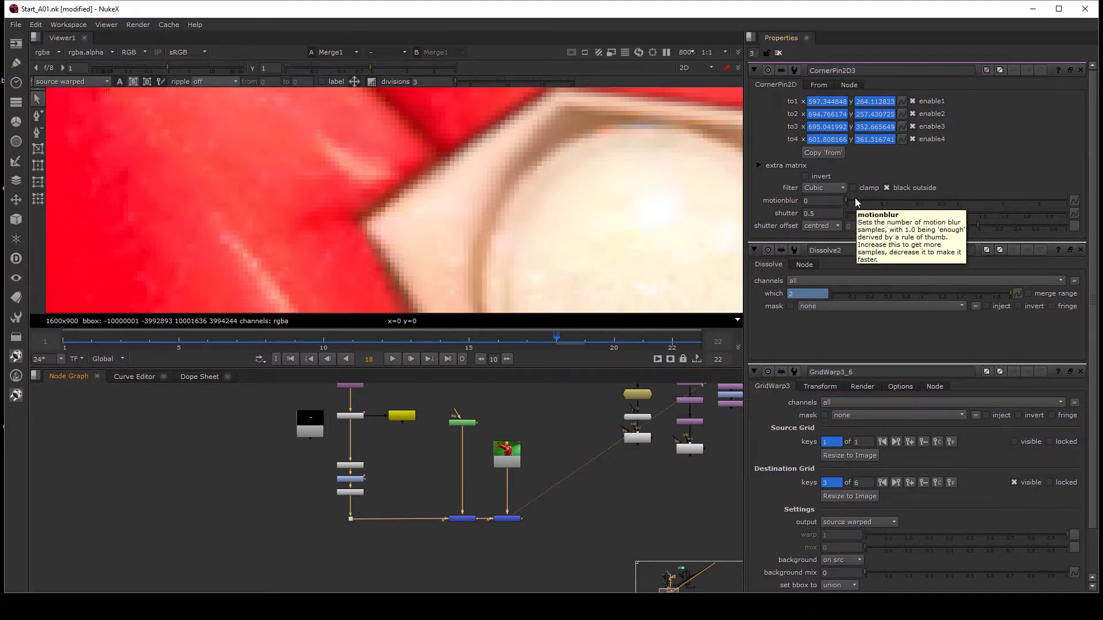
# Step: Check the Cubic-filtered patch in Merge1 against the original Read4 plate once more
pyautogui.moveTo(561, 426); pyautogui.dragTo(497, 551)
pyautogui.press('1')
pyautogui.press('1')
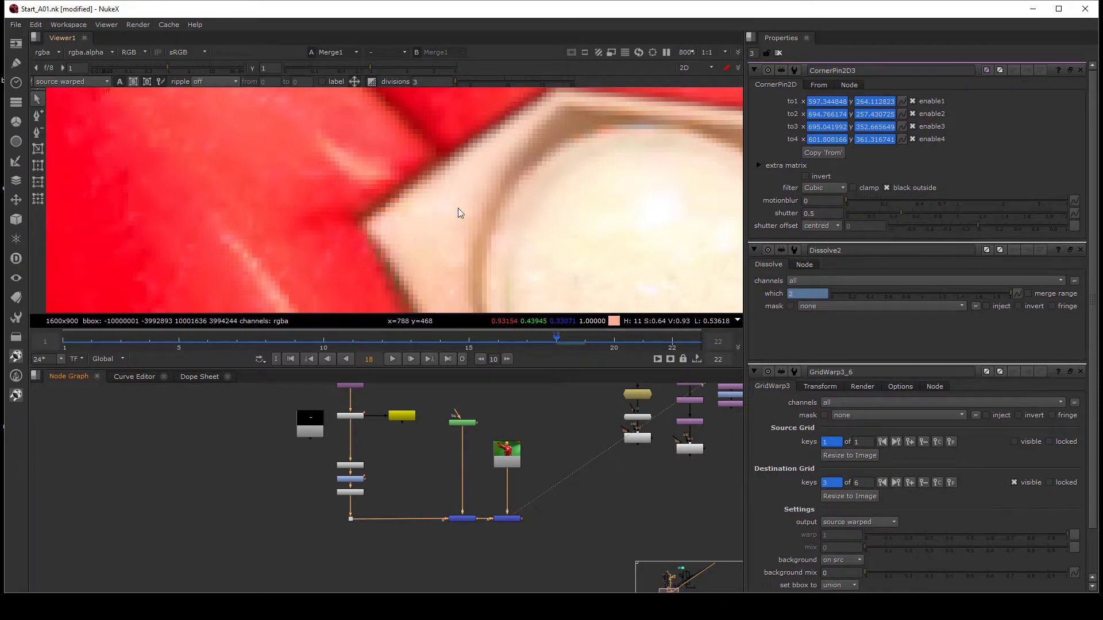
pyautogui.click(510, 459)
pyautogui.press('1')
pyautogui.moveTo(577, 498); pyautogui.dragTo(494, 574)
pyautogui.press('1')
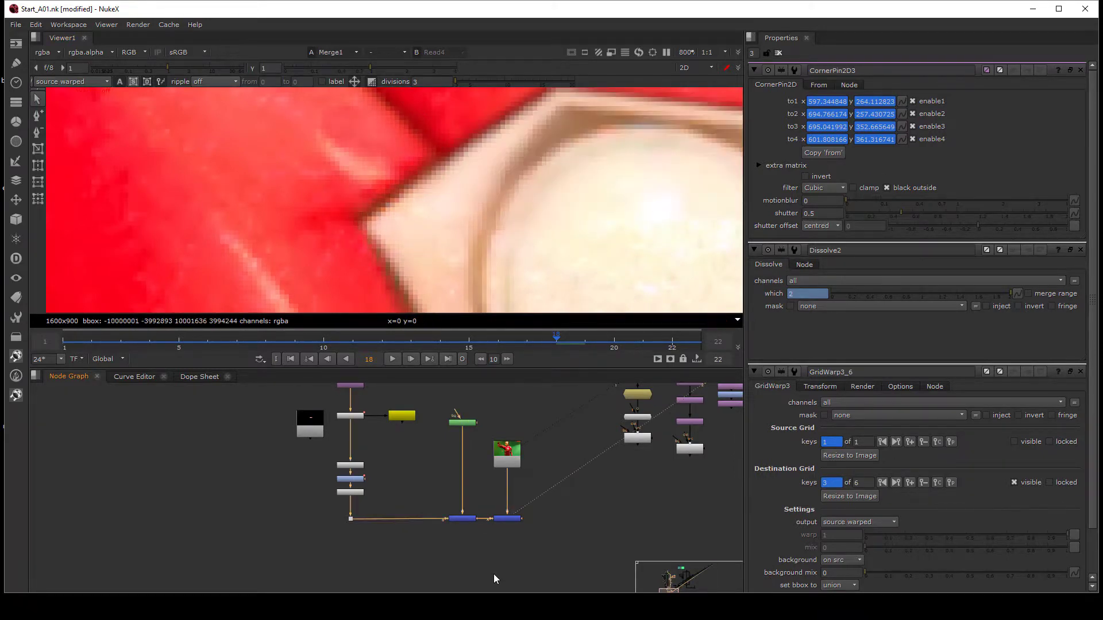
# Step: Open Tracker3's transform settings and set its filter to Lanczos4
pyautogui.scroll(5, 385, 470)
pyautogui.doubleClick(373, 459)
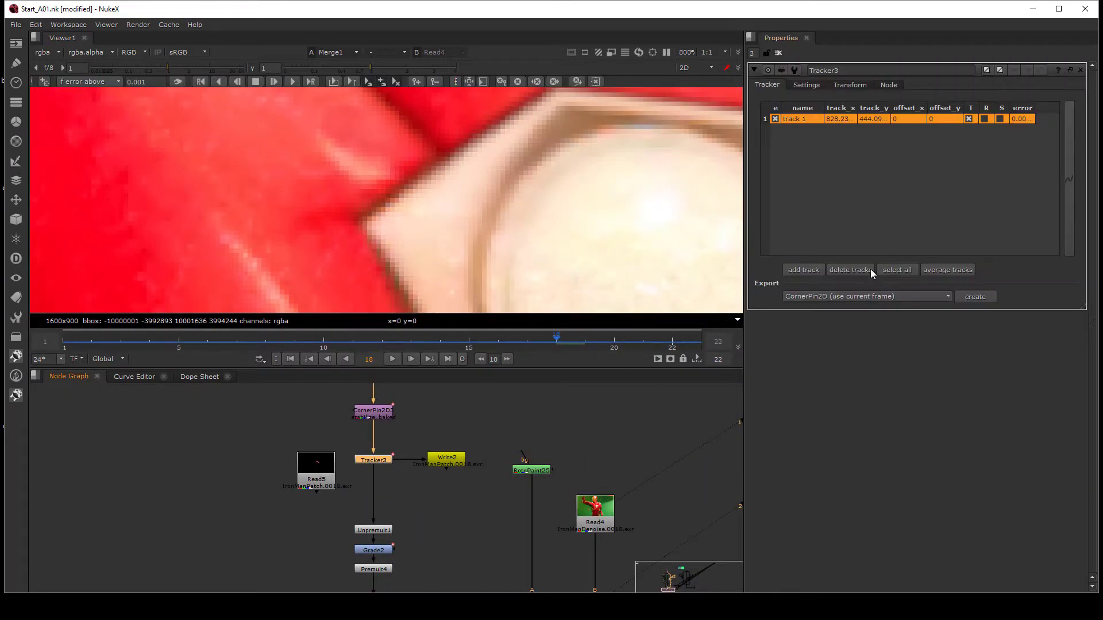
pyautogui.click(853, 86)
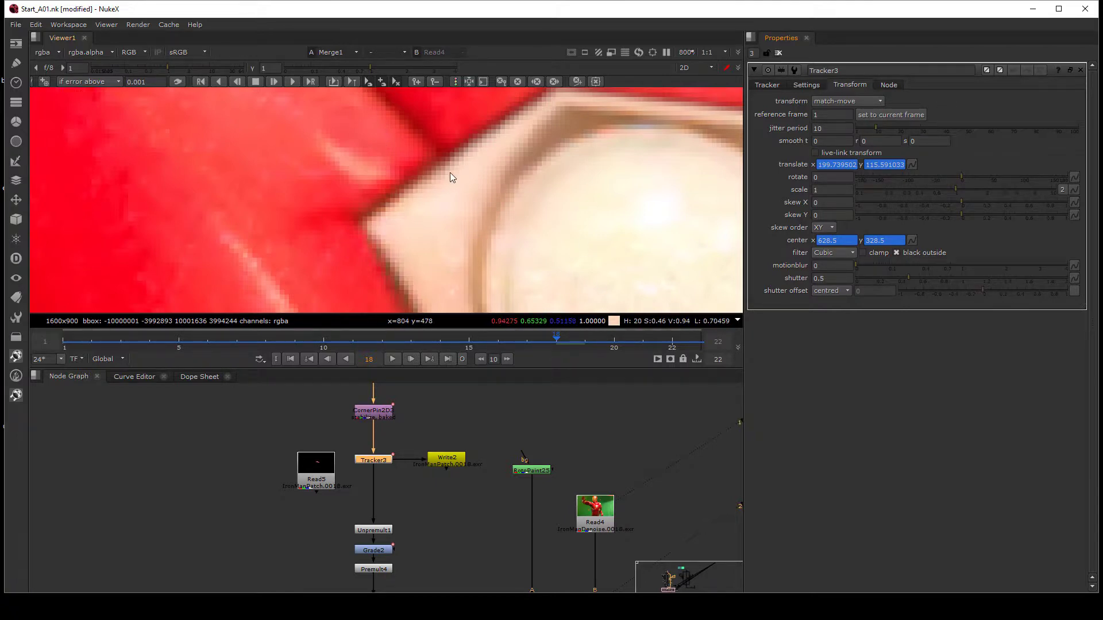
pyautogui.click(833, 253)
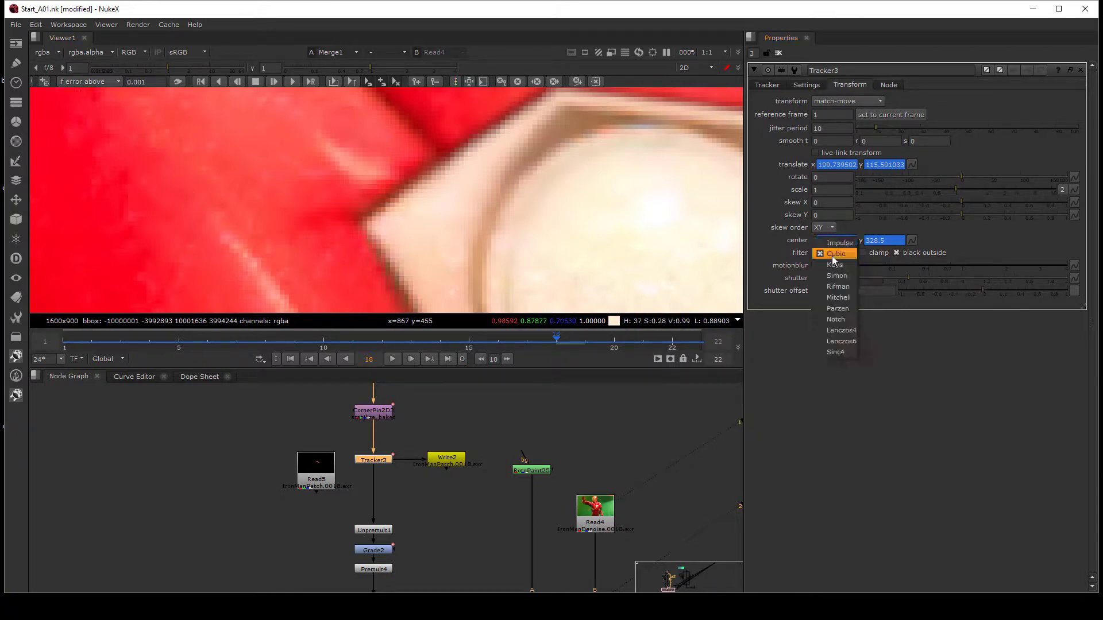
pyautogui.click(843, 331)
# Step: Alternate between Merge1 and Read4 to compare the Lanczos4-filtered patch with the original plate
pyautogui.press('1')
pyautogui.moveTo(626, 516); pyautogui.dragTo(570, 598)
pyautogui.press('2')
pyautogui.press('1')
pyautogui.press('2')
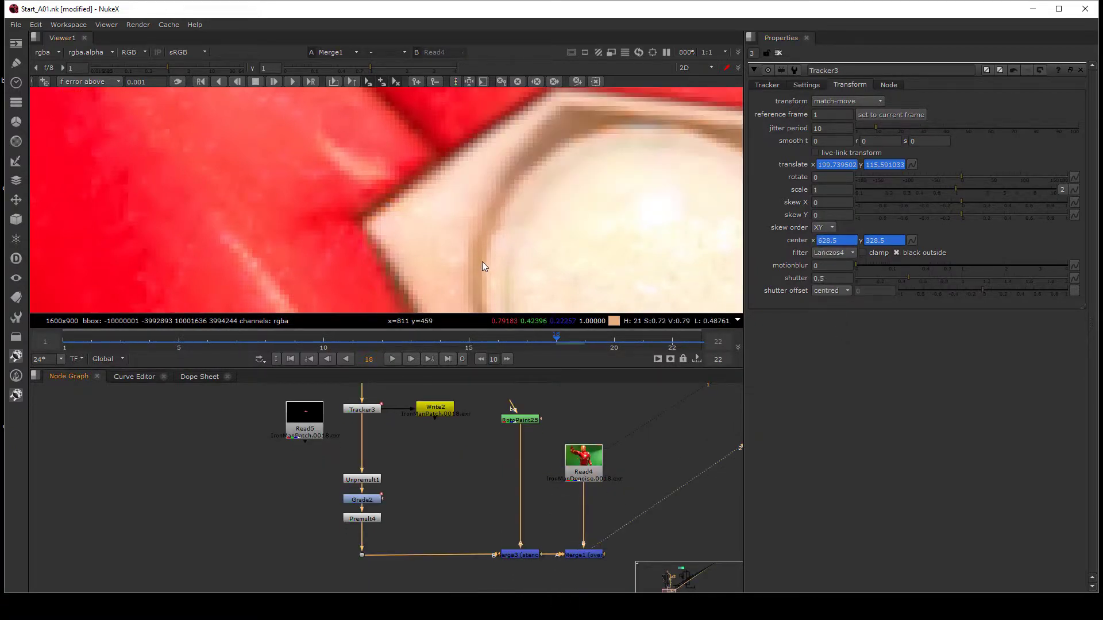
pyautogui.press('1')
pyautogui.press('2')
pyautogui.press('1')
pyautogui.moveTo(608, 500); pyautogui.dragTo(592, 467, button='middle')
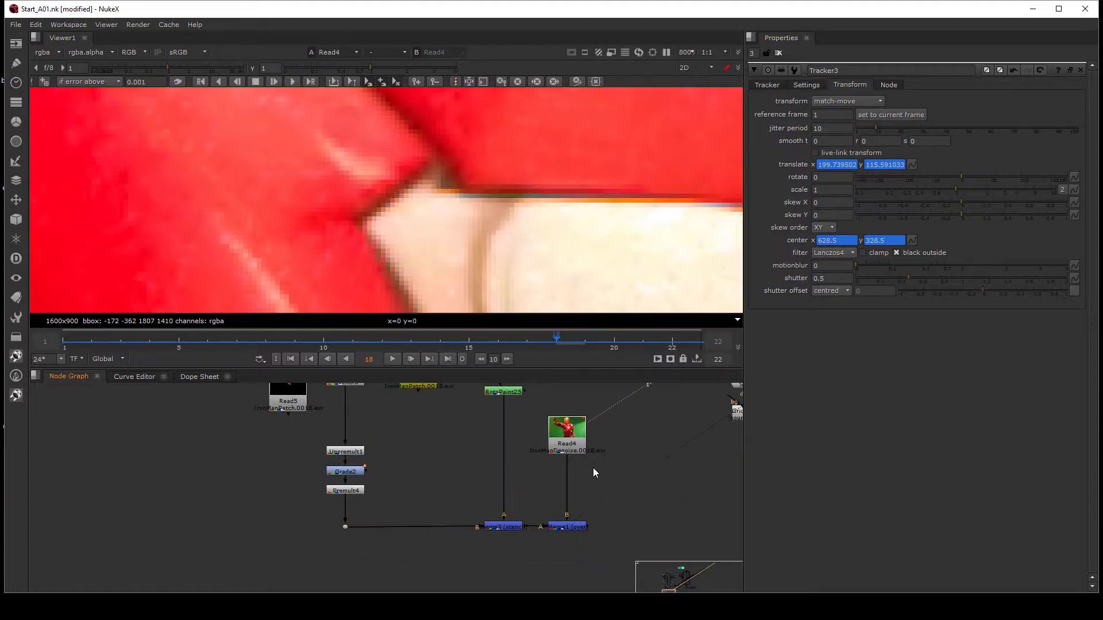
# Step: Examine the whole chest piece in Merge1 and look through the filter options of Tracker3
pyautogui.moveTo(612, 463); pyautogui.dragTo(524, 545)
pyautogui.press('2')
pyautogui.scroll(-2, 452, 194)
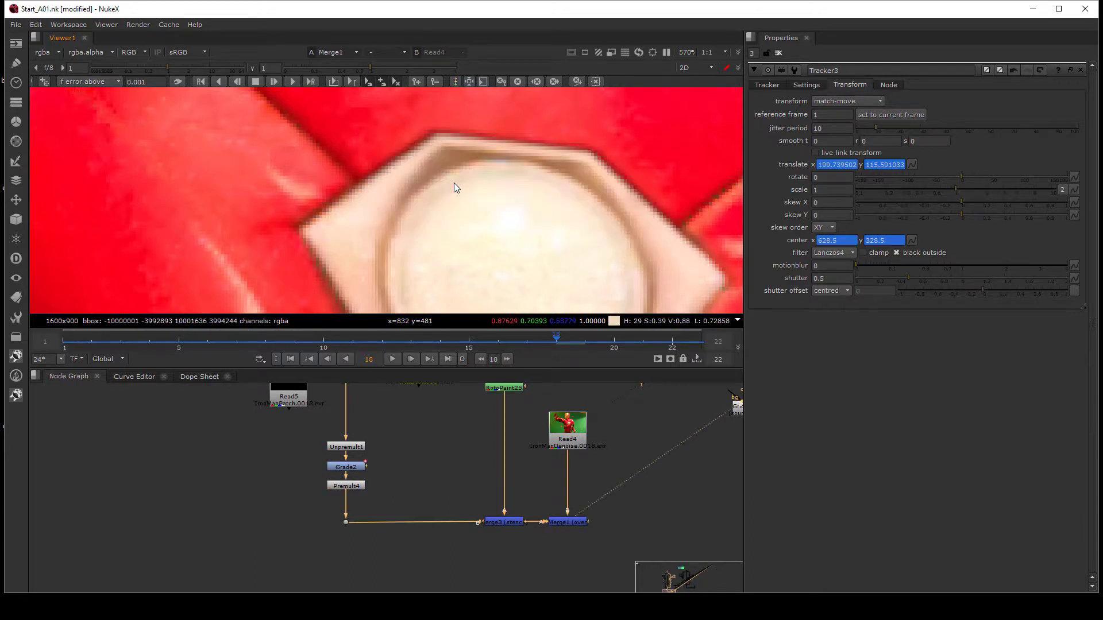
pyautogui.moveTo(631, 494); pyautogui.dragTo(532, 571)
pyautogui.press('1')
pyautogui.click(832, 252)
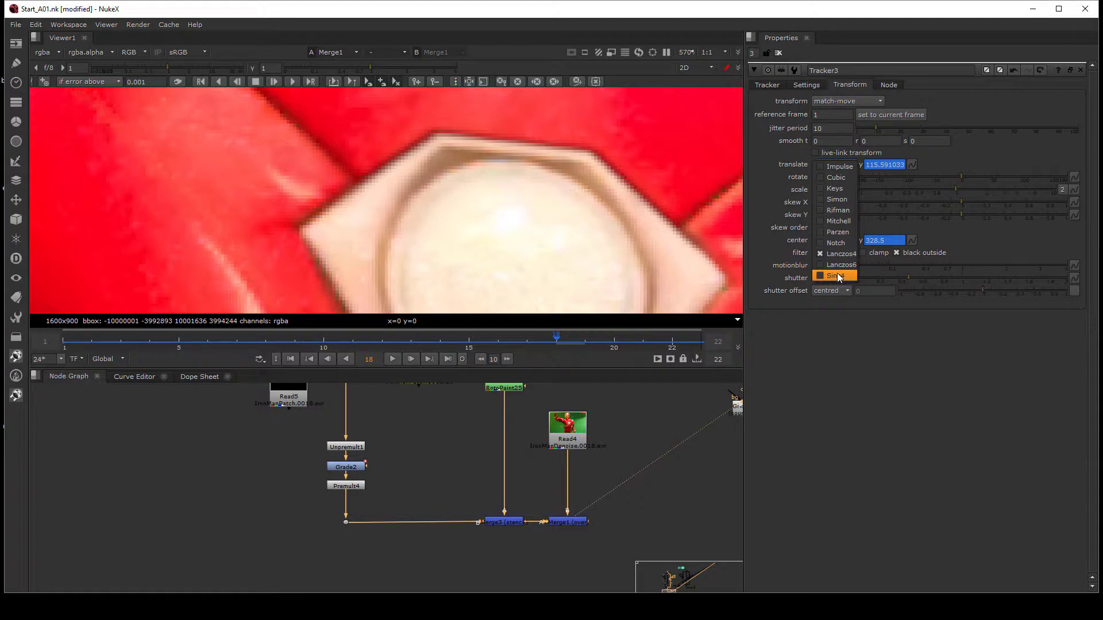
pyautogui.click(565, 561)
pyautogui.moveTo(640, 488); pyautogui.dragTo(523, 571)
pyautogui.click(834, 253)
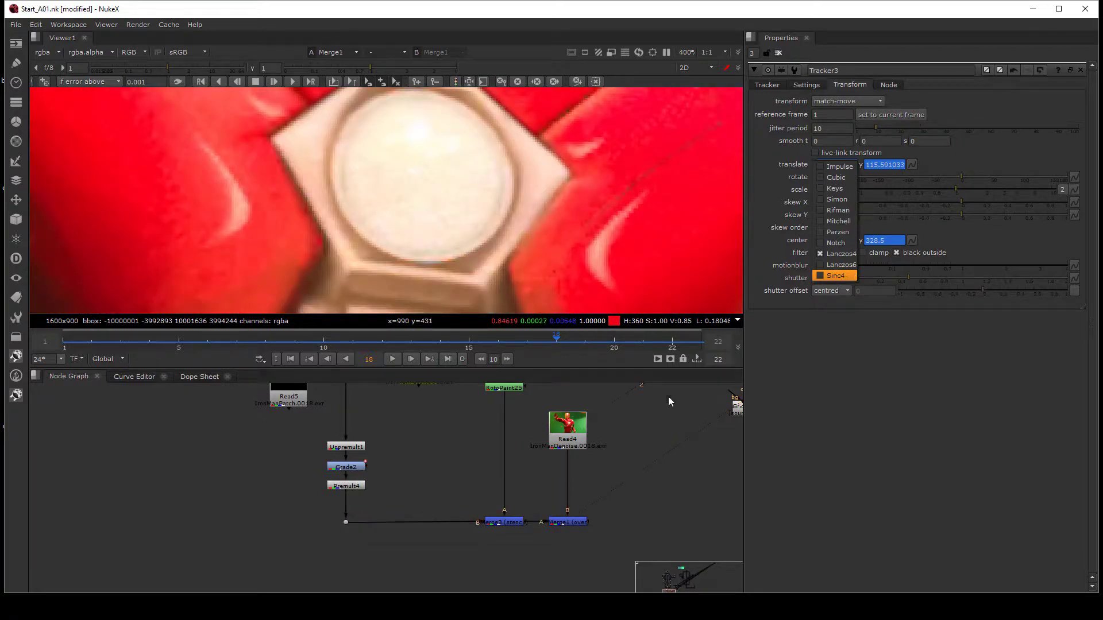
pyautogui.click(667, 407)
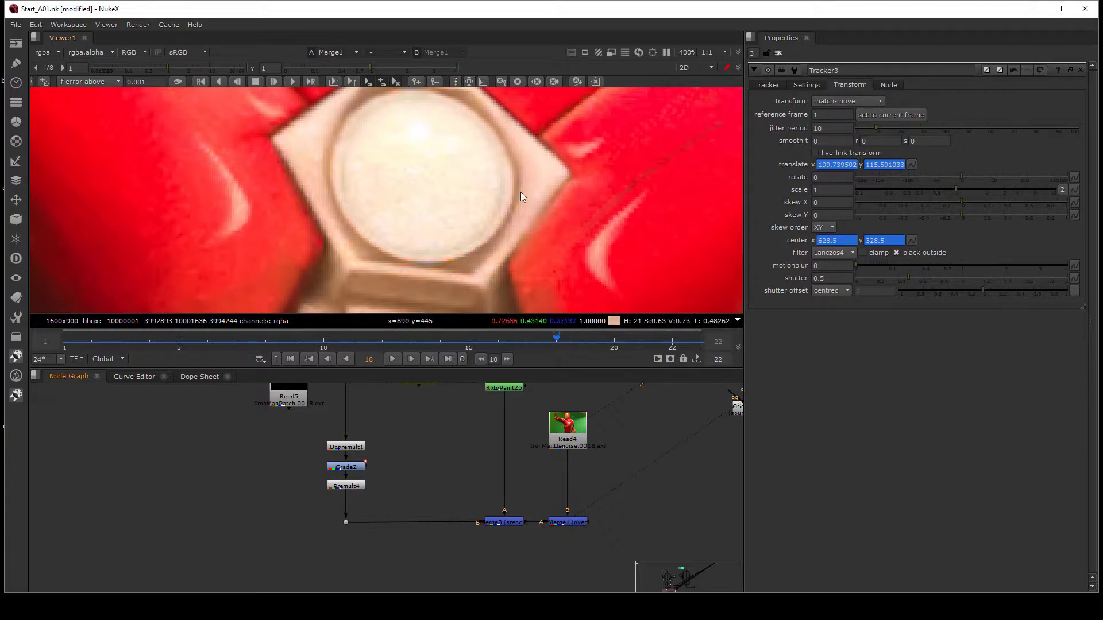
# Step: Add a Transform node to the Read4 plate and set its filter to Sinc4
pyautogui.press('t')
pyautogui.moveTo(629, 428)
pyautogui.mouseDown()
pyautogui.moveTo(568, 429)
pyautogui.moveTo(646, 431)
pyautogui.mouseUp()
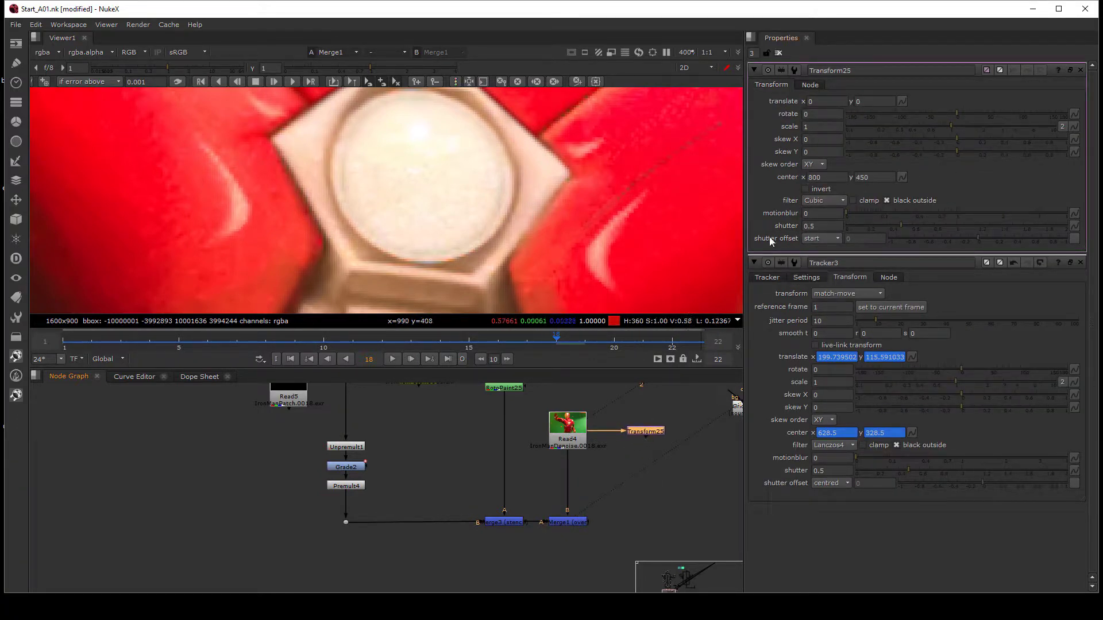
pyautogui.click(805, 188)
pyautogui.click(823, 199)
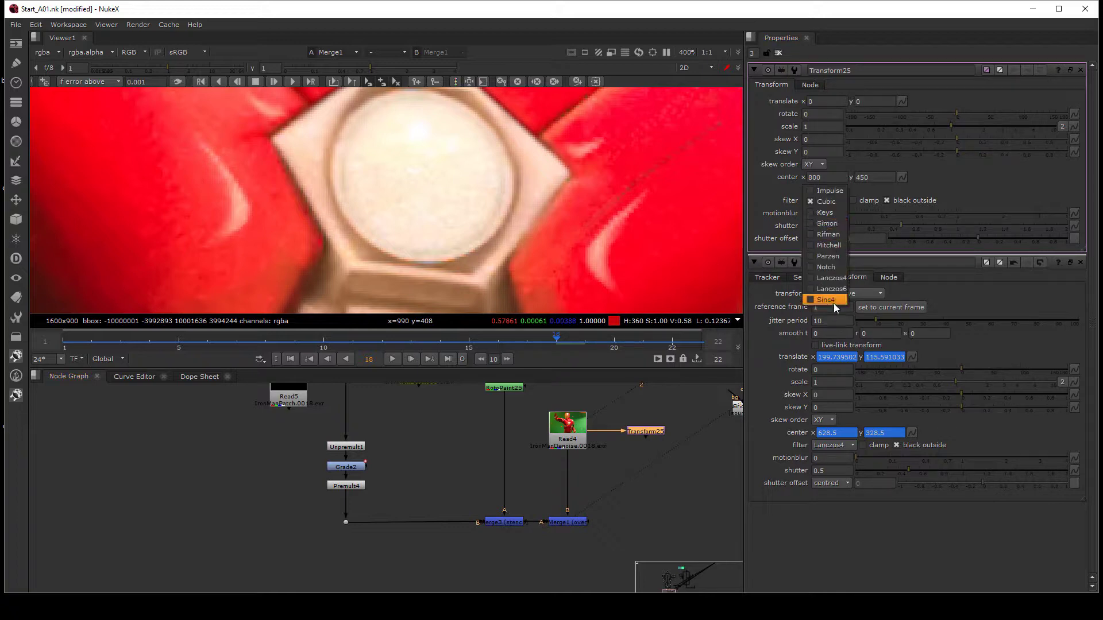
pyautogui.click(833, 304)
# Step: Examine the plate's fine detail around the helmet and its eye openings in the Merge1 view
pyautogui.scroll(-3, 513, 177)
pyautogui.moveTo(512, 176); pyautogui.dragTo(543, 243, button='middle')
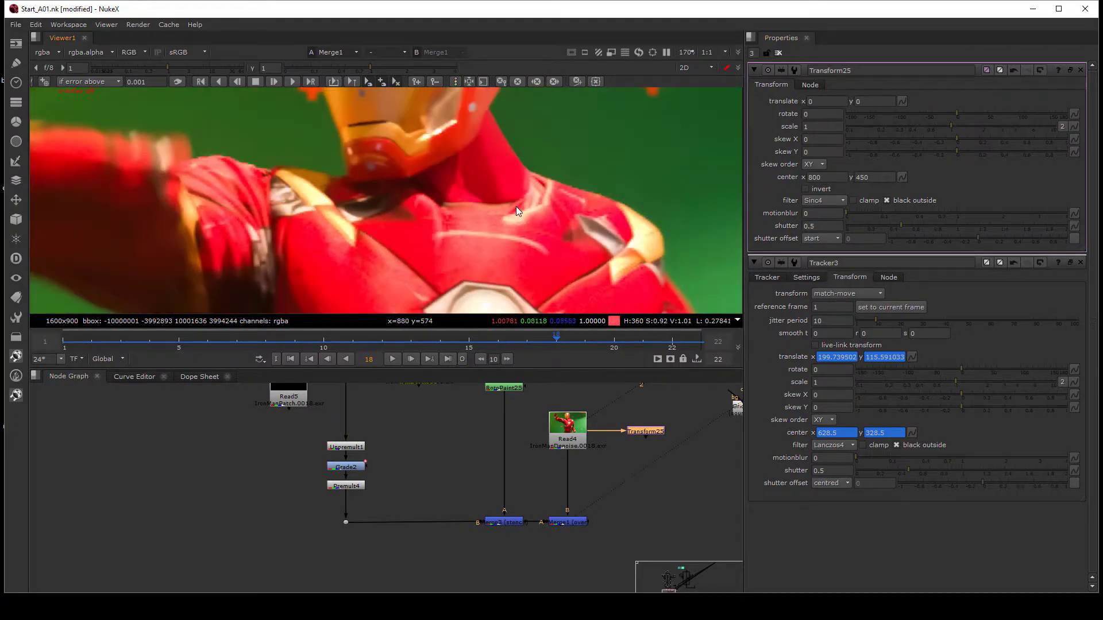
pyautogui.scroll(-2, 516, 205)
pyautogui.moveTo(516, 205); pyautogui.dragTo(588, 276, button='middle')
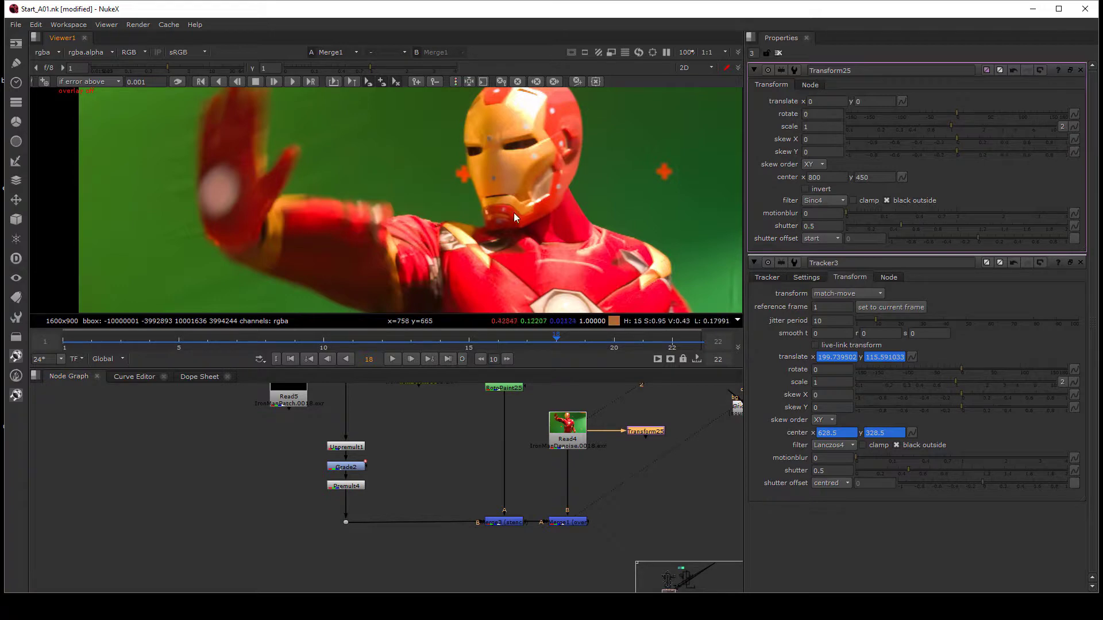
pyautogui.scroll(10, 526, 202)
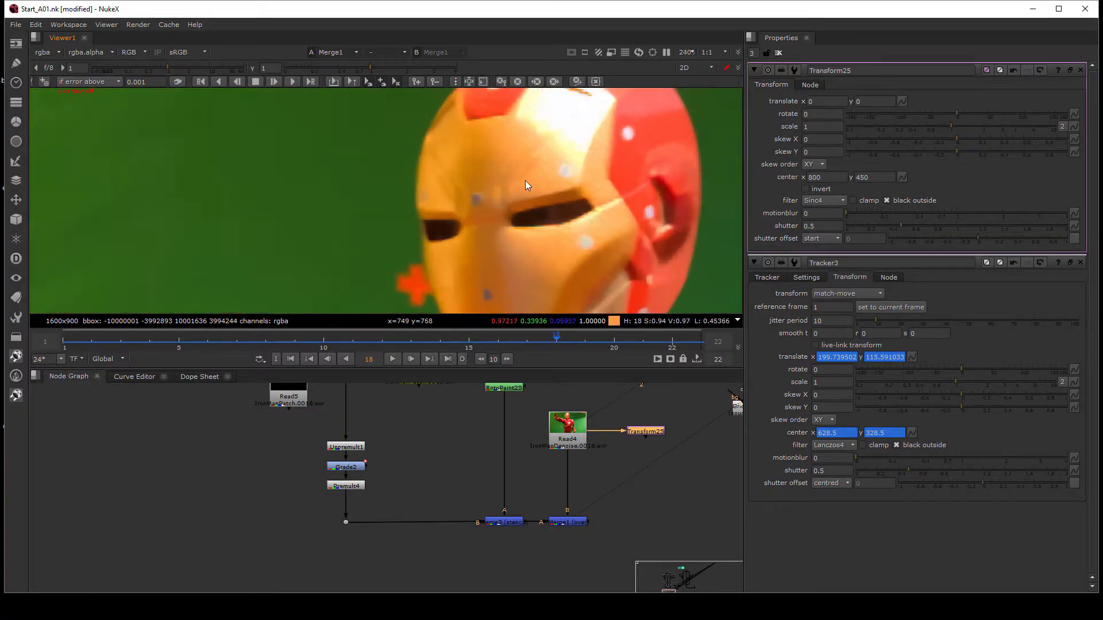
pyautogui.scroll(-2, 616, 204)
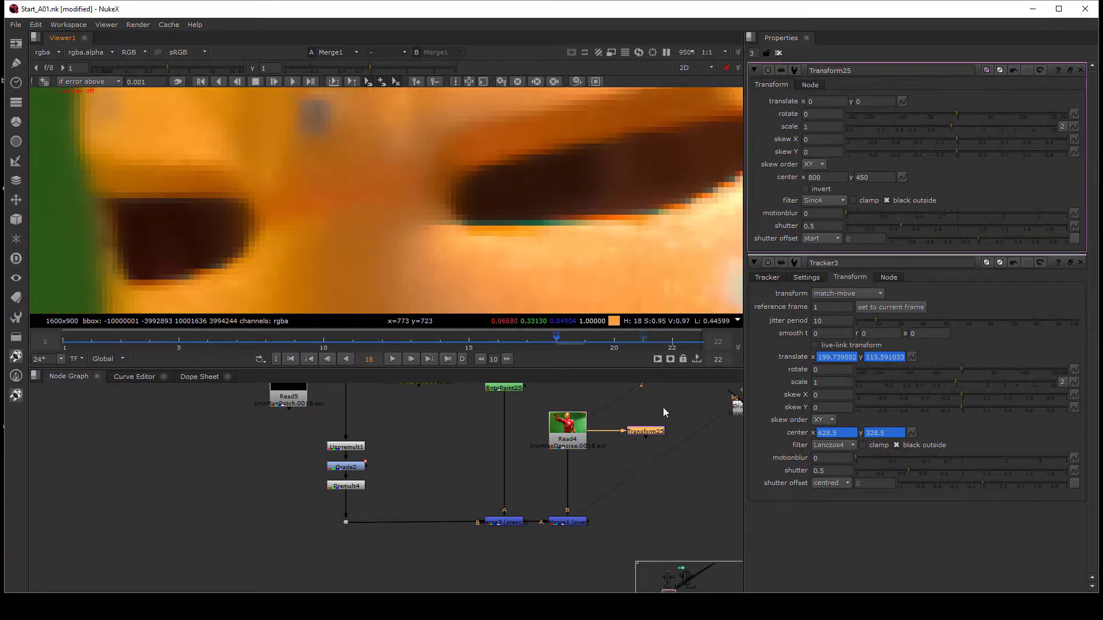
# Step: Set Transform25's vertical translate to -0.5 and alternate the viewer between Read4 and Transform25
pyautogui.click(880, 101)
pyautogui.scroll(-1, 881, 101)
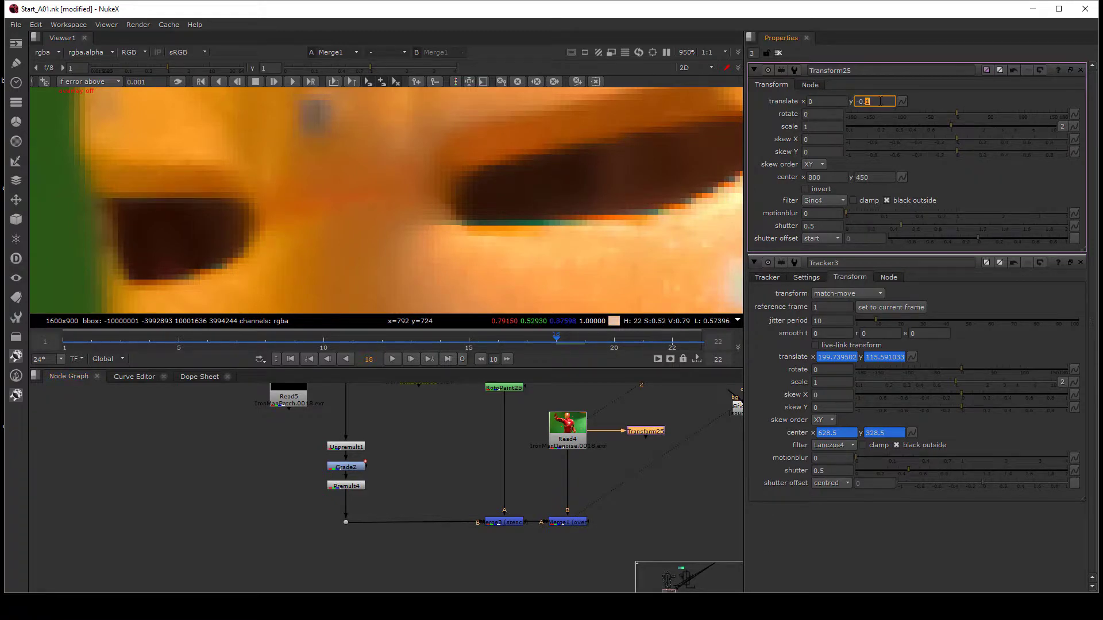
pyautogui.click(567, 437)
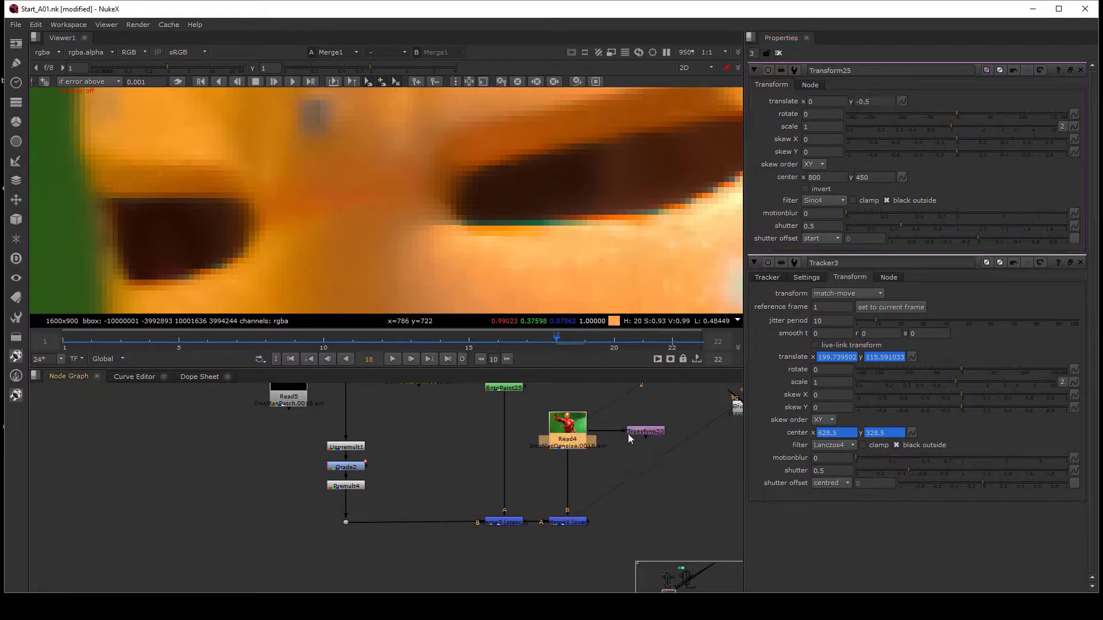
pyautogui.press('1')
pyautogui.click(643, 432)
pyautogui.press('2')
pyautogui.press('1')
pyautogui.press('2')
# Step: Examine the pixels along the helmet's eye opening, comparing the Sinc4-filtered Transform25 with the original Read4 plate
pyautogui.scroll(5, 598, 192)
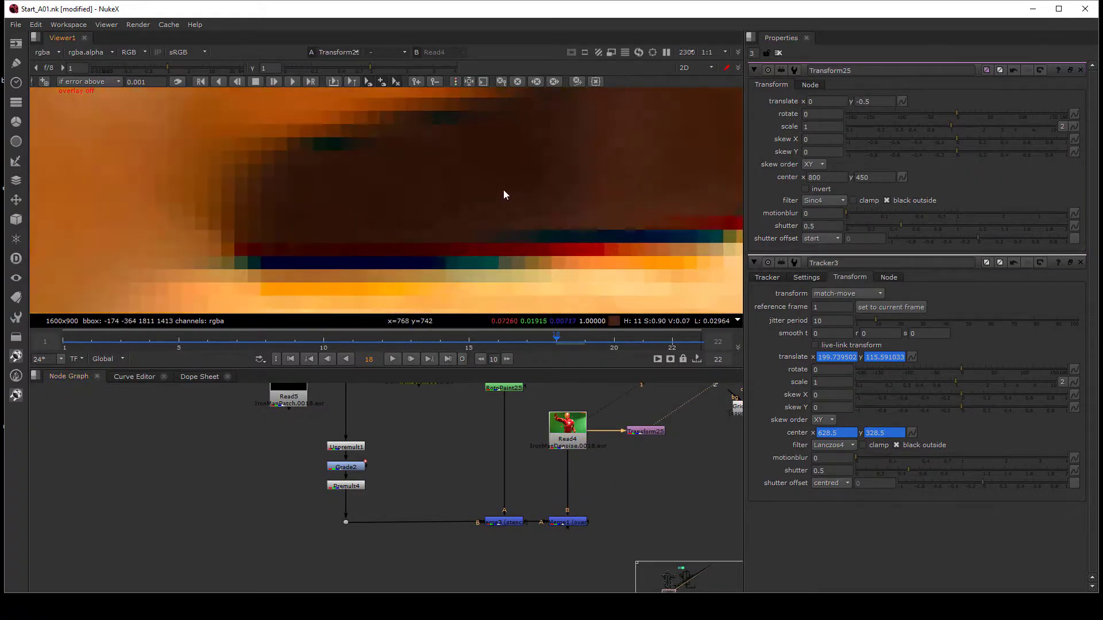
pyautogui.moveTo(504, 189); pyautogui.dragTo(374, 164, button='middle')
pyautogui.scroll(-7, 615, 138)
pyautogui.scroll(-3, 614, 143)
pyautogui.scroll(4, 599, 224)
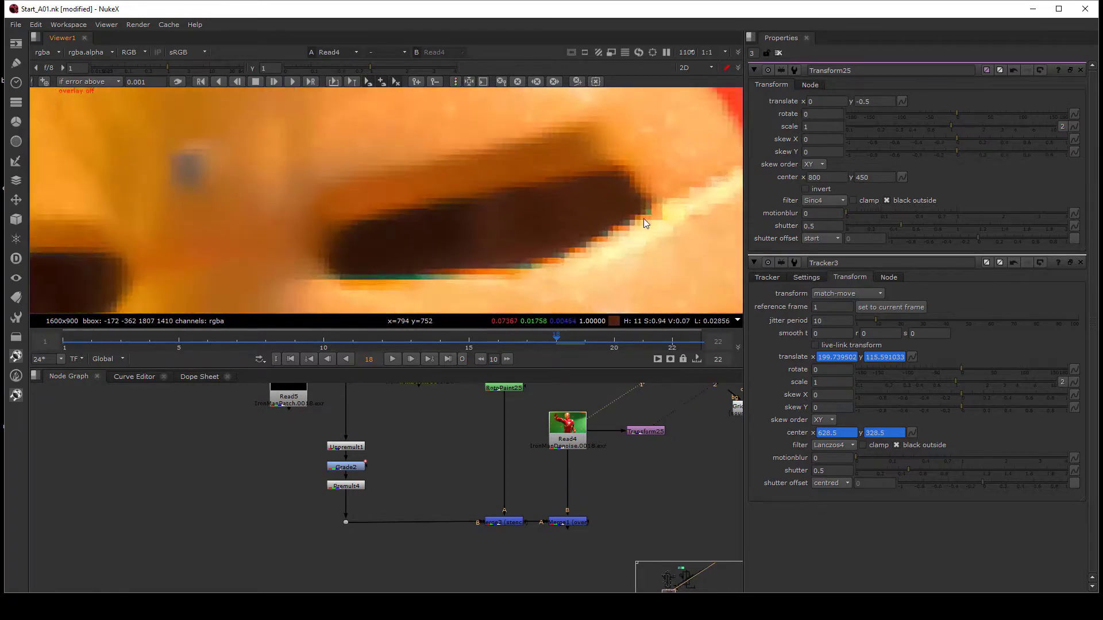
pyautogui.scroll(2, 620, 173)
pyautogui.moveTo(621, 177); pyautogui.dragTo(619, 168, button='middle')
pyautogui.scroll(4, 620, 167)
pyautogui.press('space')
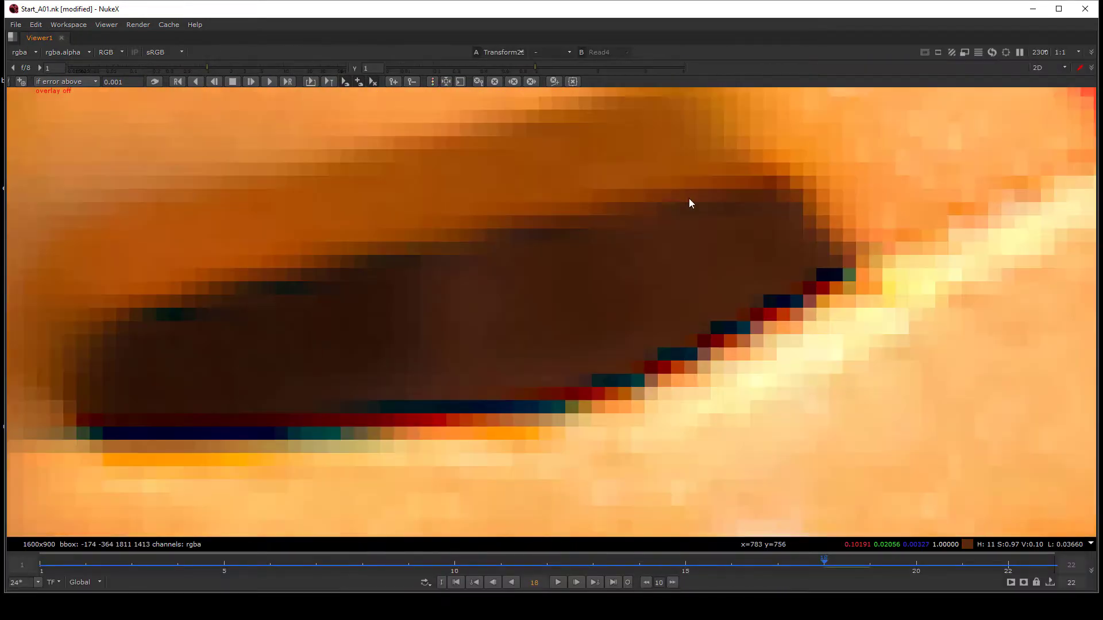
pyautogui.moveTo(689, 201); pyautogui.dragTo(766, 143, button='middle')
pyautogui.press('1')
pyautogui.press('2')
pyautogui.scroll(-4, 635, 373)
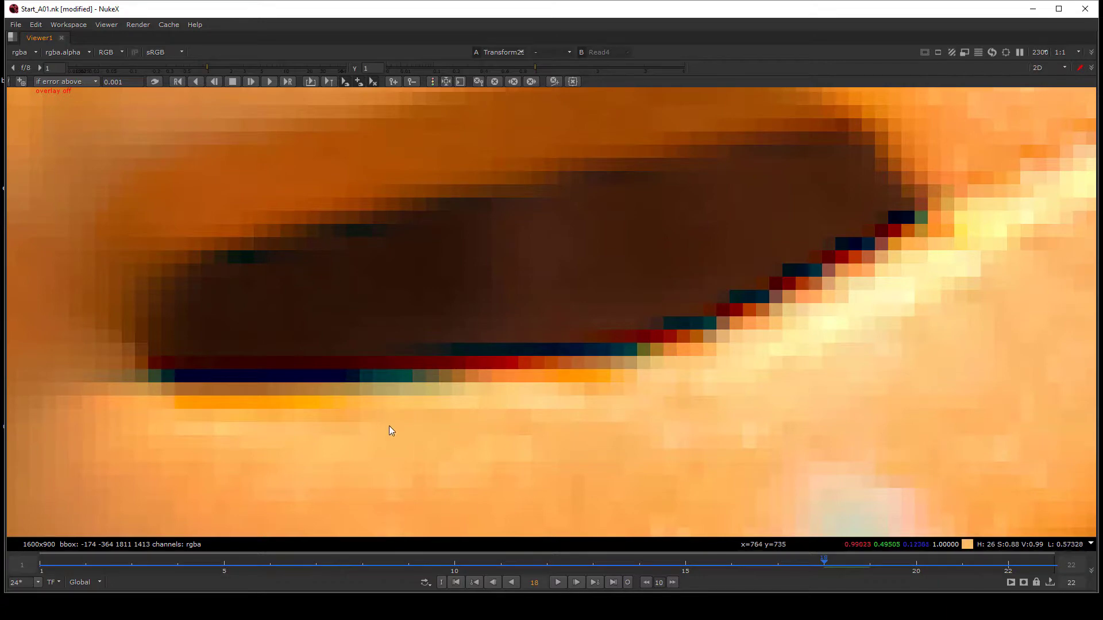
pyautogui.press('space')
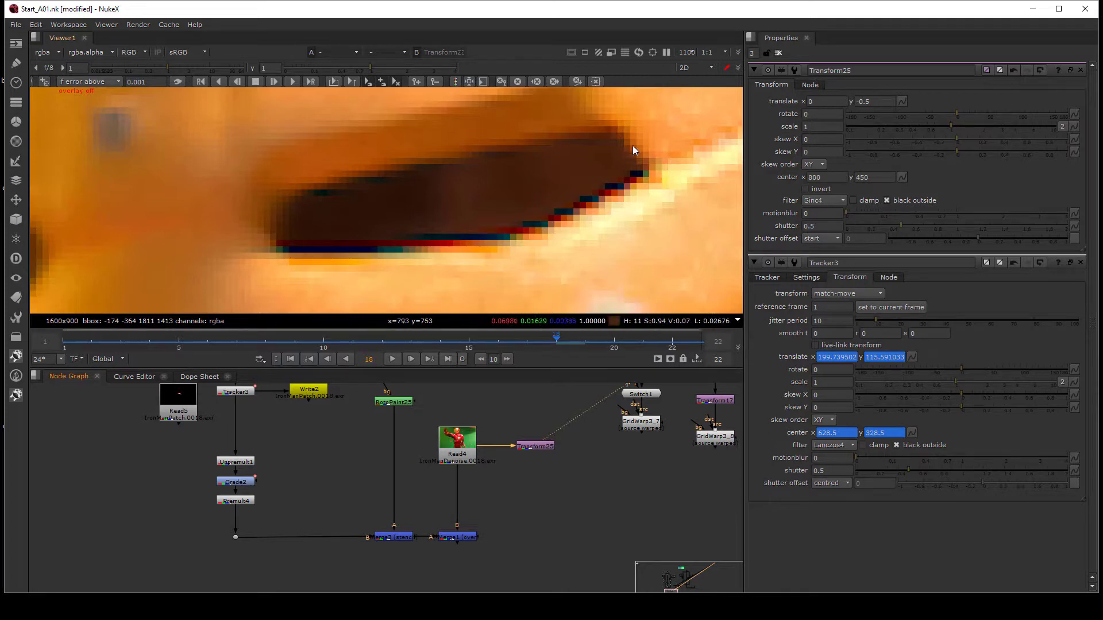
# Step: Duplicate Transform25, connect the copy to Read4 and open its properties
pyautogui.moveTo(584, 456); pyautogui.dragTo(575, 416, button='middle')
pyautogui.moveTo(526, 410); pyautogui.dragTo(554, 447)
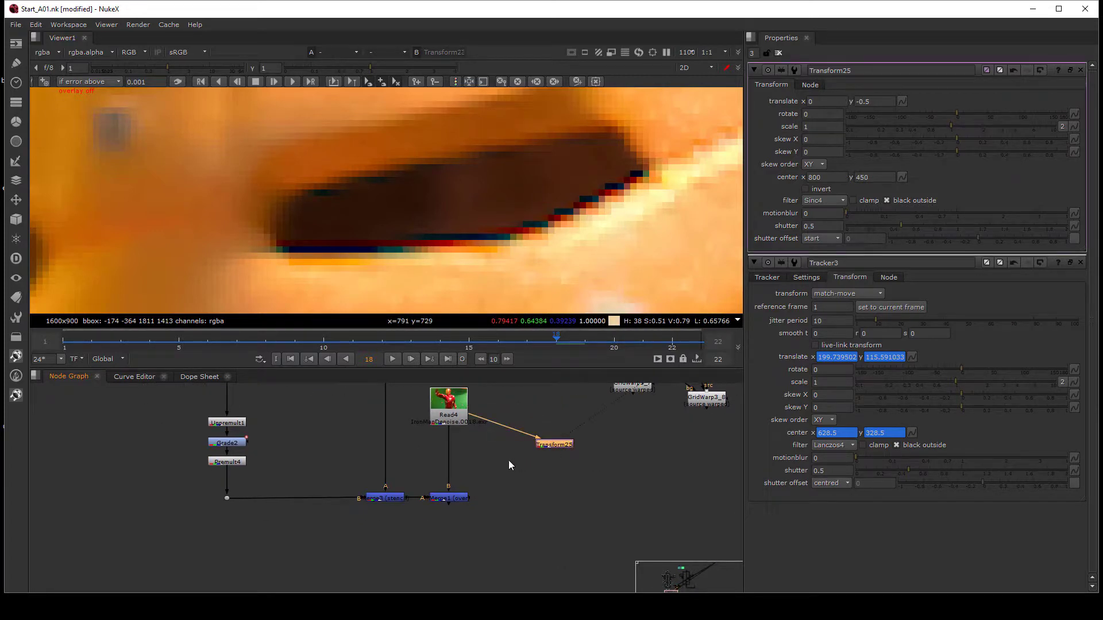
pyautogui.click(507, 459)
pyautogui.scroll(2, 515, 456)
pyautogui.click(555, 443)
pyautogui.hotkey('ctrl', 'c')
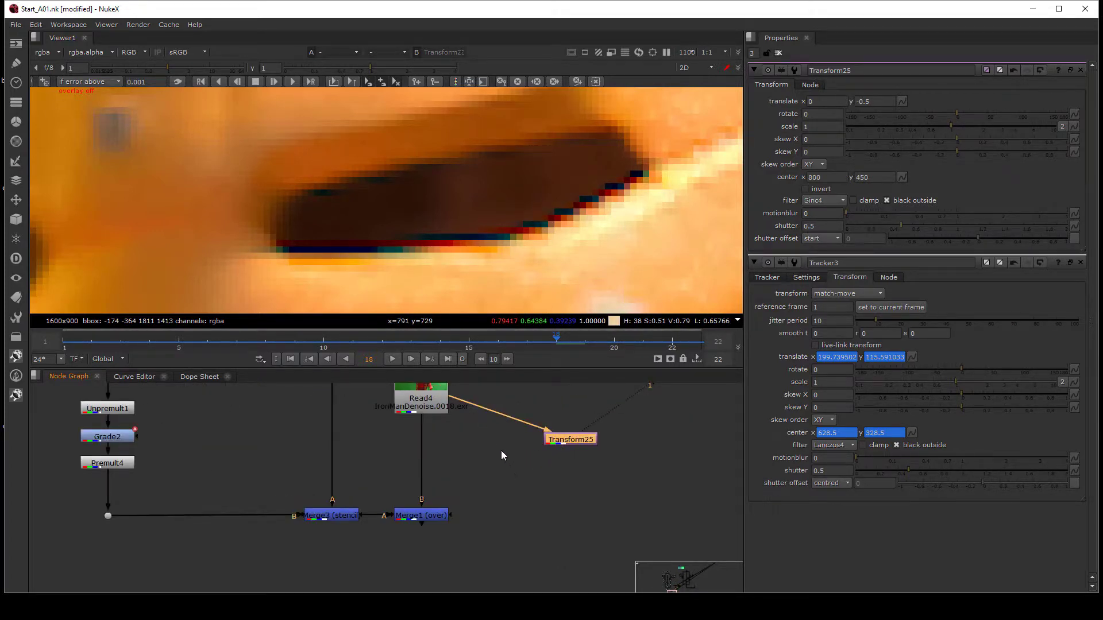
pyautogui.click(500, 451)
pyautogui.hotkey('ctrl', 'v')
pyautogui.moveTo(500, 451); pyautogui.dragTo(431, 391)
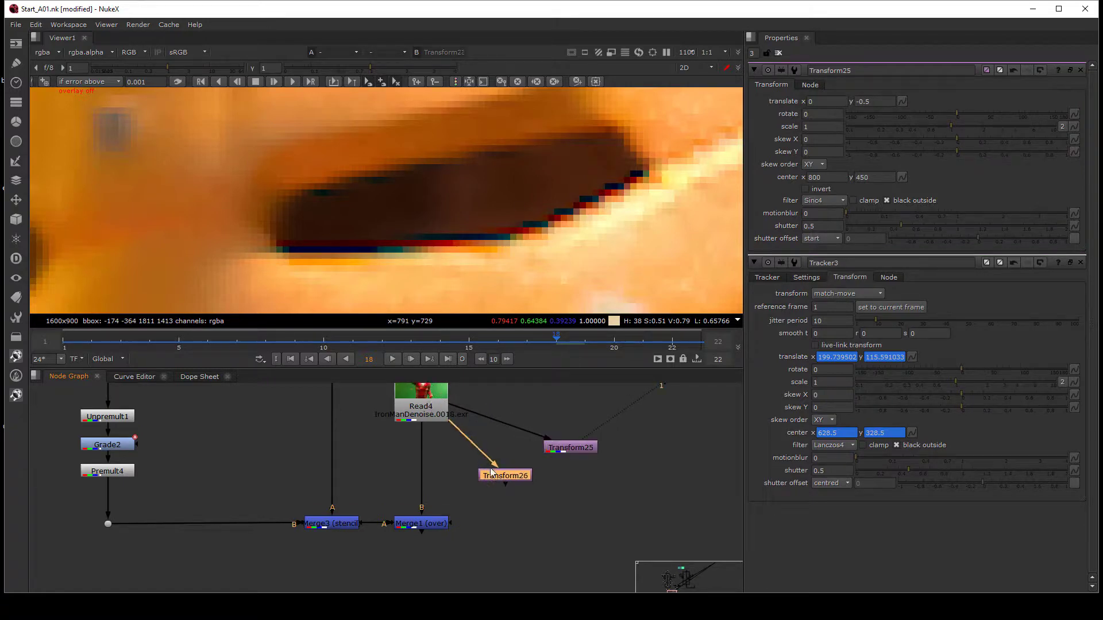
pyautogui.doubleClick(488, 466)
# Step: Set the copied Transform's filter to Cubic and view it to compare against the Sinc4-filtered Transform25
pyautogui.click(832, 201)
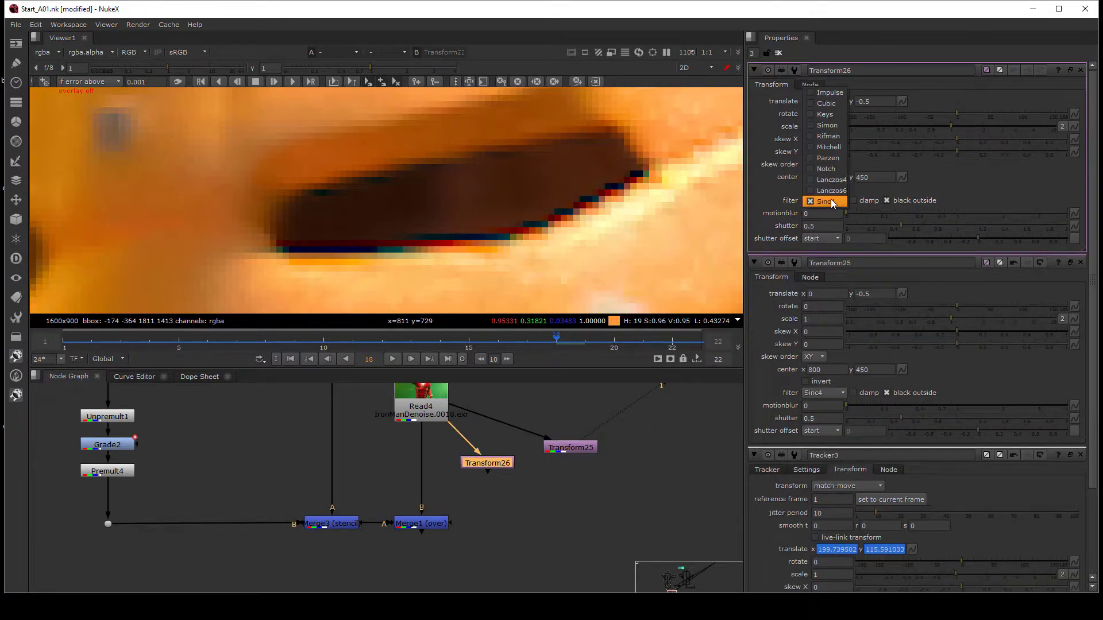
pyautogui.click(825, 104)
pyautogui.moveTo(629, 494); pyautogui.dragTo(600, 480, button='middle')
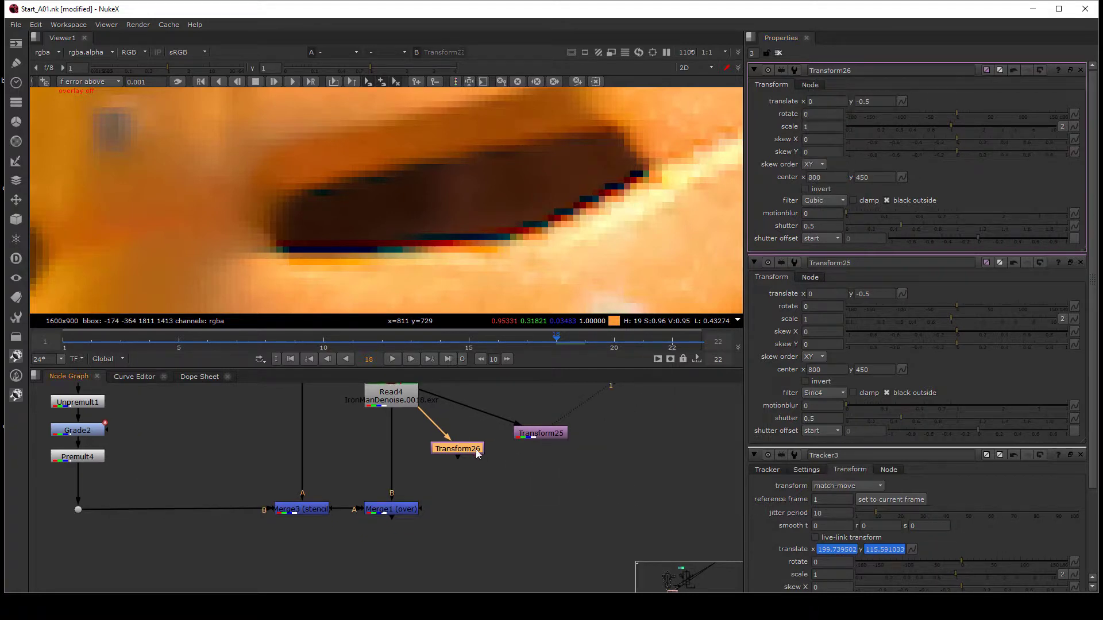
pyautogui.moveTo(476, 450); pyautogui.dragTo(484, 454)
pyautogui.press('1')
pyautogui.click(558, 439)
pyautogui.moveTo(557, 439); pyautogui.dragTo(582, 448)
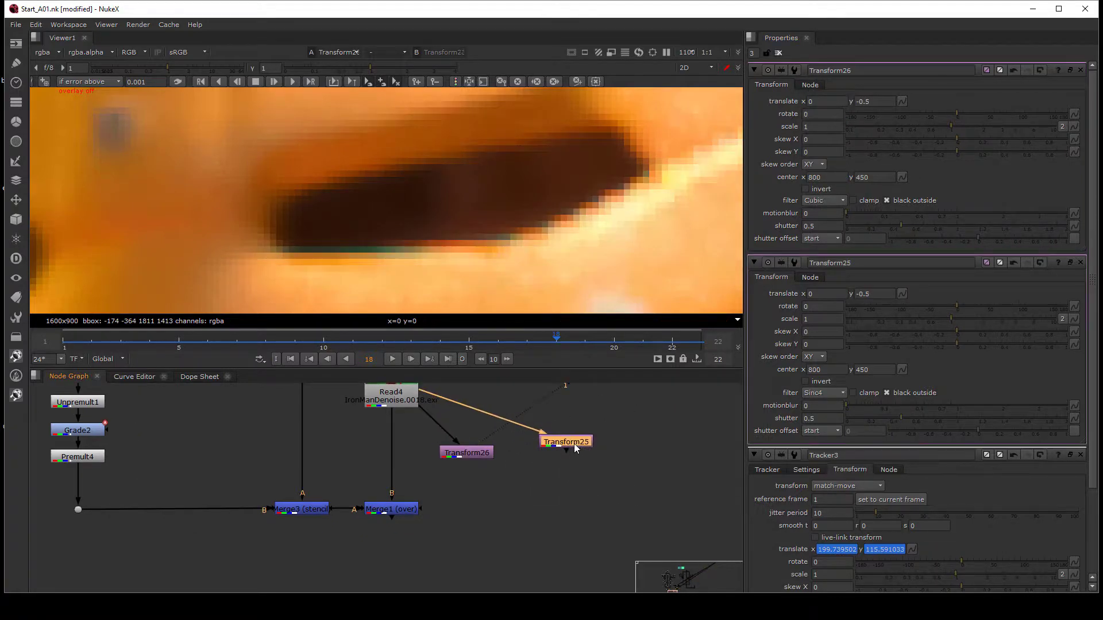
# Step: Set Transform26's filter to Lanczos4 and compare its eye edges with the Sinc4-filtered Transform25
pyautogui.click(460, 457)
pyautogui.click(825, 200)
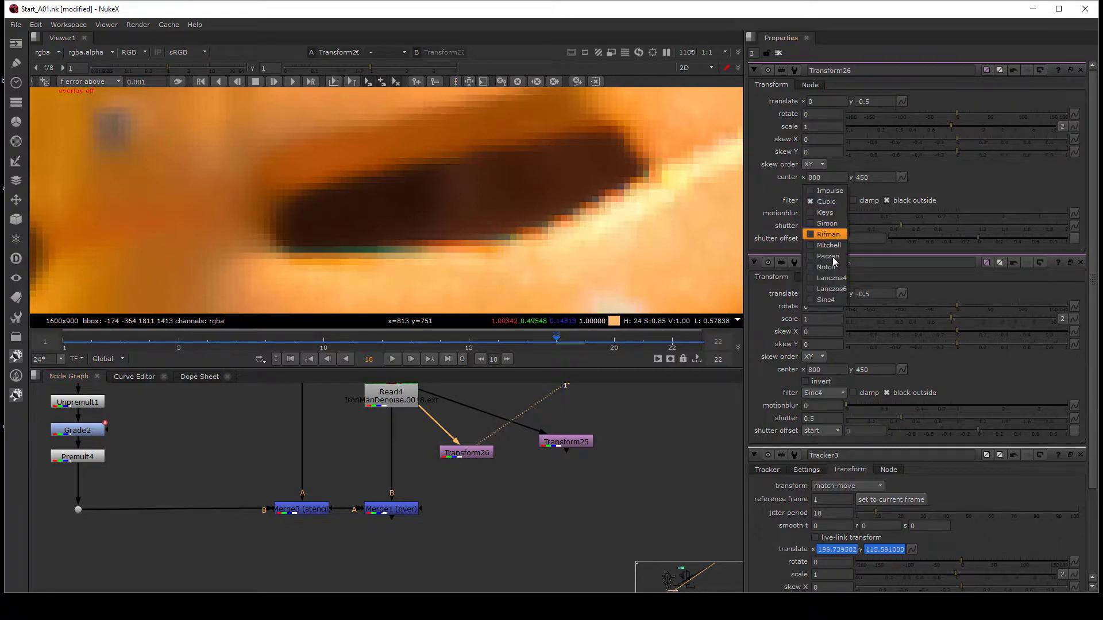
pyautogui.click(829, 279)
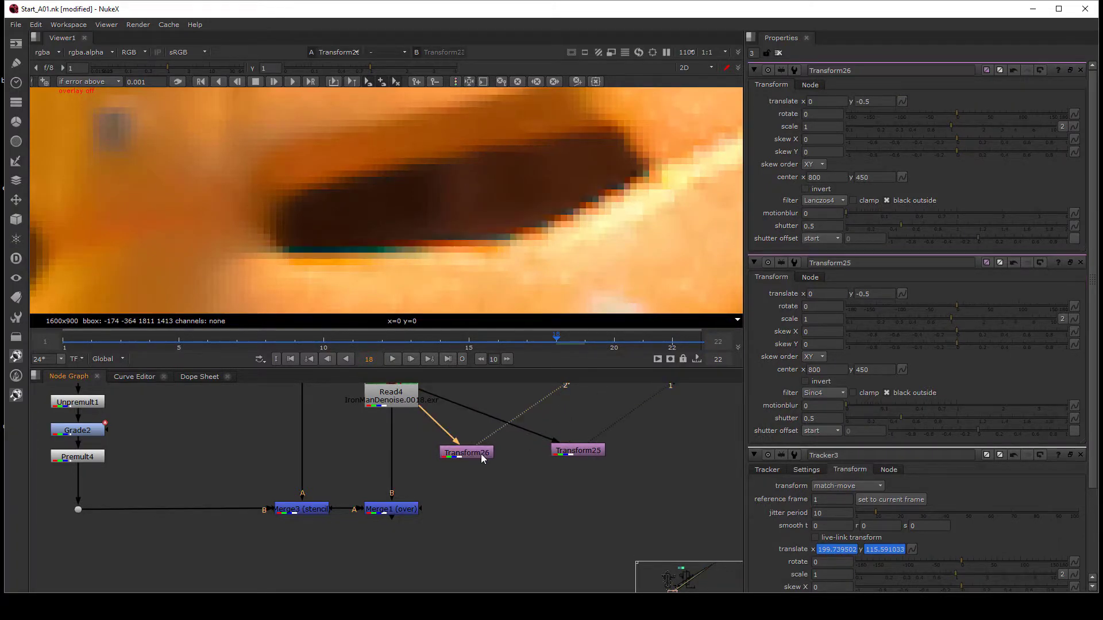
pyautogui.press('1')
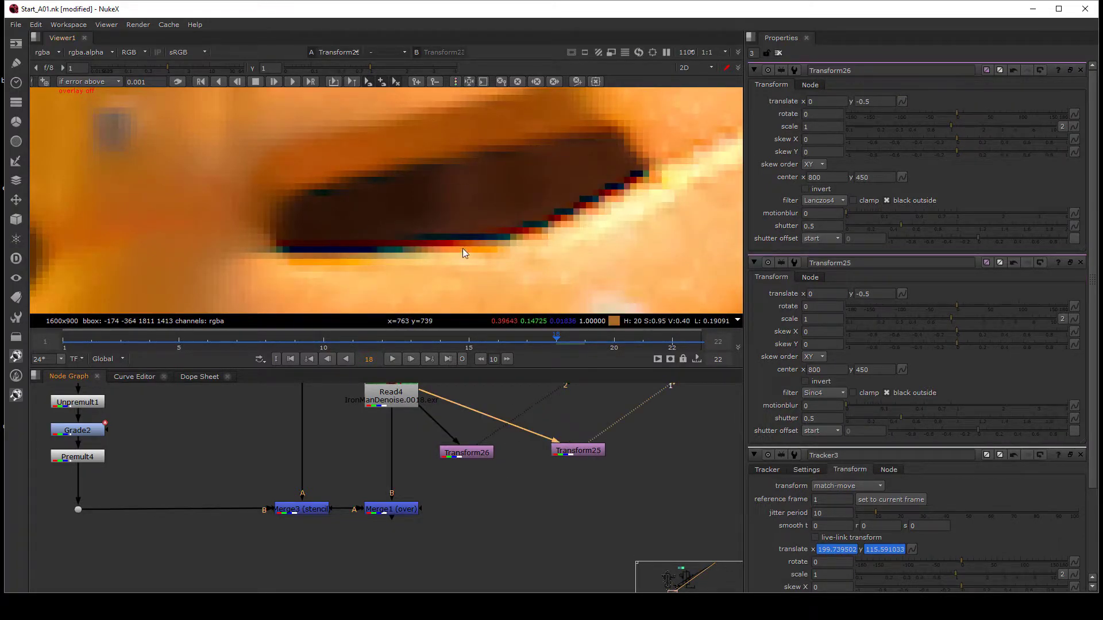
pyautogui.scroll(-3, 446, 204)
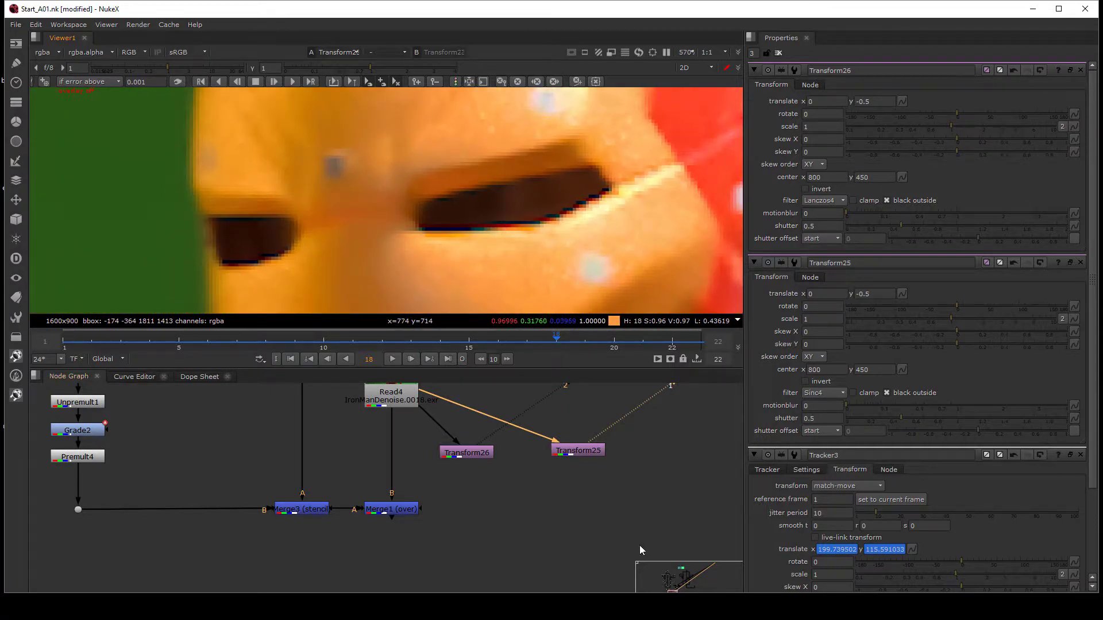
# Step: Add an EdgeDetect node fed by Read4 and place it beside Transform25
pyautogui.click(592, 491)
pyautogui.write('e')
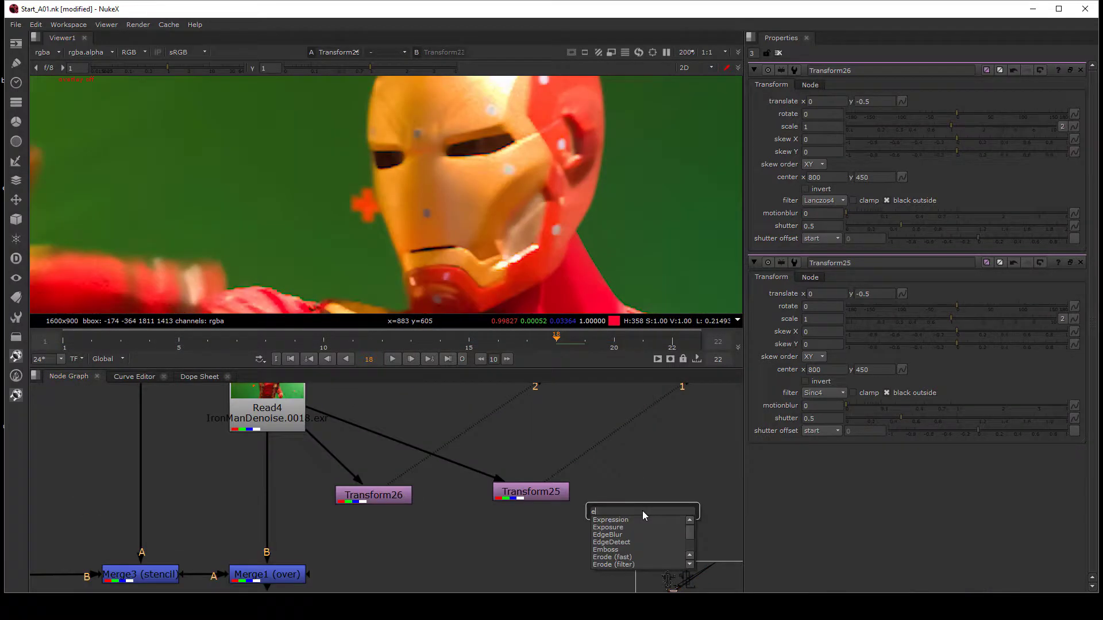
pyautogui.write('dge')
pyautogui.press('Down')
pyautogui.press('Down')
pyautogui.press('Return')
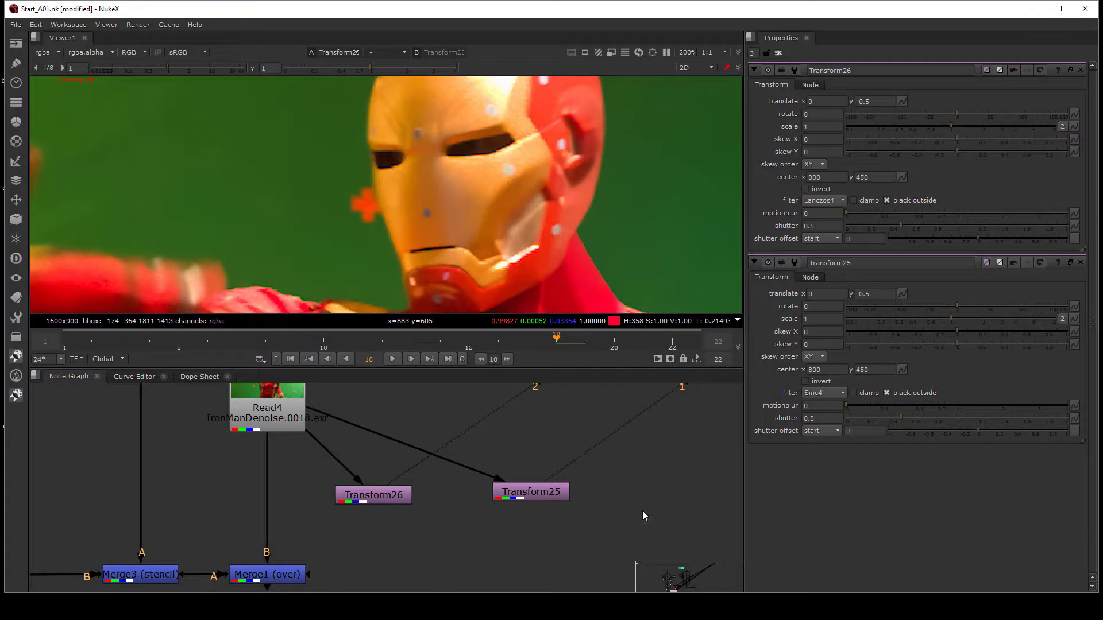
pyautogui.moveTo(622, 478); pyautogui.dragTo(277, 408)
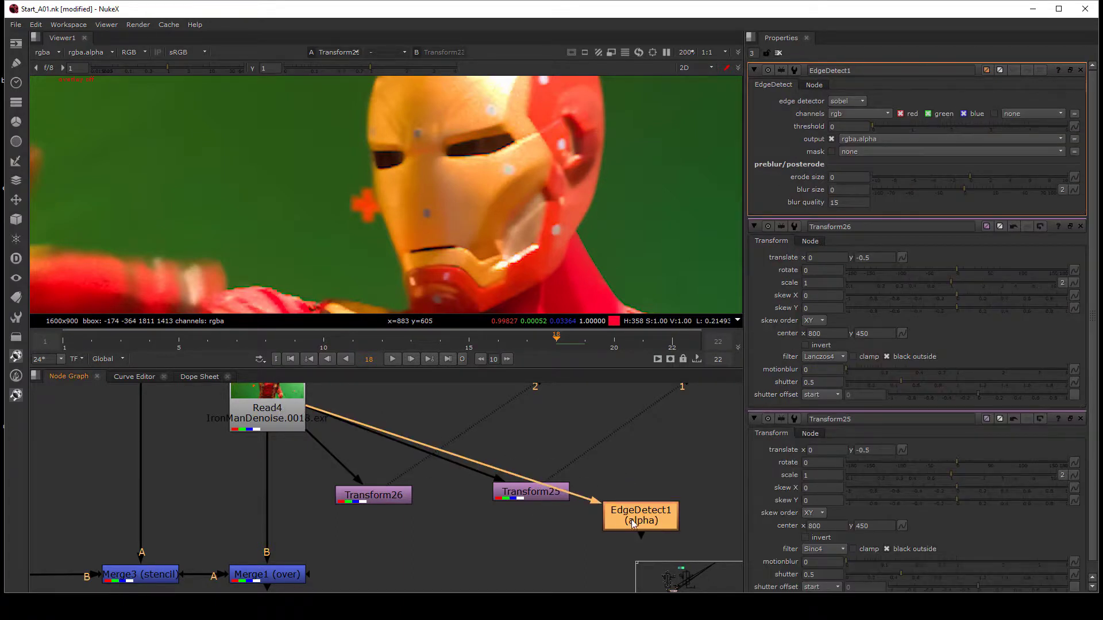
pyautogui.moveTo(632, 519); pyautogui.dragTo(650, 498)
# Step: View the EdgeDetect alpha, set its edge detector to simple and raise the threshold to 0.72
pyautogui.press('1')
pyautogui.press('a')
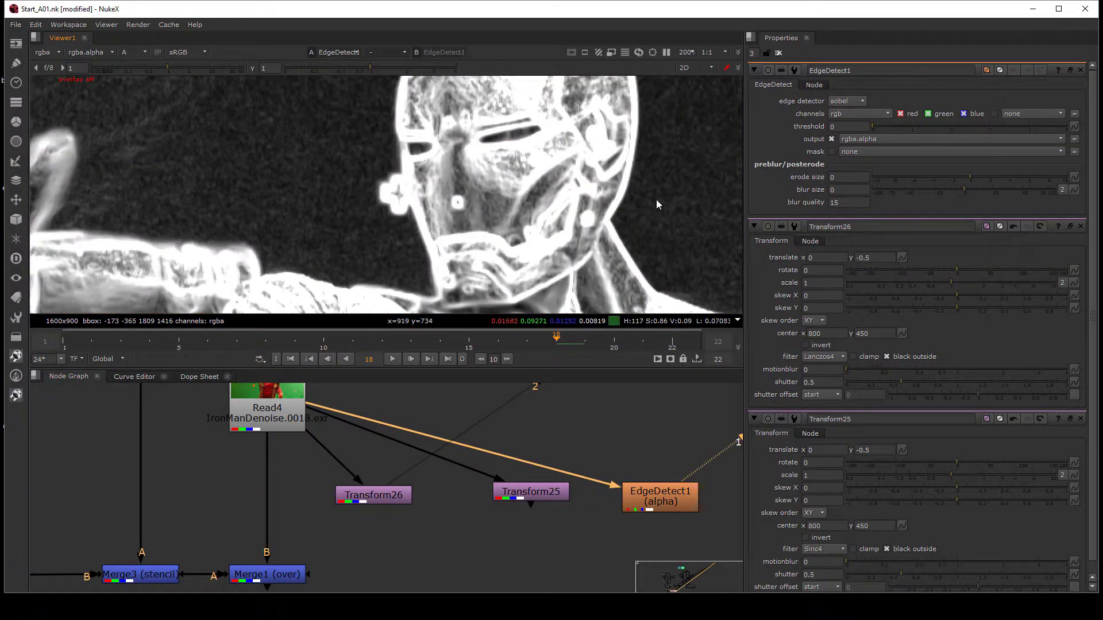
pyautogui.click(855, 103)
pyautogui.click(854, 92)
pyautogui.moveTo(873, 125); pyautogui.dragTo(900, 124)
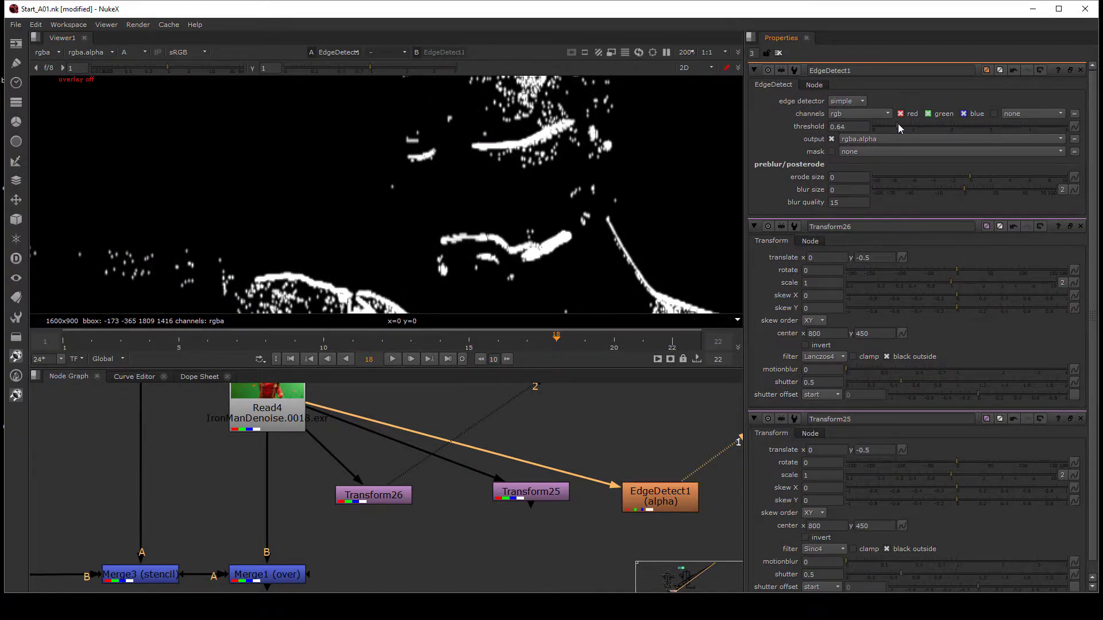
# Step: Examine the detected edges along the neck and shoulder and compare them with the Read4 plate
pyautogui.scroll(-2, 634, 192)
pyautogui.moveTo(672, 266); pyautogui.dragTo(582, 209, button='middle')
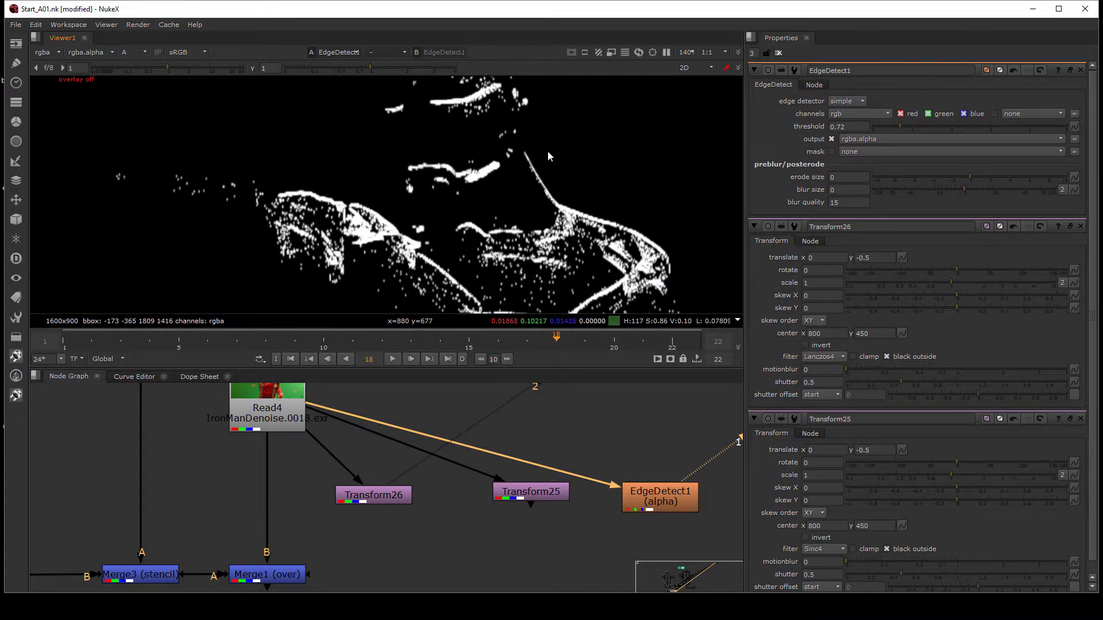
pyautogui.scroll(4, 560, 190)
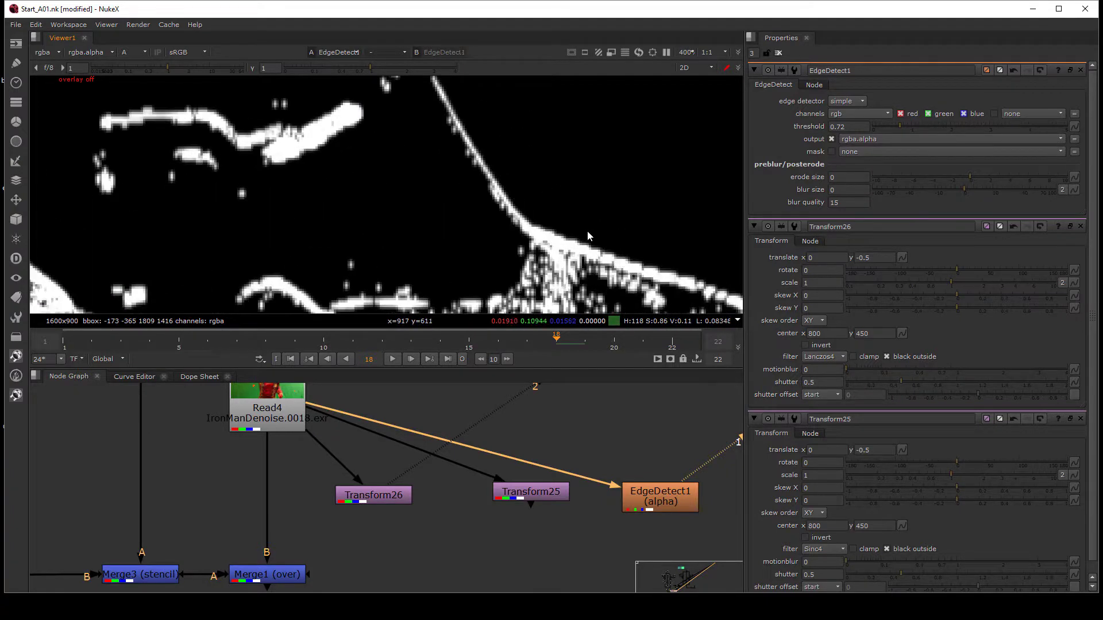
pyautogui.click(299, 424)
pyautogui.press('1')
pyautogui.click(687, 503)
pyautogui.press('2')
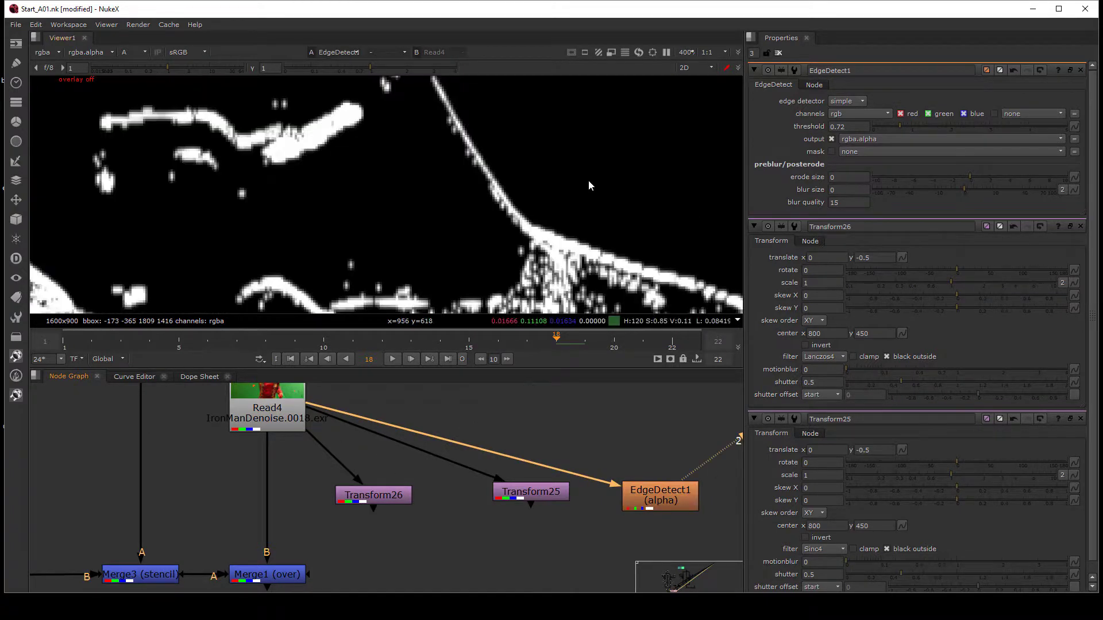
pyautogui.press('a')
pyautogui.scroll(4, 495, 222)
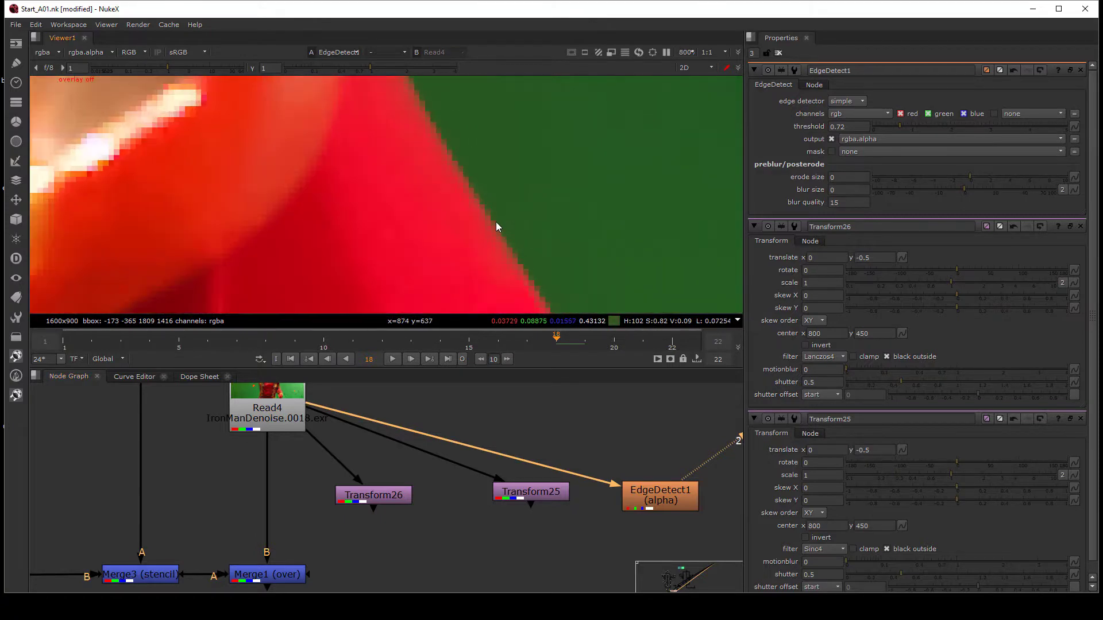
# Step: Alternate EdgeDetect1 between alpha and colour to check which details around the helmet's mouth and jaw are isolated
pyautogui.click(684, 501)
pyautogui.press('1')
pyautogui.scroll(-4, 612, 237)
pyautogui.press('a')
pyautogui.press('a')
pyautogui.press('a')
pyautogui.press('a')
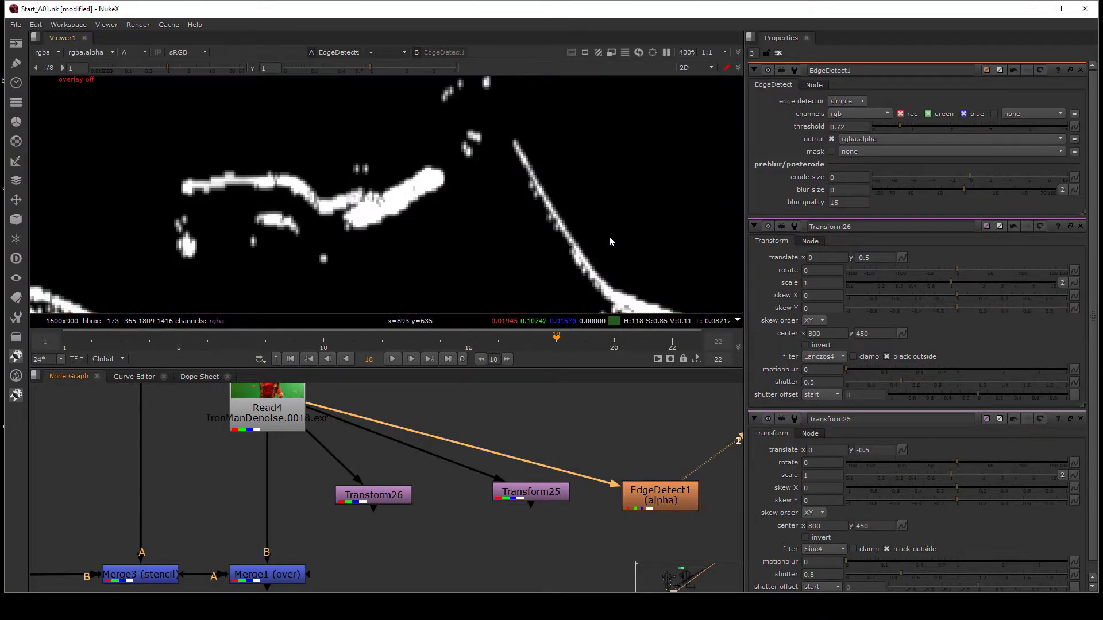
pyautogui.press('a')
pyautogui.scroll(4, 184, 188)
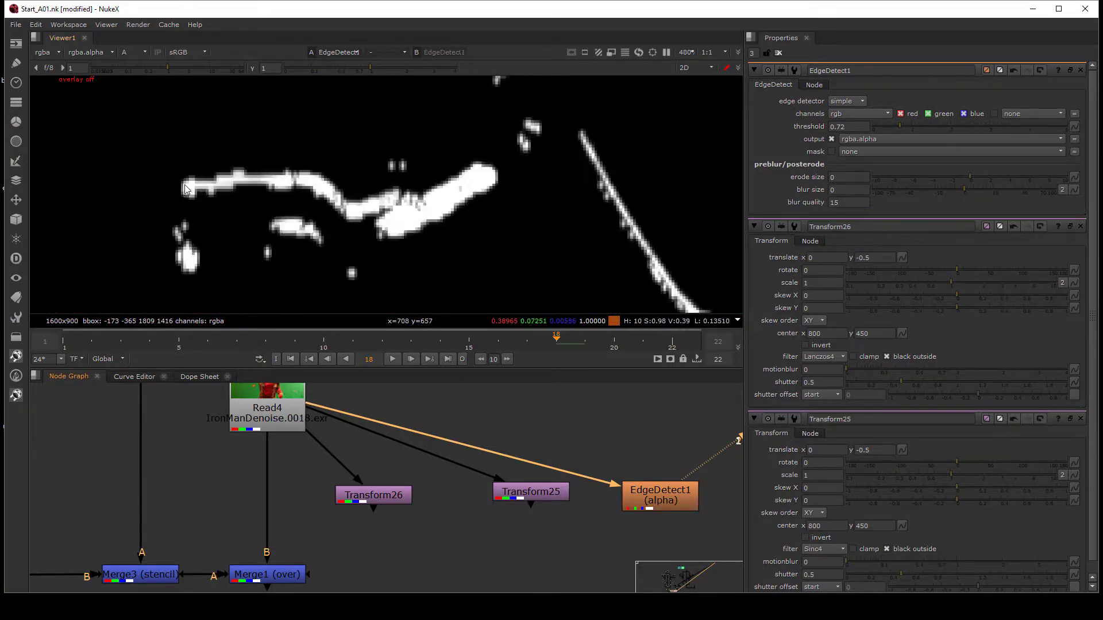
pyautogui.press('a')
pyautogui.press('a')
pyautogui.press('a')
pyautogui.scroll(-7, 483, 178)
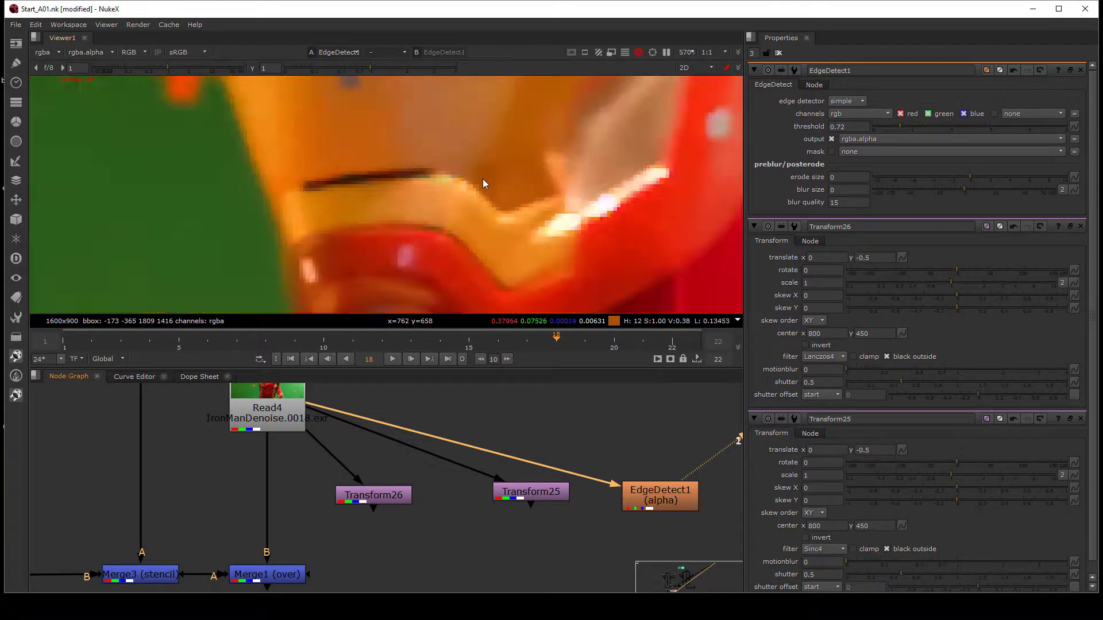
pyautogui.moveTo(482, 178); pyautogui.dragTo(421, 252, button='middle')
pyautogui.press('a')
# Step: Add a Keymix with Transform26 in A, Transform25 in B and EdgeDetect1 as mask, and view its colour result
pyautogui.moveTo(686, 479); pyautogui.dragTo(668, 439, button='middle')
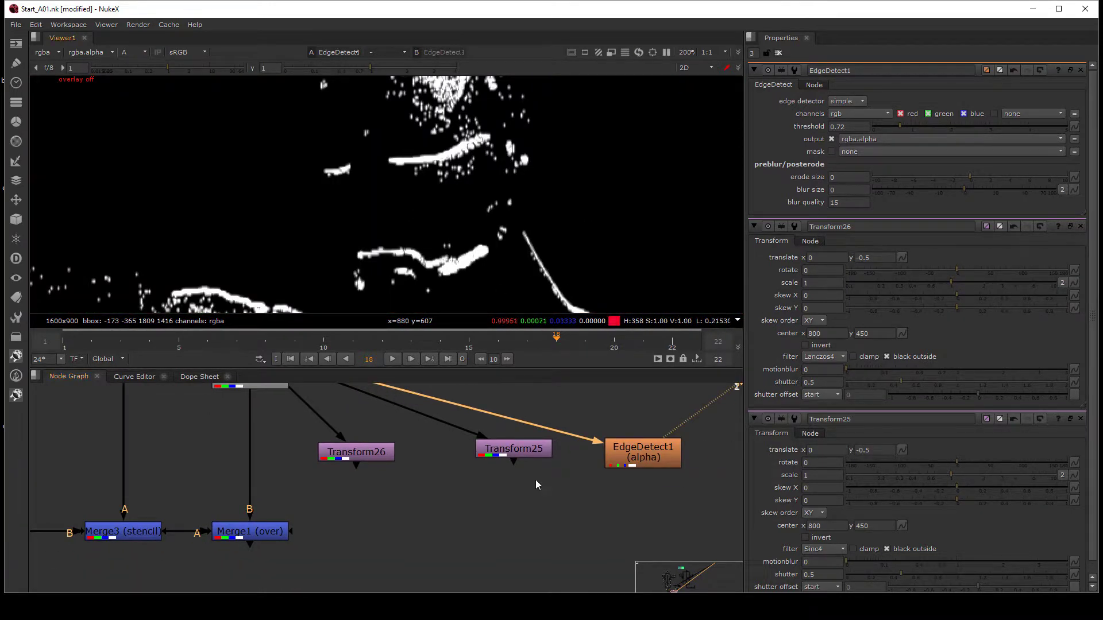
pyautogui.press('Tab')
pyautogui.write('keymix')
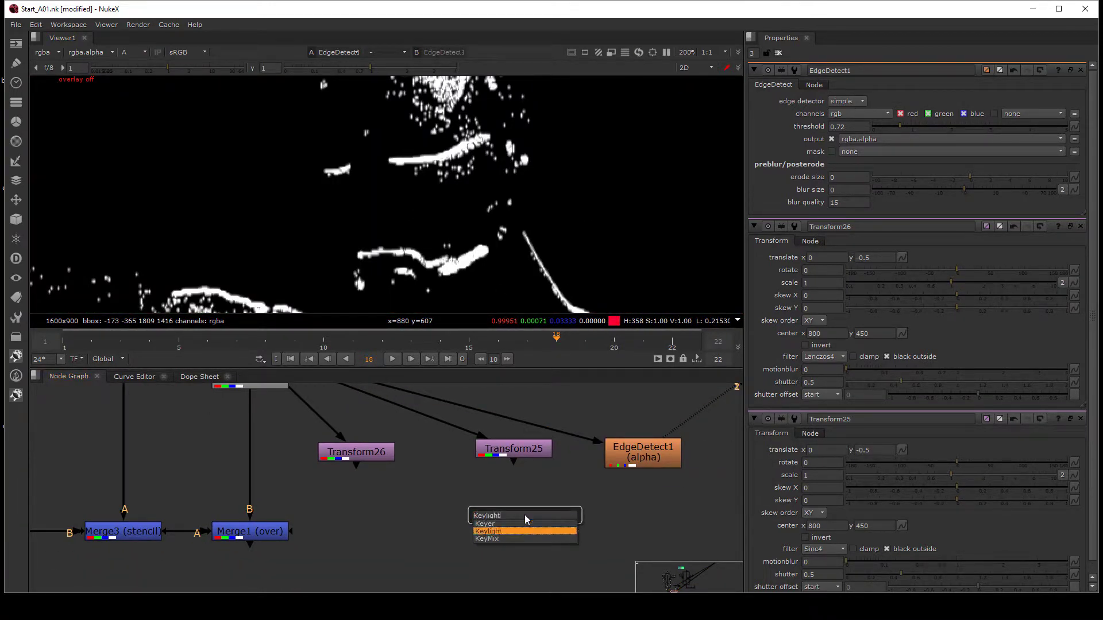
pyautogui.press('Return')
pyautogui.moveTo(534, 479); pyautogui.dragTo(513, 452)
pyautogui.moveTo(508, 479); pyautogui.dragTo(368, 456)
pyautogui.press('1')
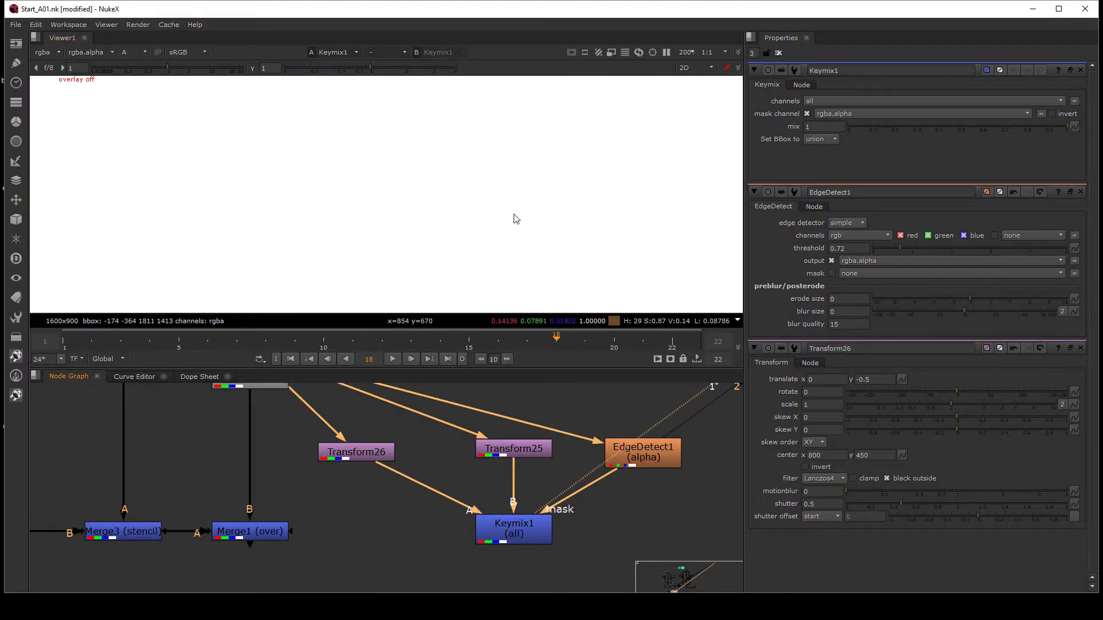
pyautogui.press('a')
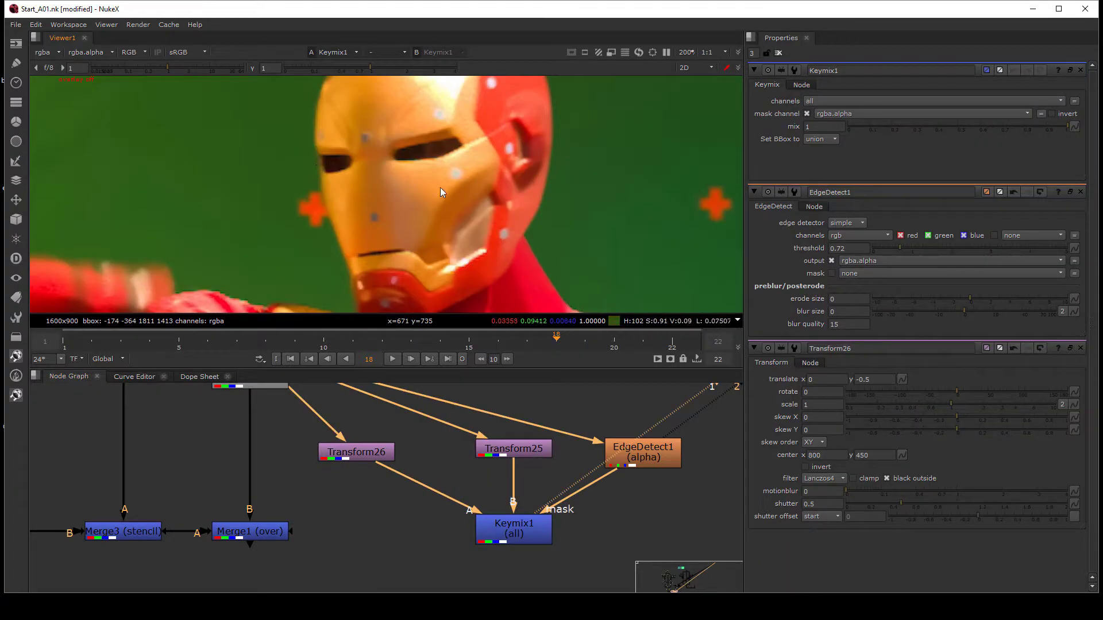
# Step: Compare Transform26, the EdgeDetect1 alpha and the Keymix1 result up close around the helmet's eyes
pyautogui.scroll(5, 419, 151)
pyautogui.moveTo(389, 467); pyautogui.dragTo(388, 511, button='middle')
pyautogui.click(361, 499)
pyautogui.press('1')
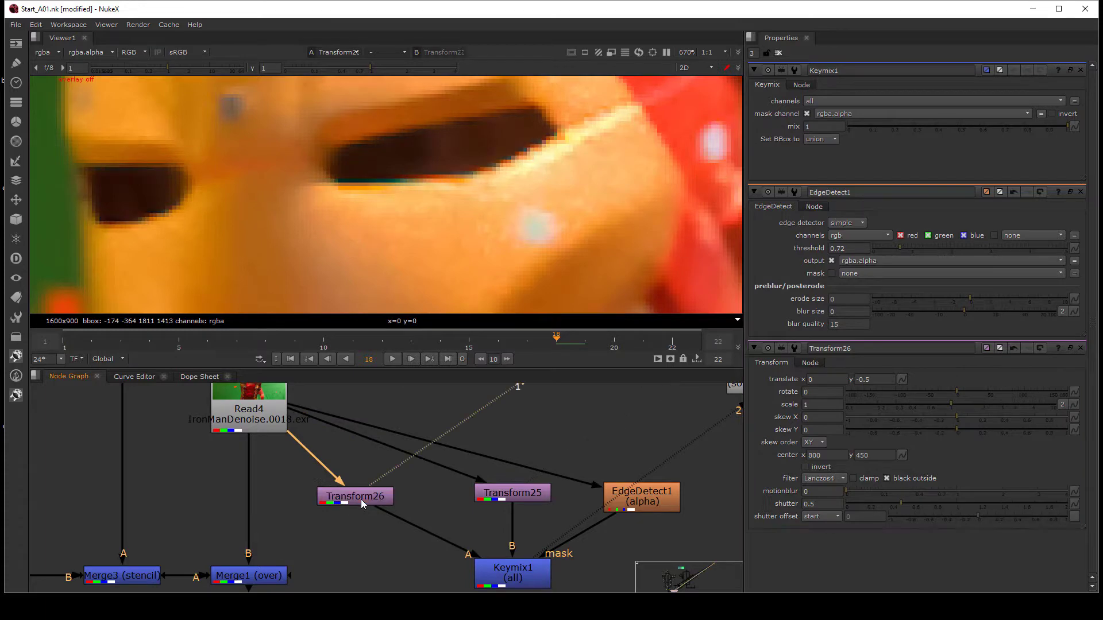
pyautogui.doubleClick(361, 501)
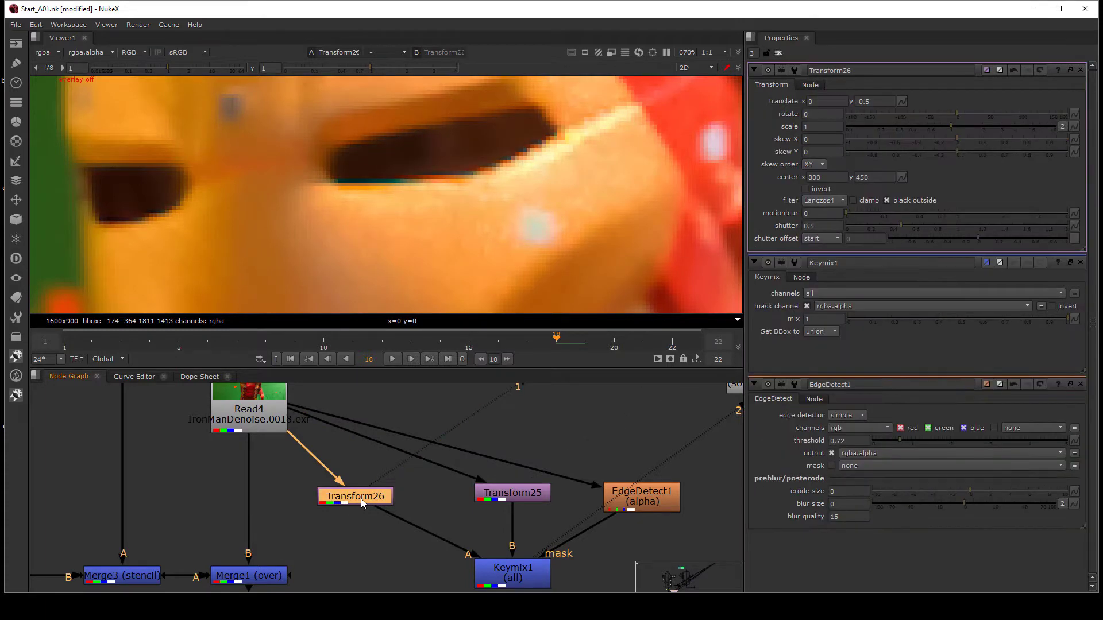
pyautogui.doubleClick(649, 504)
pyautogui.press('1')
pyautogui.press('a')
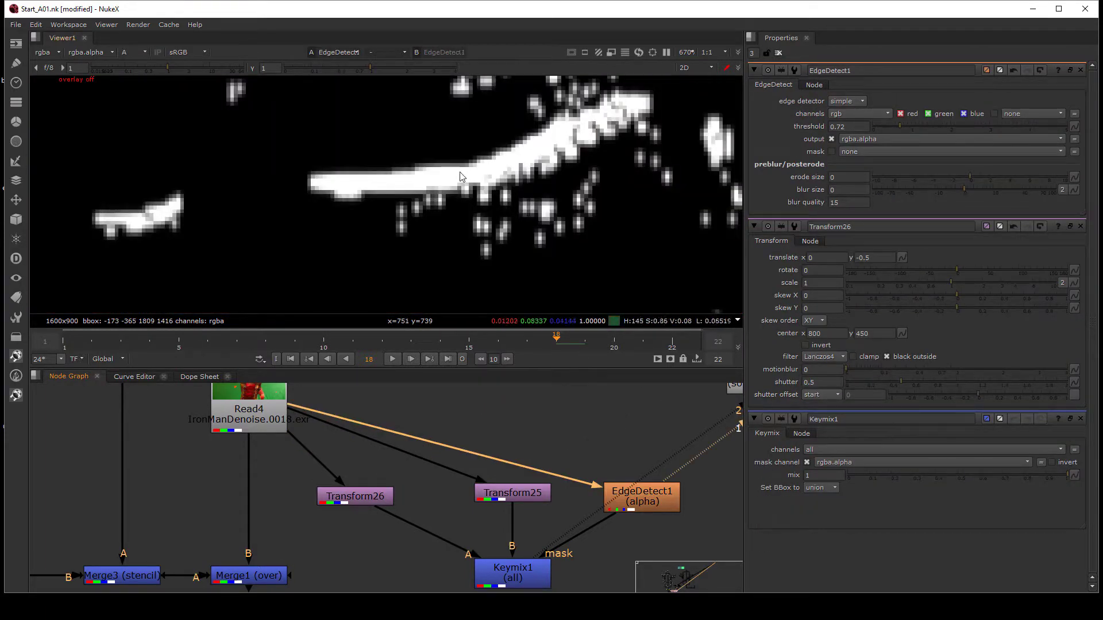
pyautogui.click(529, 571)
pyautogui.press('1')
pyautogui.press('a')
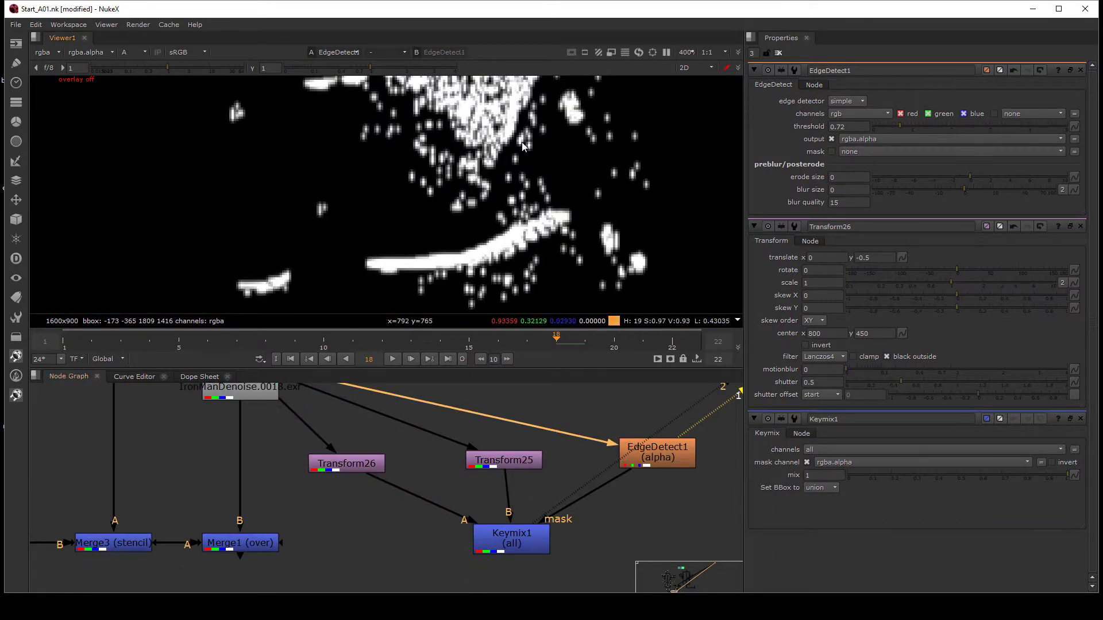
# Step: Add an Erode (fast) node of size 1 between EdgeDetect1 and the Keymix1 mask input
pyautogui.scroll(-3, 523, 146)
pyautogui.click(664, 453)
pyautogui.press('Tab')
pyautogui.write('er')
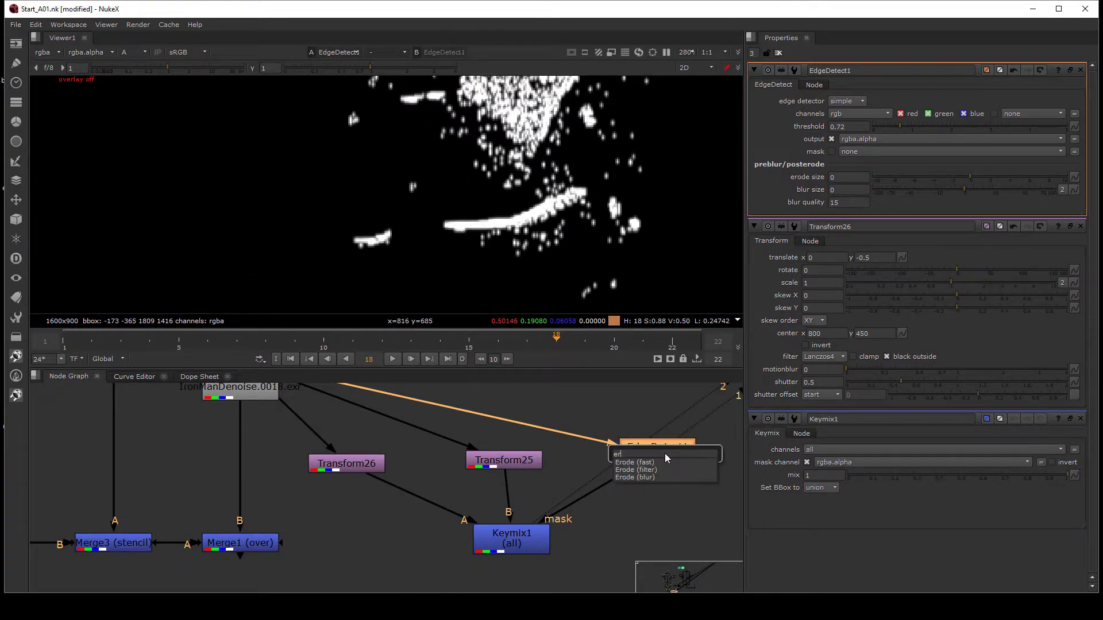
pyautogui.press('Down')
pyautogui.press('Return')
pyautogui.moveTo(806, 116); pyautogui.dragTo(778, 118)
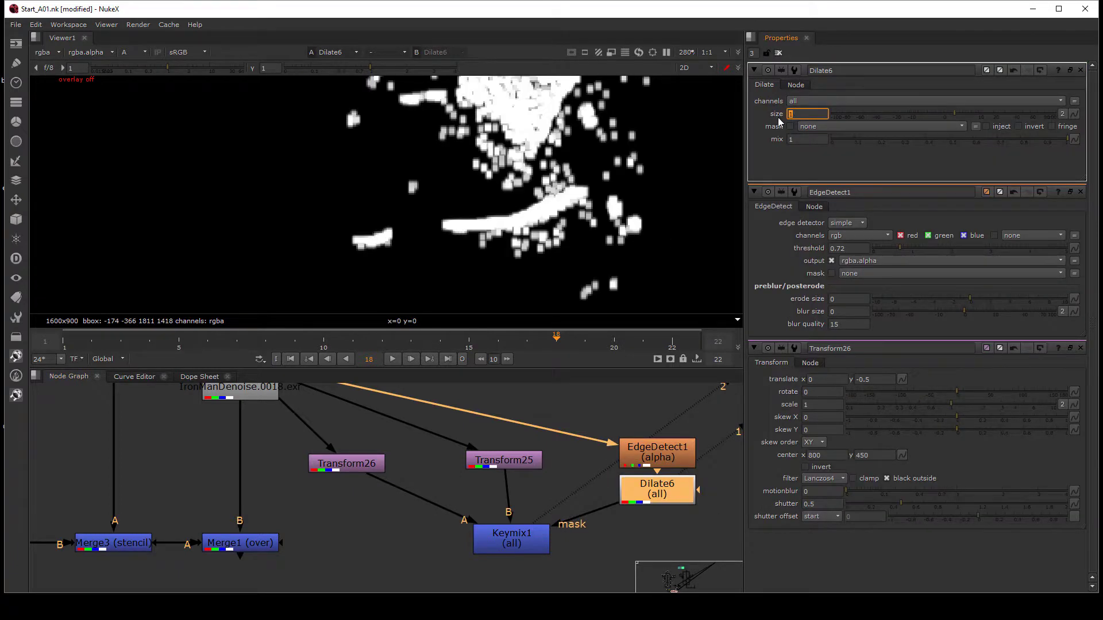
# Step: Add a Blur of size 4 after the Dilate node to soften the edge mask
pyautogui.click(649, 496)
pyautogui.press('b')
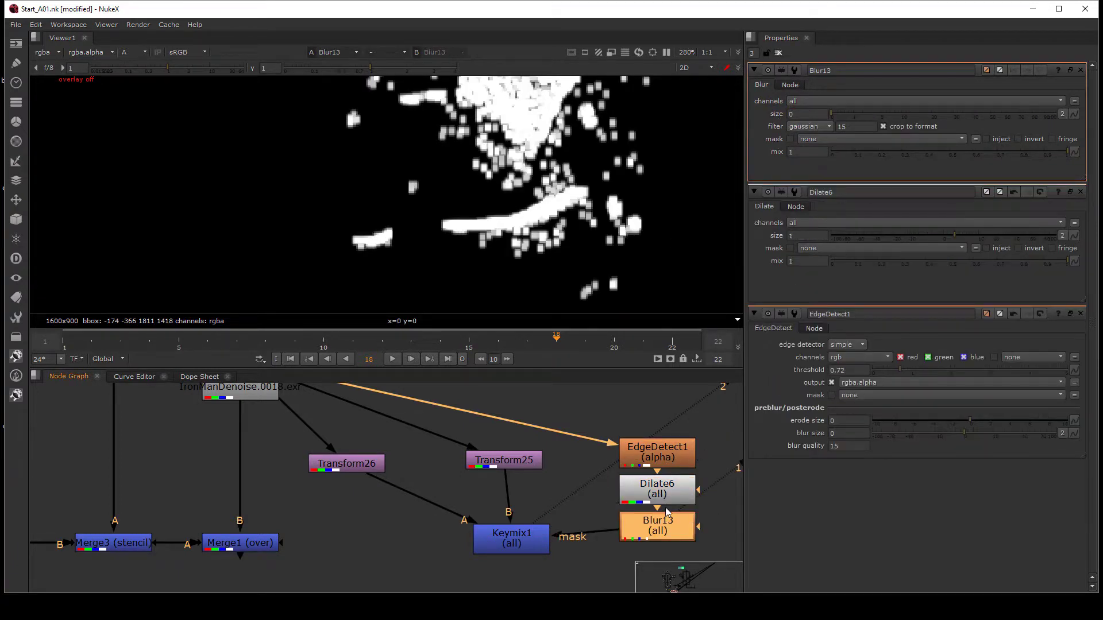
pyautogui.write('4')
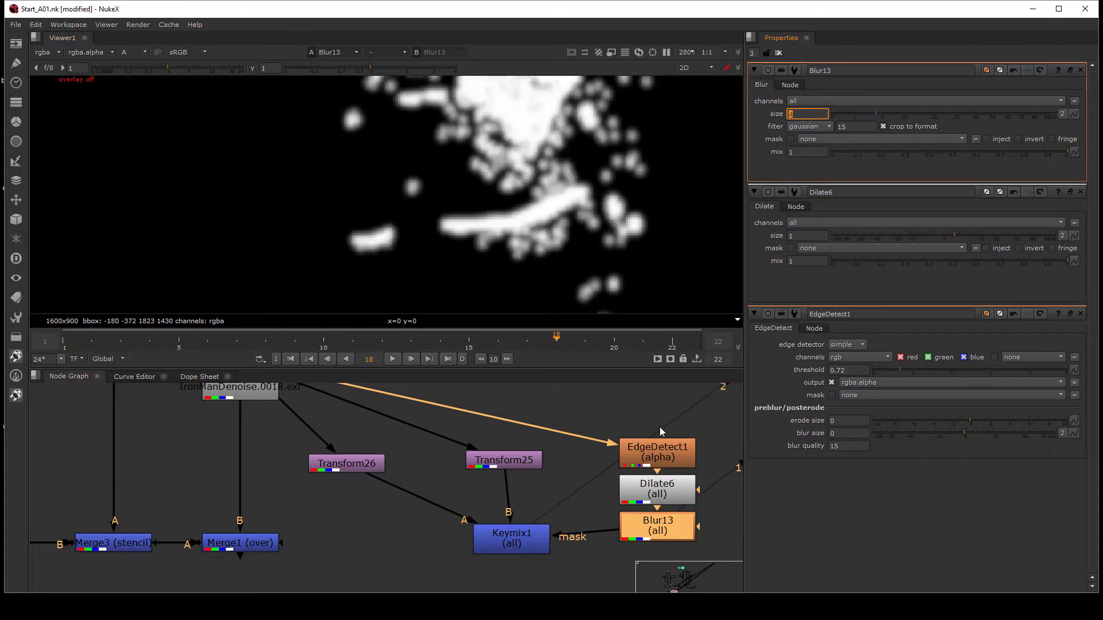
# Step: Set the EdgeDetect1 threshold to 1.22 to reduce stray detail in the blurred mask
pyautogui.click(660, 449)
pyautogui.press('Up')
pyautogui.press('Up')
pyautogui.press('Up')
pyautogui.press('Up')
pyautogui.press('Up')
pyautogui.press('Up')
pyautogui.press('Up')
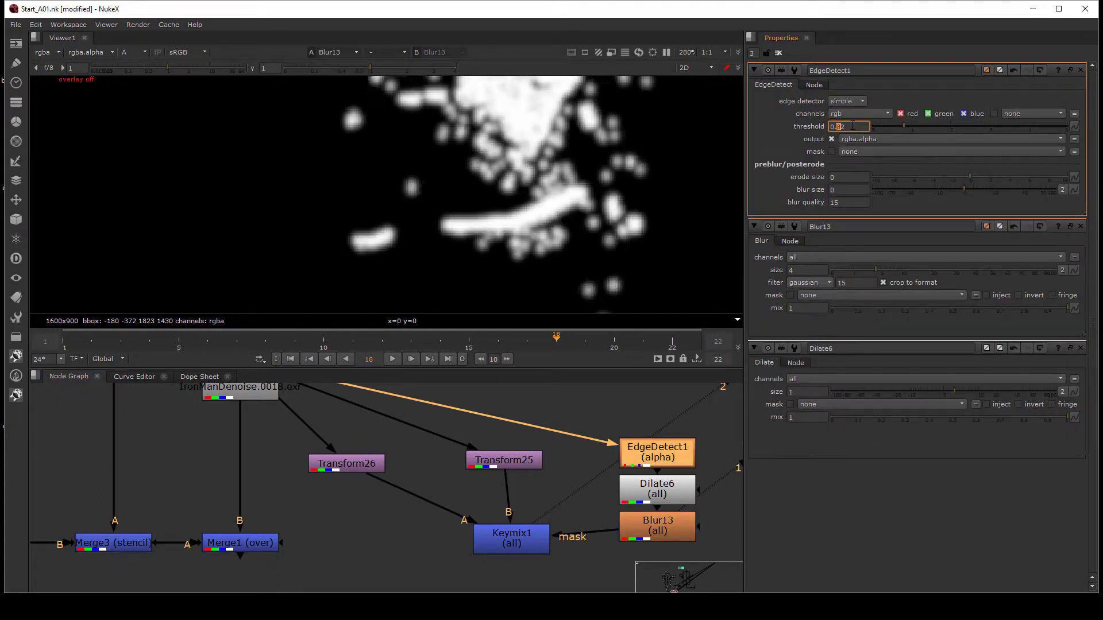
pyautogui.press('Down')
pyautogui.press('Down')
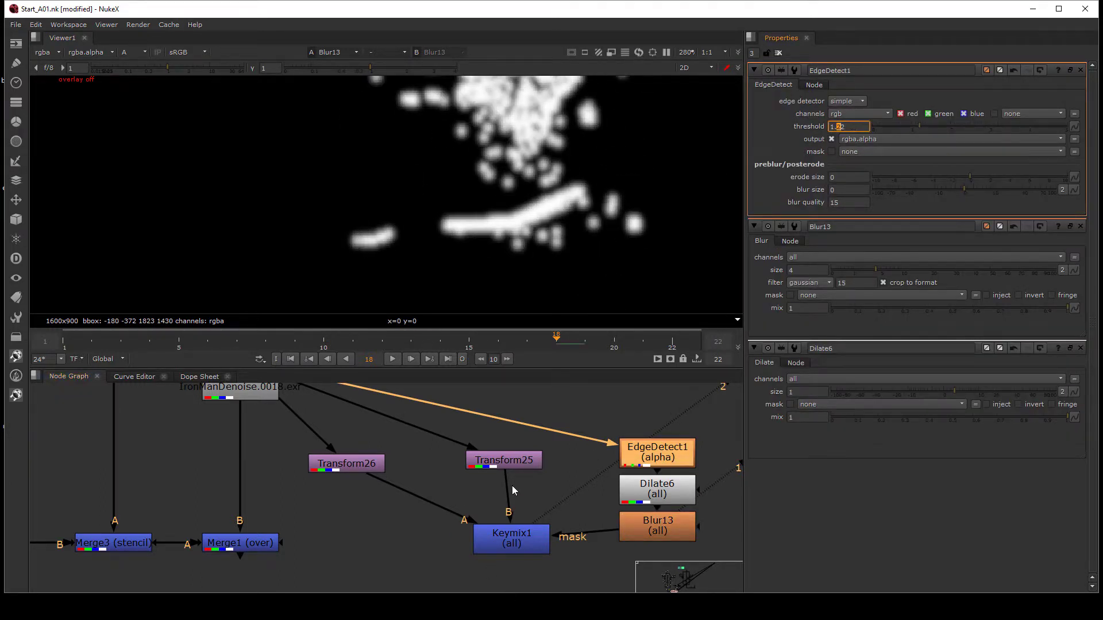
# Step: View Keymix1 in colour and examine the edges on the helmet and around the chest light
pyautogui.click(511, 539)
pyautogui.press('1')
pyautogui.scroll(3, 529, 144)
pyautogui.press('a')
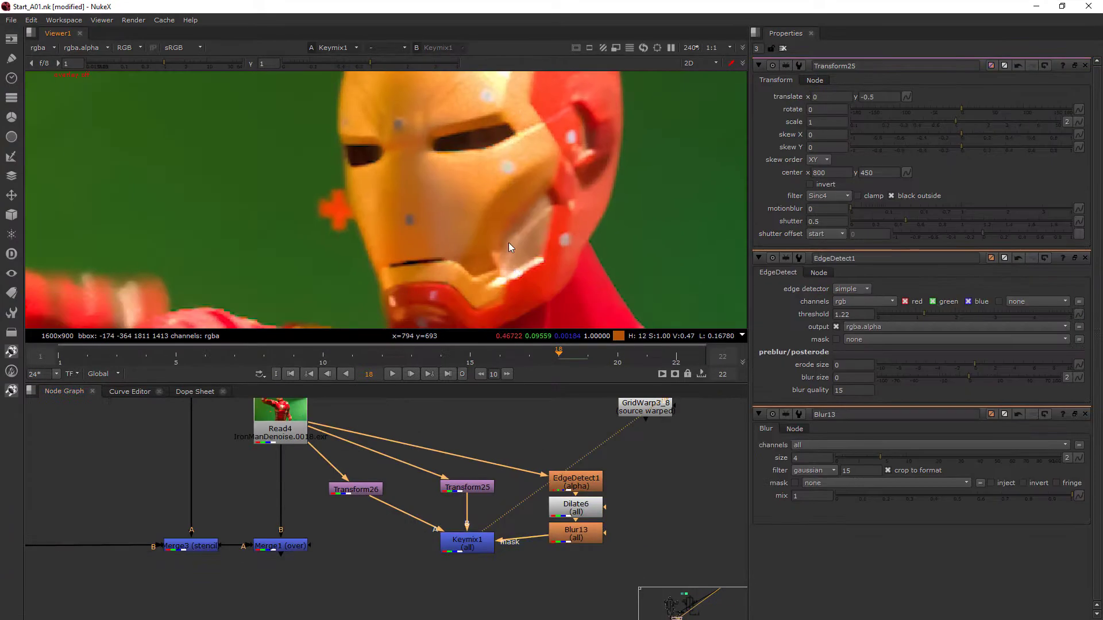
pyautogui.scroll(4, 508, 243)
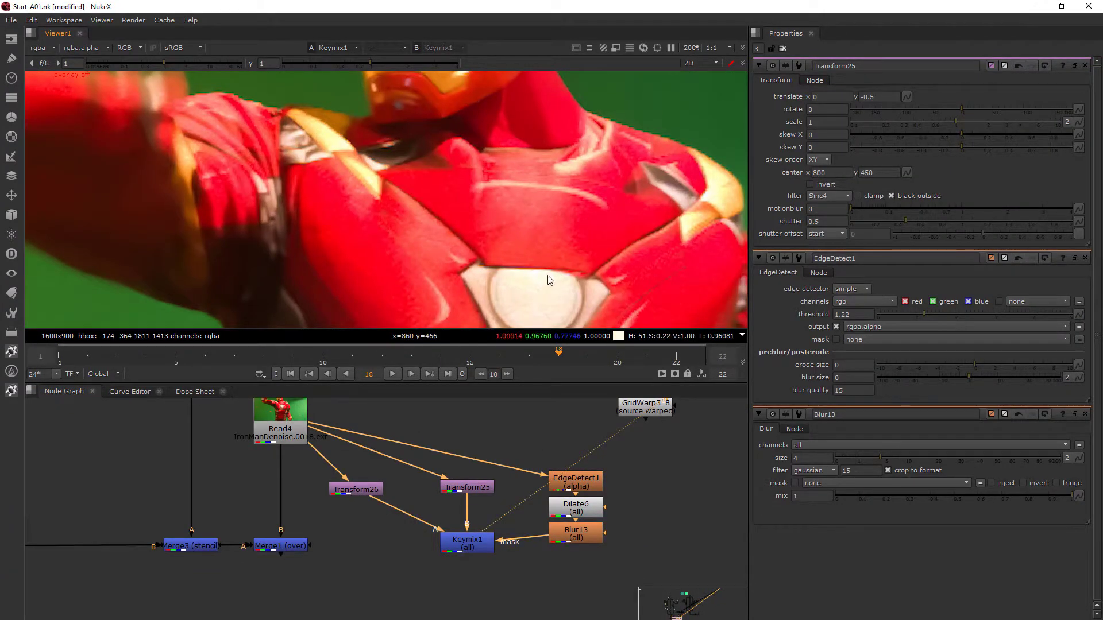
pyautogui.scroll(5, 546, 275)
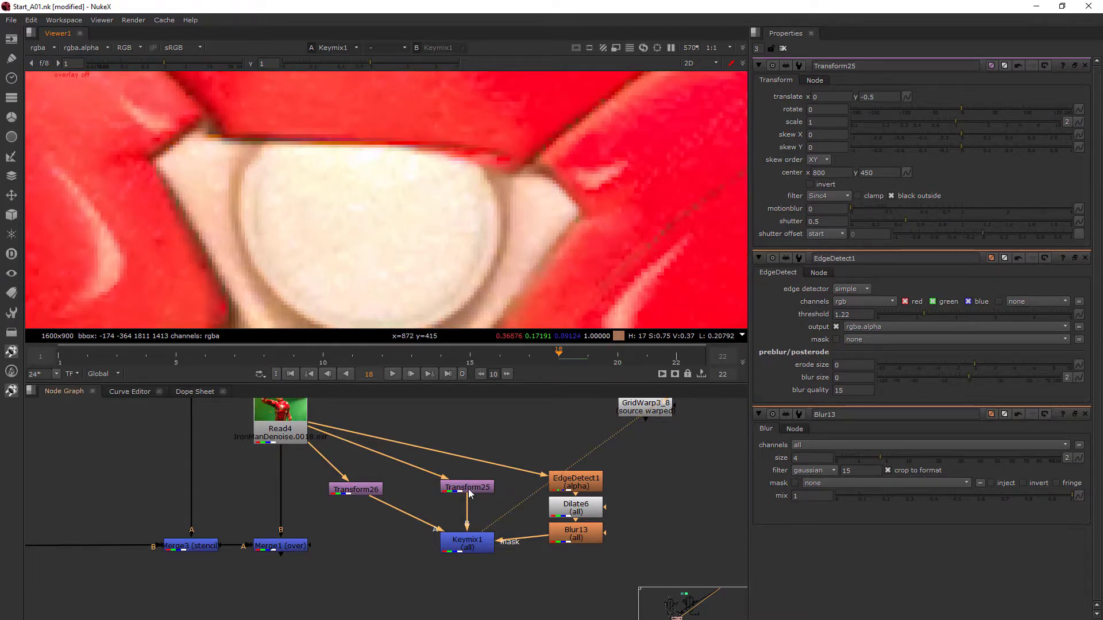
pyautogui.scroll(4, 468, 488)
# Step: Compare Keymix1 with Transform25 along the edges of the helmet's eye
pyautogui.click(471, 488)
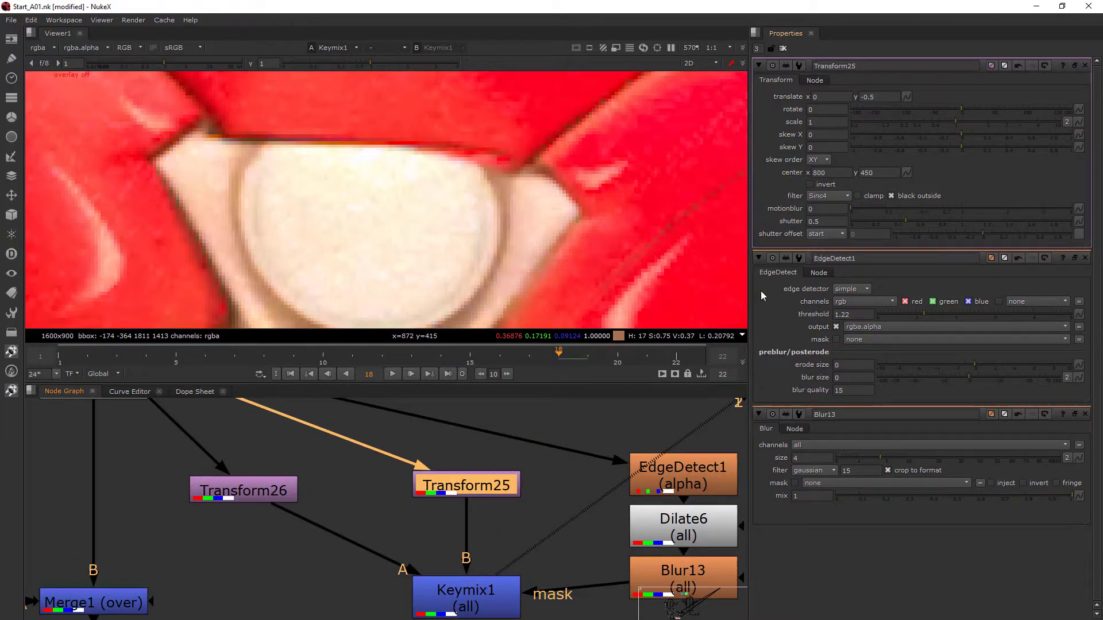
pyautogui.click(494, 592)
pyautogui.scroll(-5, 417, 267)
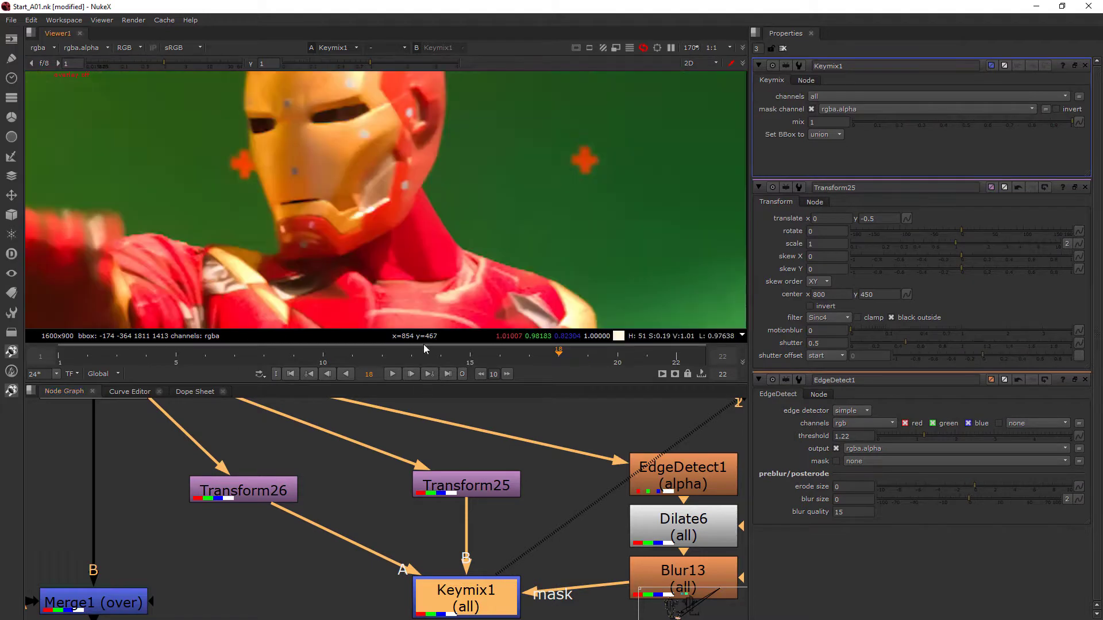
pyautogui.scroll(7, 364, 195)
pyautogui.click(477, 488)
pyautogui.press('1')
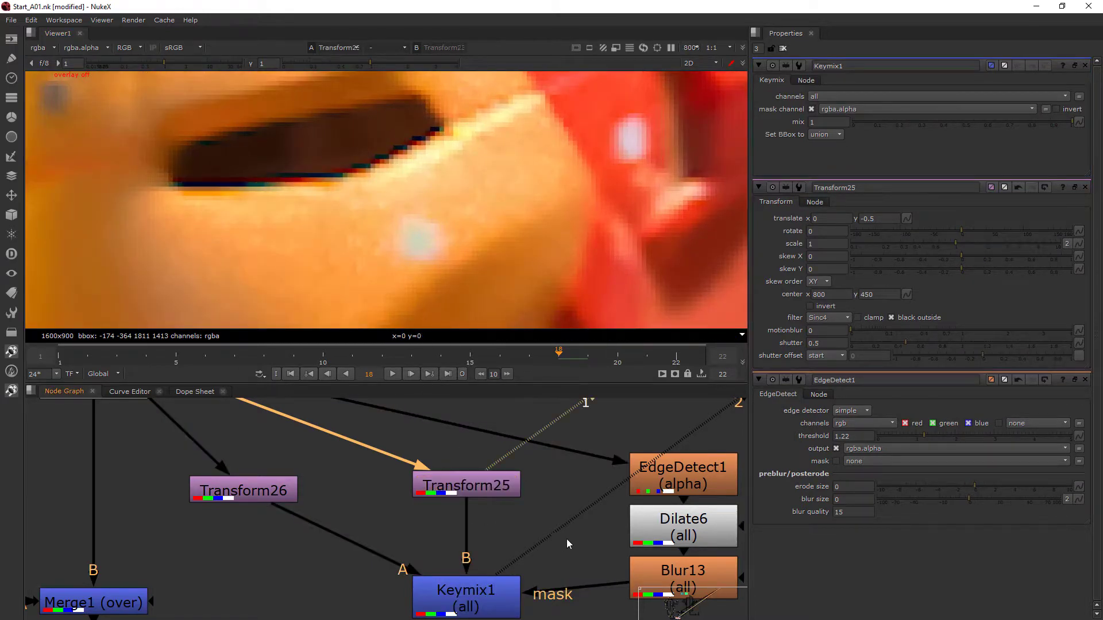
pyautogui.moveTo(567, 539); pyautogui.dragTo(374, 617)
pyautogui.press('1')
pyautogui.scroll(-1, 295, 229)
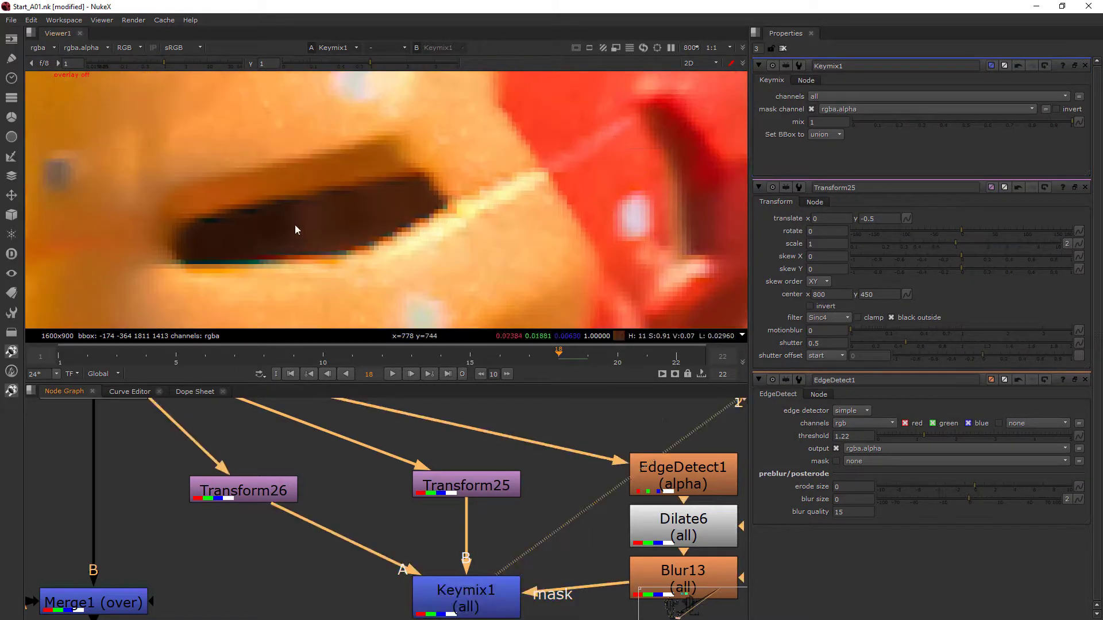
pyautogui.scroll(-4, 290, 515)
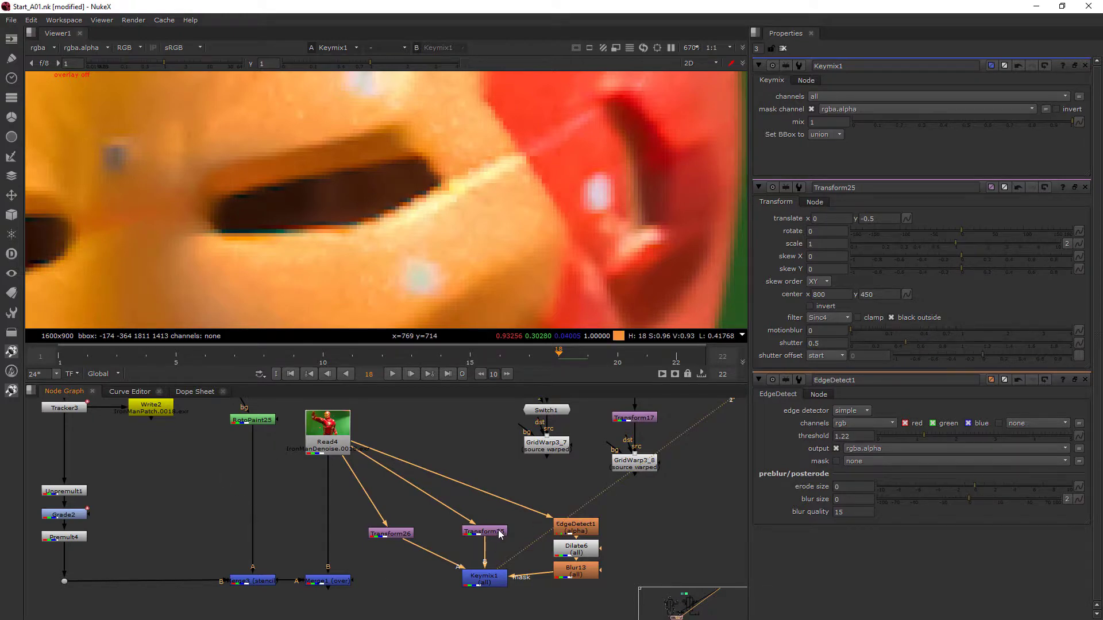
# Step: Paste a copy of the Read4 plate below the tree and connect a new Transform to it through a Dot
pyautogui.click(337, 448)
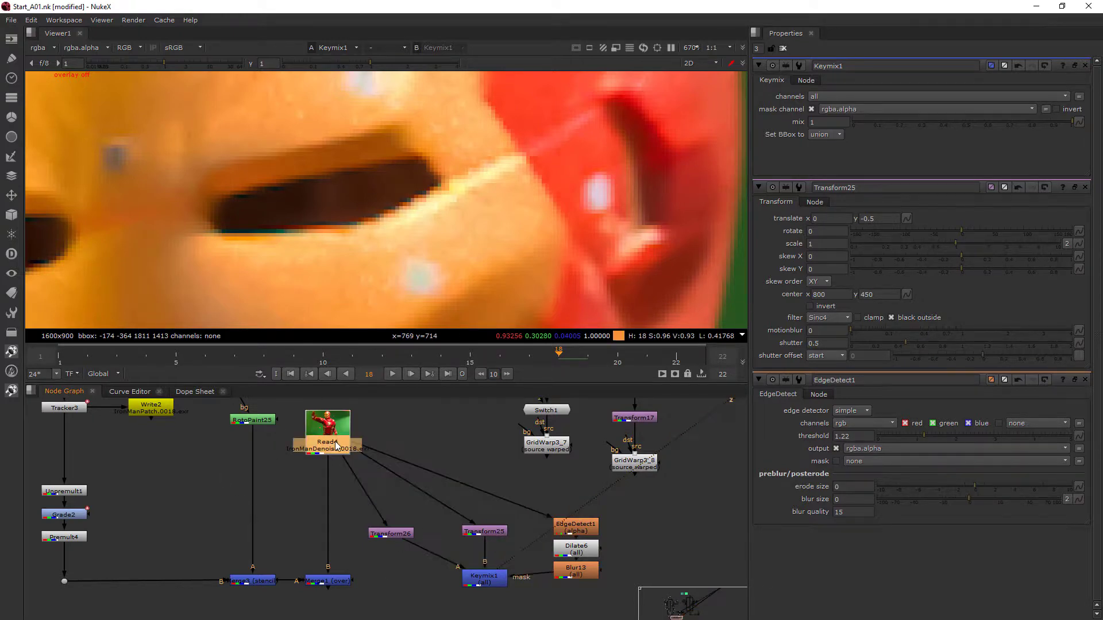
pyautogui.moveTo(443, 580); pyautogui.dragTo(450, 427, button='middle')
pyautogui.click(409, 517)
pyautogui.hotkey('ctrl', 'v')
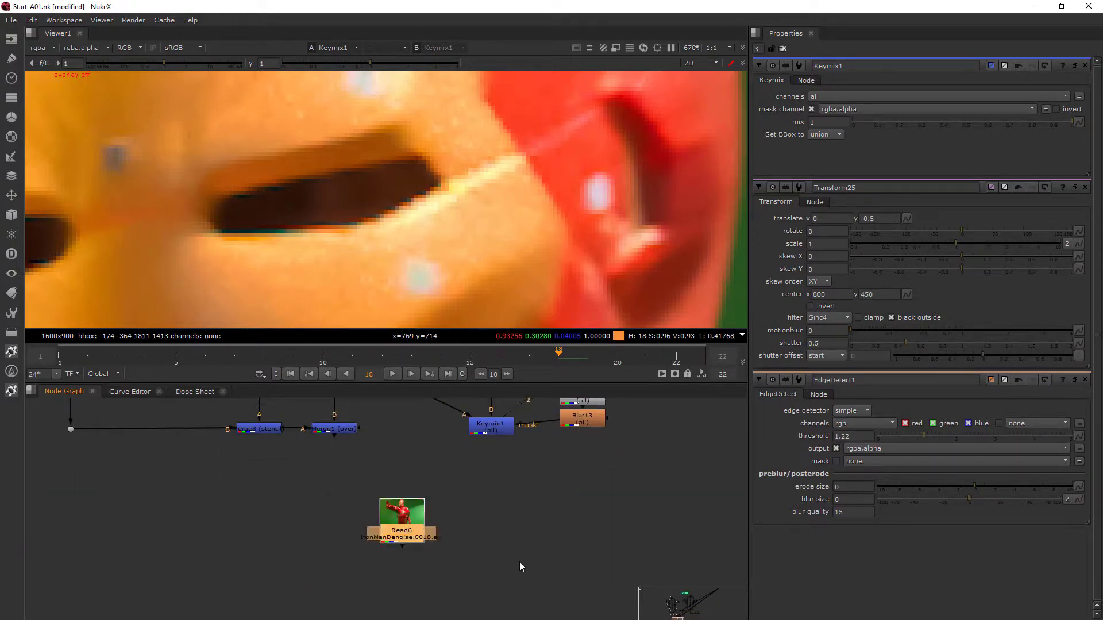
pyautogui.click(519, 562)
pyautogui.press('t')
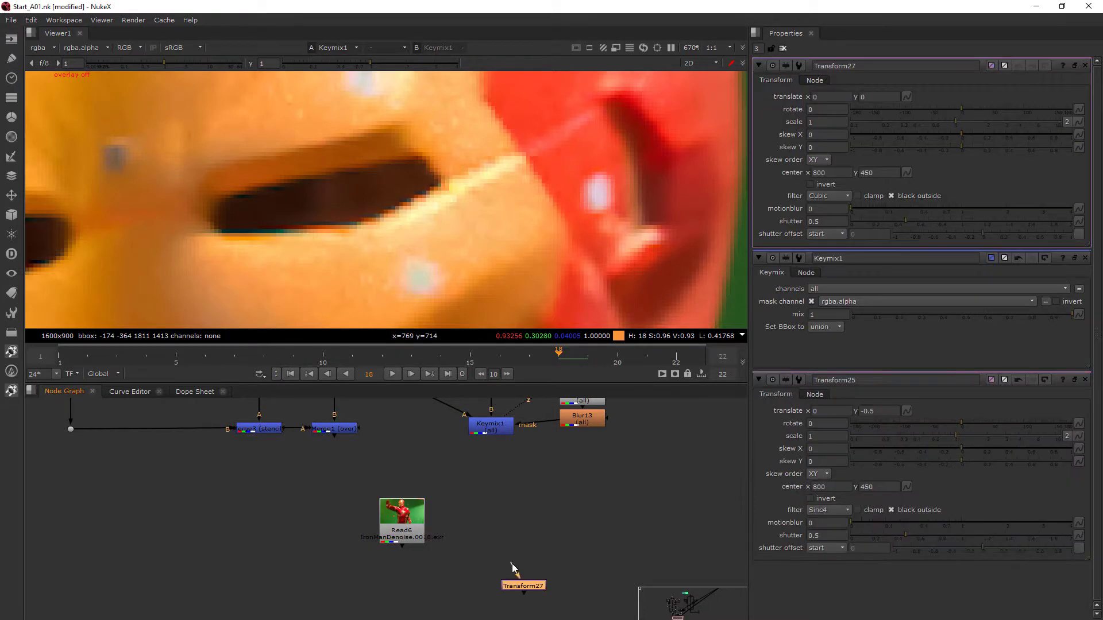
pyautogui.moveTo(521, 577); pyautogui.dragTo(419, 528)
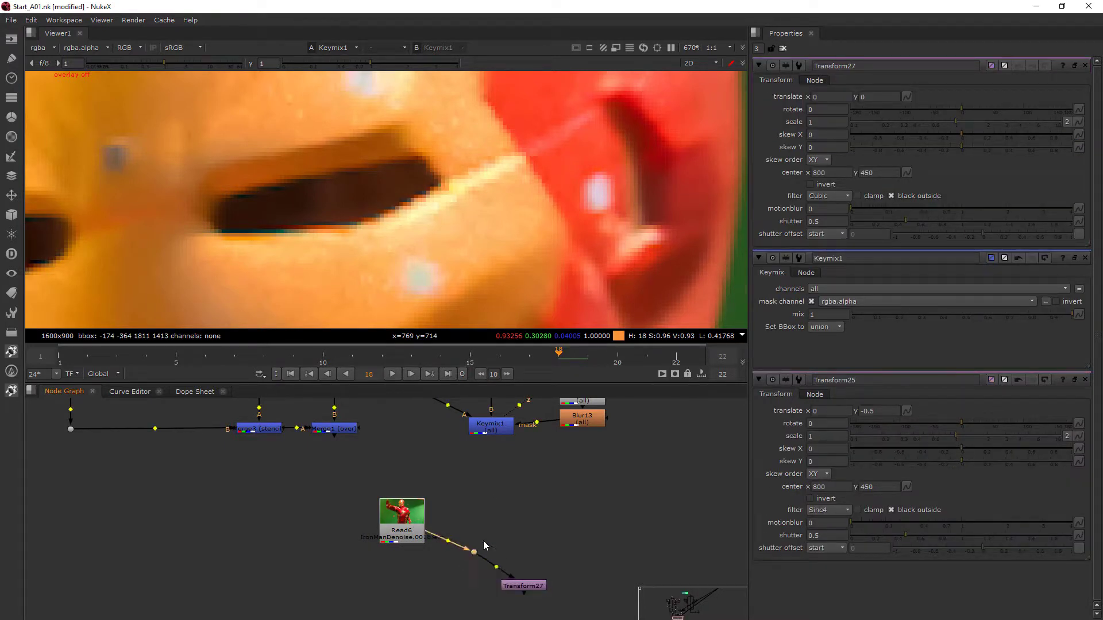
pyautogui.press('1')
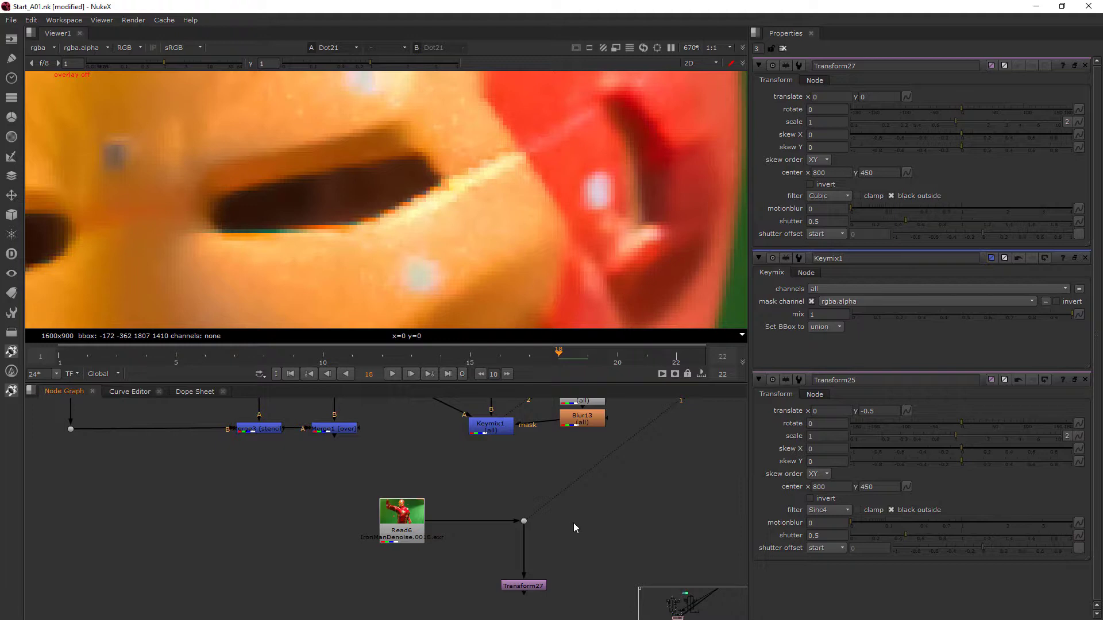
# Step: Insert an OCIO ColorSpace node between the Dot and the Transform, converting from linear to SLog
pyautogui.press('Tab')
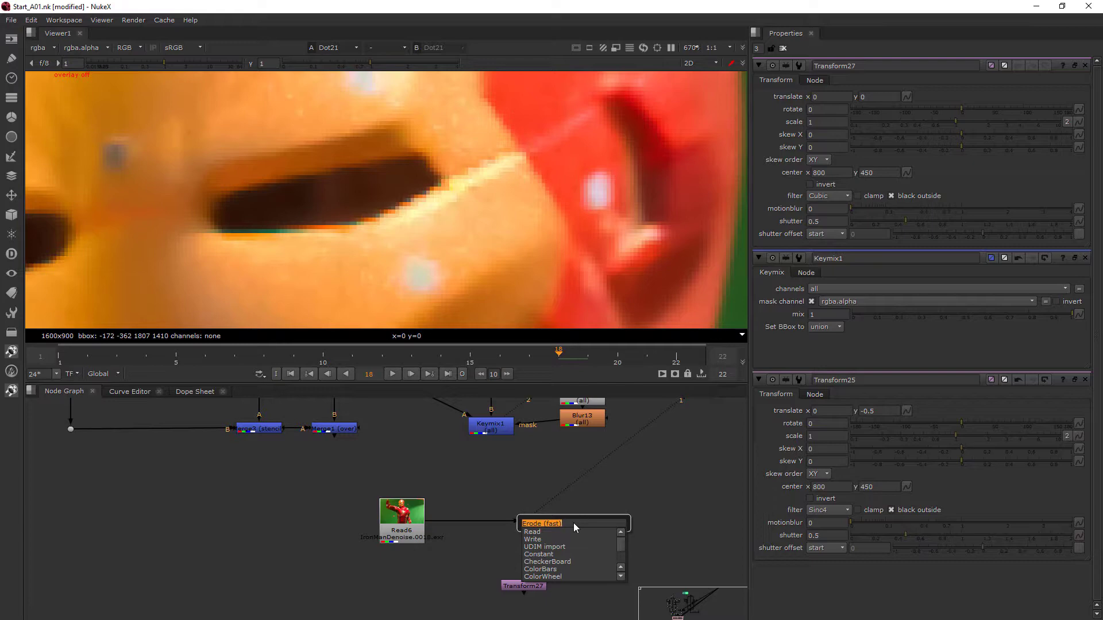
pyautogui.write('ocio')
pyautogui.press('Down')
pyautogui.press('Down')
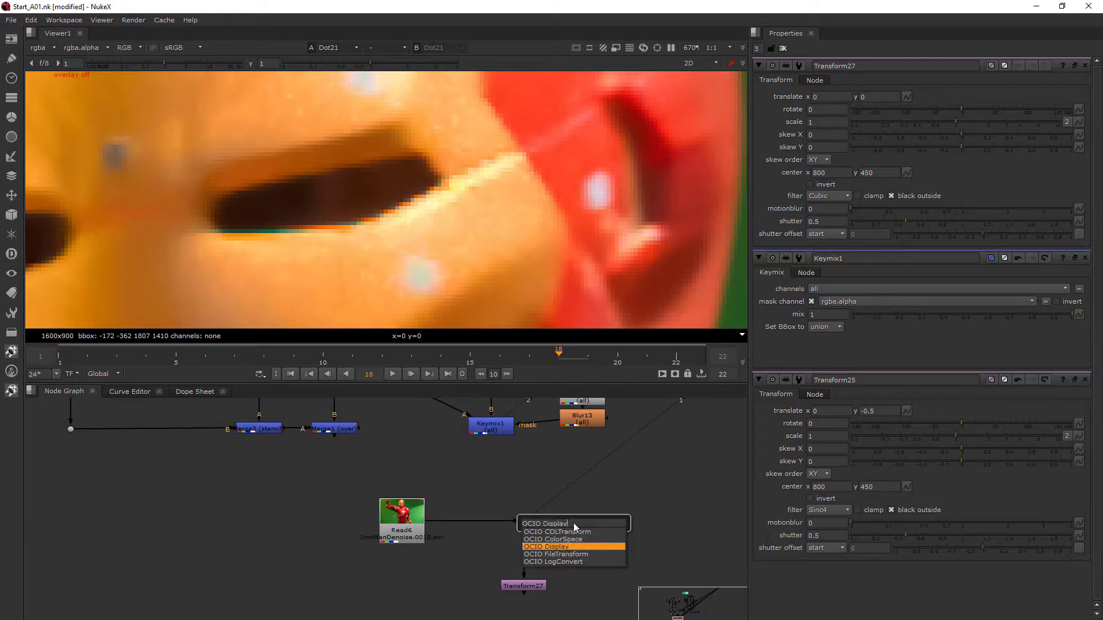
pyautogui.press('Return')
pyautogui.moveTo(574, 523); pyautogui.dragTo(539, 550)
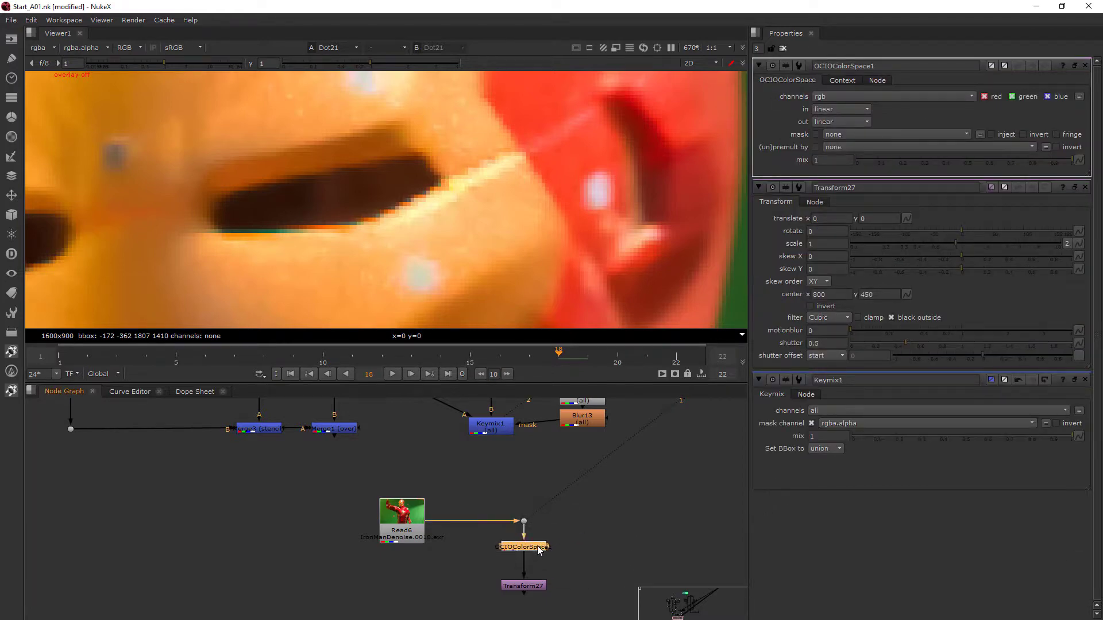
pyautogui.press('1')
pyautogui.click(832, 121)
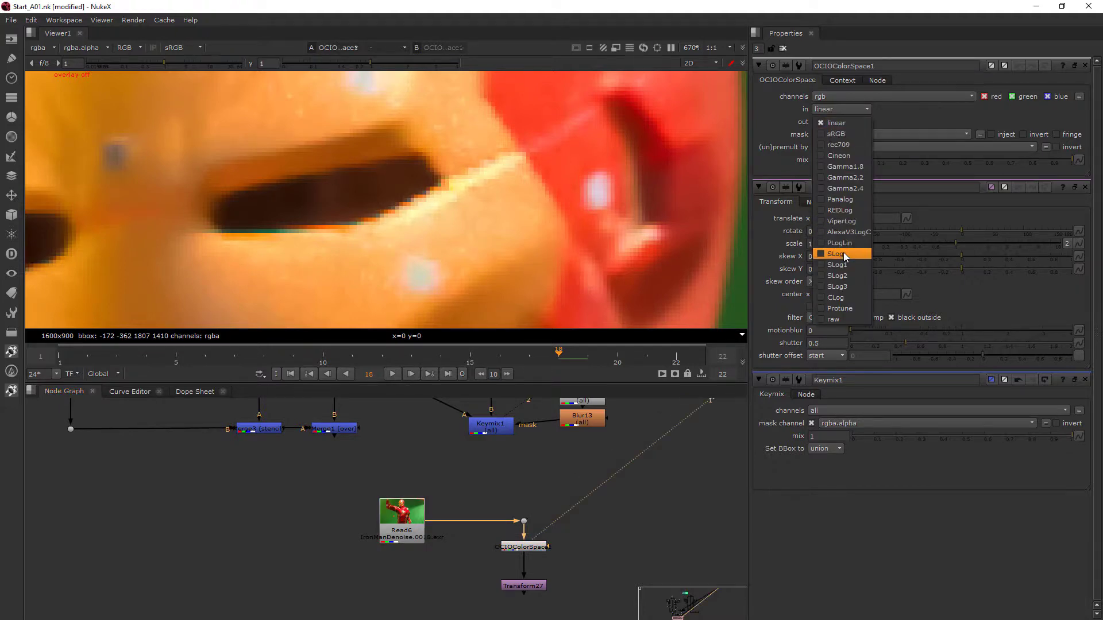
pyautogui.click(842, 255)
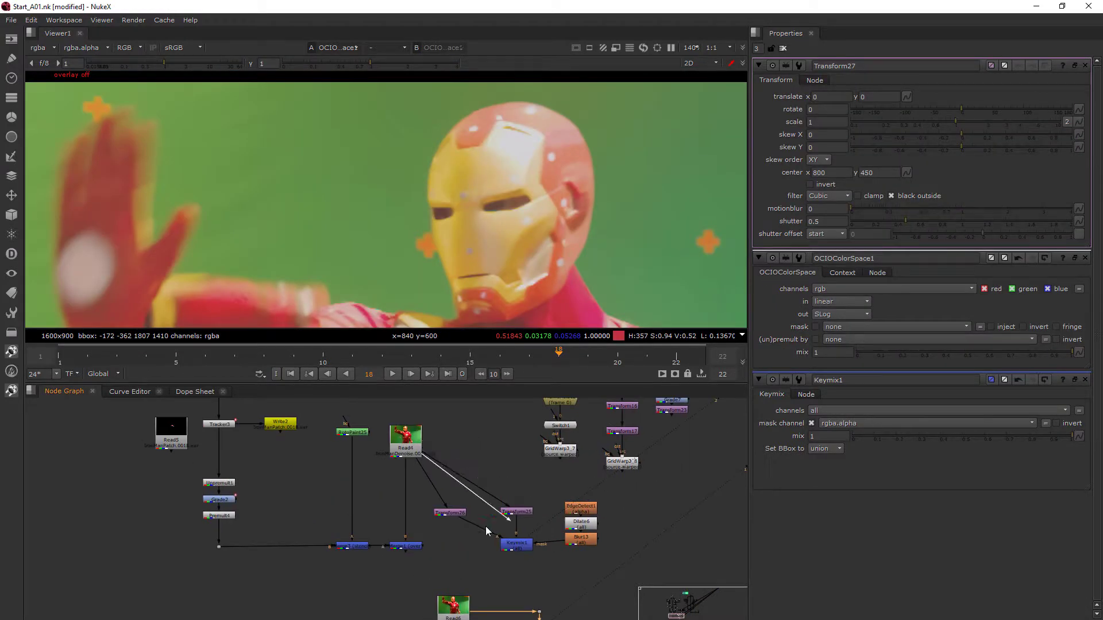
# Step: Replace the Transform below OCIOColorSpace1 with a pasted copy of Transform25
pyautogui.moveTo(496, 526); pyautogui.dragTo(552, 500)
pyautogui.hotkey('ctrl', 'c')
pyautogui.moveTo(588, 504); pyautogui.dragTo(566, 368, button='middle')
pyautogui.scroll(3, 517, 475)
pyautogui.click(517, 476)
pyautogui.hotkey('ctrl', 'v')
pyautogui.click(517, 523)
pyautogui.press('Delete')
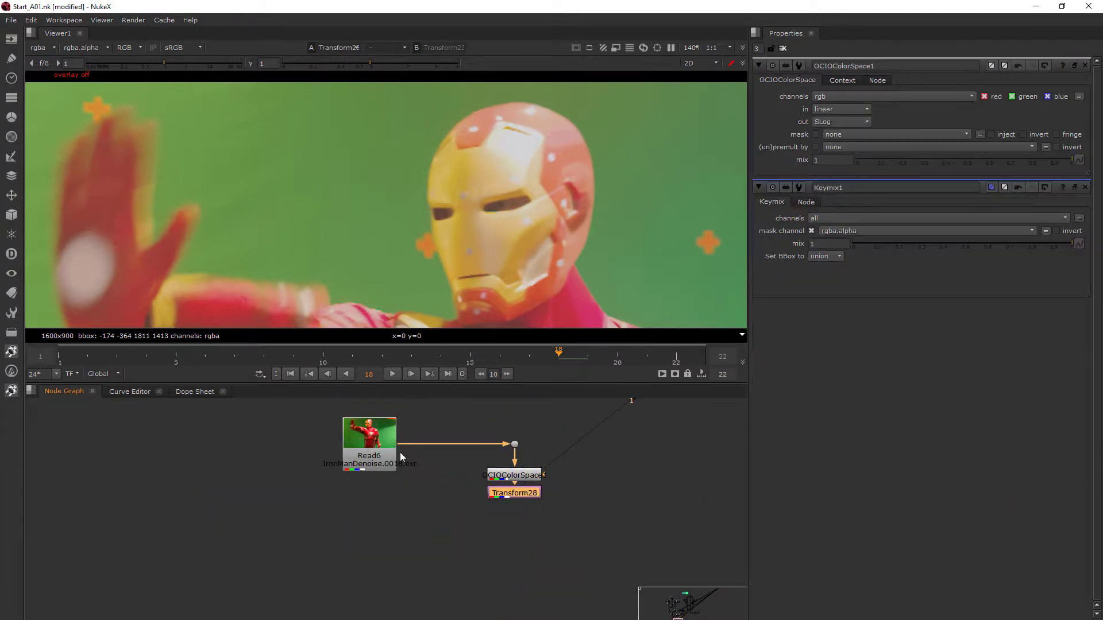
# Step: Paste a copy of OCIOColorSpace1 after Transform28 and set it to convert from SLog back to linear
pyautogui.click(386, 454)
pyautogui.press('1')
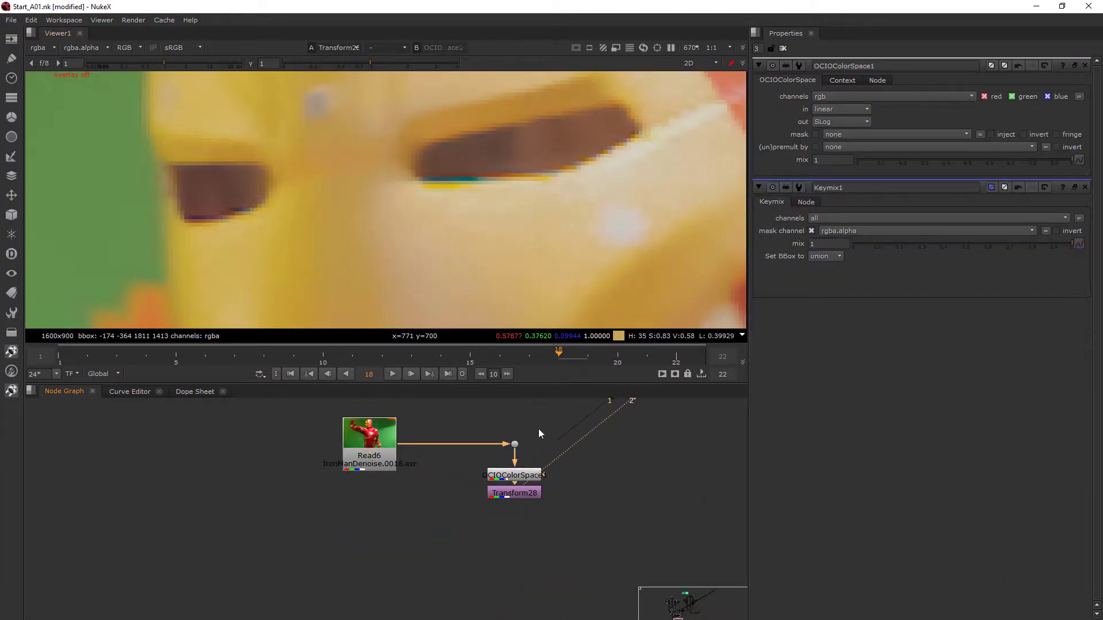
pyautogui.click(516, 494)
pyautogui.press('1')
pyautogui.hotkey('ctrl', 'v')
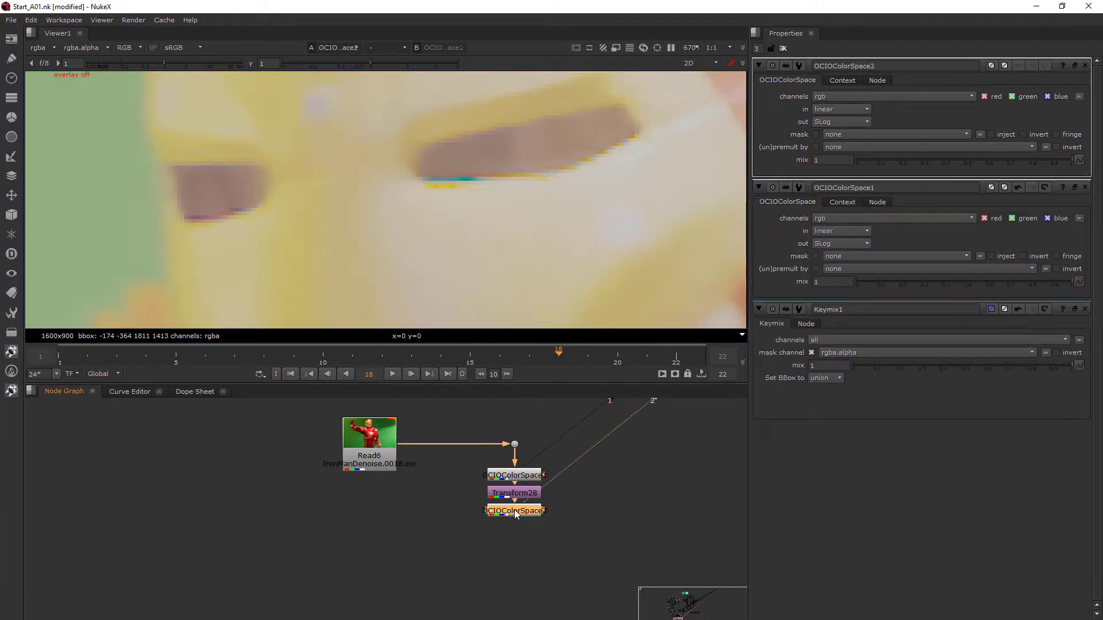
pyautogui.click(830, 108)
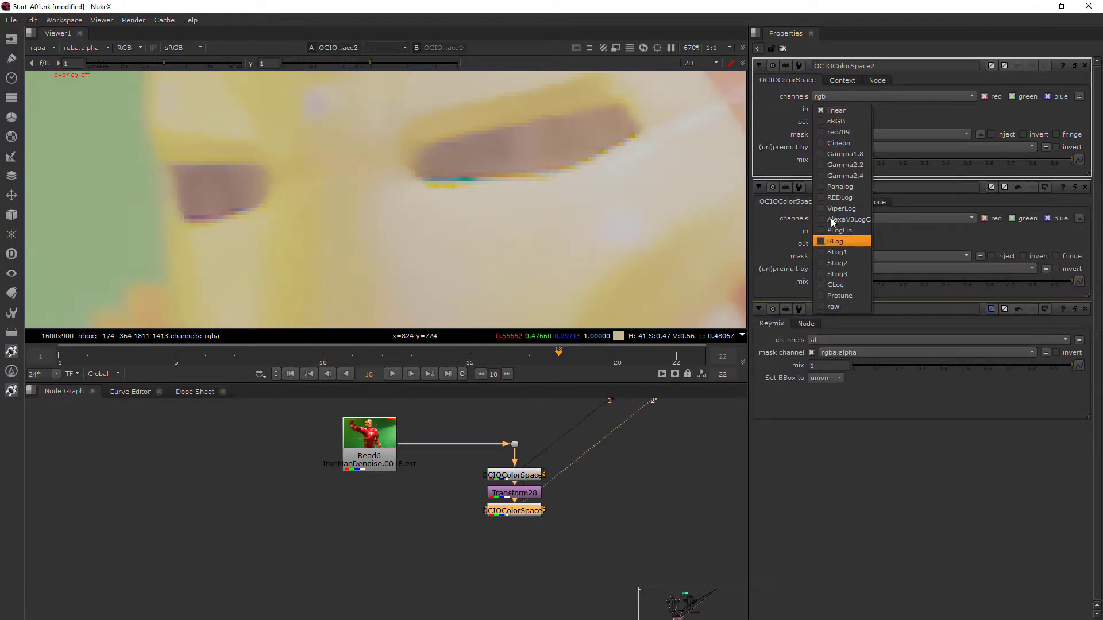
pyautogui.click(830, 236)
pyautogui.click(834, 121)
pyautogui.click(843, 15)
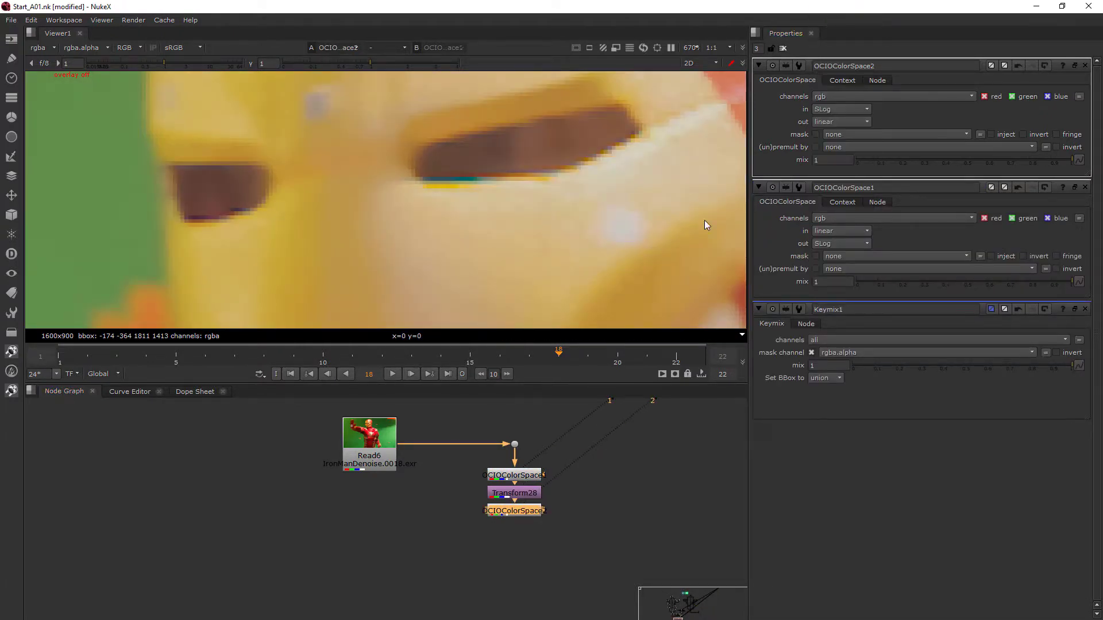
# Step: Attach a Transform directly to Read6 and compare it with the log-converted branch around the helmet
pyautogui.click(388, 456)
pyautogui.press('1')
pyautogui.scroll(3, 508, 254)
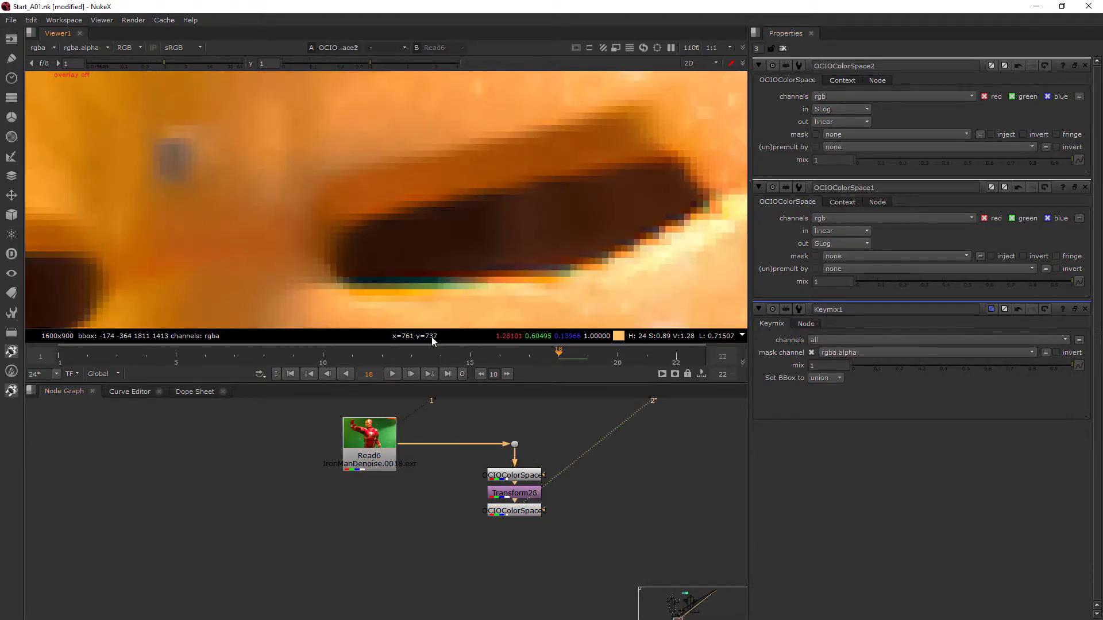
pyautogui.press('t')
pyautogui.scroll(-3, 543, 225)
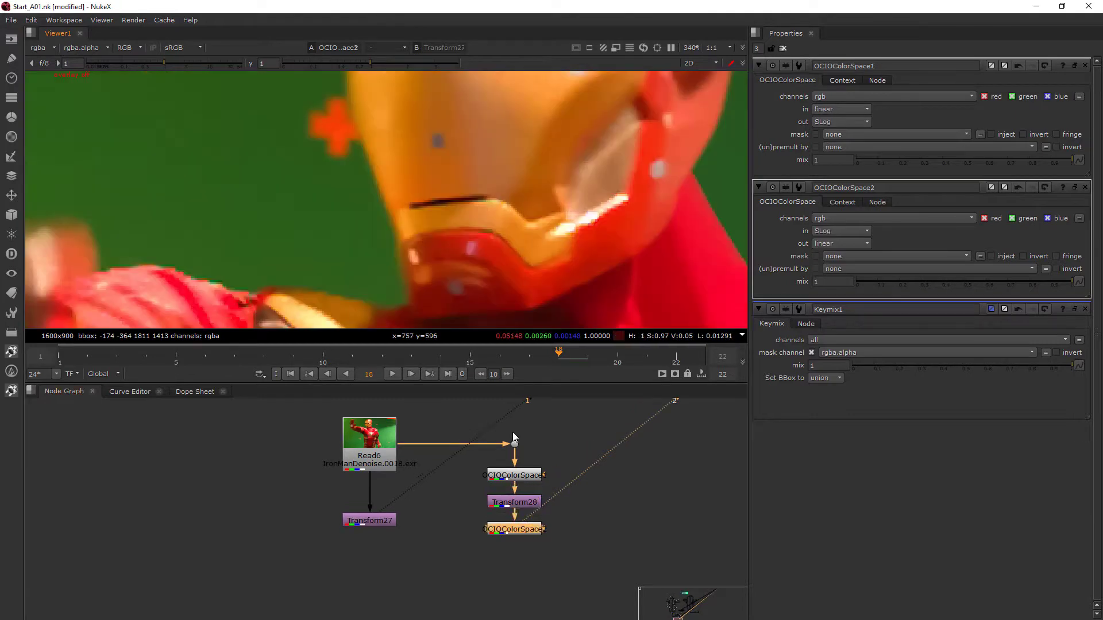
# Step: Delete the Transform, colour-space and Keymix test nodes attached to Read4, along with the separate Read6 log-conversion setup
pyautogui.scroll(-8, 506, 481)
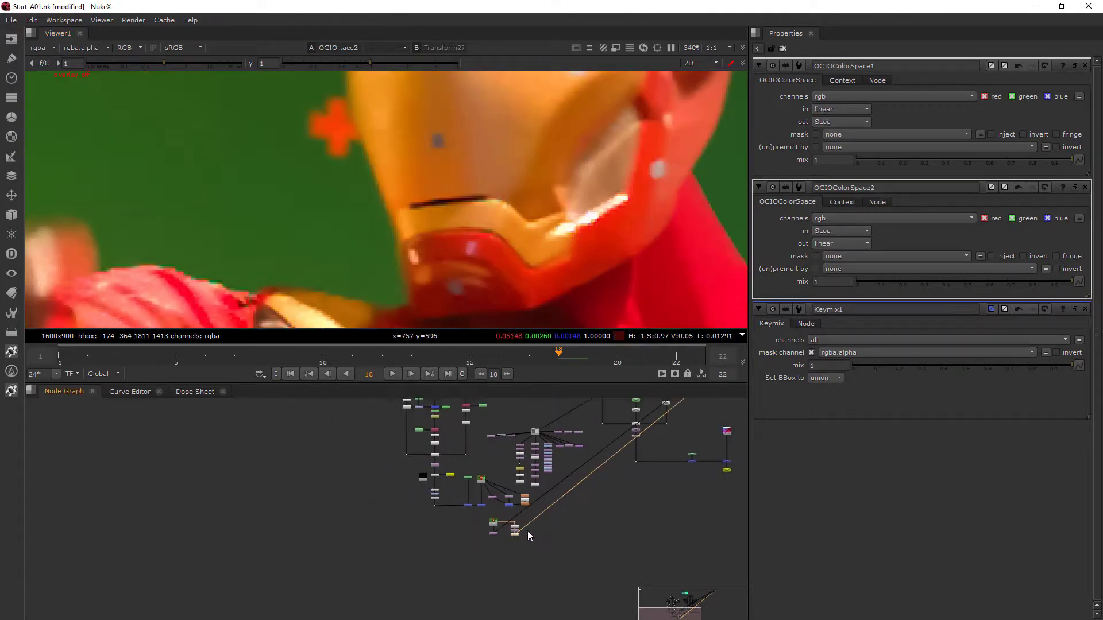
pyautogui.moveTo(527, 531); pyautogui.dragTo(566, 537, button='middle')
pyautogui.scroll(4, 566, 508)
pyautogui.moveTo(576, 494); pyautogui.dragTo(467, 539)
pyautogui.press('Delete')
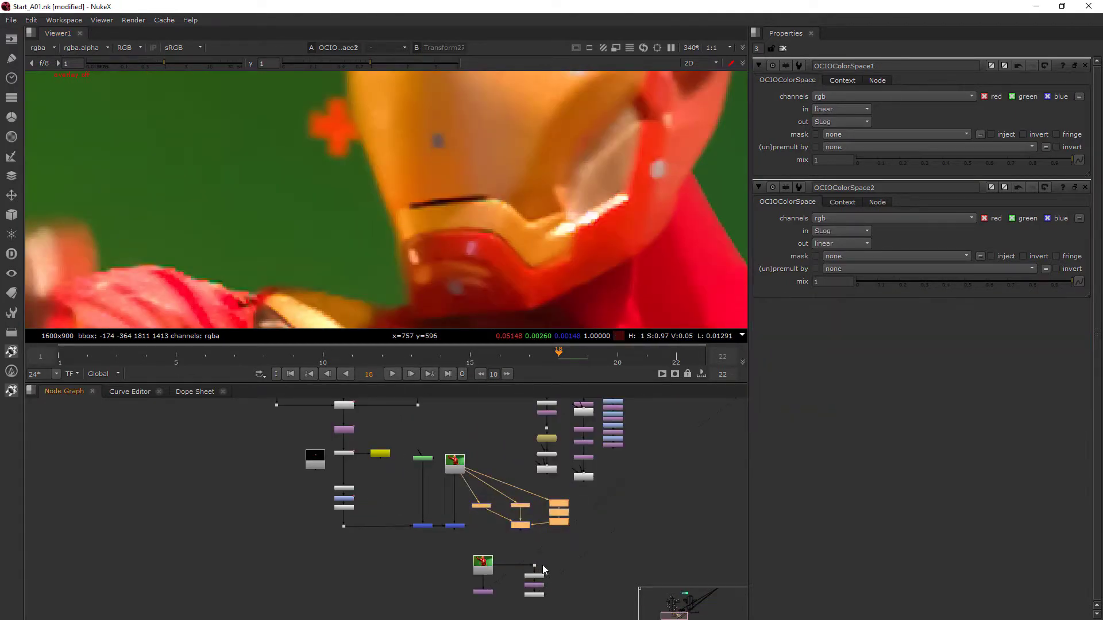
pyautogui.moveTo(480, 501); pyautogui.dragTo(440, 583)
pyautogui.moveTo(439, 584); pyautogui.dragTo(440, 583)
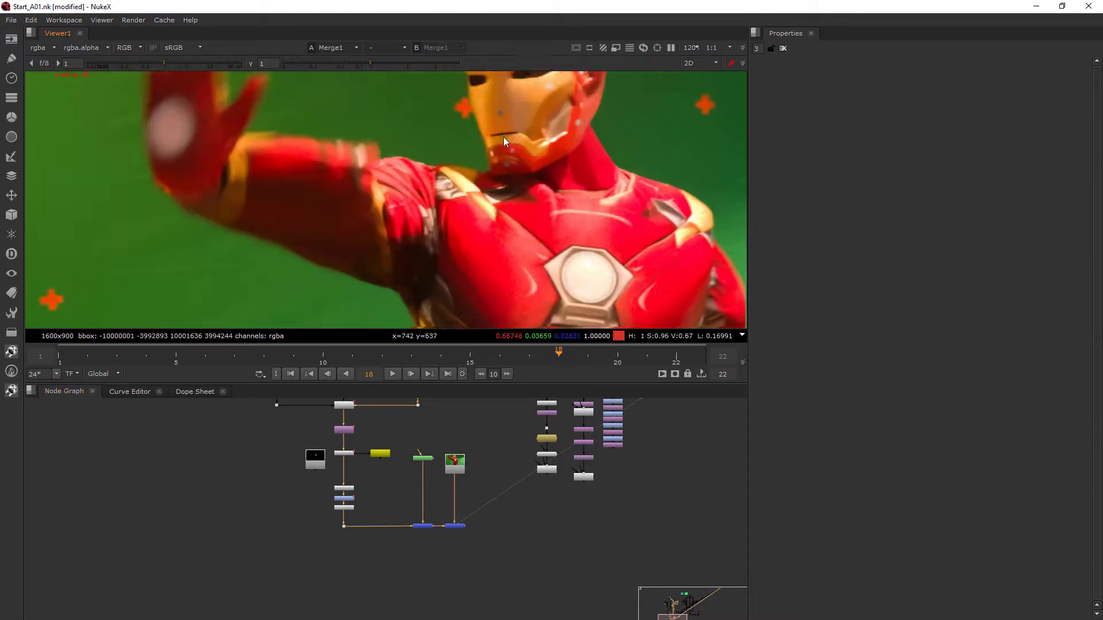
# Step: Set Tracker3's transform filter to Cubic
pyautogui.moveTo(631, 283); pyautogui.dragTo(543, 216, button='middle')
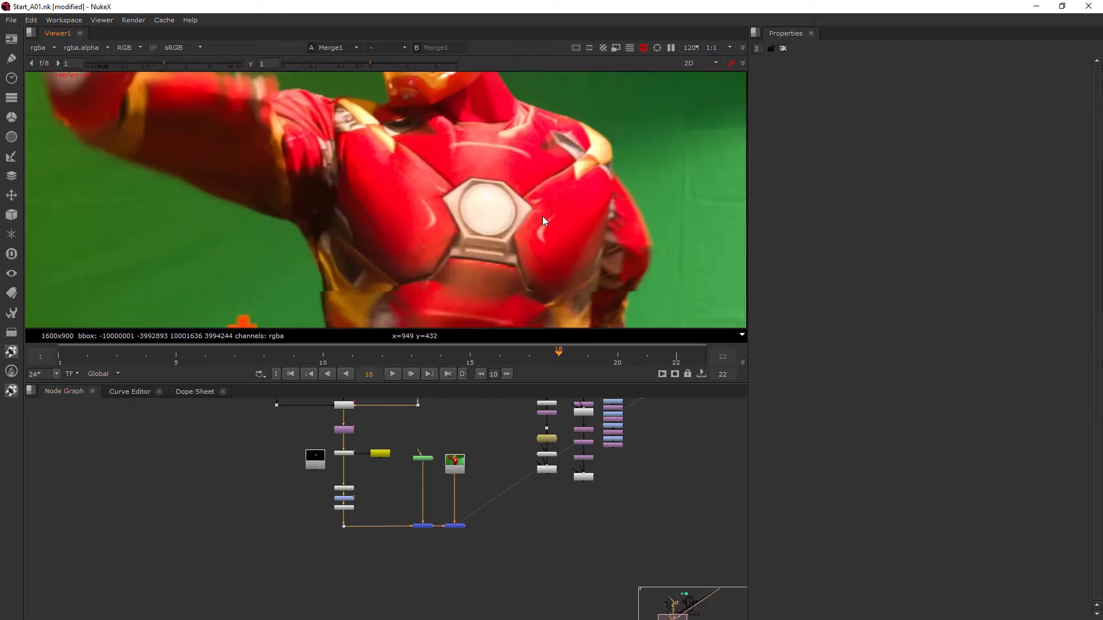
pyautogui.scroll(5, 543, 216)
pyautogui.scroll(4, 477, 230)
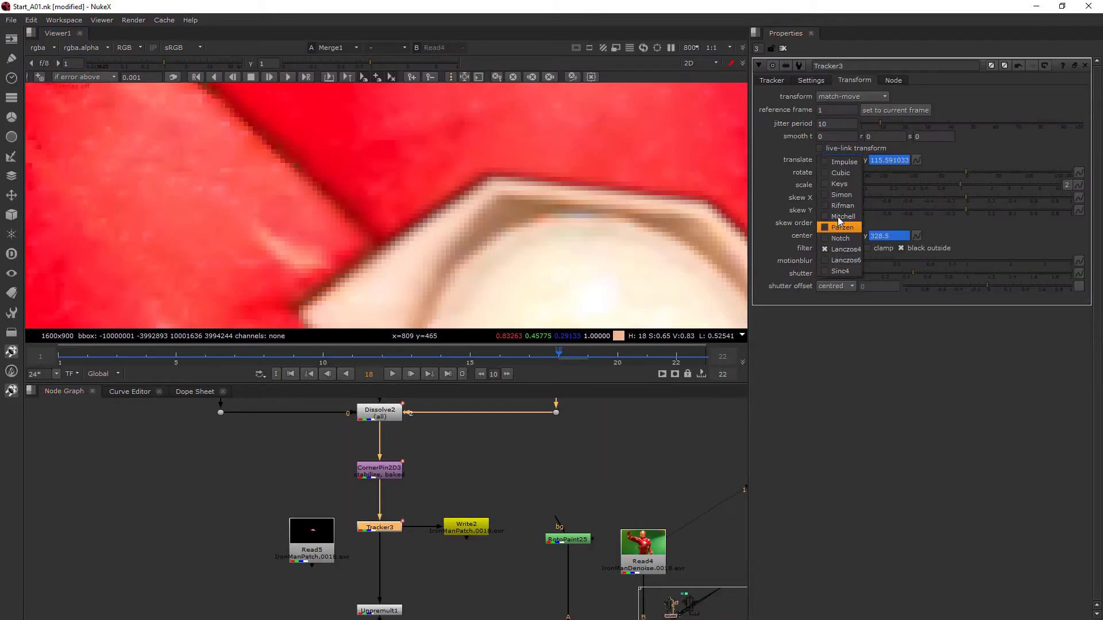
pyautogui.click(838, 178)
pyautogui.moveTo(641, 493); pyautogui.dragTo(574, 353, button='middle')
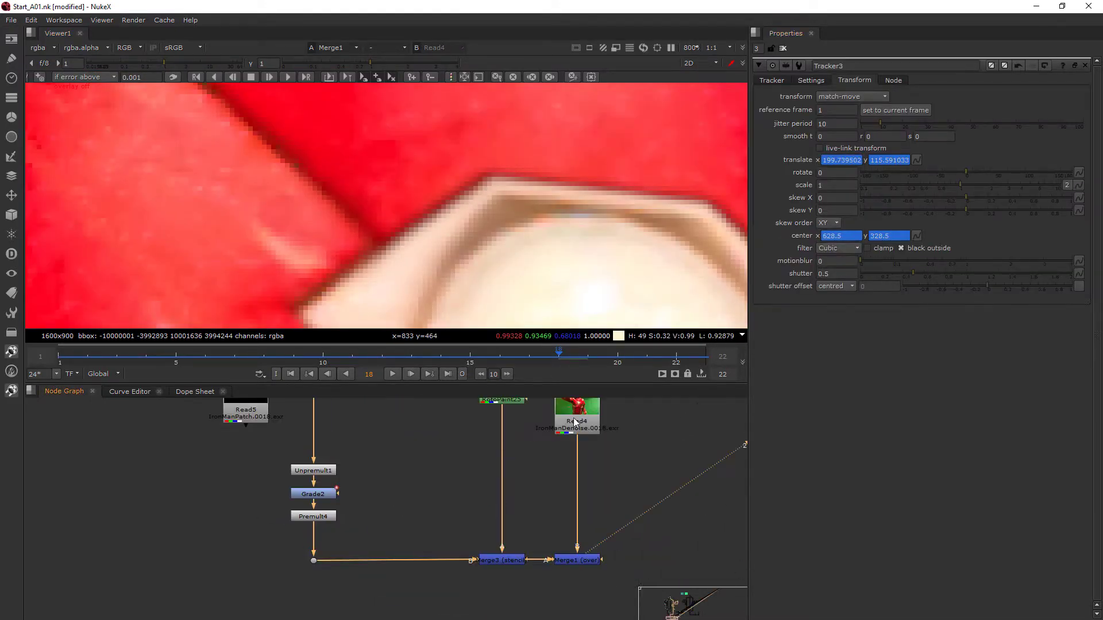
# Step: Compare the original Read4 plate with the Merge1 composite at the edge of the chest plate
pyautogui.press('1')
pyautogui.press('2')
pyautogui.press('1')
pyautogui.press('2')
pyautogui.press('1')
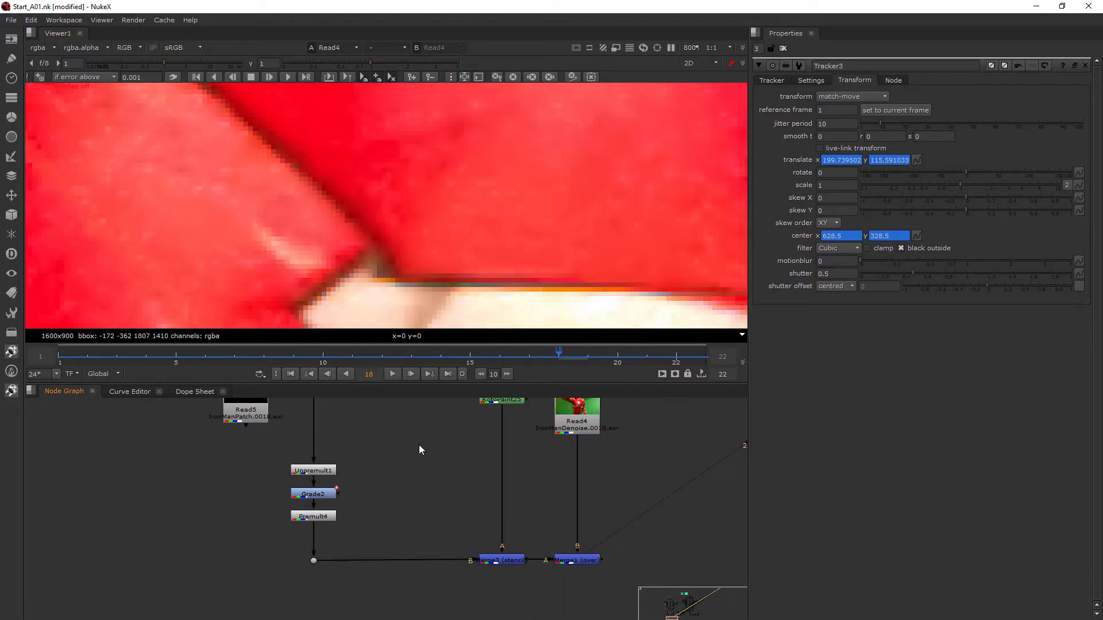
pyautogui.press('2')
# Step: Switch Tracker3's transform filter back to Lanczos4
pyautogui.moveTo(394, 474); pyautogui.dragTo(414, 512, button='middle')
pyautogui.scroll(-3, 412, 512)
pyautogui.click(383, 489)
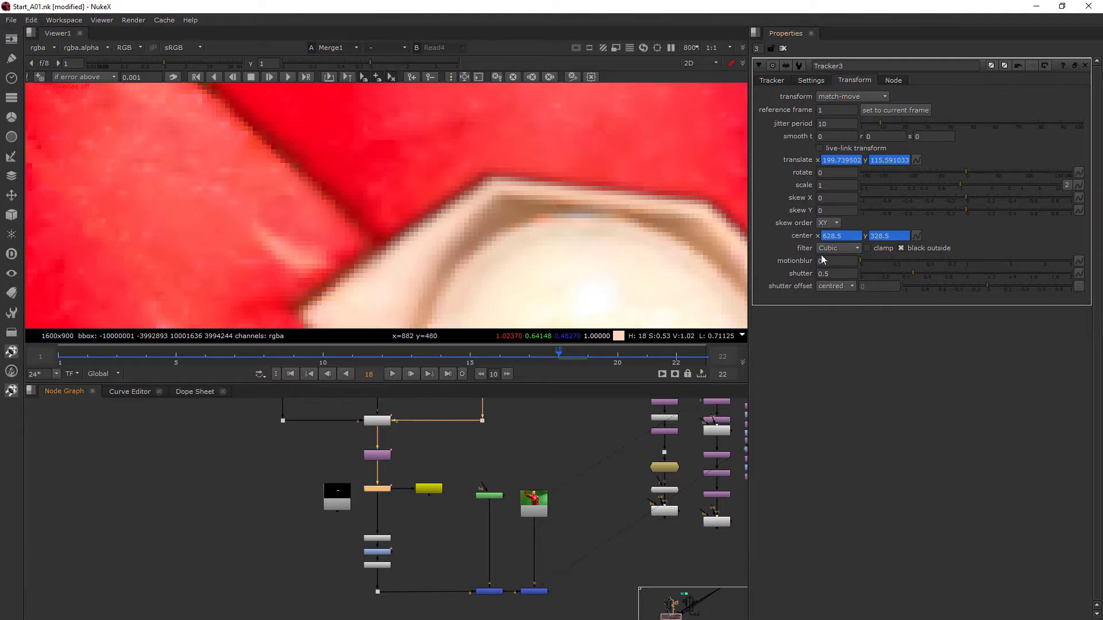
pyautogui.click(836, 247)
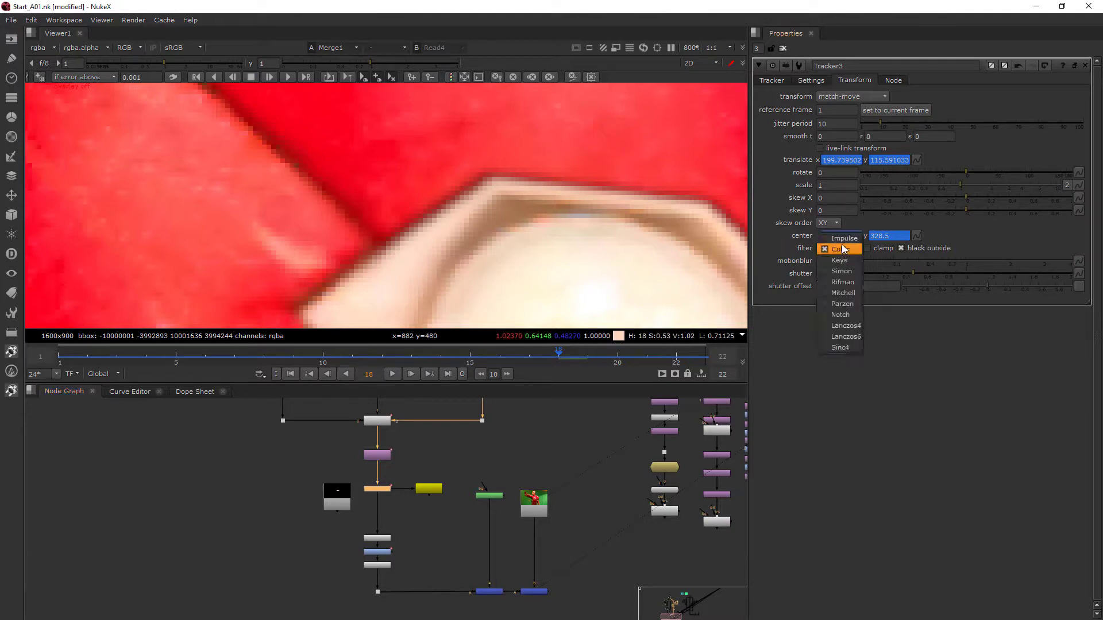
pyautogui.click(838, 322)
# Step: Set the render filter of GridWarp3_6, upstream of Dissolve2, to Lanczos4
pyautogui.scroll(-3, 524, 471)
pyautogui.moveTo(523, 530); pyautogui.dragTo(528, 609, button='middle')
pyautogui.moveTo(507, 402)
pyautogui.mouseDown(button='middle')
pyautogui.moveTo(509, 482)
pyautogui.moveTo(517, 419)
pyautogui.mouseUp(button='middle')
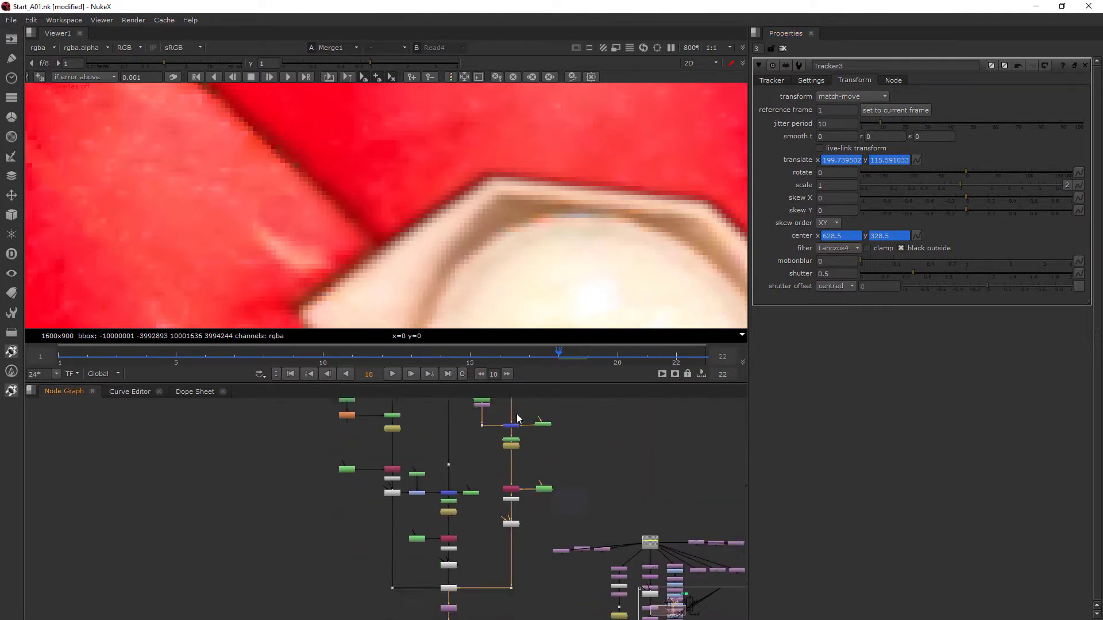
pyautogui.scroll(5, 517, 524)
pyautogui.doubleClick(516, 509)
pyautogui.moveTo(622, 446); pyautogui.dragTo(673, 338, button='middle')
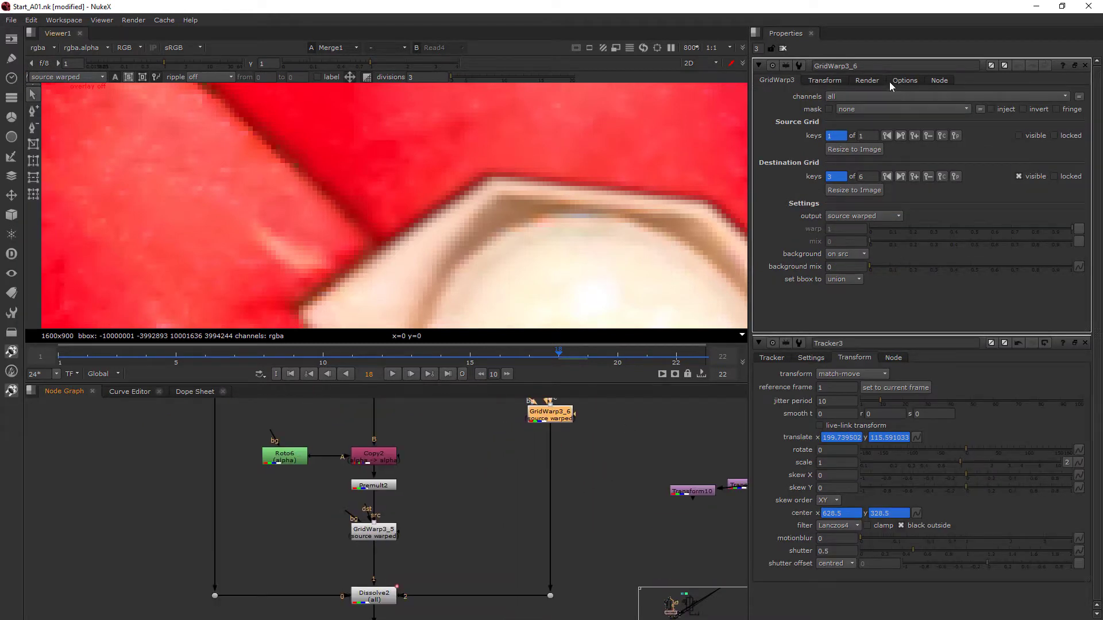
pyautogui.click(869, 81)
pyautogui.click(851, 188)
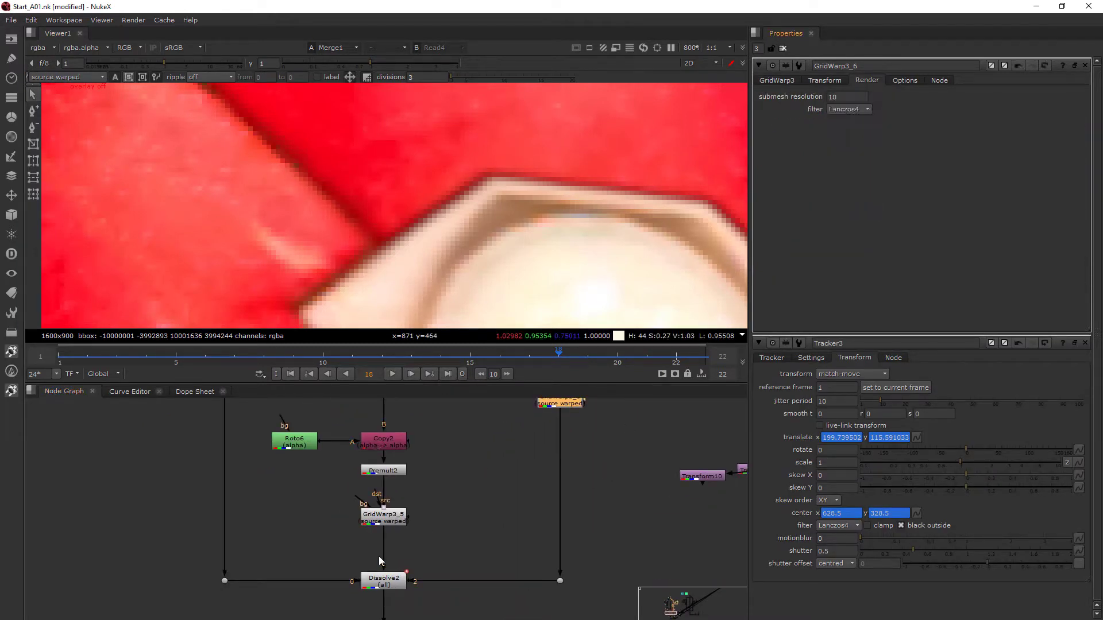
# Step: Set the render filter of GridWarp3_5, directly above Dissolve2, to Lanczos4
pyautogui.doubleClick(383, 523)
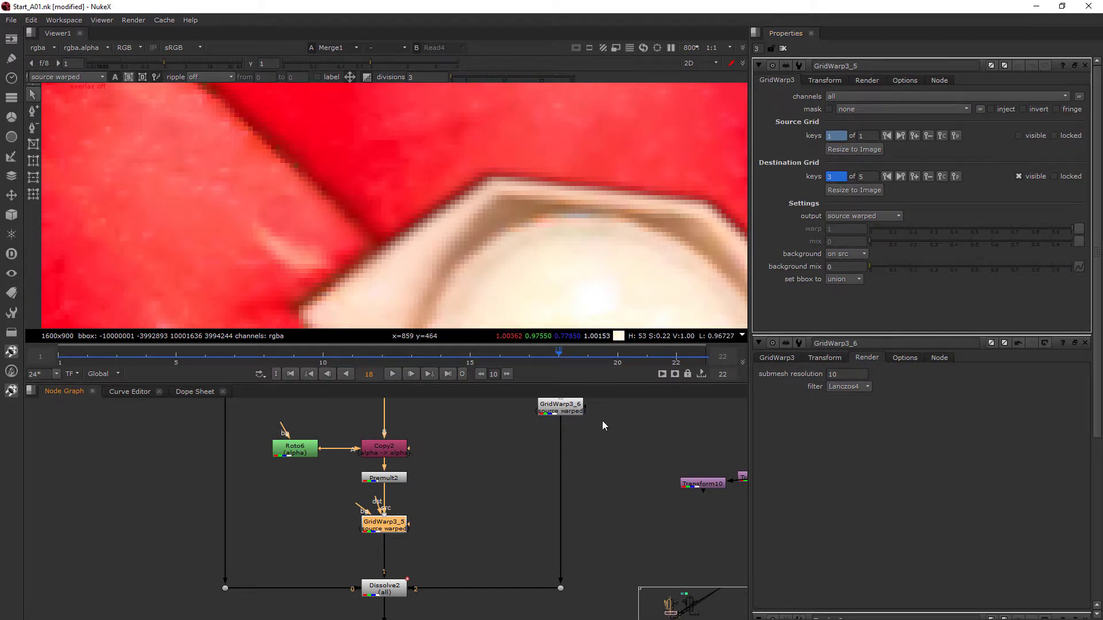
pyautogui.moveTo(574, 456); pyautogui.dragTo(576, 483, button='middle')
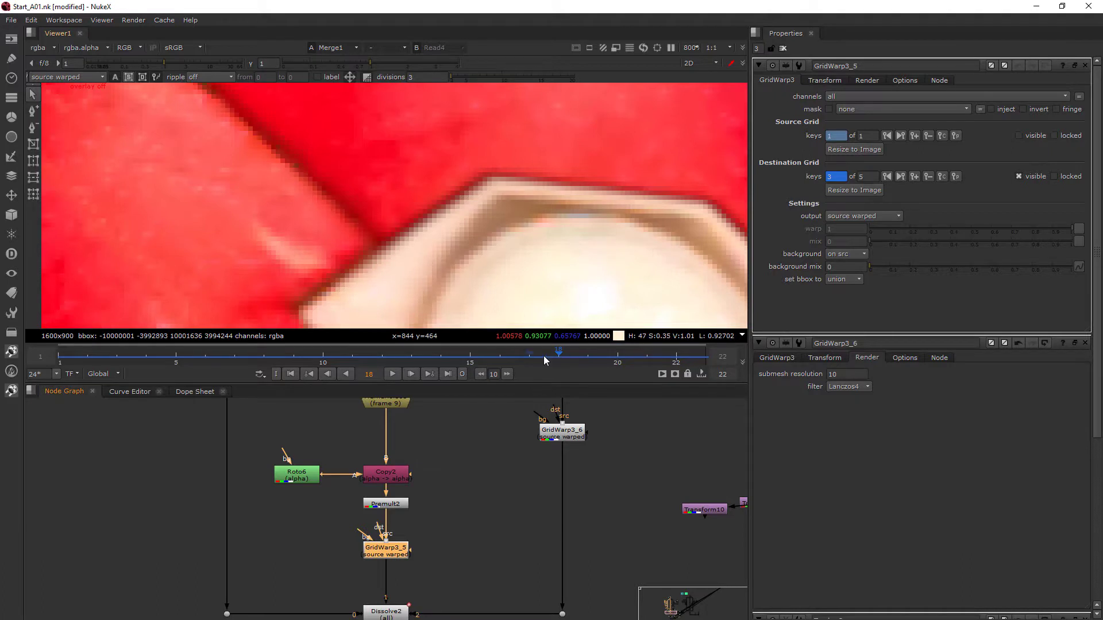
pyautogui.click(878, 80)
pyautogui.click(860, 110)
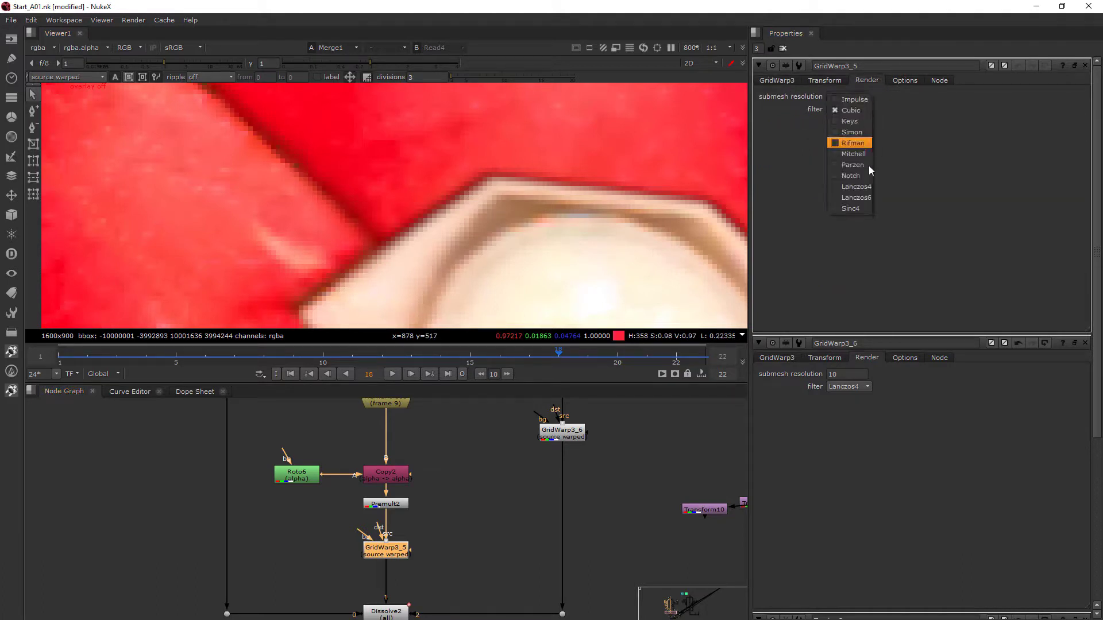
pyautogui.click(850, 185)
# Step: Set the render filter of GridWarp3_4, below Premult1, to Lanczos4
pyautogui.moveTo(254, 387); pyautogui.dragTo(340, 488, button='middle')
pyautogui.doubleClick(312, 446)
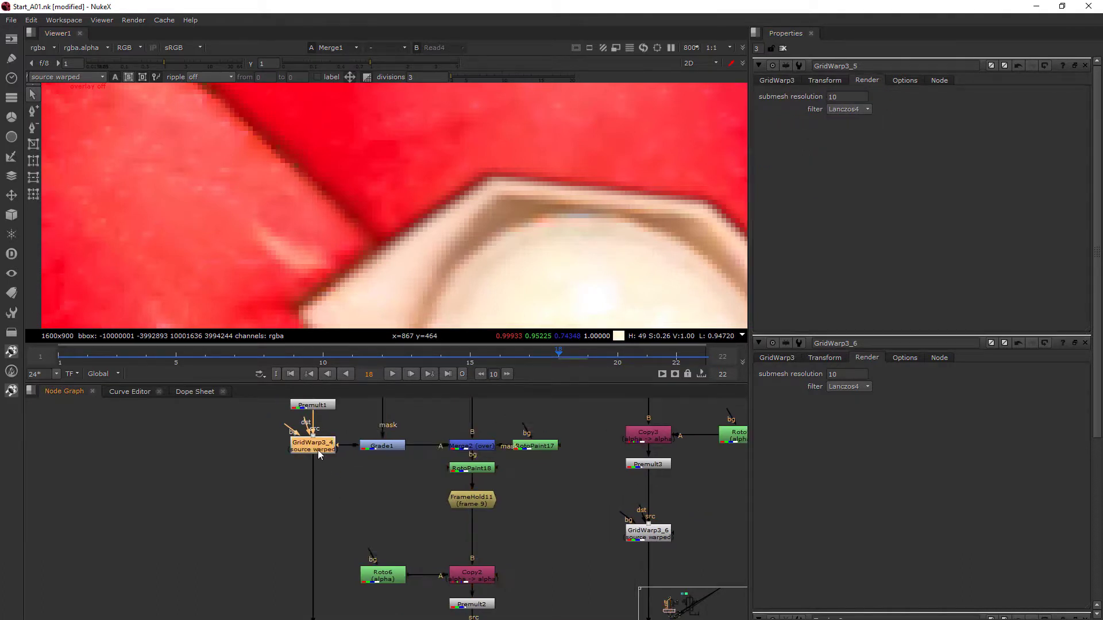
pyautogui.click(867, 81)
pyautogui.click(849, 109)
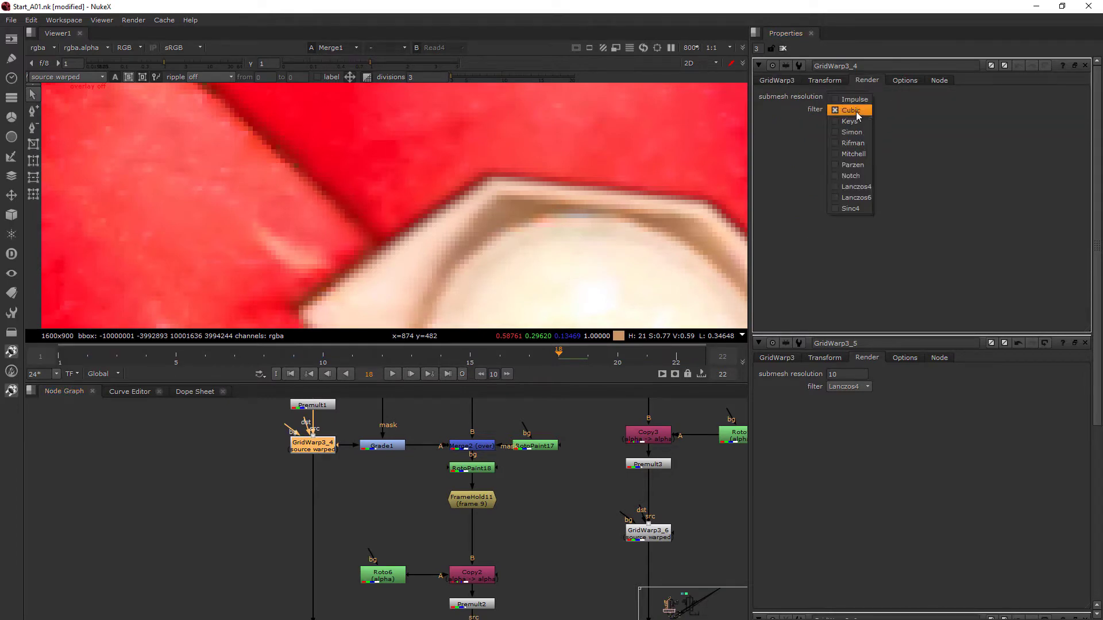
pyautogui.click(857, 187)
# Step: Set the filter of the stabilizing CornerPin2D1 below Tracker1 to Lanczos4
pyautogui.scroll(-3, 554, 504)
pyautogui.moveTo(529, 428); pyautogui.dragTo(543, 534, button='middle')
pyautogui.scroll(2, 518, 535)
pyautogui.scroll(2, 526, 499)
pyautogui.doubleClick(513, 570)
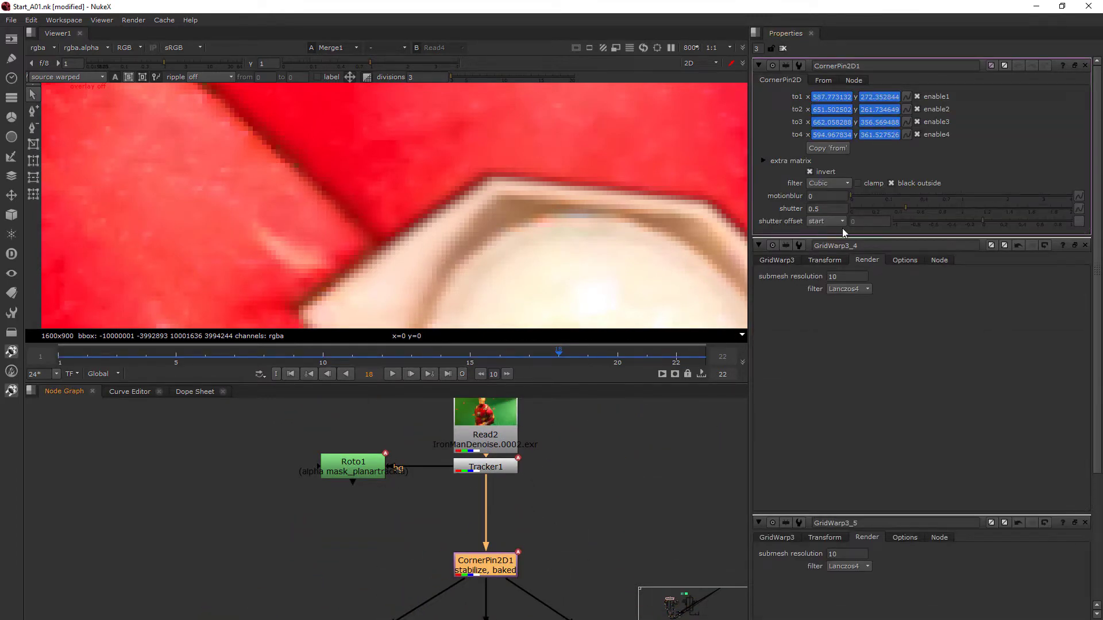
pyautogui.click(844, 185)
pyautogui.click(827, 253)
pyautogui.click(454, 486)
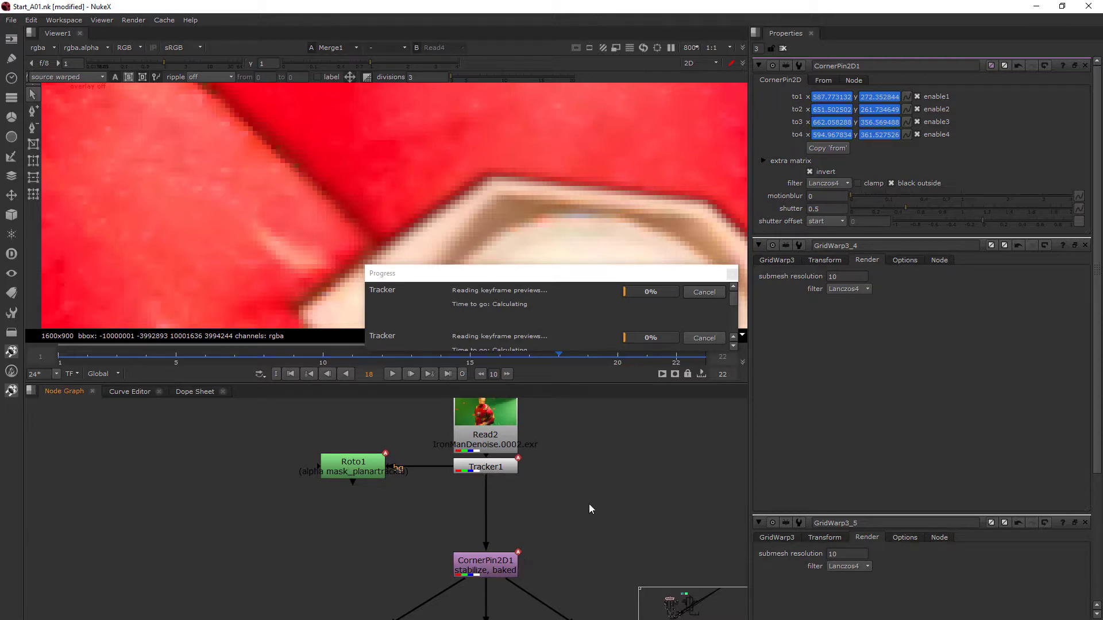
# Step: View the output of CornerPin2D1 and check the transform settings of Tracker1
pyautogui.scroll(-1, 590, 483)
pyautogui.click(515, 522)
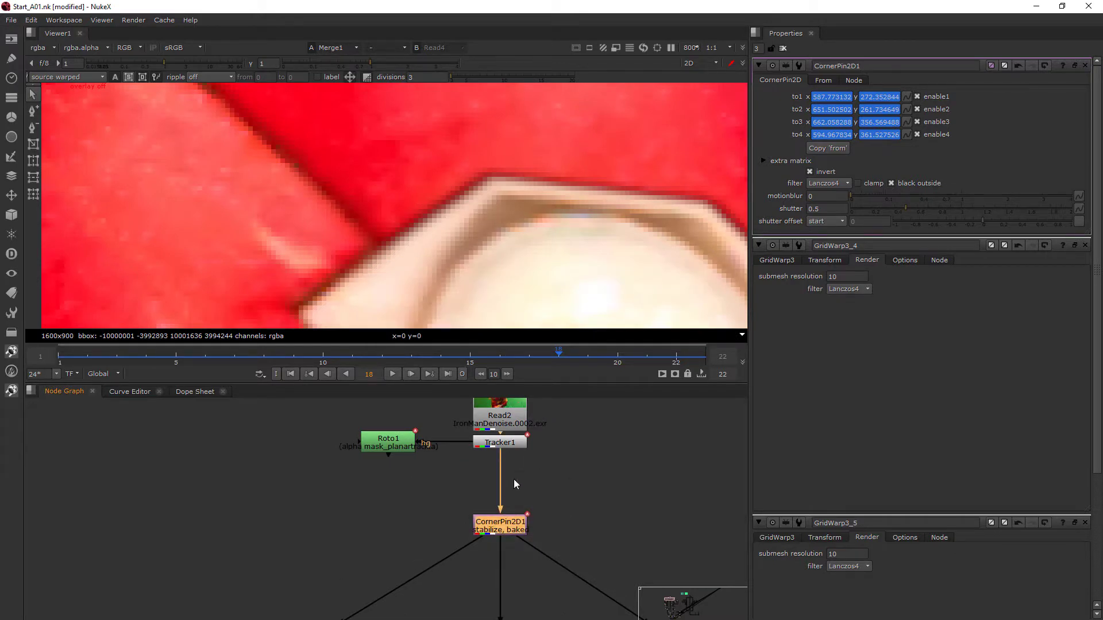
pyautogui.press('1')
pyautogui.scroll(2, 519, 498)
pyautogui.doubleClick(511, 494)
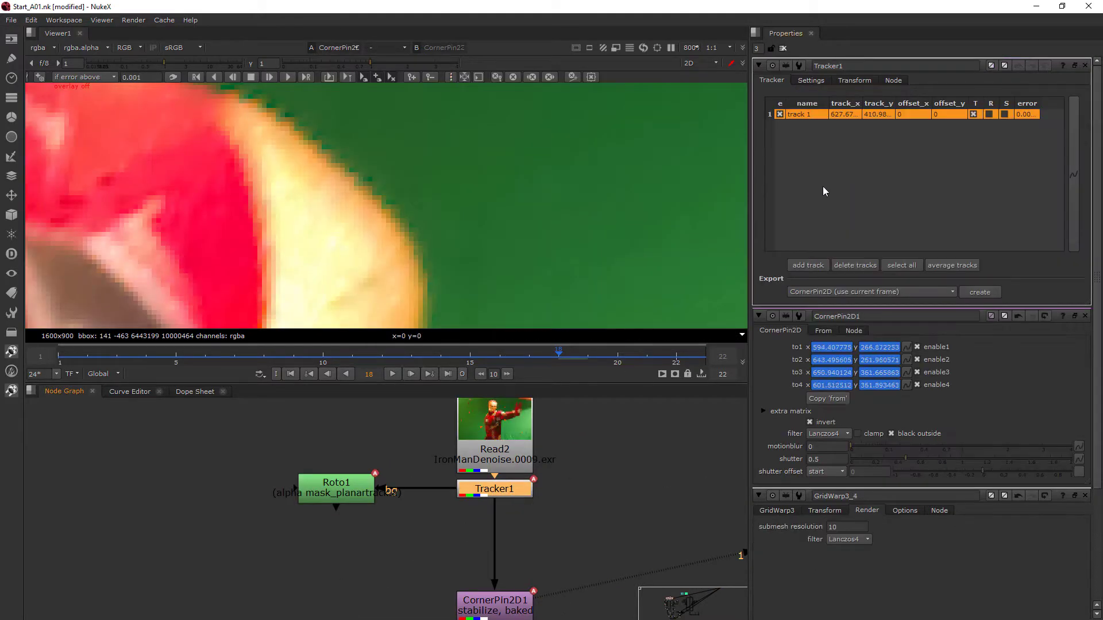
pyautogui.click(854, 80)
# Step: Compare Read4 with Merge1 at high magnification, examining edge sharpness where the chest plate meets the red armour
pyautogui.scroll(-6, 472, 575)
pyautogui.moveTo(477, 558)
pyautogui.mouseDown(button='middle')
pyautogui.moveTo(484, 416)
pyautogui.moveTo(472, 333)
pyautogui.mouseUp(button='middle')
pyautogui.moveTo(561, 609)
pyautogui.mouseDown(button='middle')
pyautogui.moveTo(541, 524)
pyautogui.moveTo(508, 469)
pyautogui.mouseUp(button='middle')
pyautogui.scroll(4, 508, 468)
pyautogui.click(509, 493)
pyautogui.press('1')
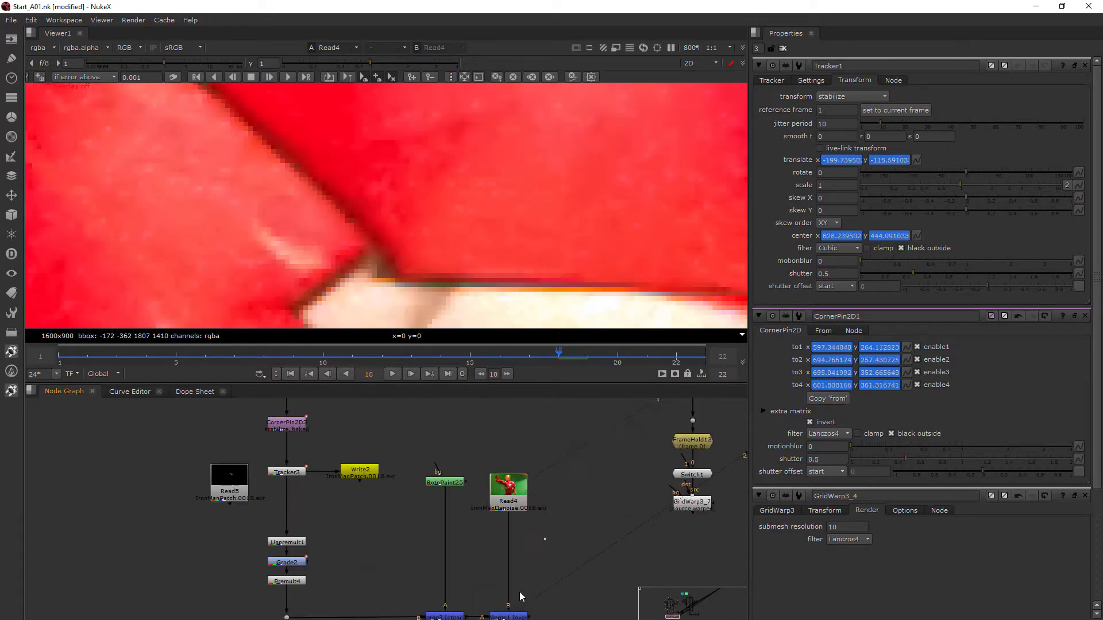
pyautogui.moveTo(546, 618); pyautogui.dragTo(479, 536)
pyautogui.press('1')
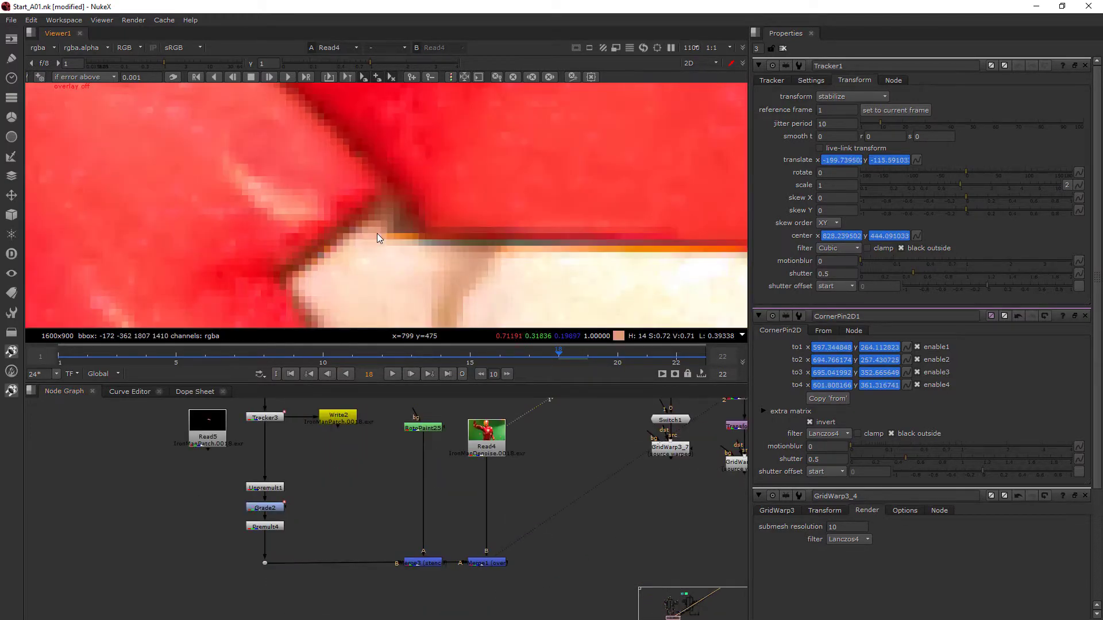
pyautogui.press('2')
pyautogui.press('1')
pyautogui.press('2')
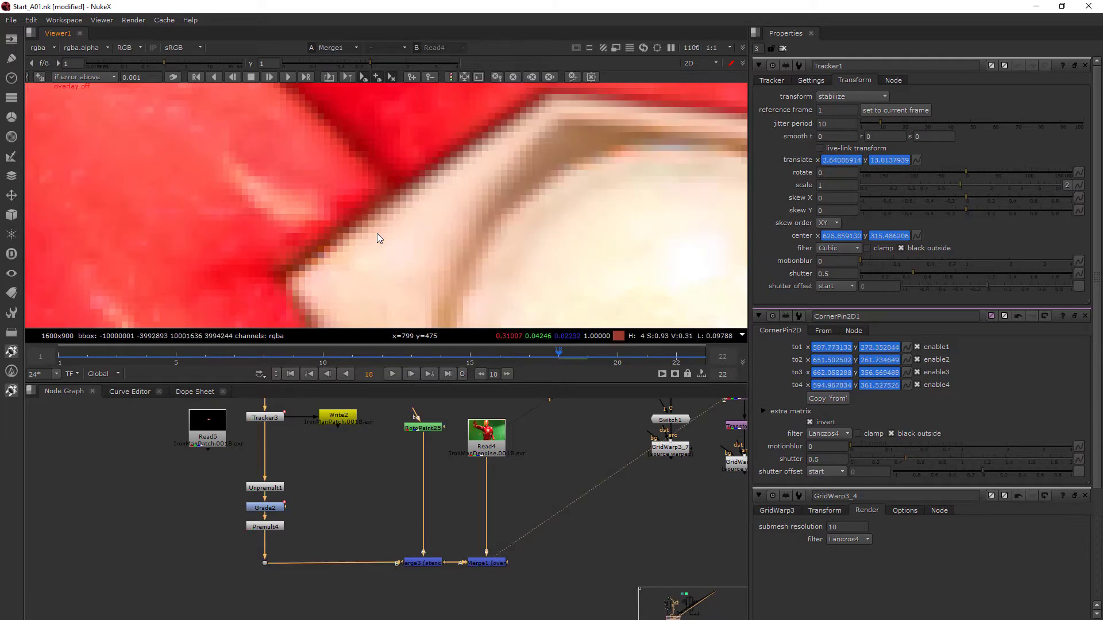
pyautogui.press('1')
pyautogui.scroll(5, 317, 241)
pyautogui.press('2')
pyautogui.press('1')
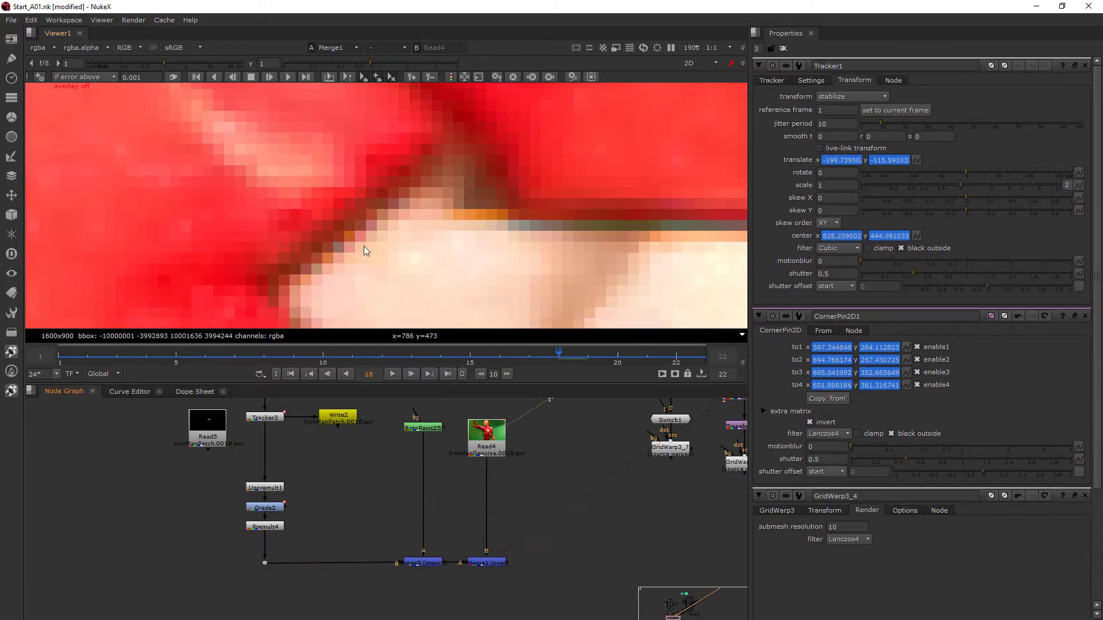
pyautogui.press('2')
pyautogui.press('space')
pyautogui.press('1')
pyautogui.press('2')
pyautogui.press('space')
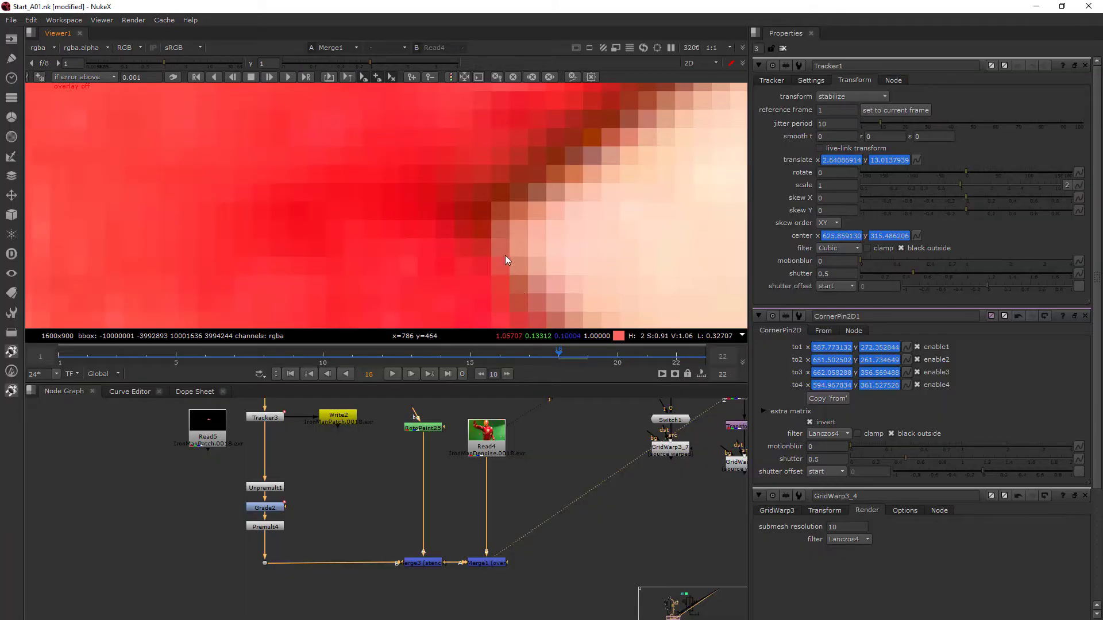
# Step: Set the filter of the match-moving Tracker3 to Lanczos6
pyautogui.scroll(-2, 505, 255)
pyautogui.scroll(-2, 469, 257)
pyautogui.moveTo(362, 452); pyautogui.dragTo(359, 514, button='middle')
pyautogui.doubleClick(263, 479)
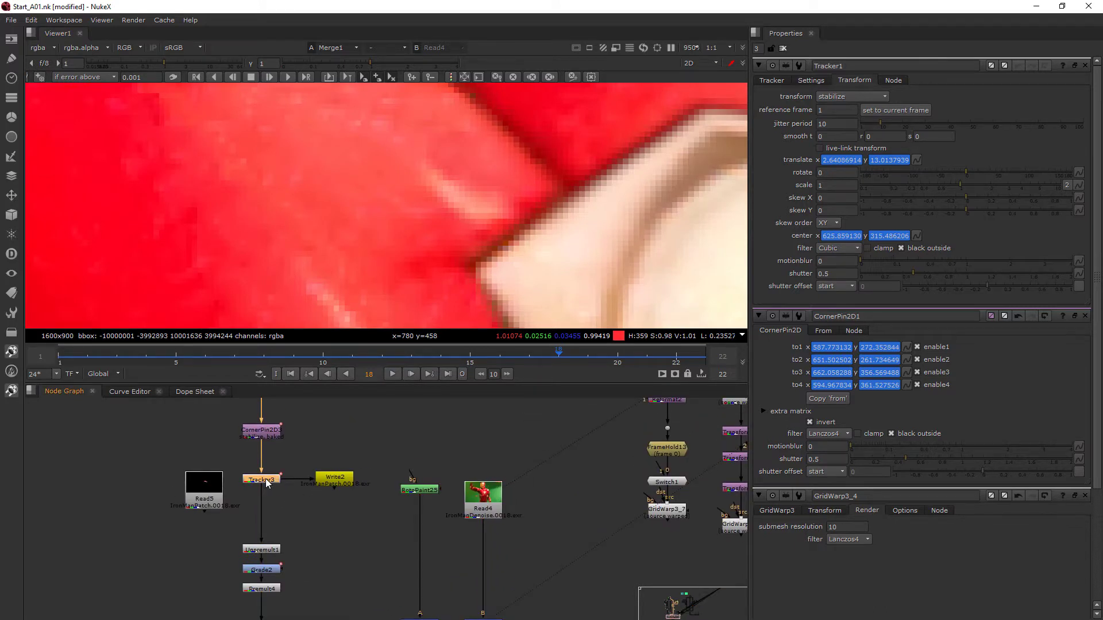
pyautogui.click(838, 249)
pyautogui.click(843, 261)
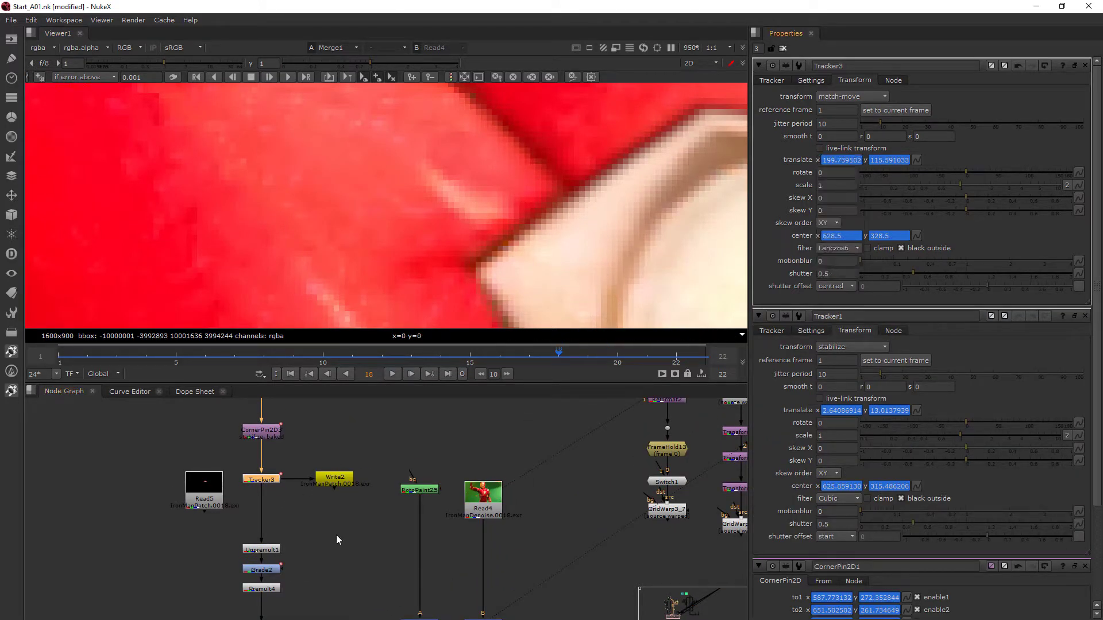
# Step: Set the filter of the stabilizing CornerPin2D1 below Tracker1 to Lanczos6
pyautogui.scroll(-5, 337, 536)
pyautogui.scroll(5, 371, 531)
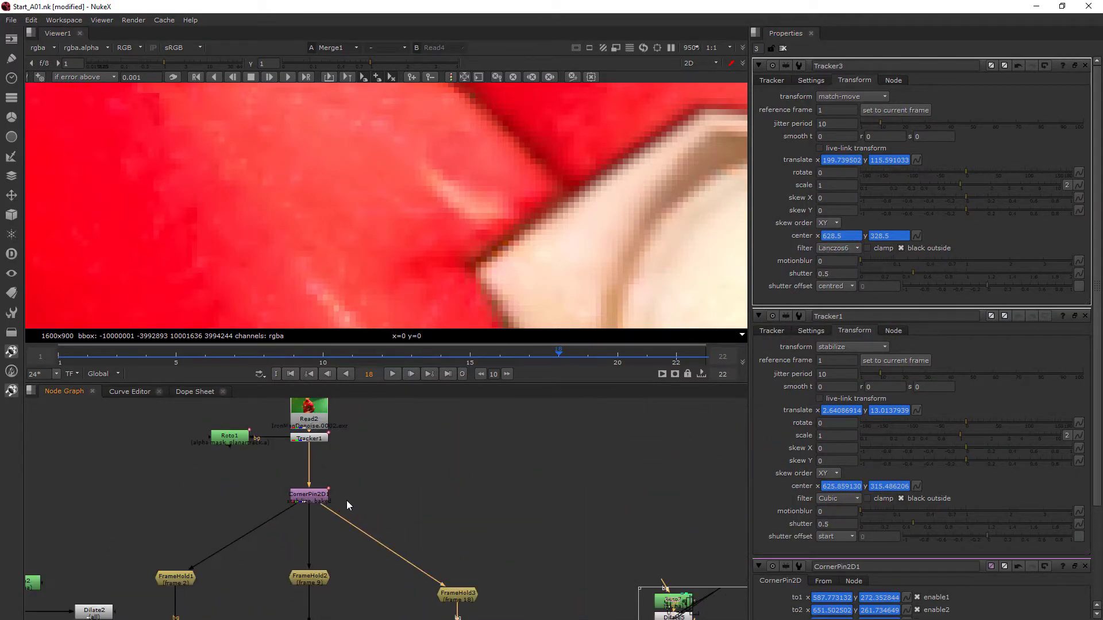
pyautogui.doubleClick(309, 495)
pyautogui.click(828, 183)
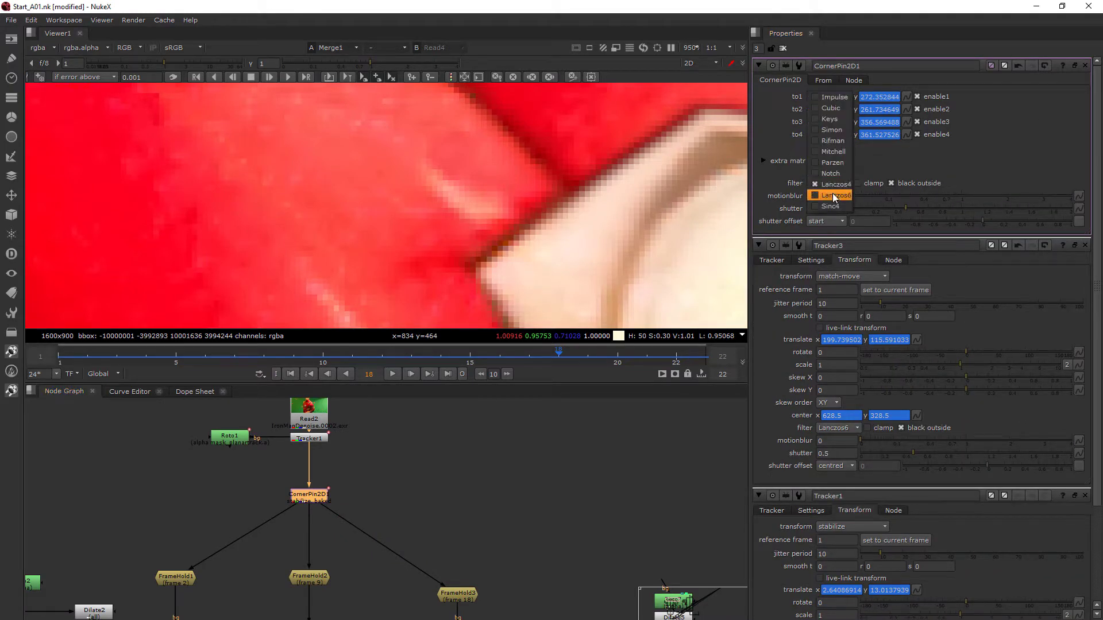
pyautogui.click(833, 194)
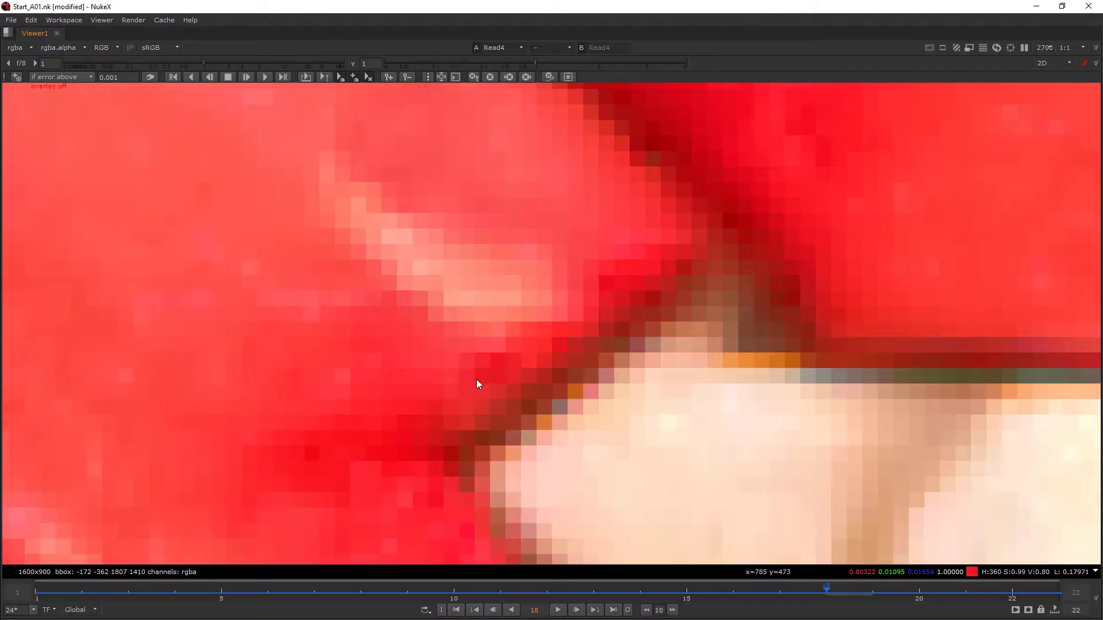
# Step: Compare Read4 with Merge1 at the chest-plate corner and examine the composite across the torso and helmet
pyautogui.press('1')
pyautogui.press('space')
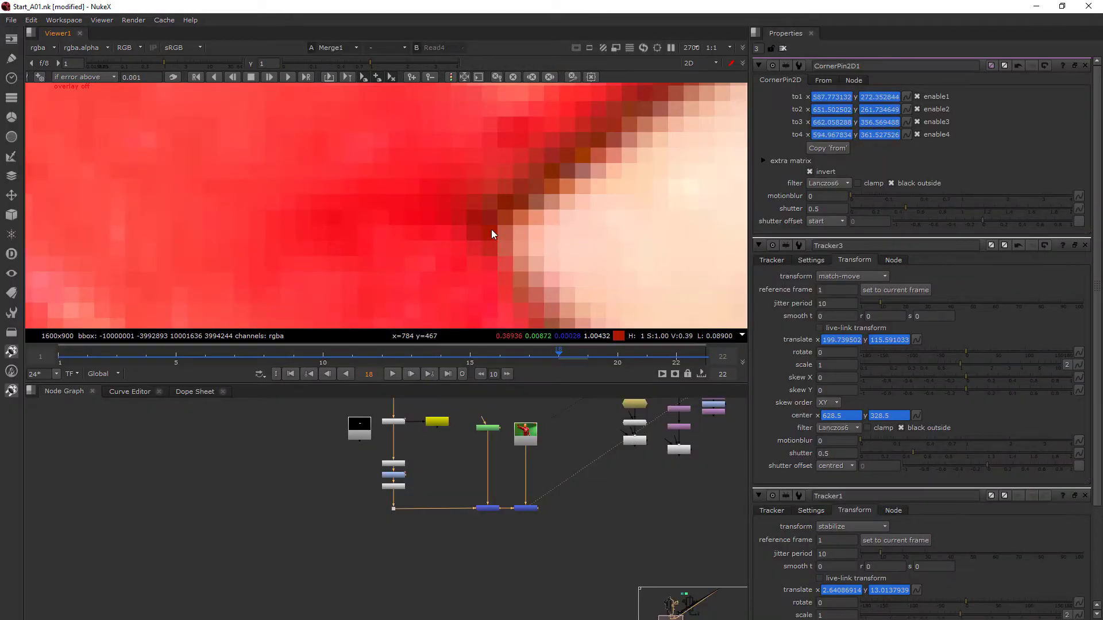
pyautogui.scroll(-3, 491, 230)
pyautogui.scroll(-4, 570, 256)
pyautogui.press('space')
pyautogui.scroll(-4, 561, 249)
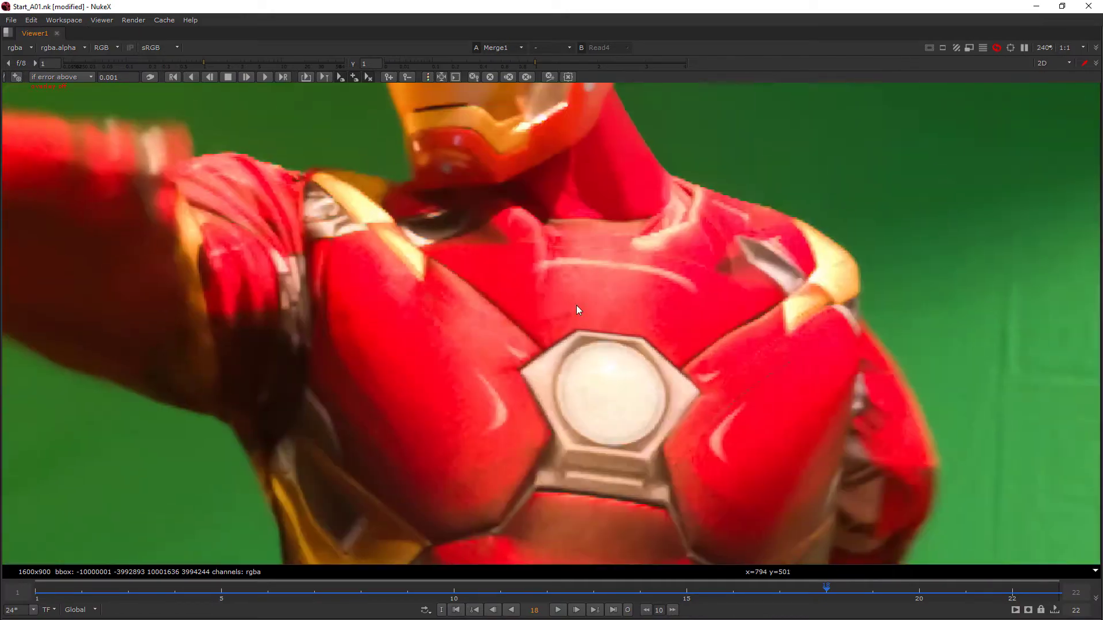
pyautogui.moveTo(537, 318); pyautogui.dragTo(512, 338, button='middle')
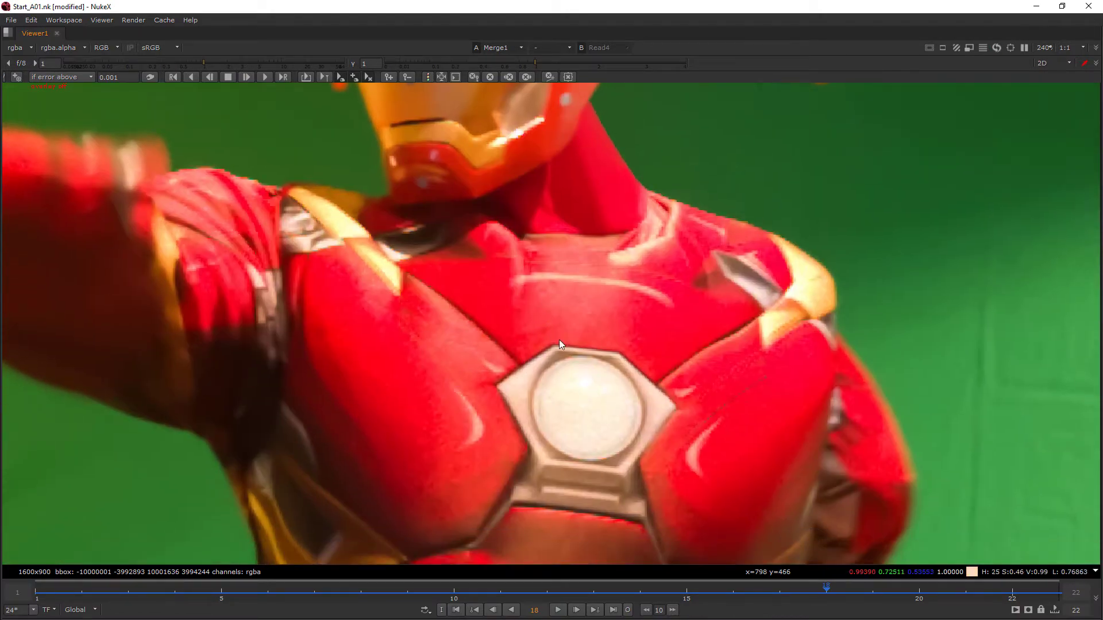
pyautogui.moveTo(605, 277); pyautogui.dragTo(698, 371, button='middle')
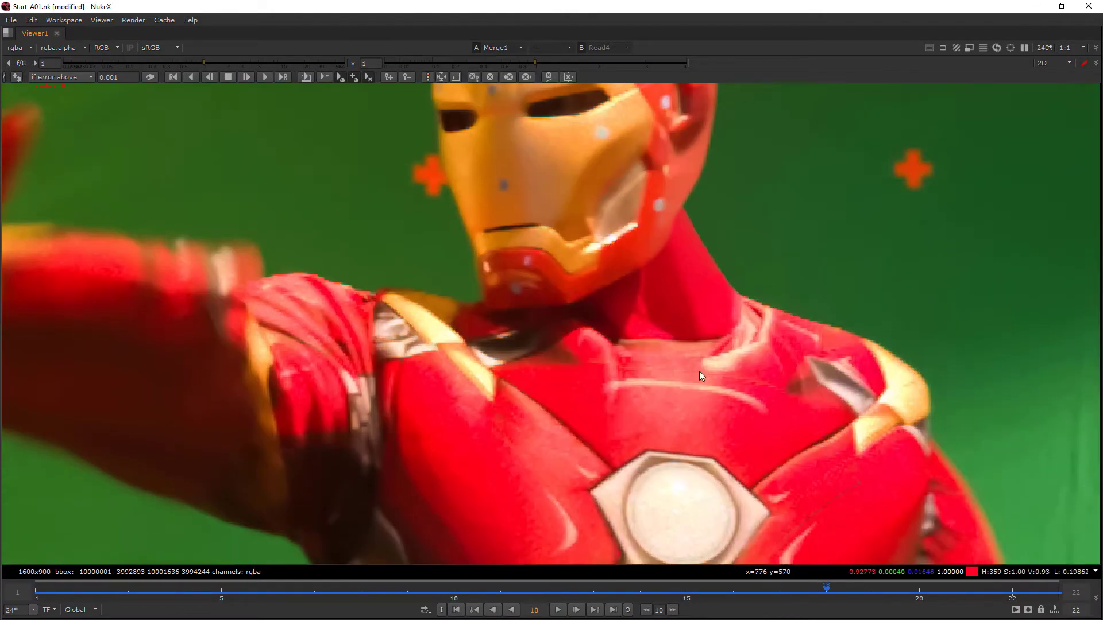
# Step: Move Unpremult1 up toward Tracker3 to open space above Grade2
pyautogui.scroll(3, 606, 478)
pyautogui.scroll(3, 588, 401)
pyautogui.scroll(3, 621, 261)
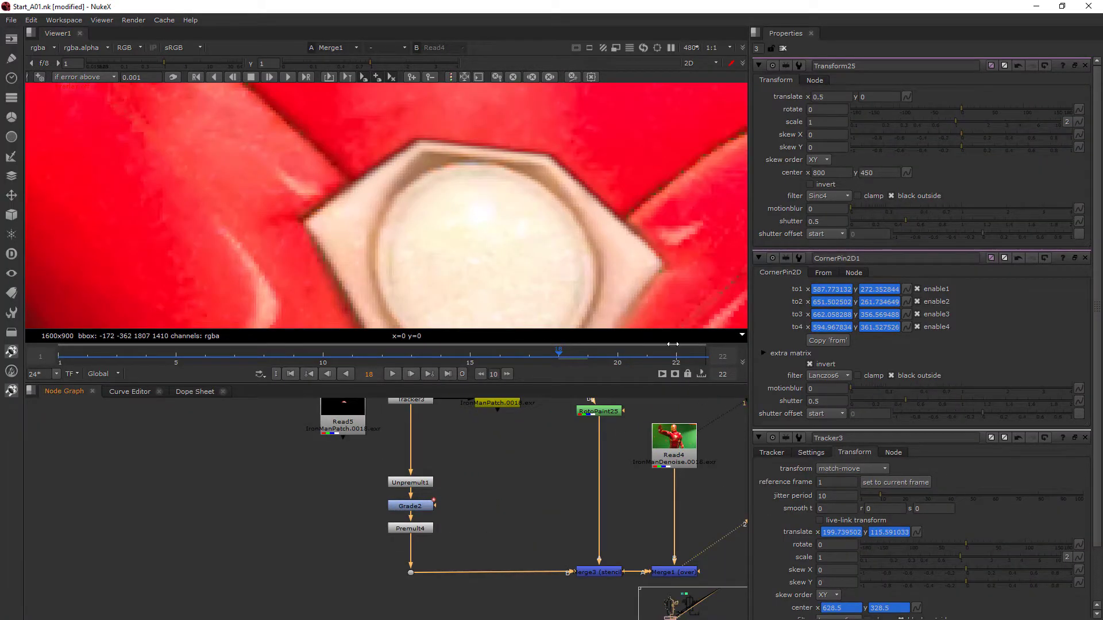
pyautogui.scroll(5, 456, 529)
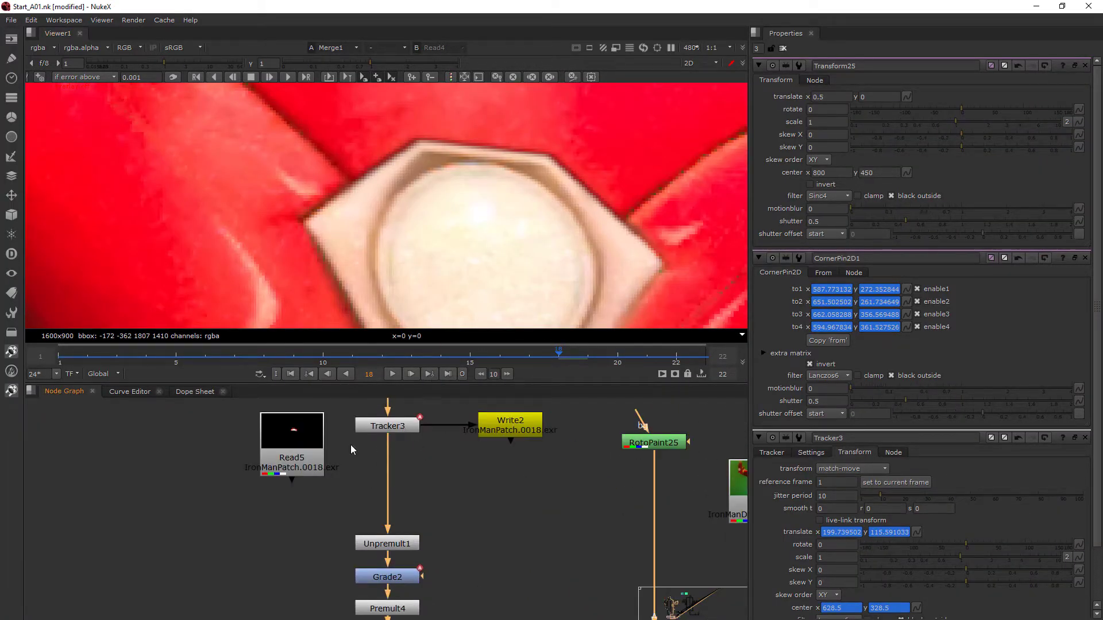
pyautogui.moveTo(401, 546); pyautogui.dragTo(400, 513)
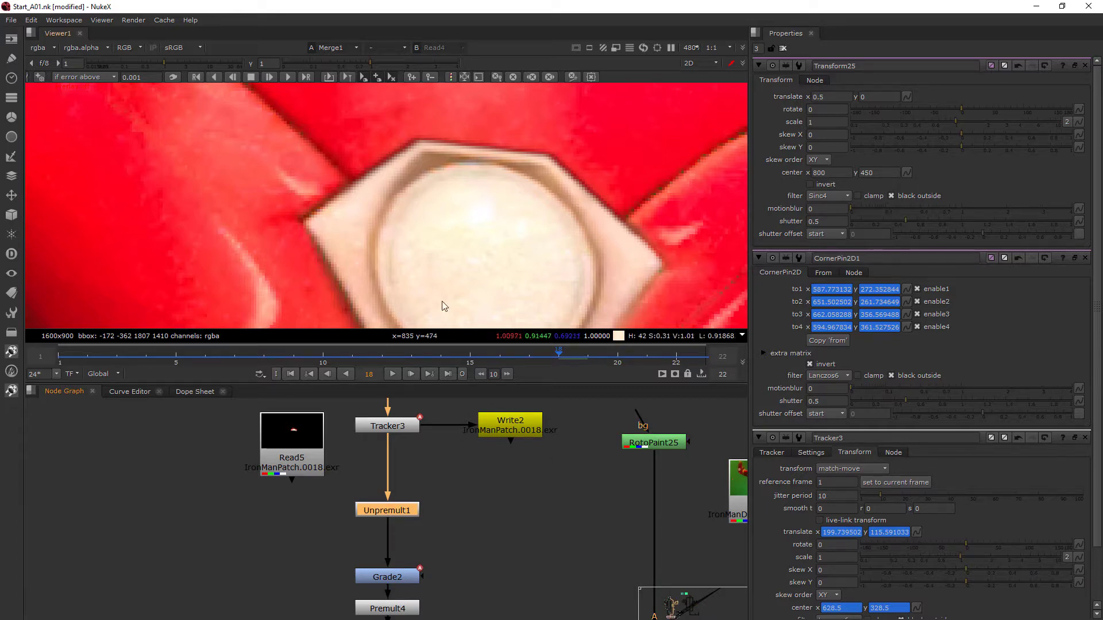
# Step: Insert a Sharpen node between Unpremult1 and Grade2 in the patch stream
pyautogui.moveTo(582, 524); pyautogui.dragTo(411, 449, button='middle')
pyautogui.scroll(-3, 411, 449)
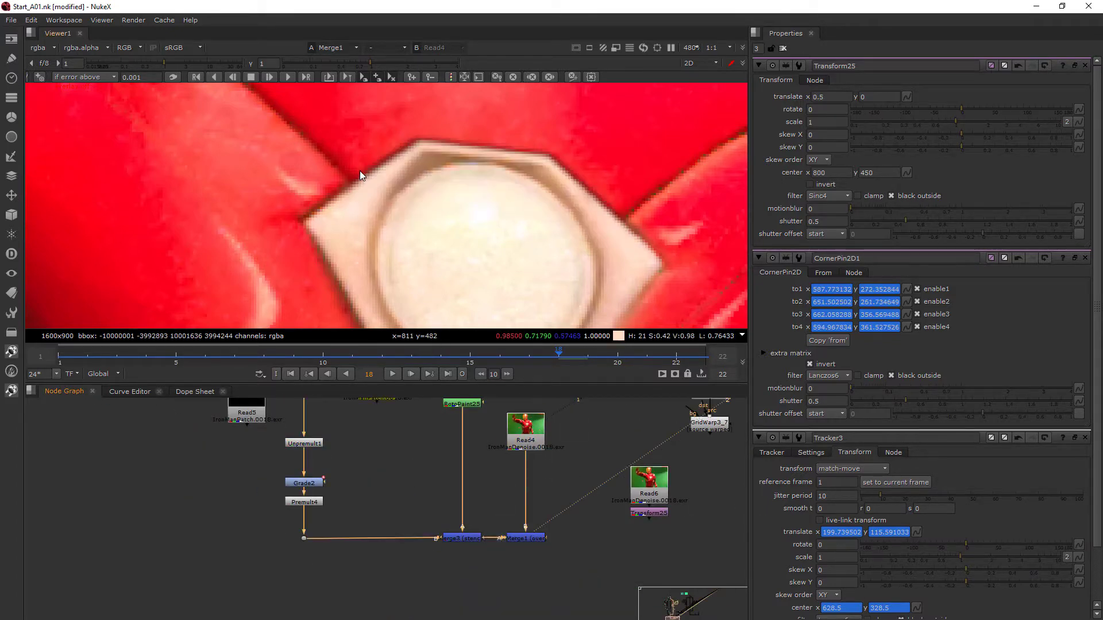
pyautogui.scroll(3, 363, 235)
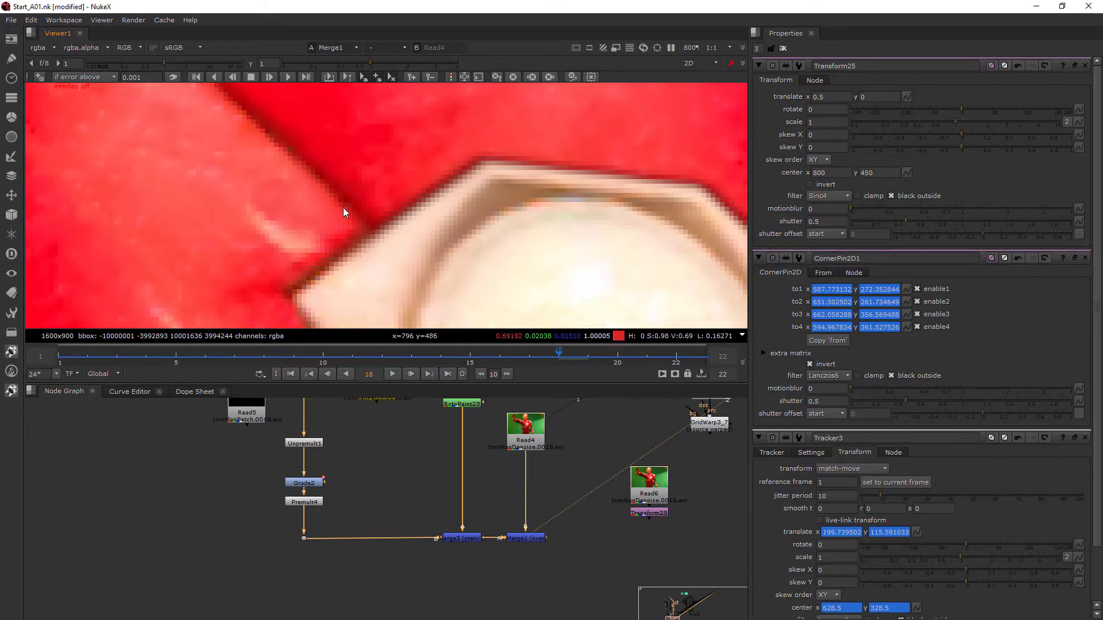
pyautogui.moveTo(356, 432); pyautogui.dragTo(271, 464)
pyautogui.press('Tab')
pyautogui.write('sha')
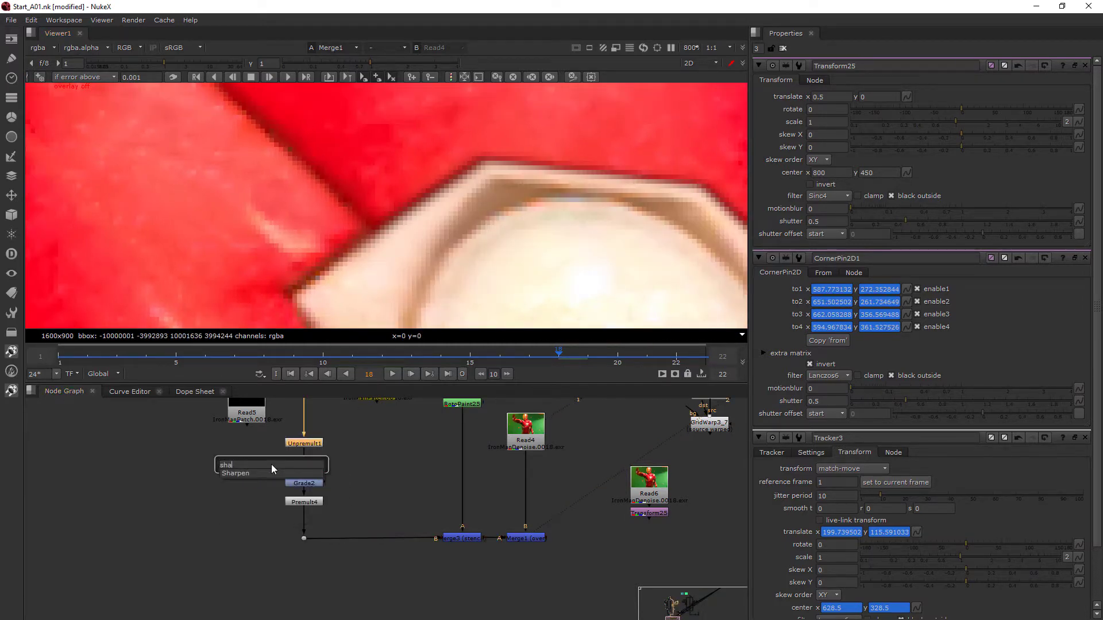
pyautogui.press('Down')
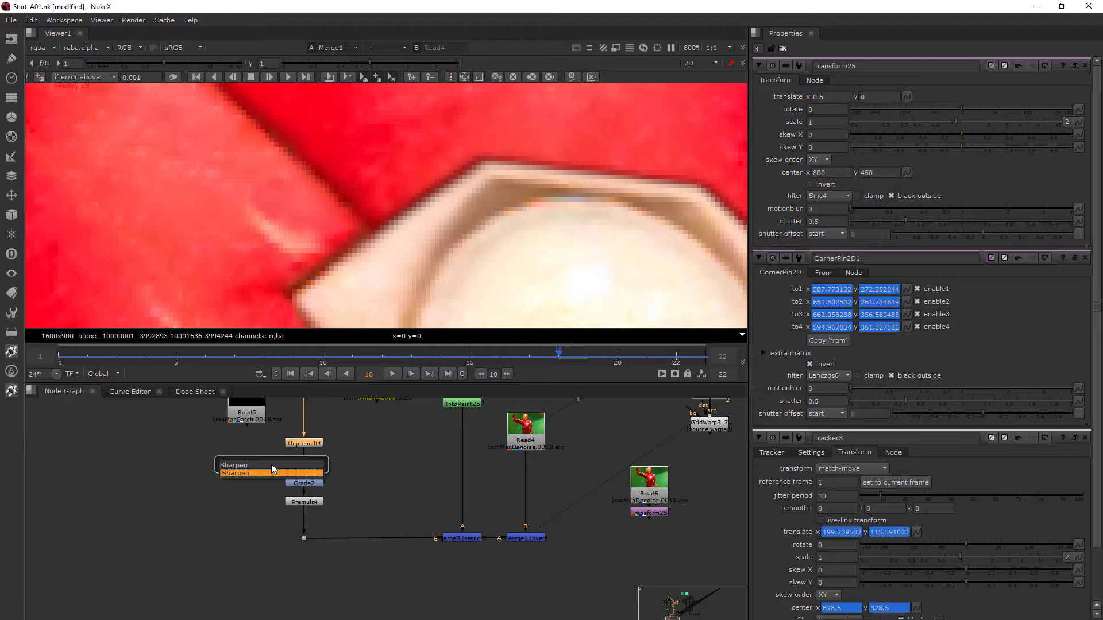
pyautogui.press('Return')
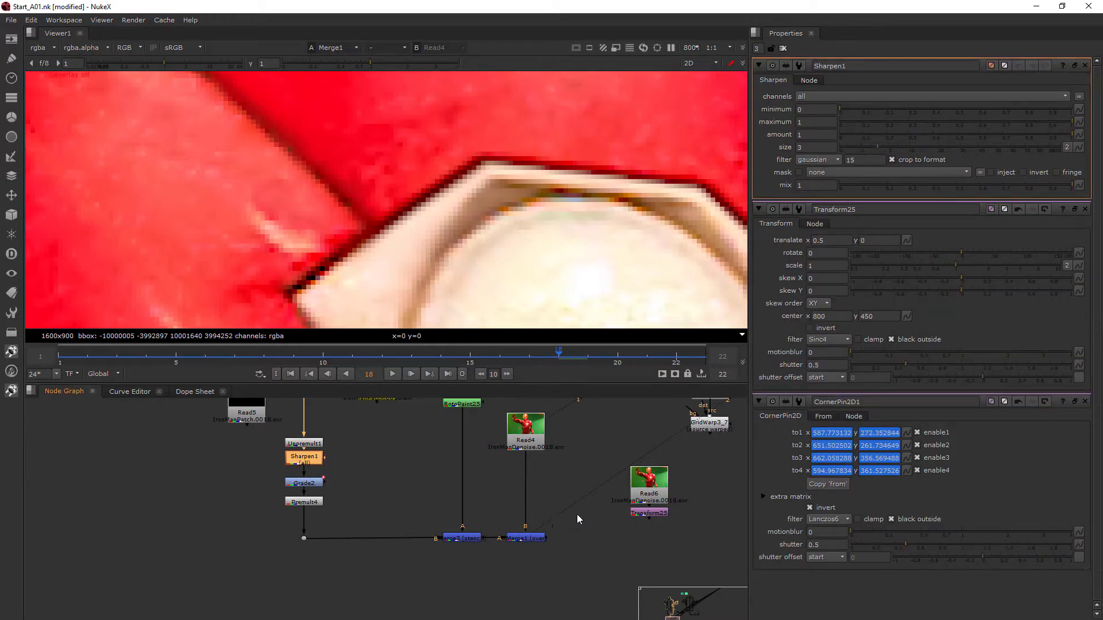
# Step: Set the size of the Sharpen node below Unpremult1 to 1.1
pyautogui.moveTo(578, 519); pyautogui.dragTo(481, 616)
pyautogui.press('1')
pyautogui.click(312, 458)
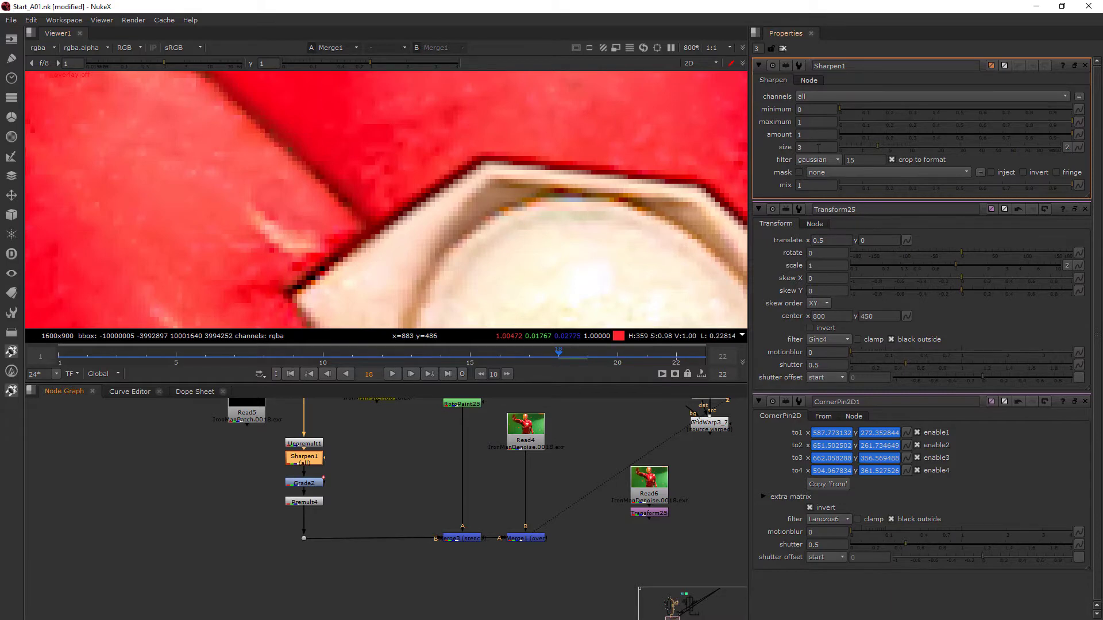
pyautogui.moveTo(803, 148); pyautogui.dragTo(813, 147, button='middle')
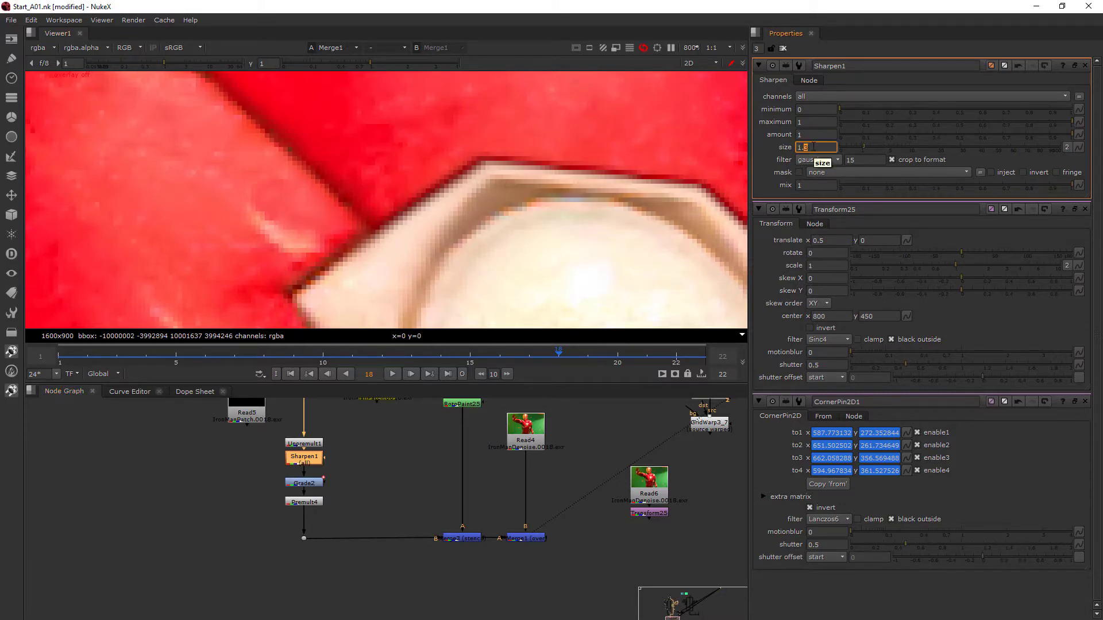
pyautogui.press('Down')
pyautogui.press('Down')
# Step: Compare the sharpened Merge1 result with Read4 at high magnification along the chest-plate corner edges
pyautogui.press('1')
pyautogui.press('2')
pyautogui.moveTo(310, 275); pyautogui.dragTo(283, 77, button='middle')
pyautogui.scroll(2, 333, 236)
pyautogui.press('1')
pyautogui.press('2')
pyautogui.keyDown('alt'); pyautogui.moveTo(341, 287); pyautogui.dragTo(329, 175, button='middle'); pyautogui.keyUp('alt')
pyautogui.press('1')
pyautogui.scroll(3, 349, 217)
pyautogui.press('2')
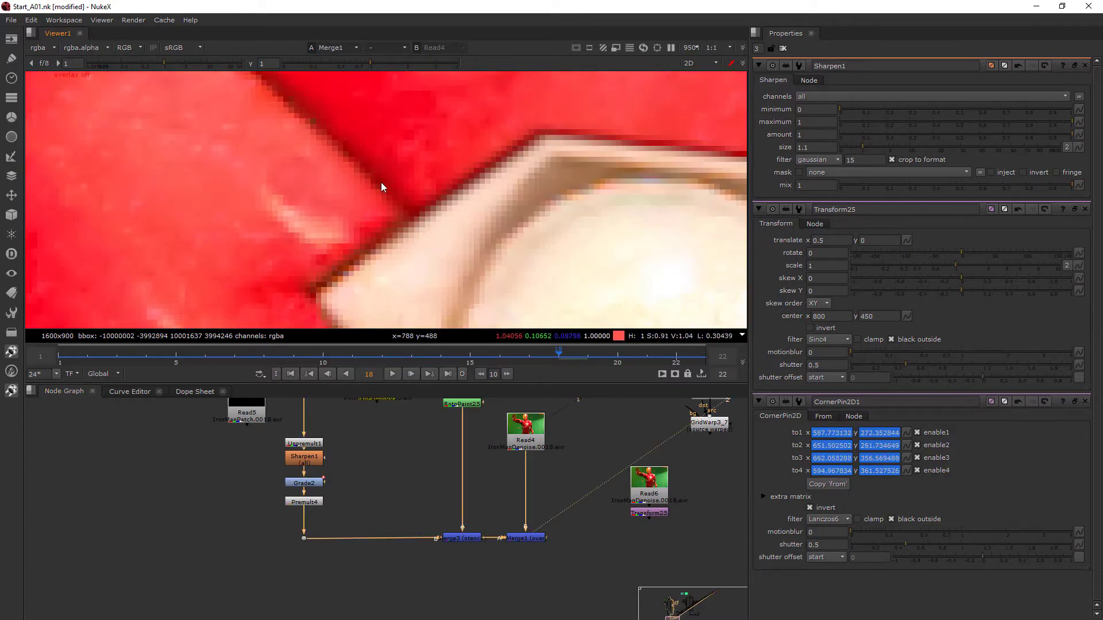
pyautogui.press('1')
pyautogui.press('2')
pyautogui.scroll(-3, 405, 218)
pyautogui.moveTo(406, 222); pyautogui.dragTo(358, 238, button='middle')
pyautogui.scroll(6, 317, 260)
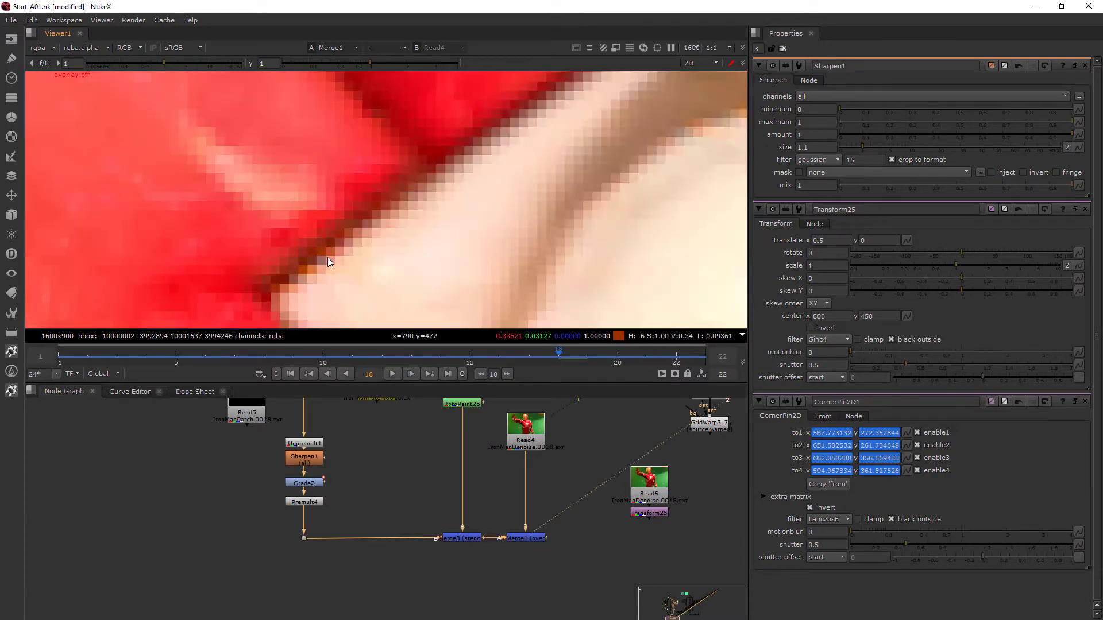
pyautogui.press('1')
pyautogui.press('2')
# Step: Set the filter of the match-moving Tracker3 to Lanczos4
pyautogui.scroll(-2, 343, 258)
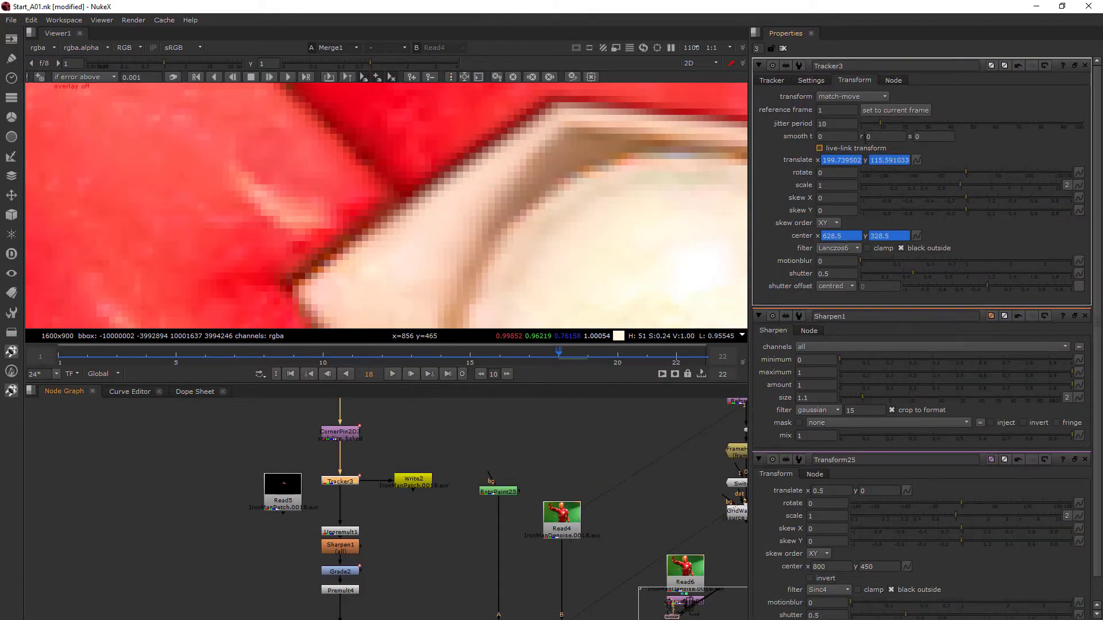
pyautogui.click(842, 248)
pyautogui.click(836, 239)
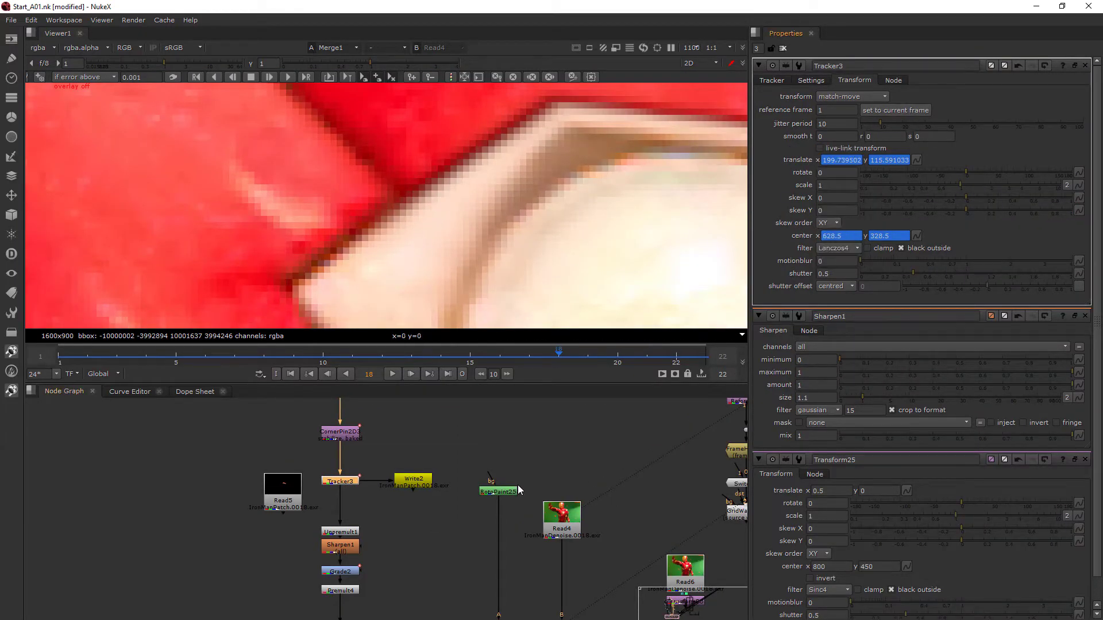
# Step: Set the filter of the stabilizing CornerPin2D1 below Tracker1 to Lanczos4
pyautogui.scroll(-5, 513, 470)
pyautogui.moveTo(513, 470); pyautogui.dragTo(502, 571, button='middle')
pyautogui.scroll(5, 488, 464)
pyautogui.doubleClick(452, 454)
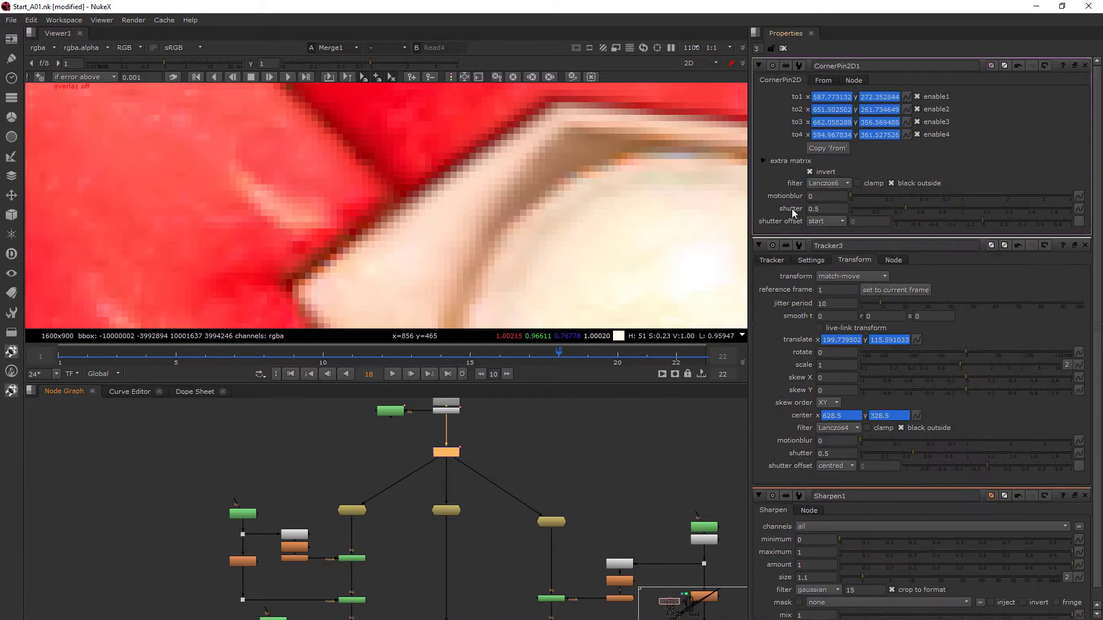
pyautogui.click(833, 186)
pyautogui.click(835, 175)
# Step: Compare Read4 with Merge1 full-screen, examining pixel sharpness at the chest-plate corner, the nearby armour highlight and the whole chest
pyautogui.scroll(-6, 472, 519)
pyautogui.moveTo(472, 518); pyautogui.dragTo(497, 458, button='middle')
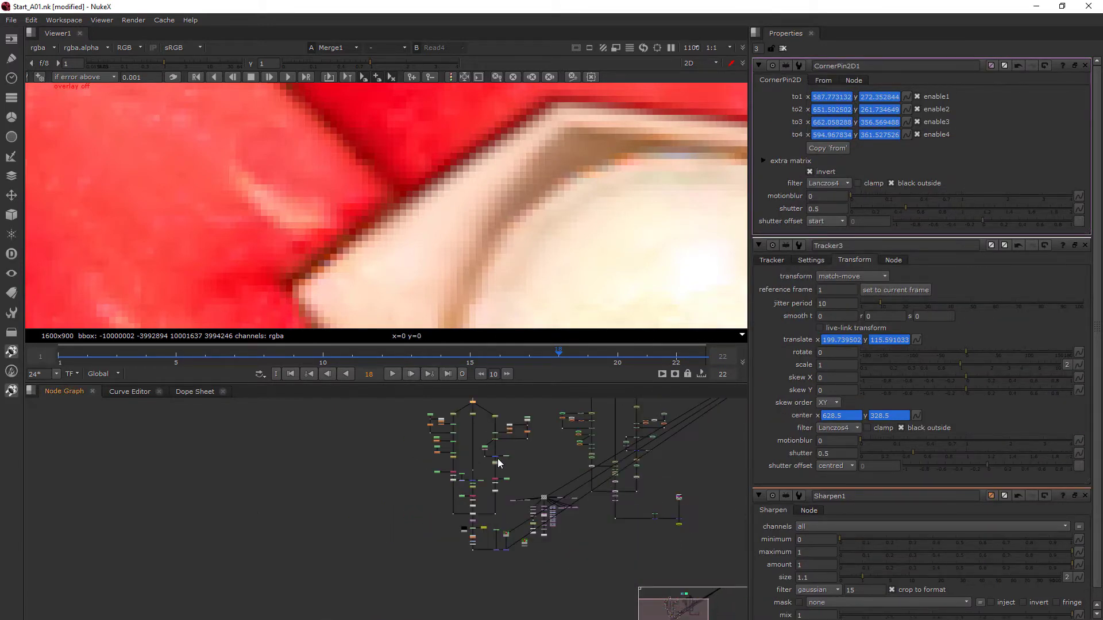
pyautogui.scroll(5, 508, 510)
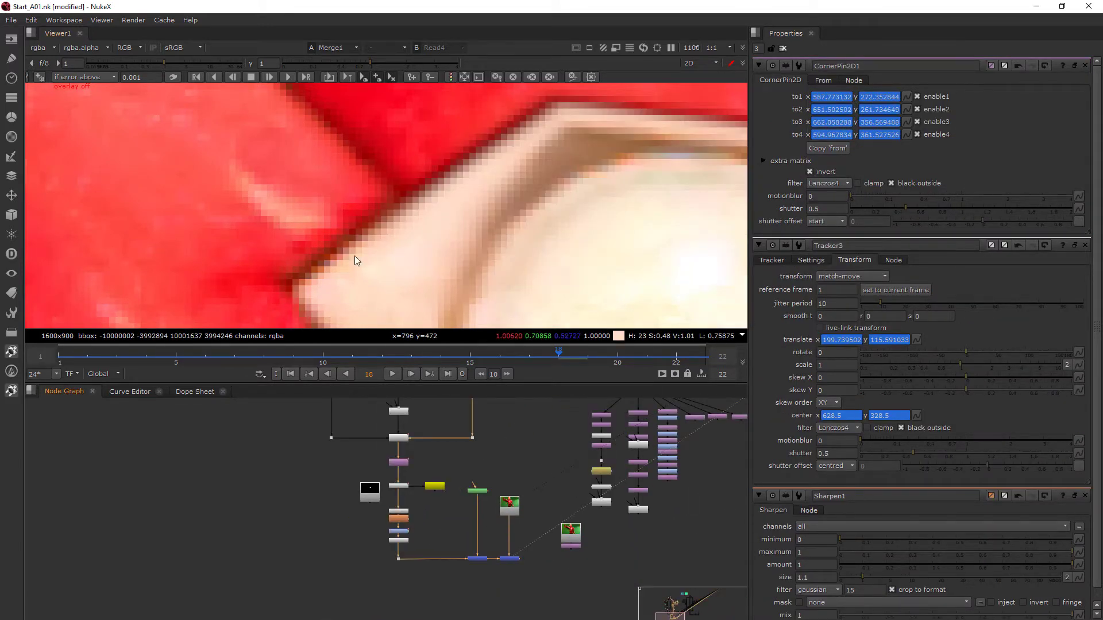
pyautogui.press('space')
pyautogui.moveTo(448, 355); pyautogui.dragTo(397, 339, button='middle')
pyautogui.press('2')
pyautogui.press('1')
pyautogui.press('2')
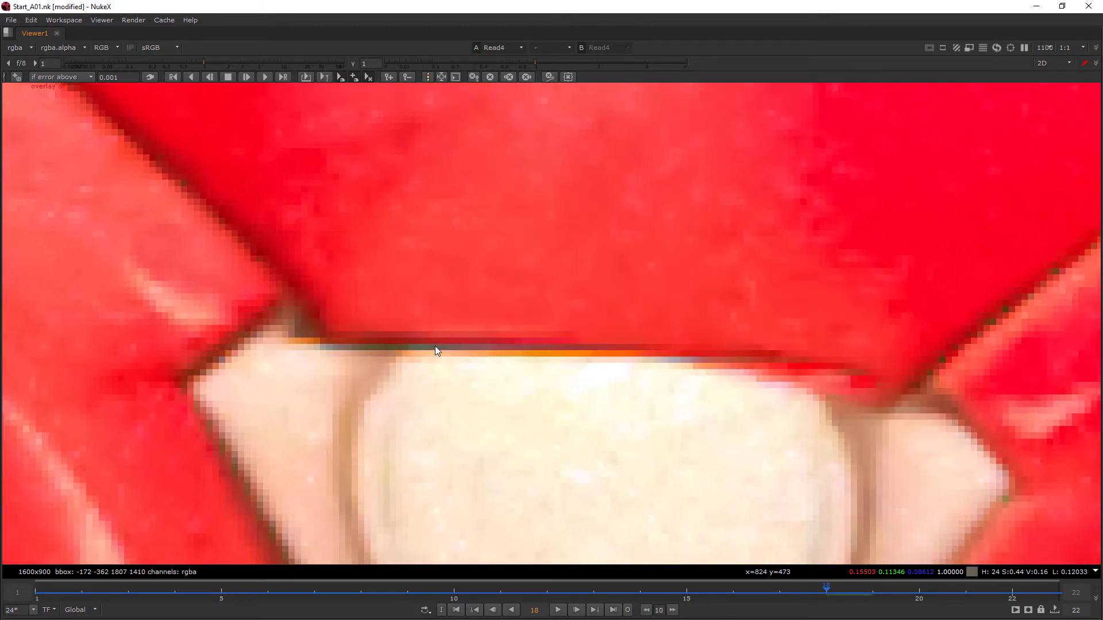
pyautogui.press('1')
pyautogui.press('2')
pyautogui.press('1')
pyautogui.scroll(-4, 436, 350)
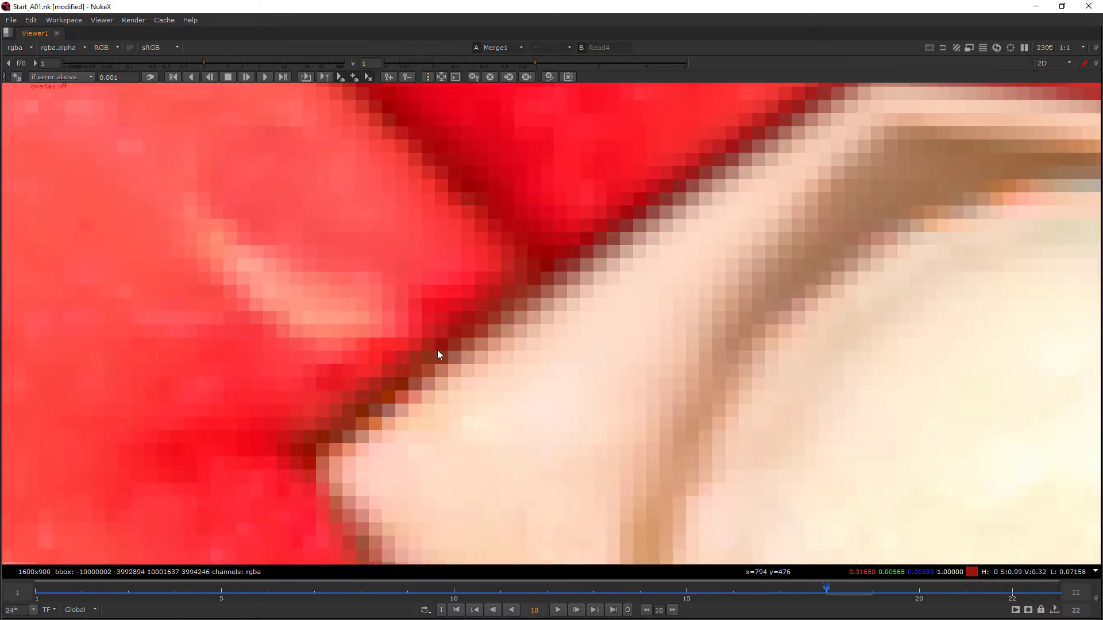
pyautogui.press('2')
pyautogui.press('1')
pyautogui.scroll(4, 392, 322)
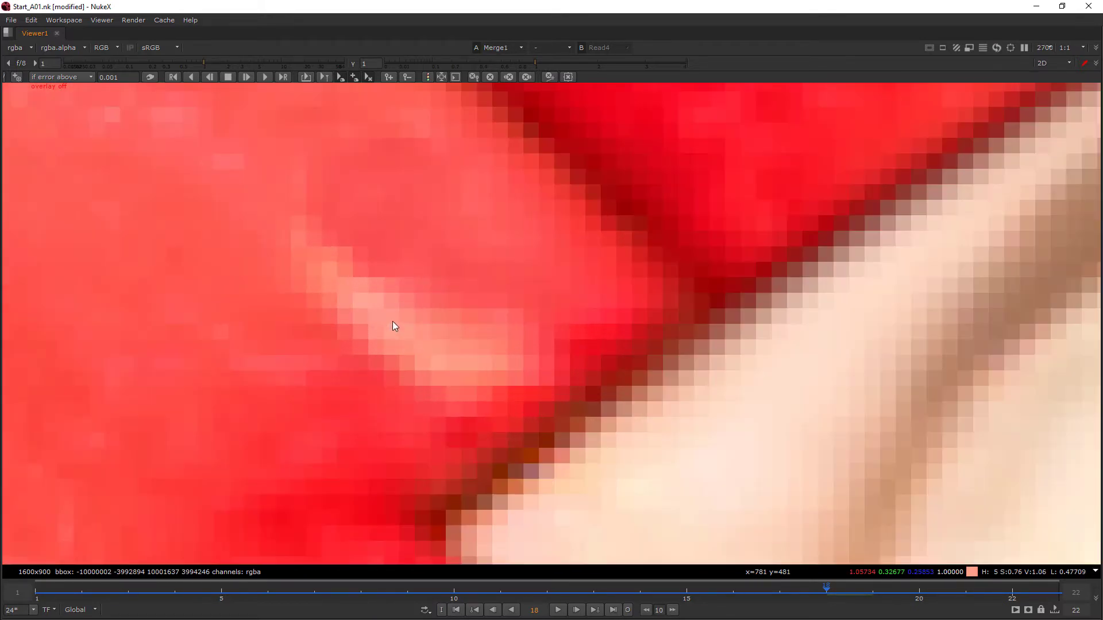
pyautogui.press('2')
pyautogui.press('1')
pyautogui.scroll(-4, 395, 322)
pyautogui.press('2')
pyautogui.press('1')
pyautogui.press('space')
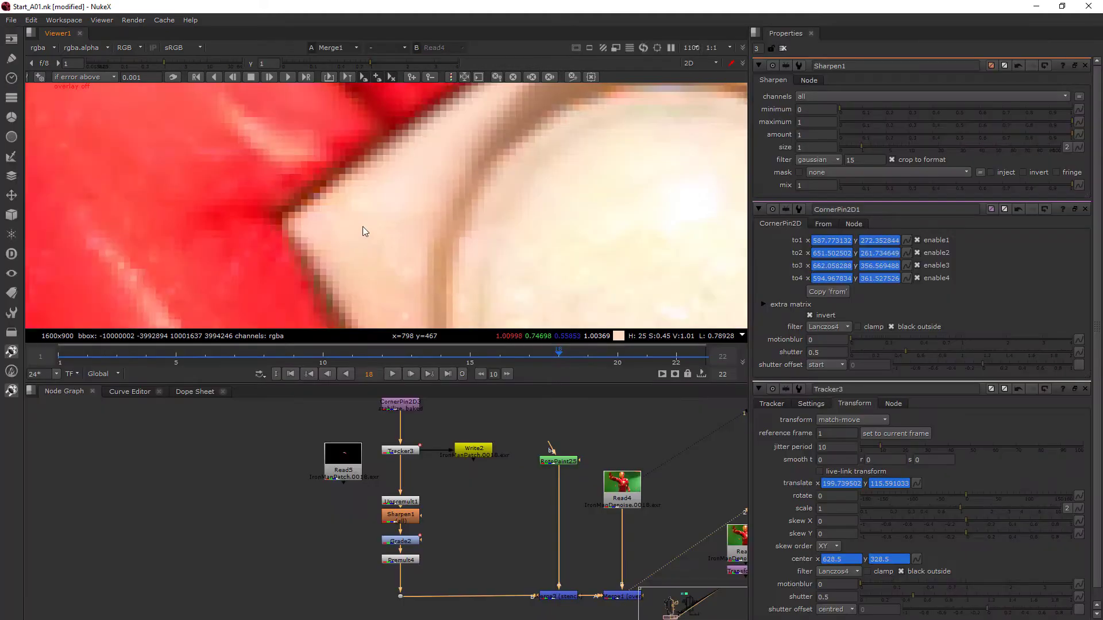
pyautogui.scroll(-8, 364, 229)
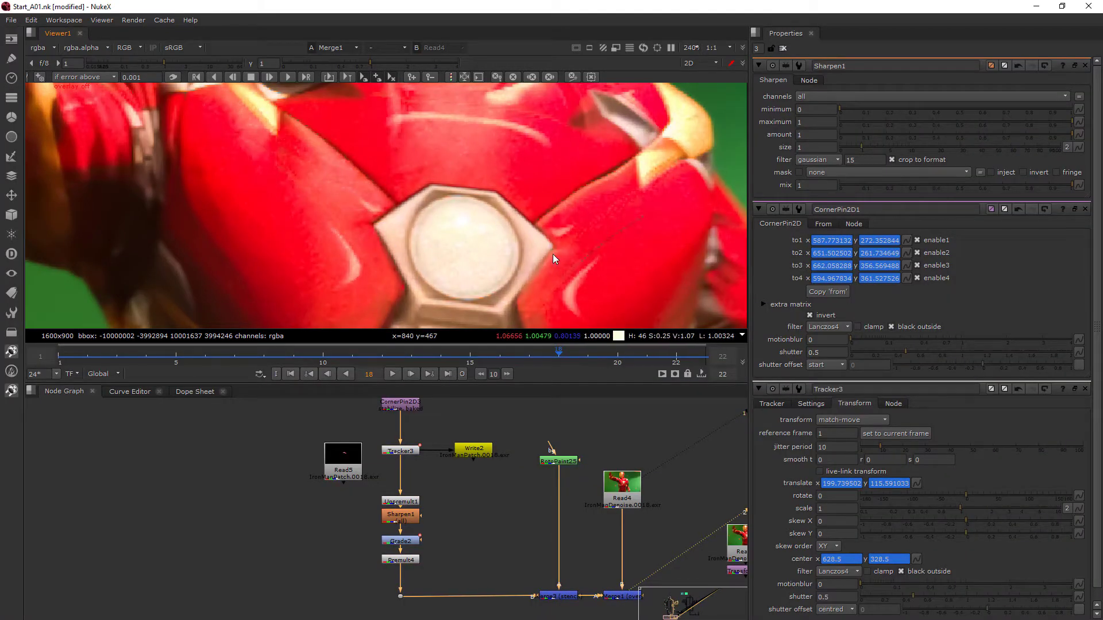
pyautogui.scroll(2, 576, 231)
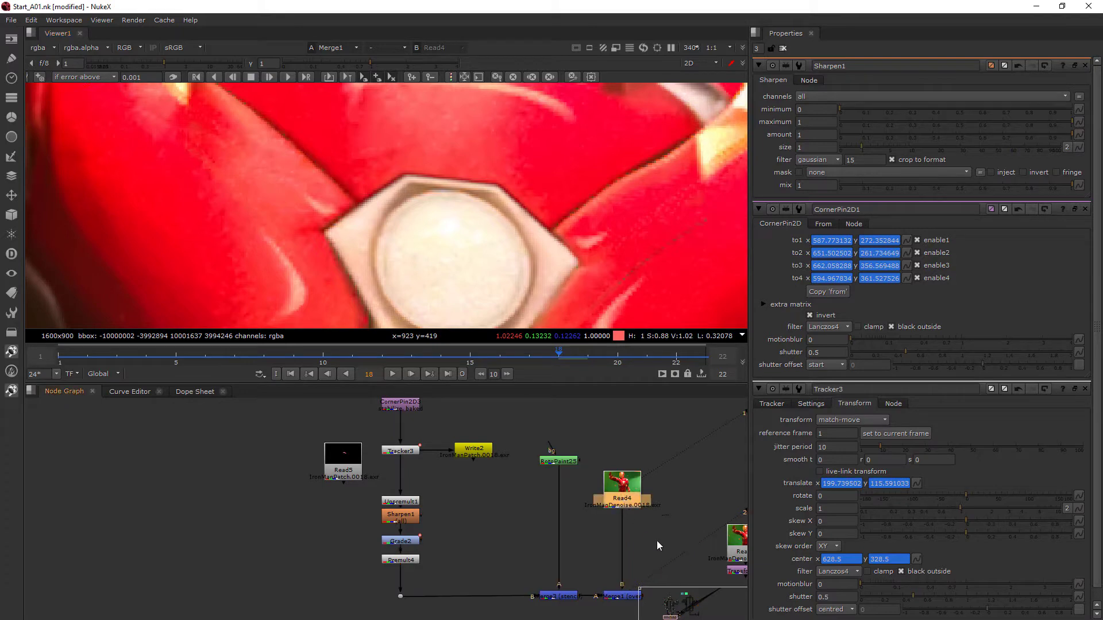
# Step: Insert an OCIO ColorSpace node between Read2 and Tracker1, converting from linear to SLog
pyautogui.press('1')
pyautogui.scroll(-6, 599, 560)
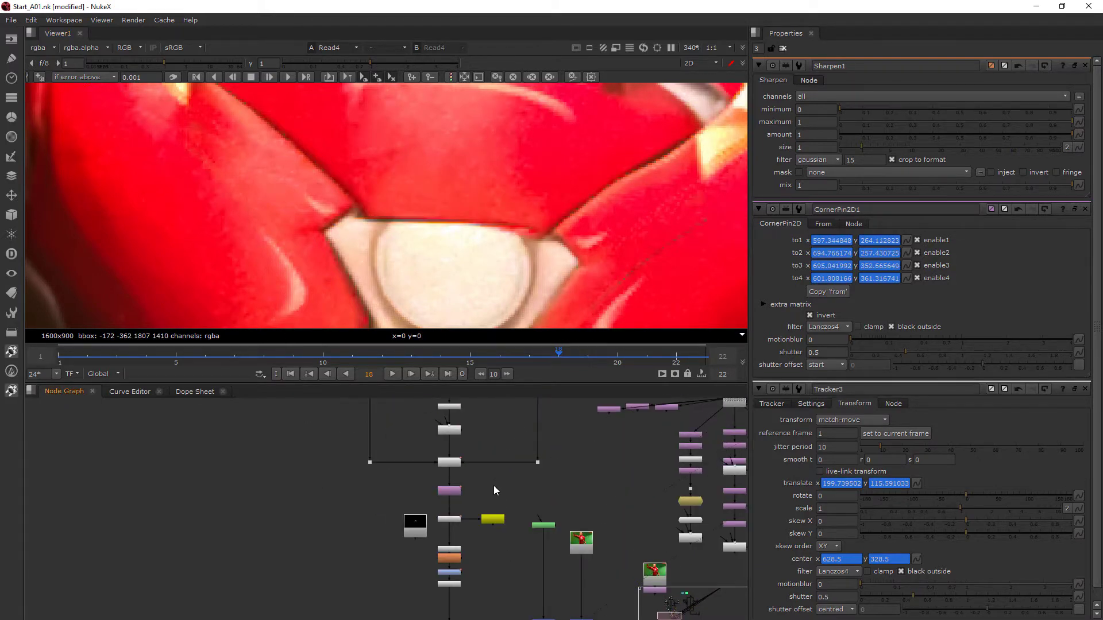
pyautogui.scroll(-3, 493, 489)
pyautogui.moveTo(481, 408); pyautogui.dragTo(490, 480, button='middle')
pyautogui.scroll(4, 489, 480)
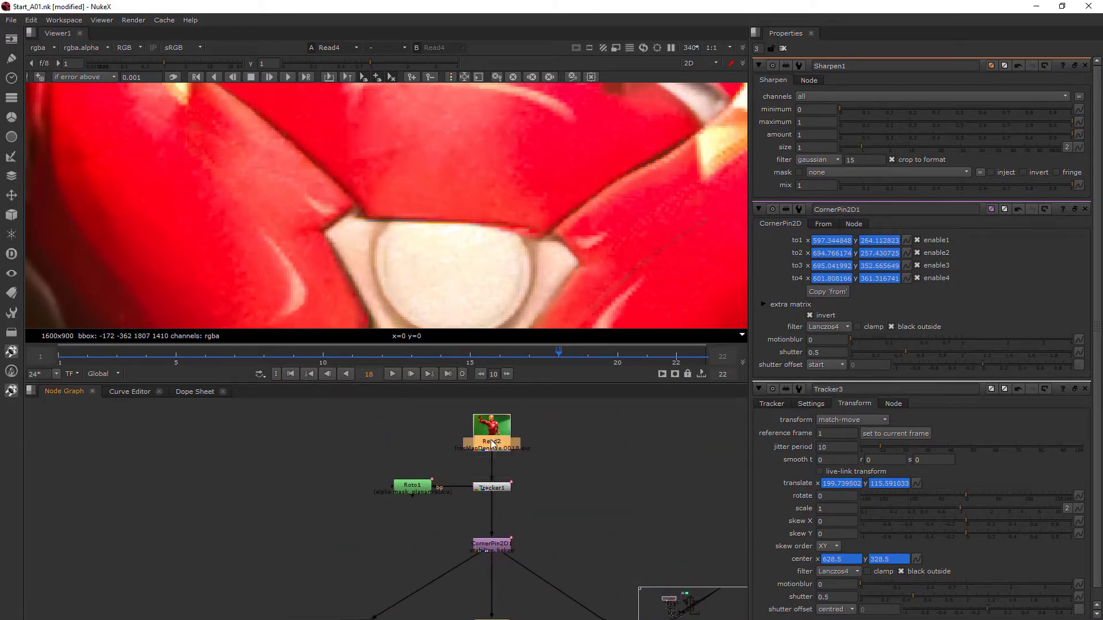
pyautogui.write('ocio')
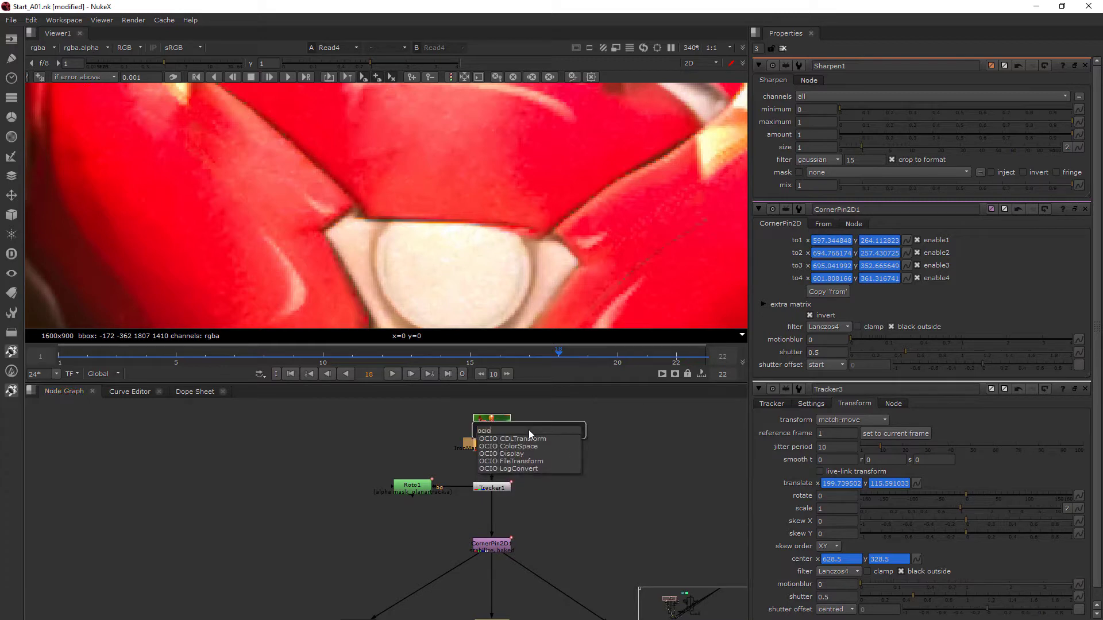
pyautogui.press('Down')
pyautogui.press('Down')
pyautogui.press('Return')
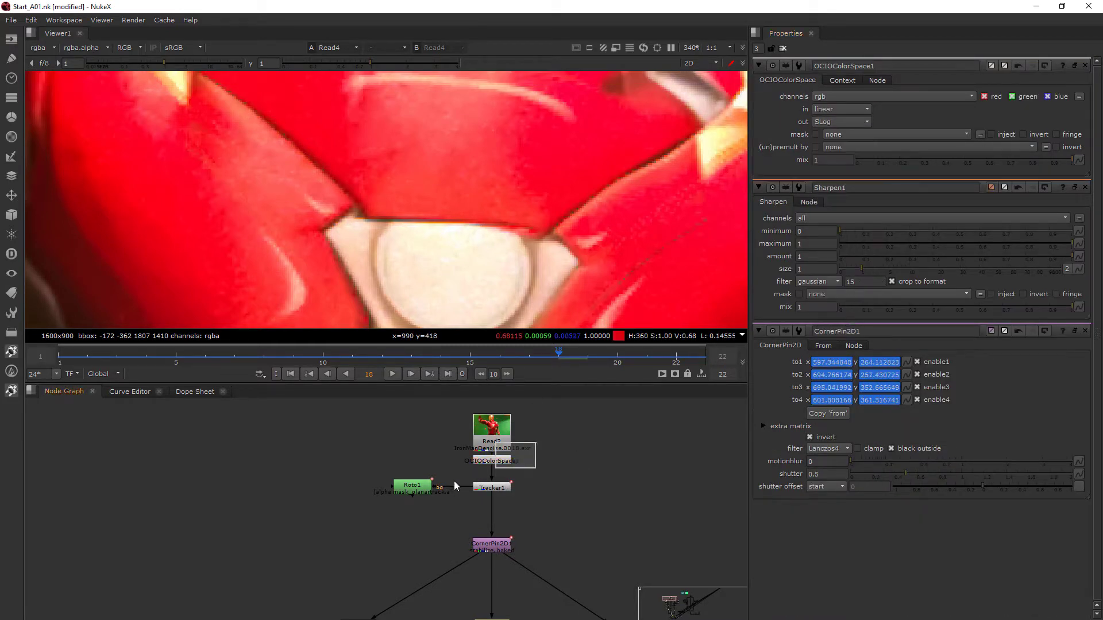
# Step: Place another OCIO ColorSpace node between Unpremult1 and Sharpen1 at the end of the patch stream
pyautogui.scroll(-3, 543, 461)
pyautogui.moveTo(553, 612); pyautogui.dragTo(527, 409, button='middle')
pyautogui.moveTo(521, 528); pyautogui.dragTo(519, 465, button='middle')
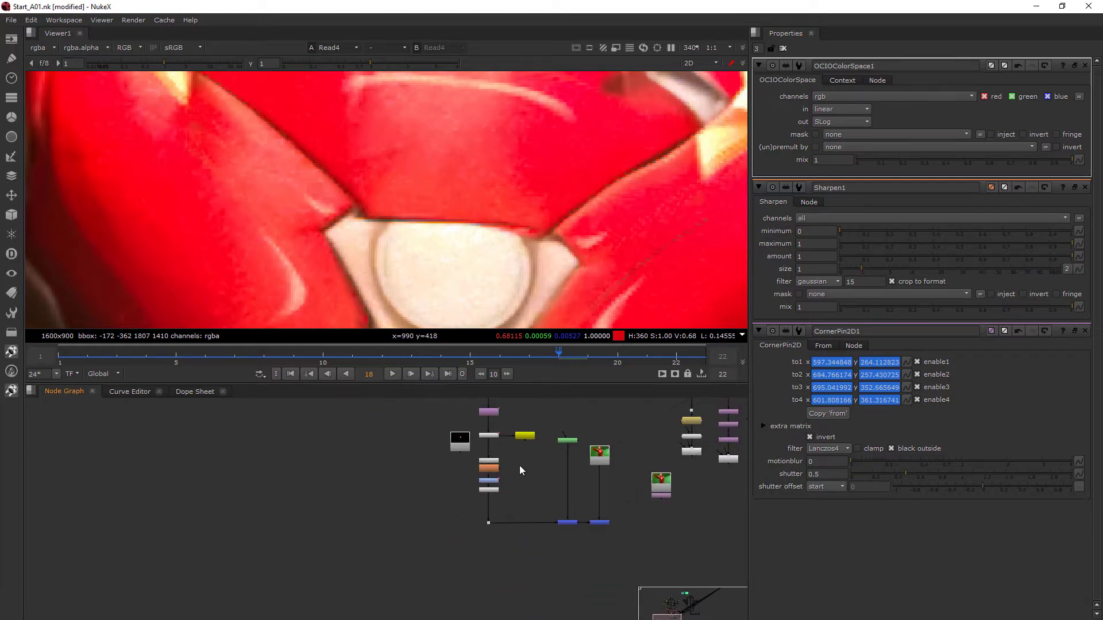
pyautogui.scroll(4, 519, 465)
pyautogui.click(474, 520)
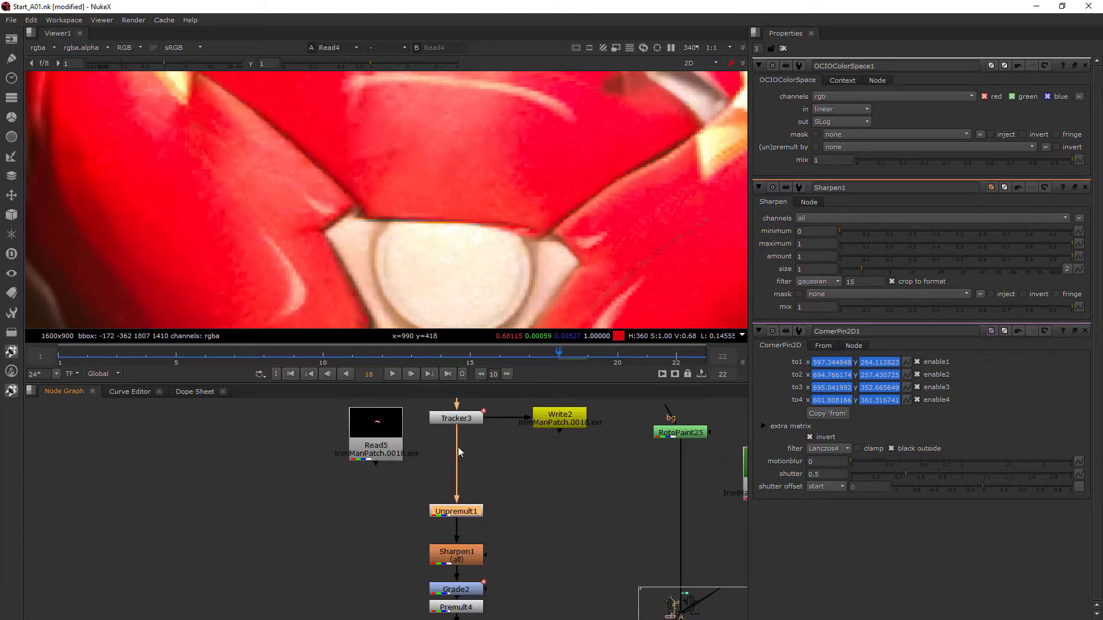
pyautogui.moveTo(489, 412); pyautogui.dragTo(496, 471, button='middle')
pyautogui.moveTo(477, 571); pyautogui.dragTo(480, 536, button='middle')
pyautogui.click(482, 526)
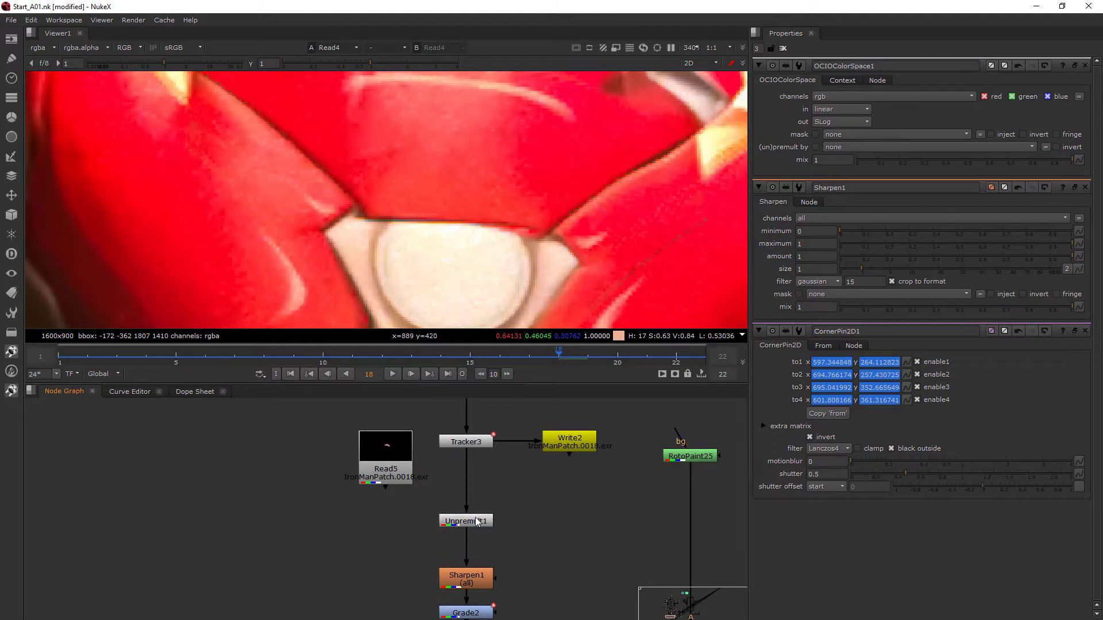
pyautogui.moveTo(518, 512); pyautogui.dragTo(427, 541)
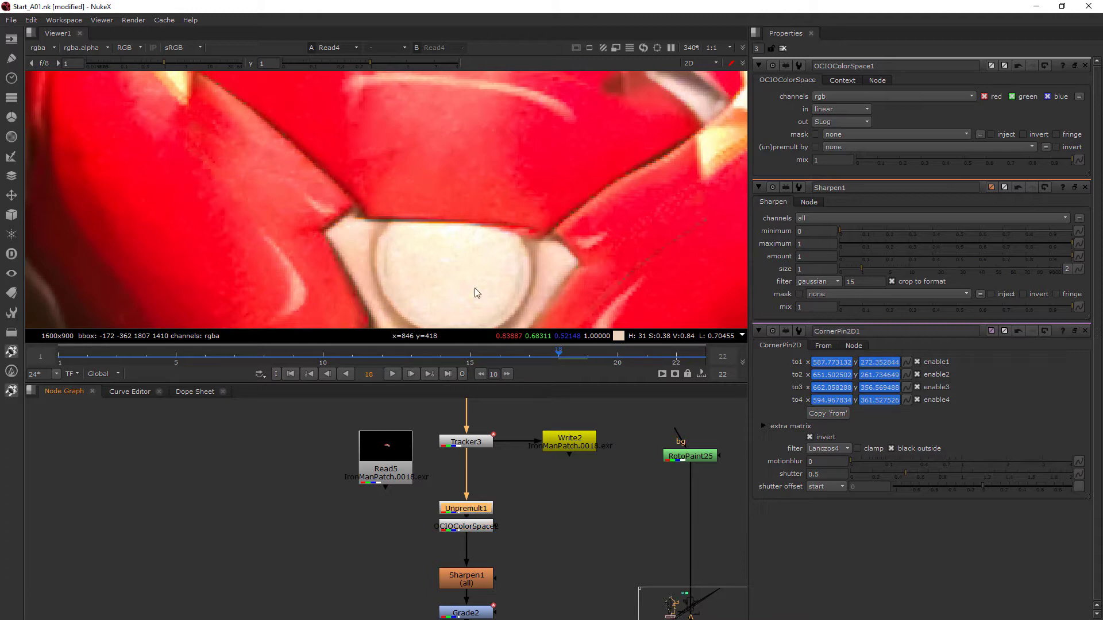
# Step: View the OCIO ColorSpace node below Unpremult1 and set its input colour space to SLog
pyautogui.press('1')
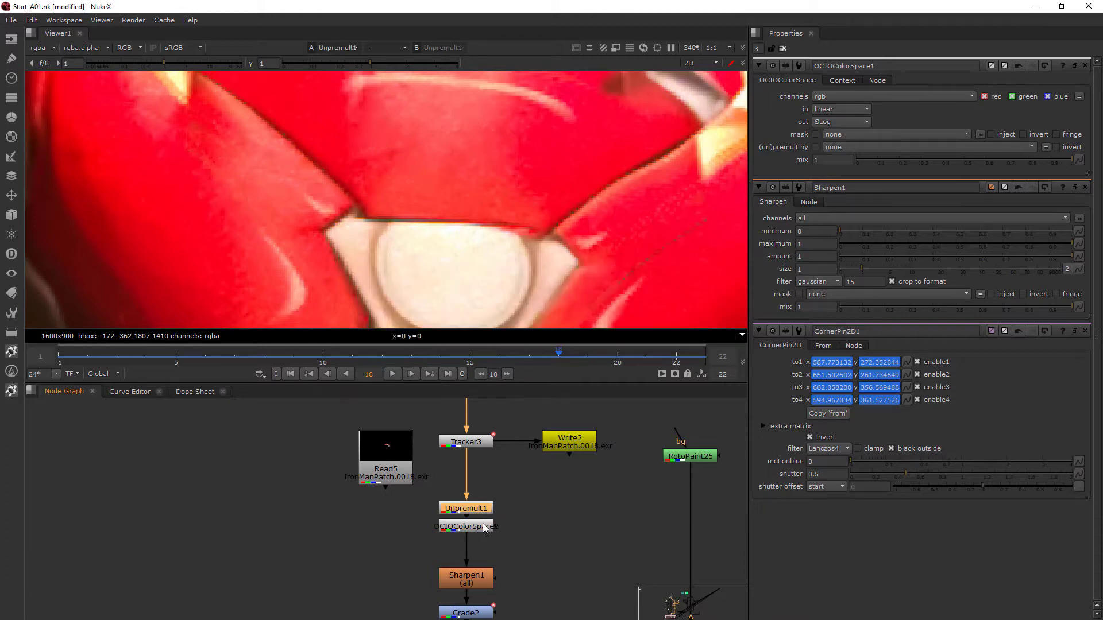
pyautogui.press('1')
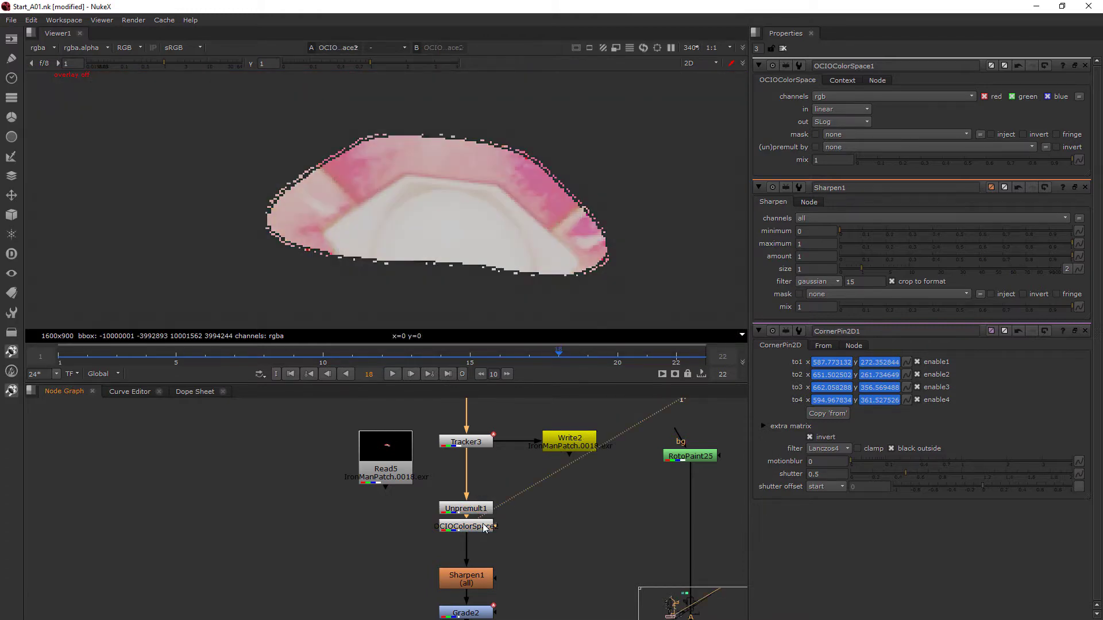
pyautogui.doubleClick(484, 528)
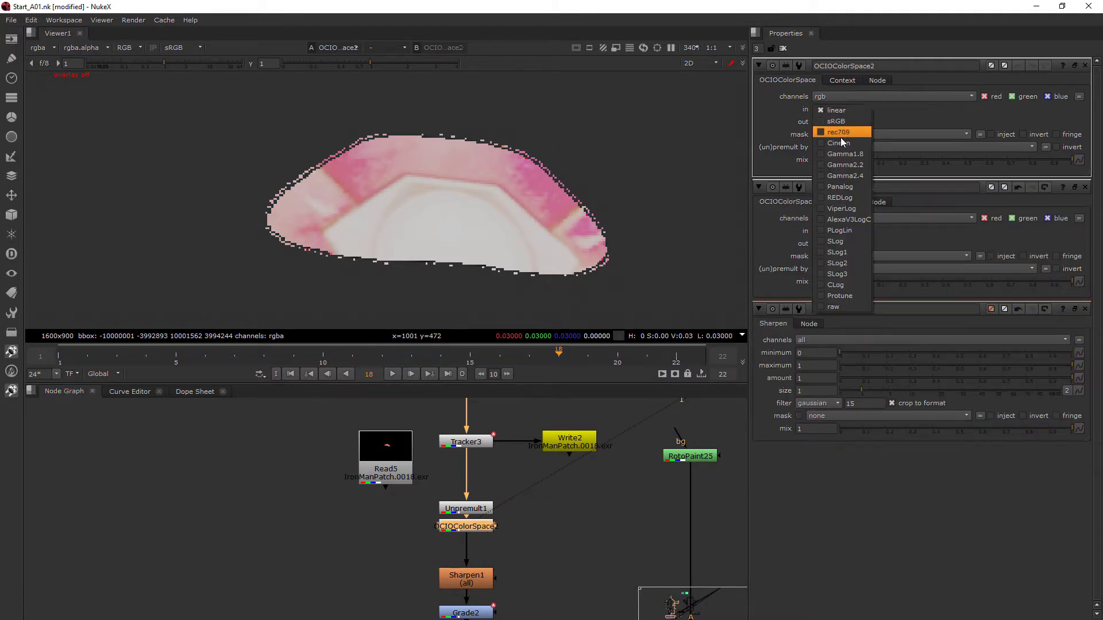
pyautogui.click(837, 242)
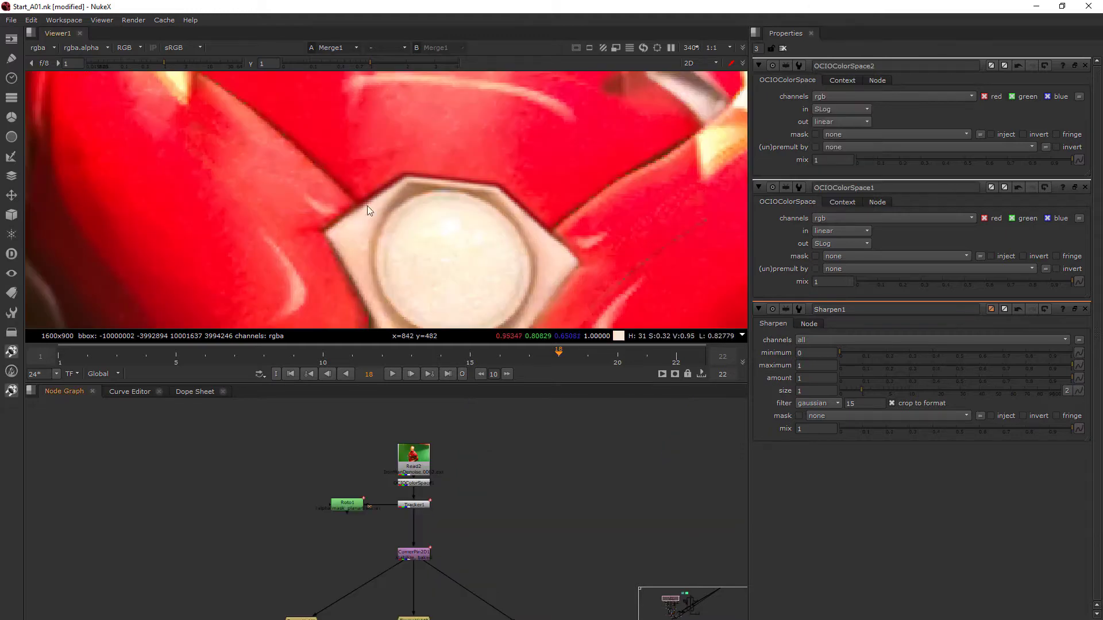
# Step: Move the Write2 node down the patch stream and reconnect its input from Tracker3 to Premult4
pyautogui.scroll(-3, 490, 451)
pyautogui.moveTo(512, 540); pyautogui.dragTo(495, 419, button='middle')
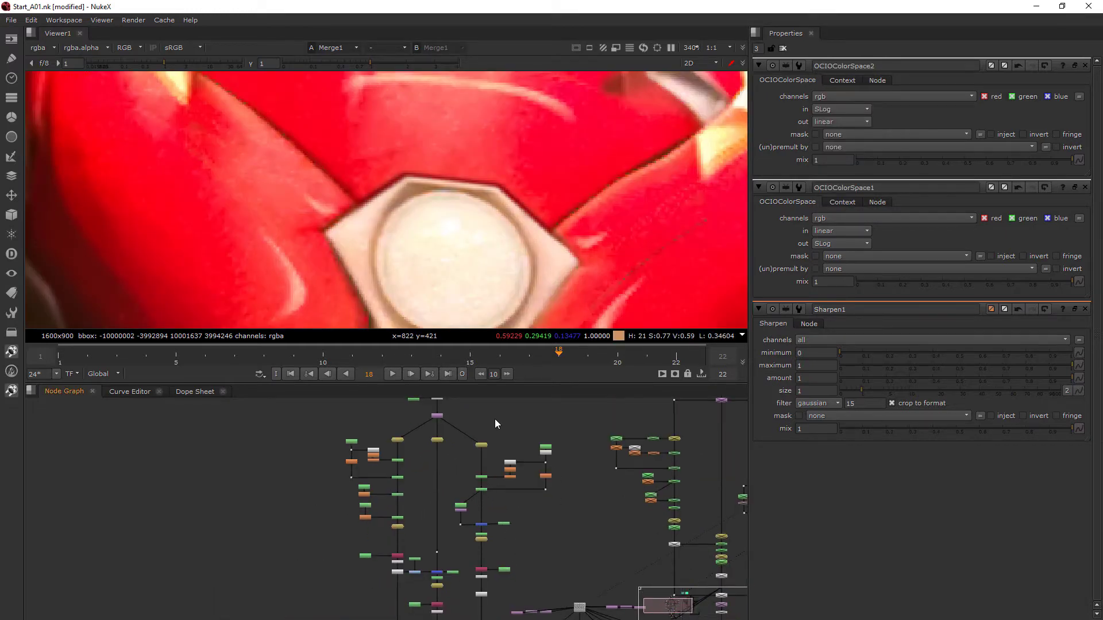
pyautogui.moveTo(511, 574); pyautogui.dragTo(489, 443, button='middle')
pyautogui.scroll(4, 488, 515)
pyautogui.moveTo(494, 484); pyautogui.dragTo(452, 536)
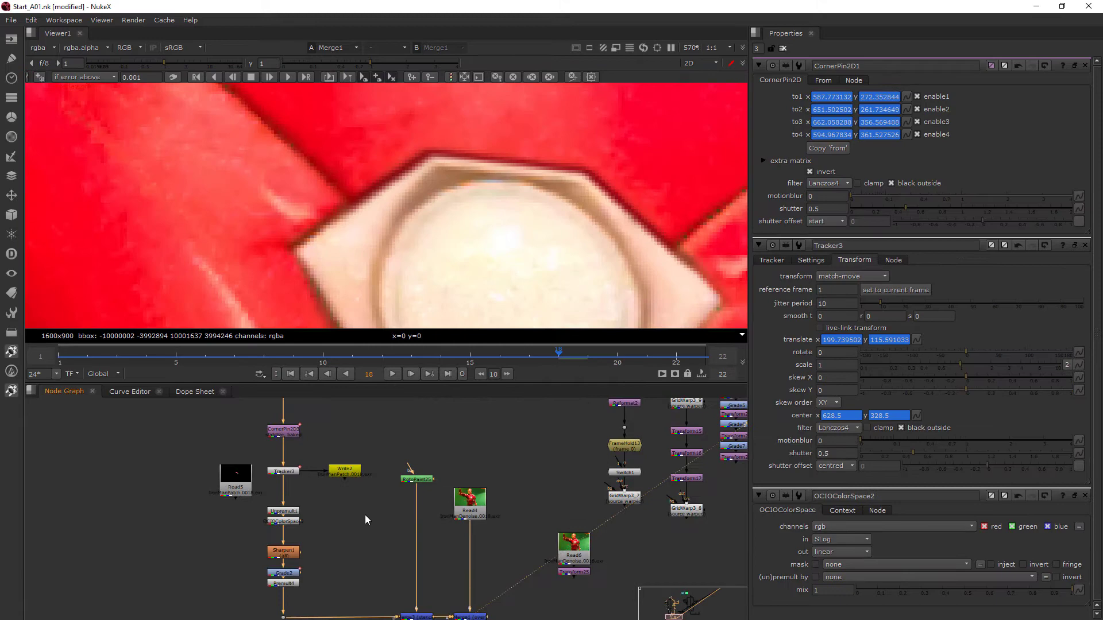
pyautogui.scroll(4, 343, 469)
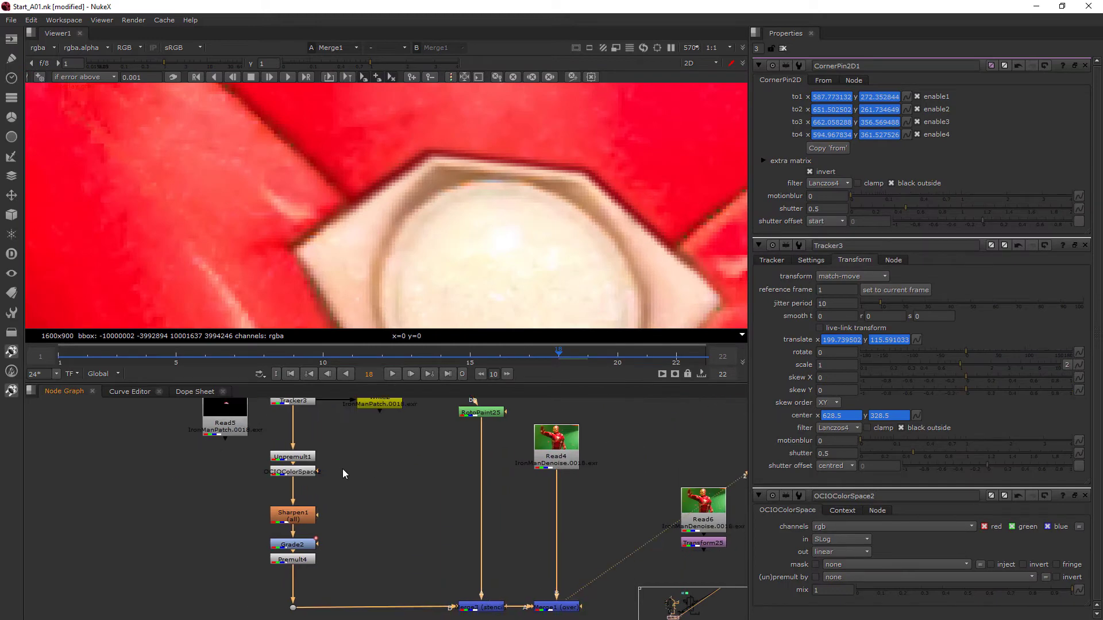
pyautogui.moveTo(434, 563); pyautogui.dragTo(446, 574)
pyautogui.scroll(-1, 405, 506)
pyautogui.moveTo(405, 505); pyautogui.dragTo(405, 482, button='middle')
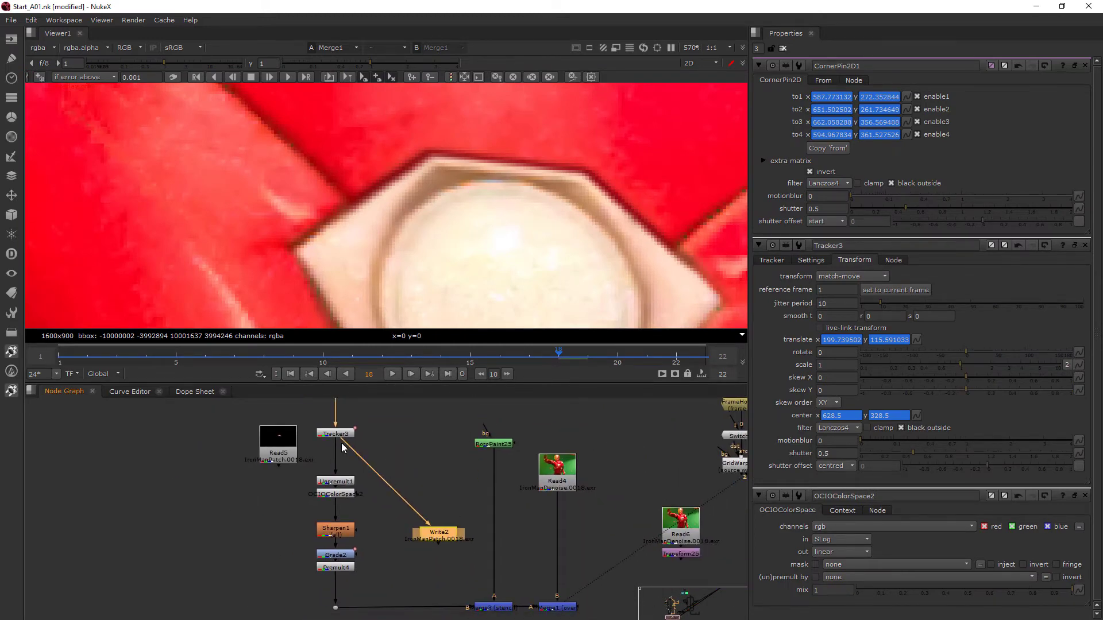
pyautogui.scroll(3, 432, 551)
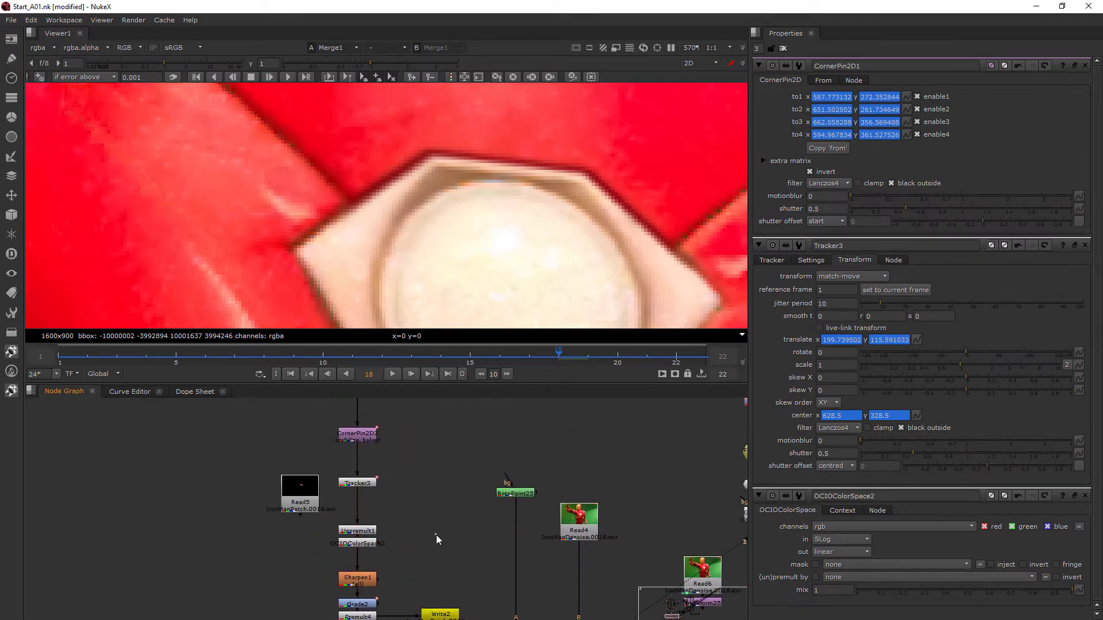
# Step: Open Tracker3's transform properties to examine its filter and motion blur settings
pyautogui.doubleClick(357, 504)
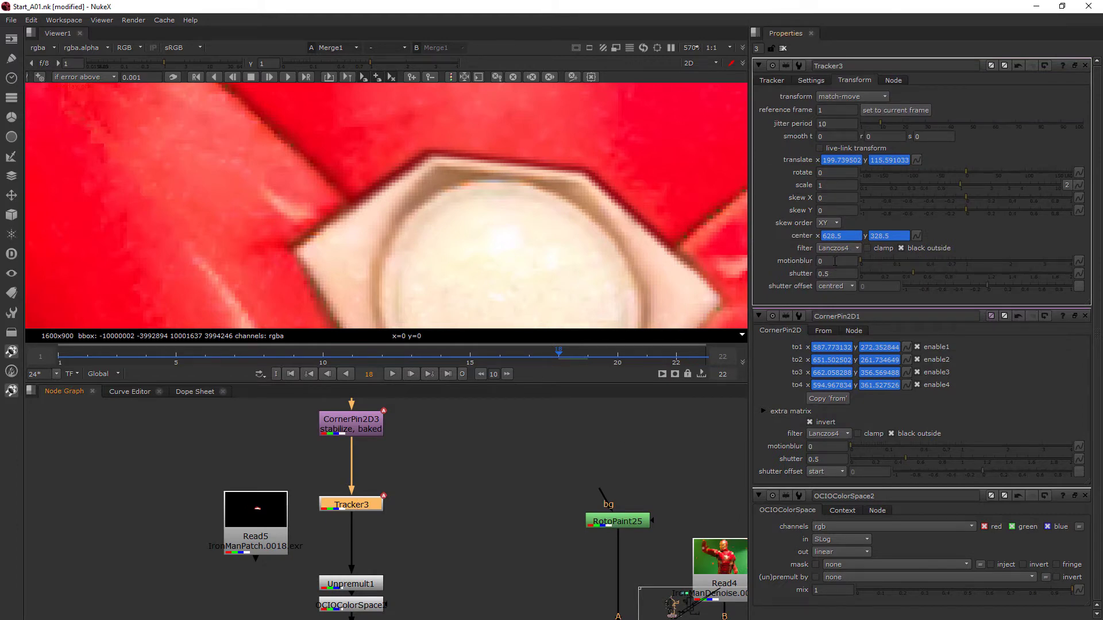
pyautogui.scroll(-1, 484, 505)
pyautogui.moveTo(505, 518); pyautogui.dragTo(489, 487, button='middle')
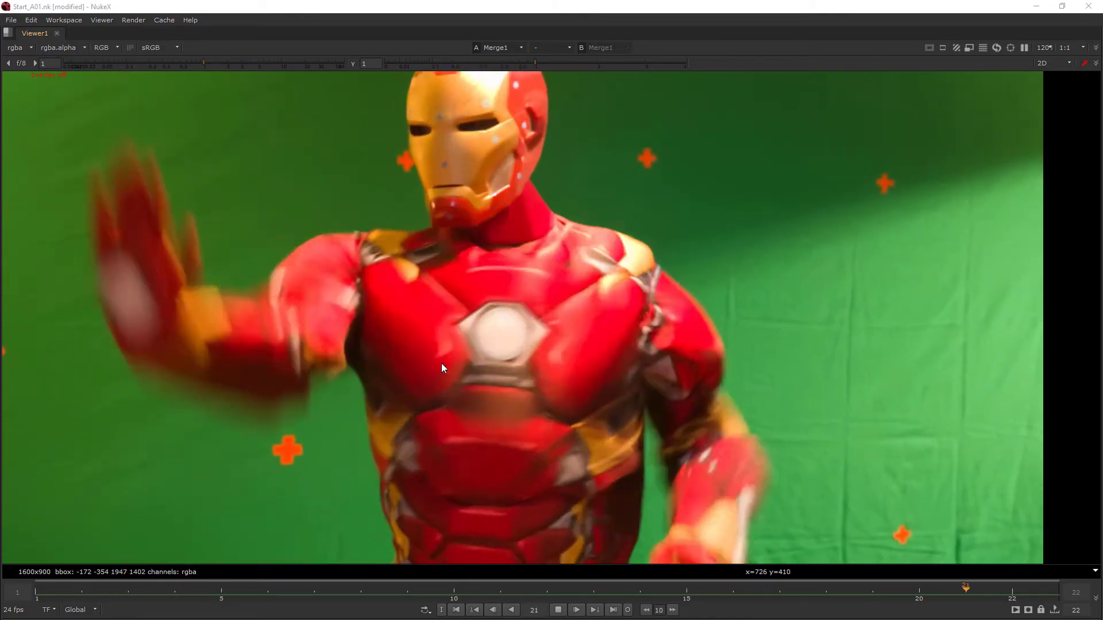
# Step: Review Merge1 full-screen by stepping frames from frame 14 and playing the shot to check the chest patch in motion, stopping at frame 1
pyautogui.click(693, 582)
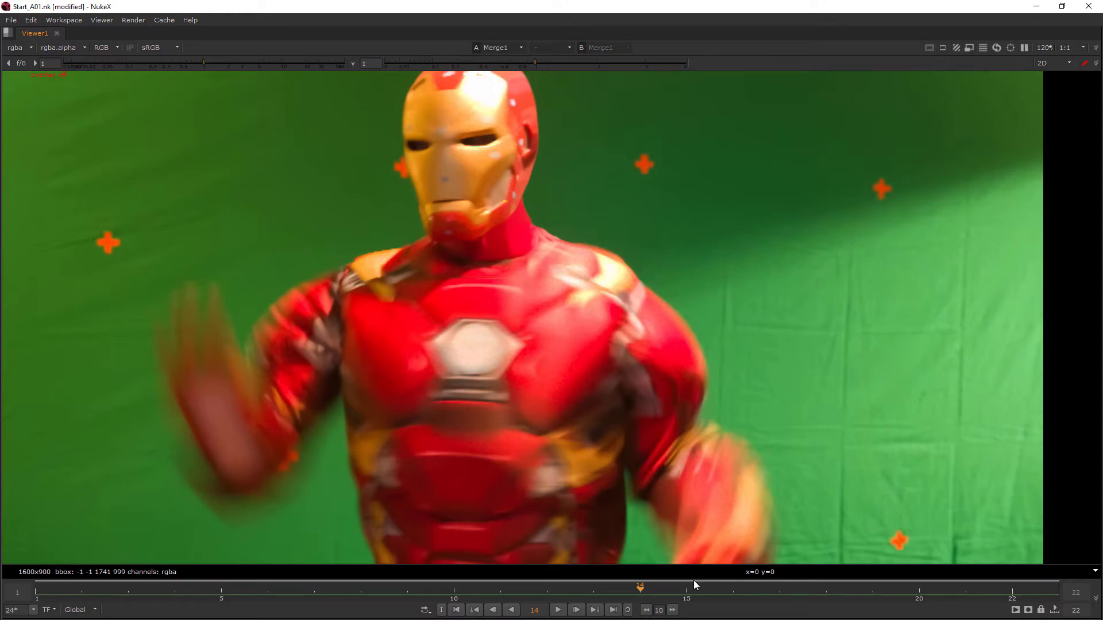
pyautogui.press('Right')
pyautogui.press('Right')
pyautogui.scroll(1, 589, 420)
pyautogui.press('l')
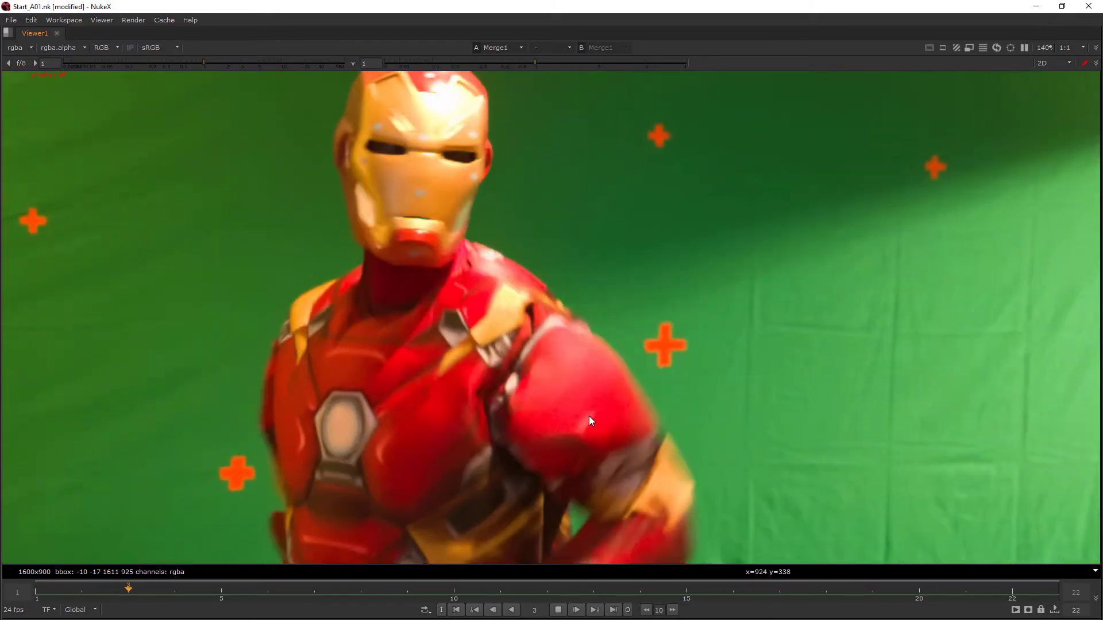
pyautogui.scroll(-1, 487, 348)
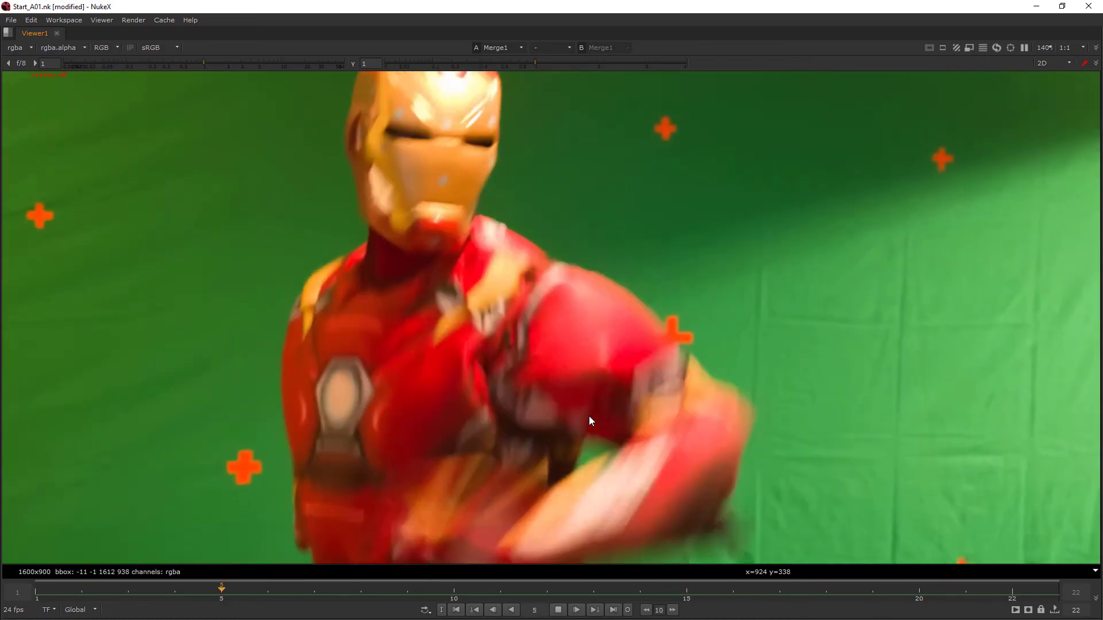
pyautogui.press('k')
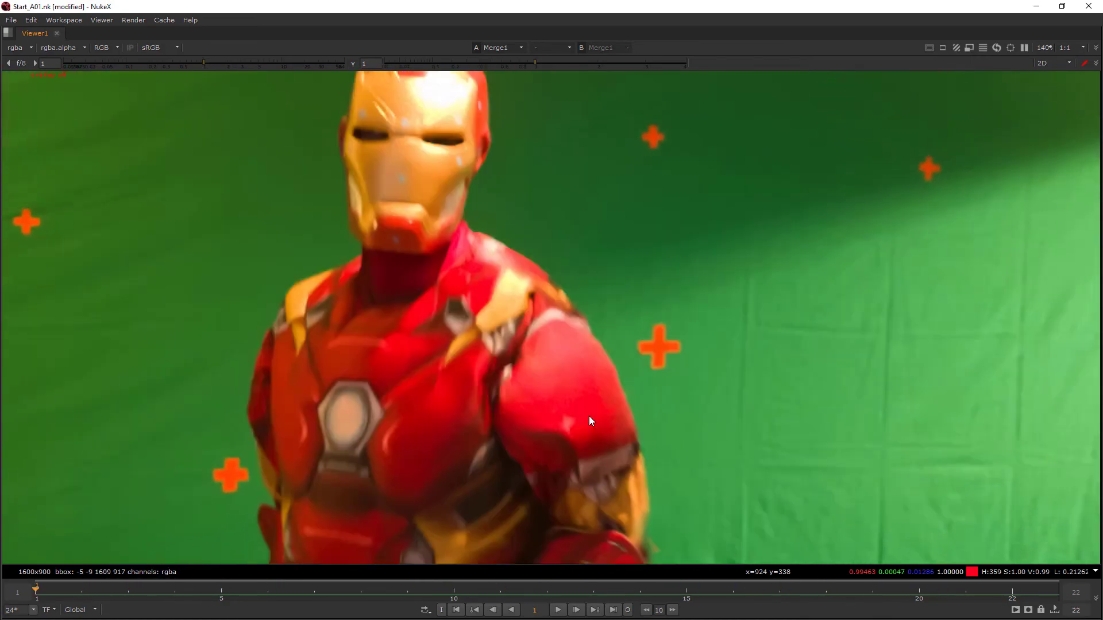